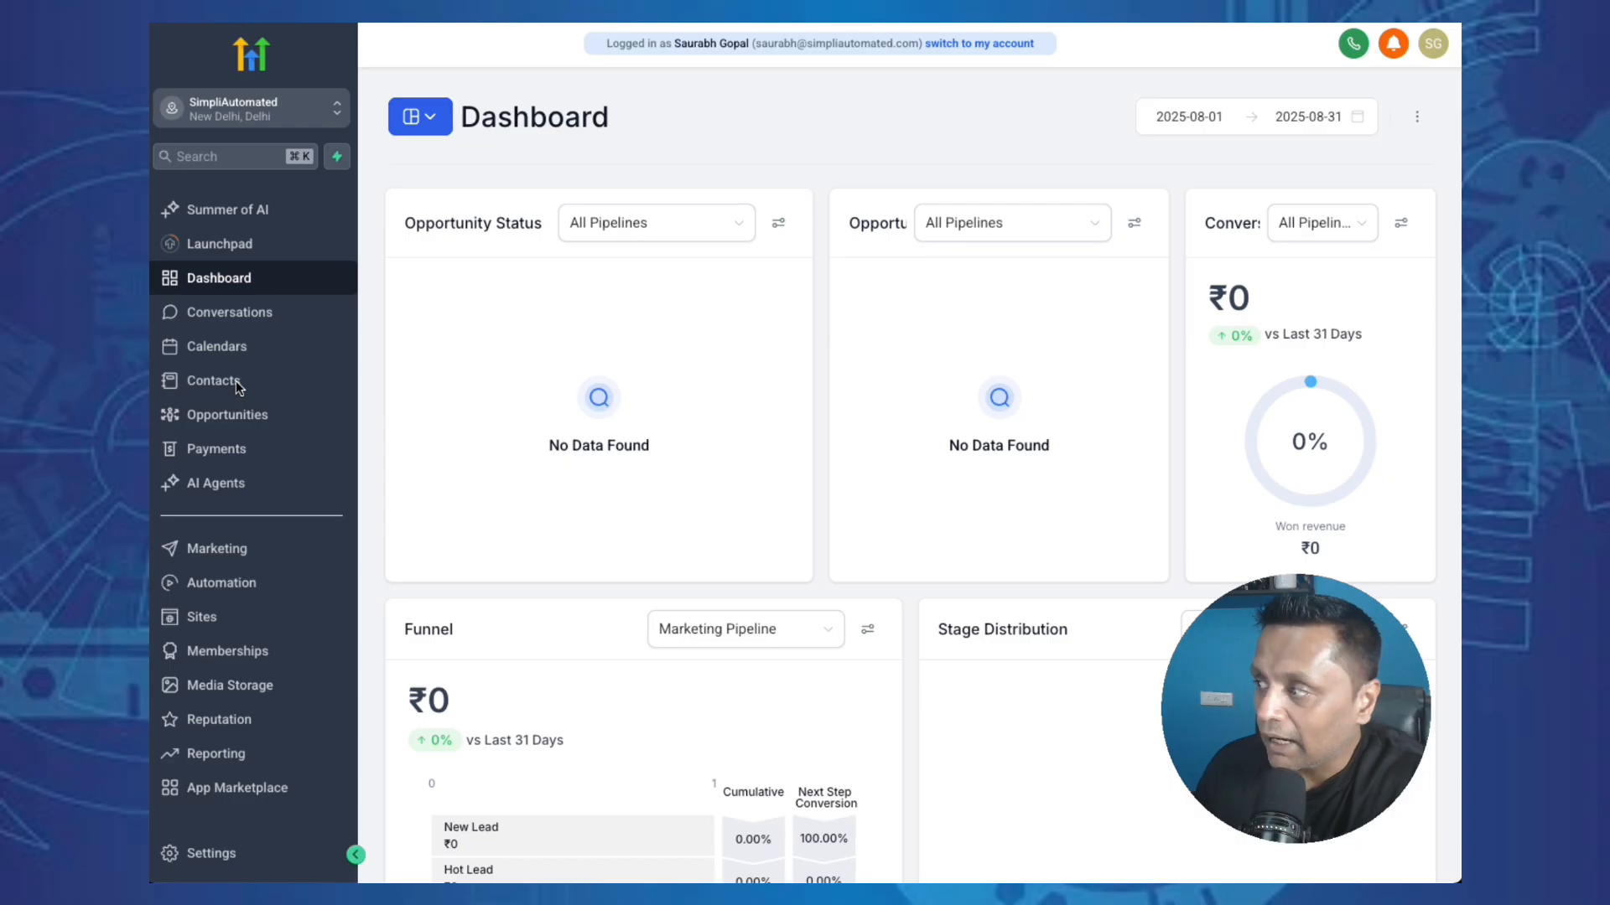
- Look through the contacts list, the opportunities board and the list of pipelines
{"action": "left_click", "coordinate": [235, 380]}
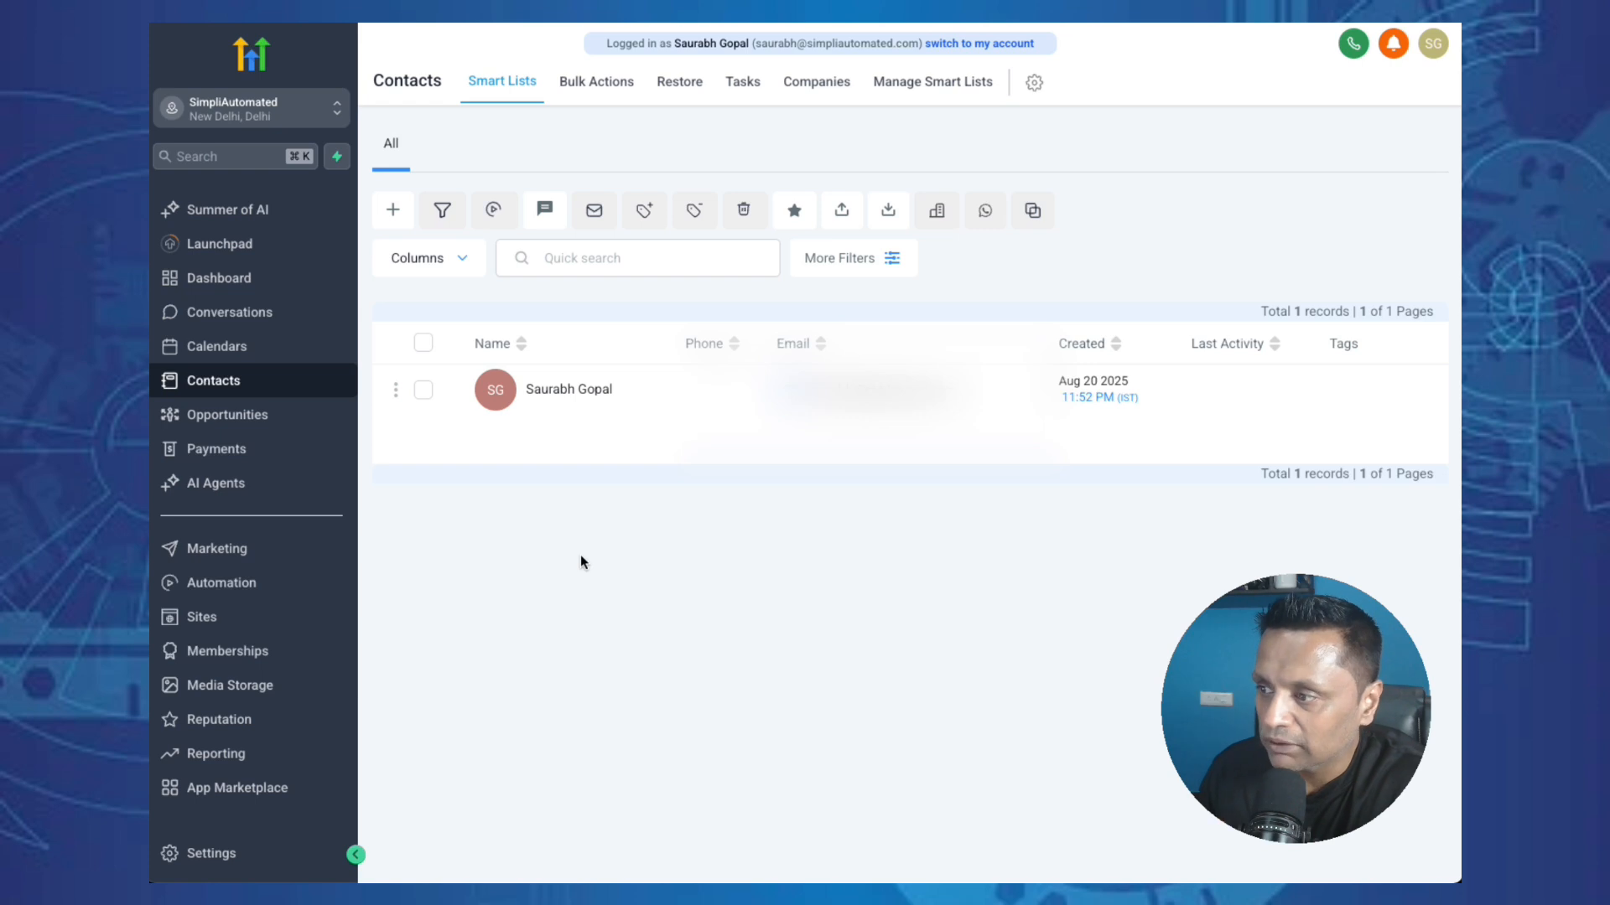
{"action": "left_click", "coordinate": [256, 419]}
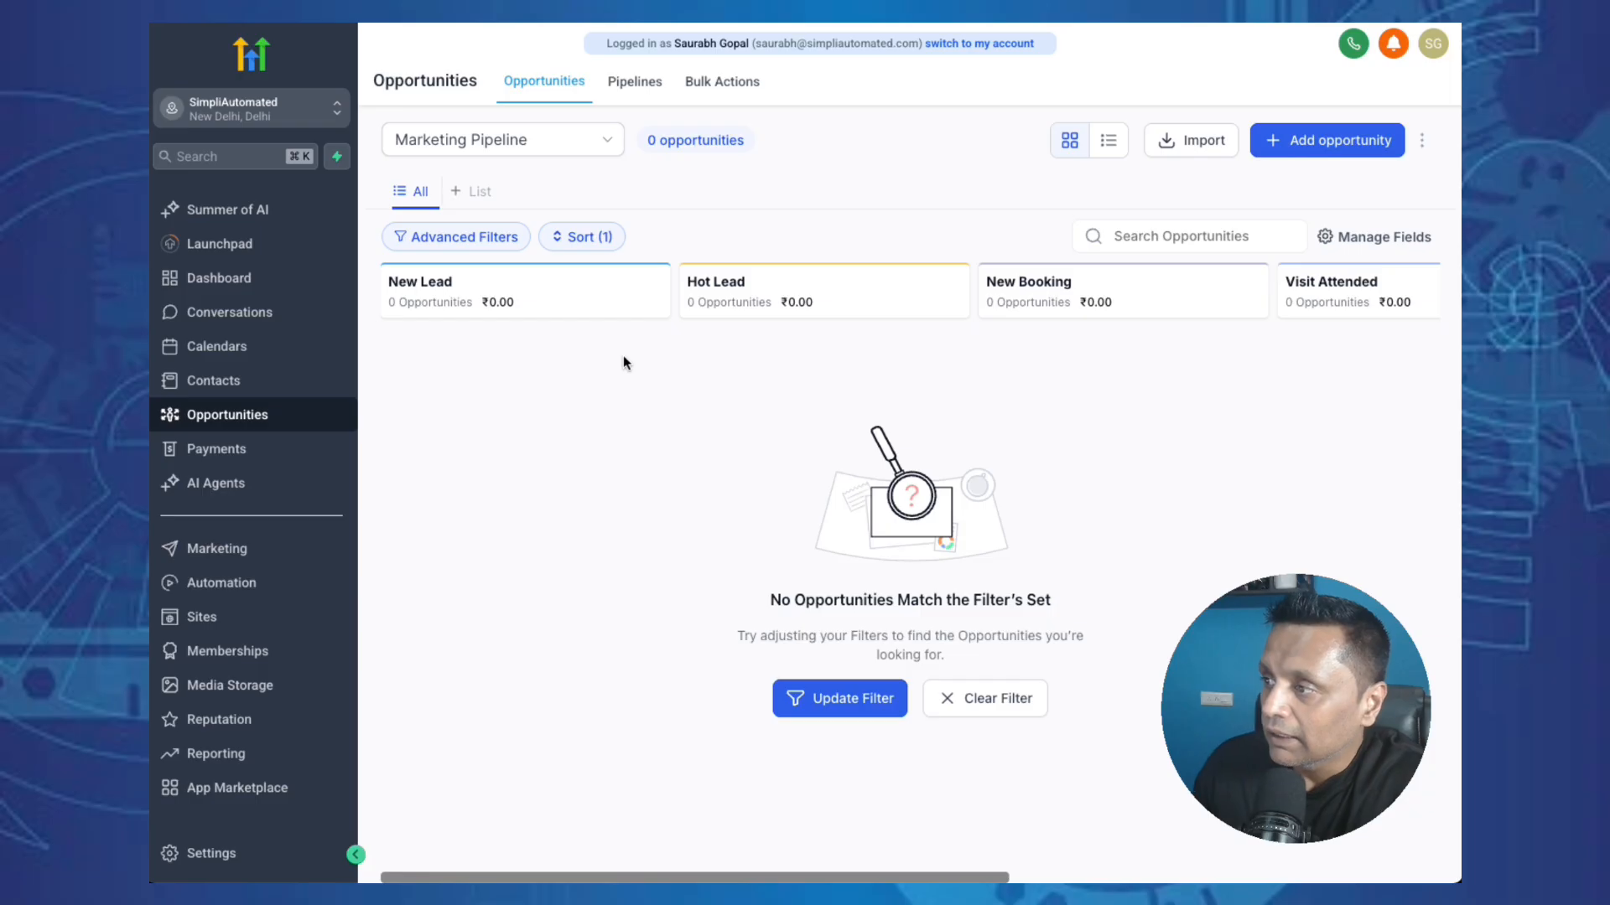
{"action": "left_click", "coordinate": [647, 91]}
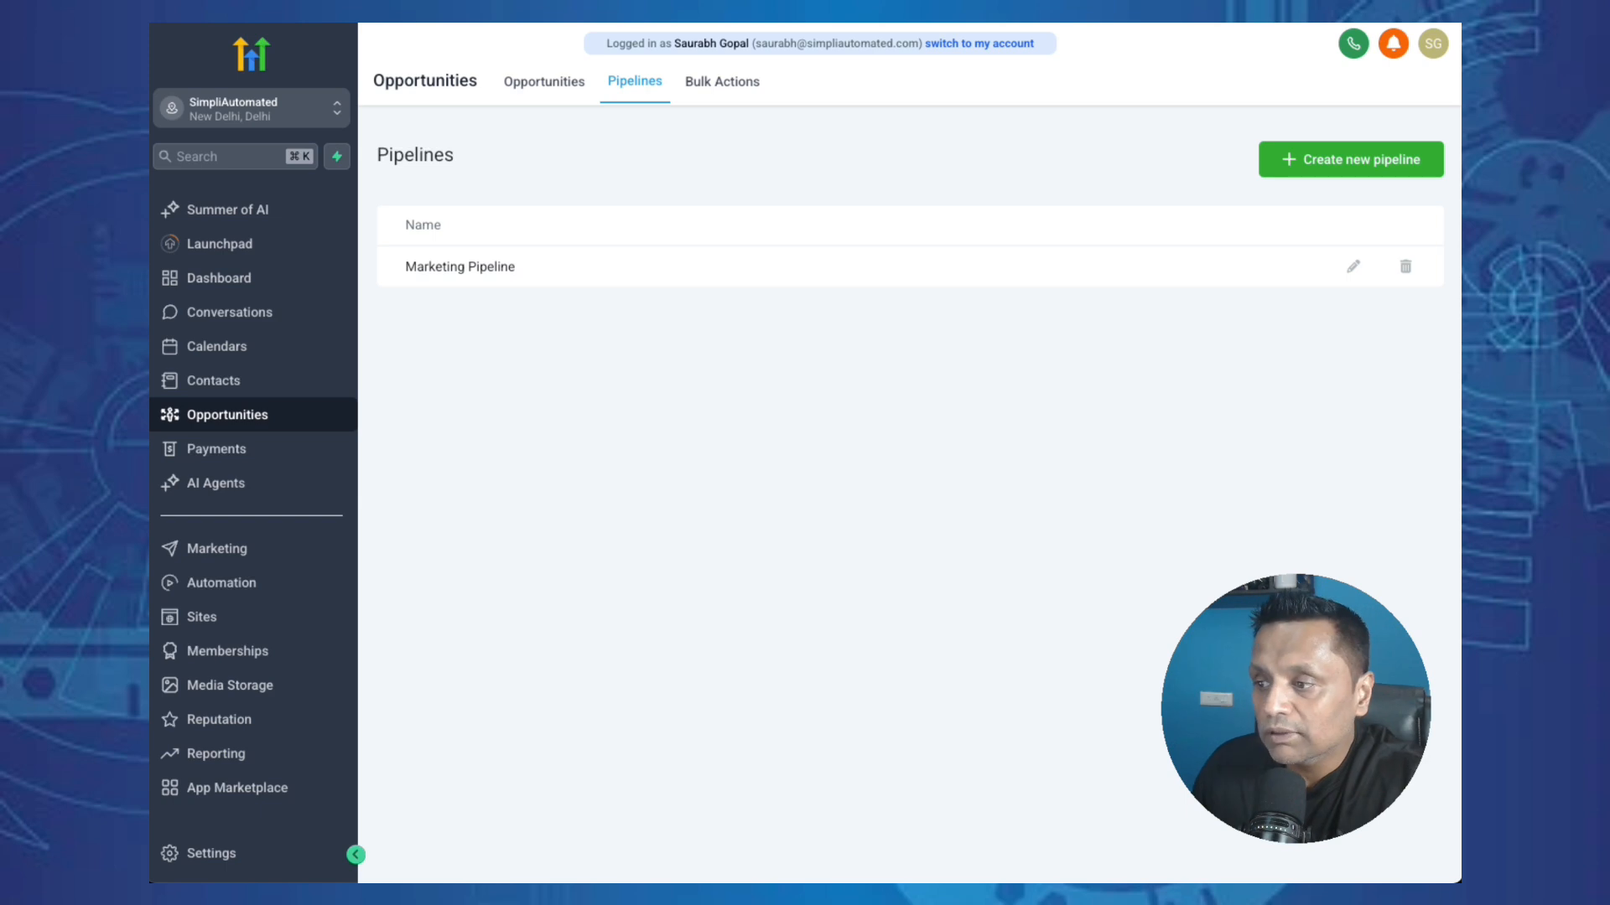
- Start an import of the Contacts object and upload demo.csv from the Downloads folder
{"action": "left_click", "coordinate": [238, 379]}
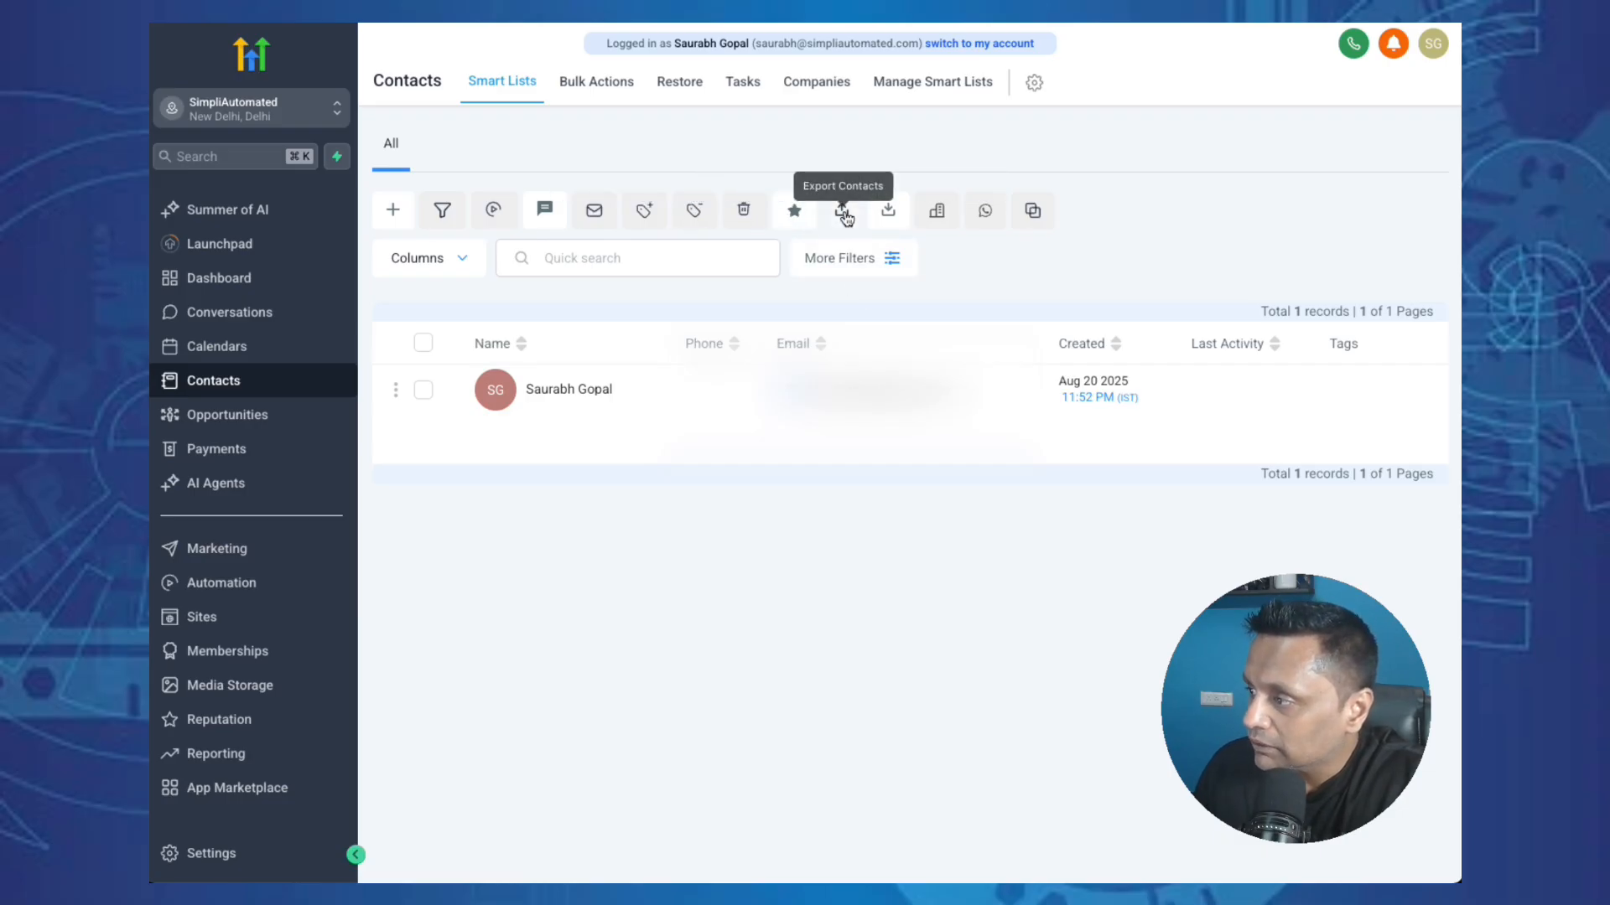
{"action": "left_click", "coordinate": [890, 213]}
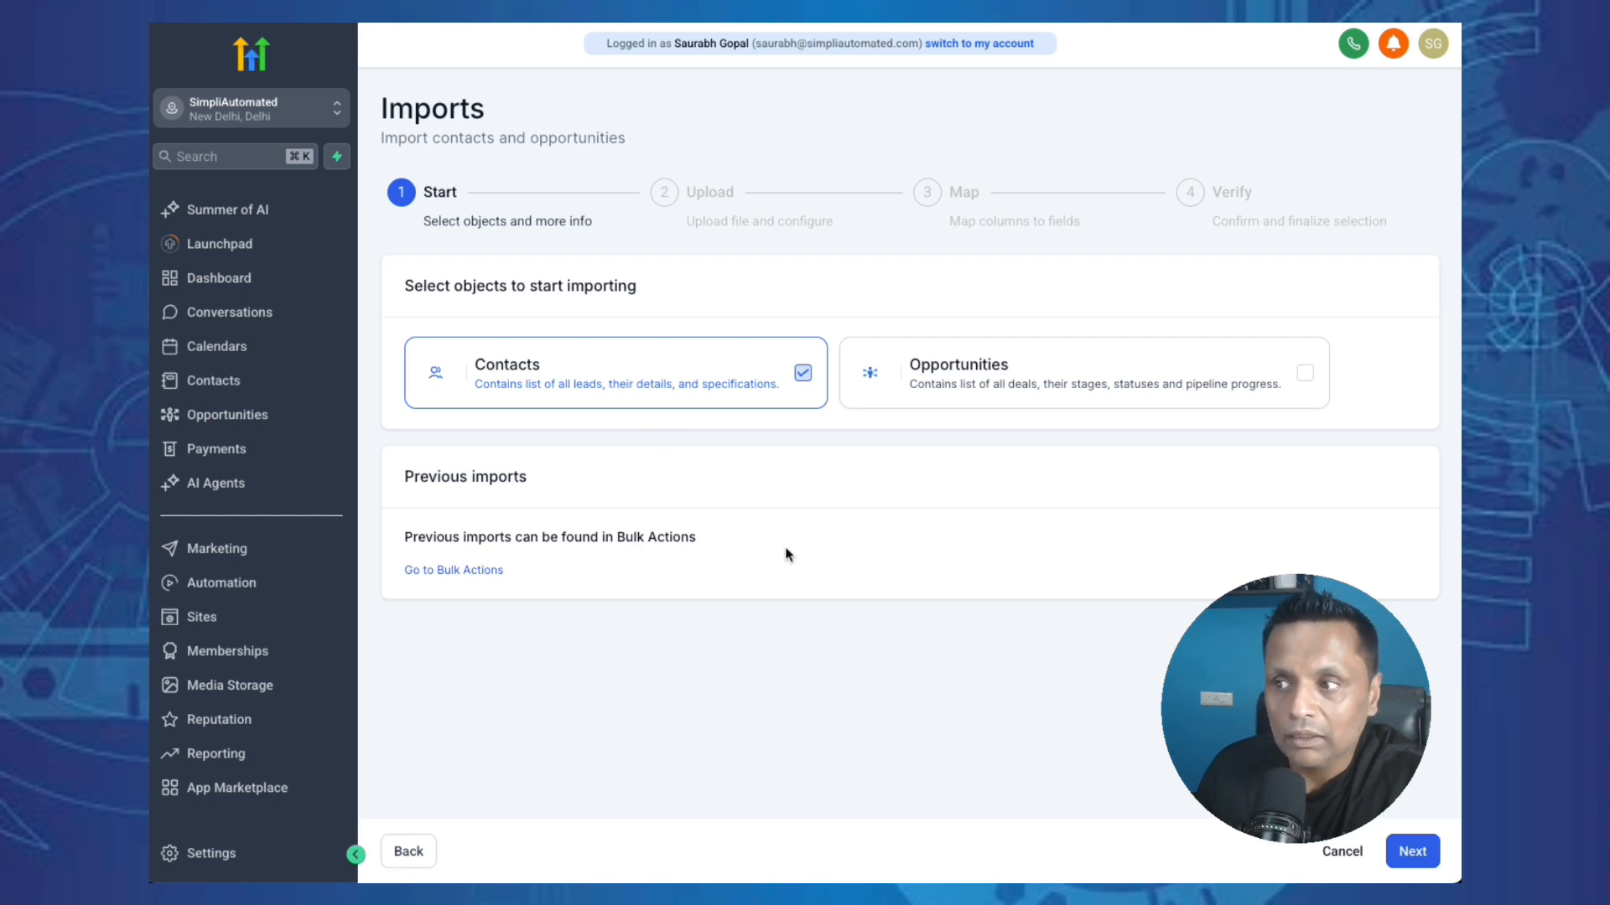
{"action": "left_click", "coordinate": [1401, 848]}
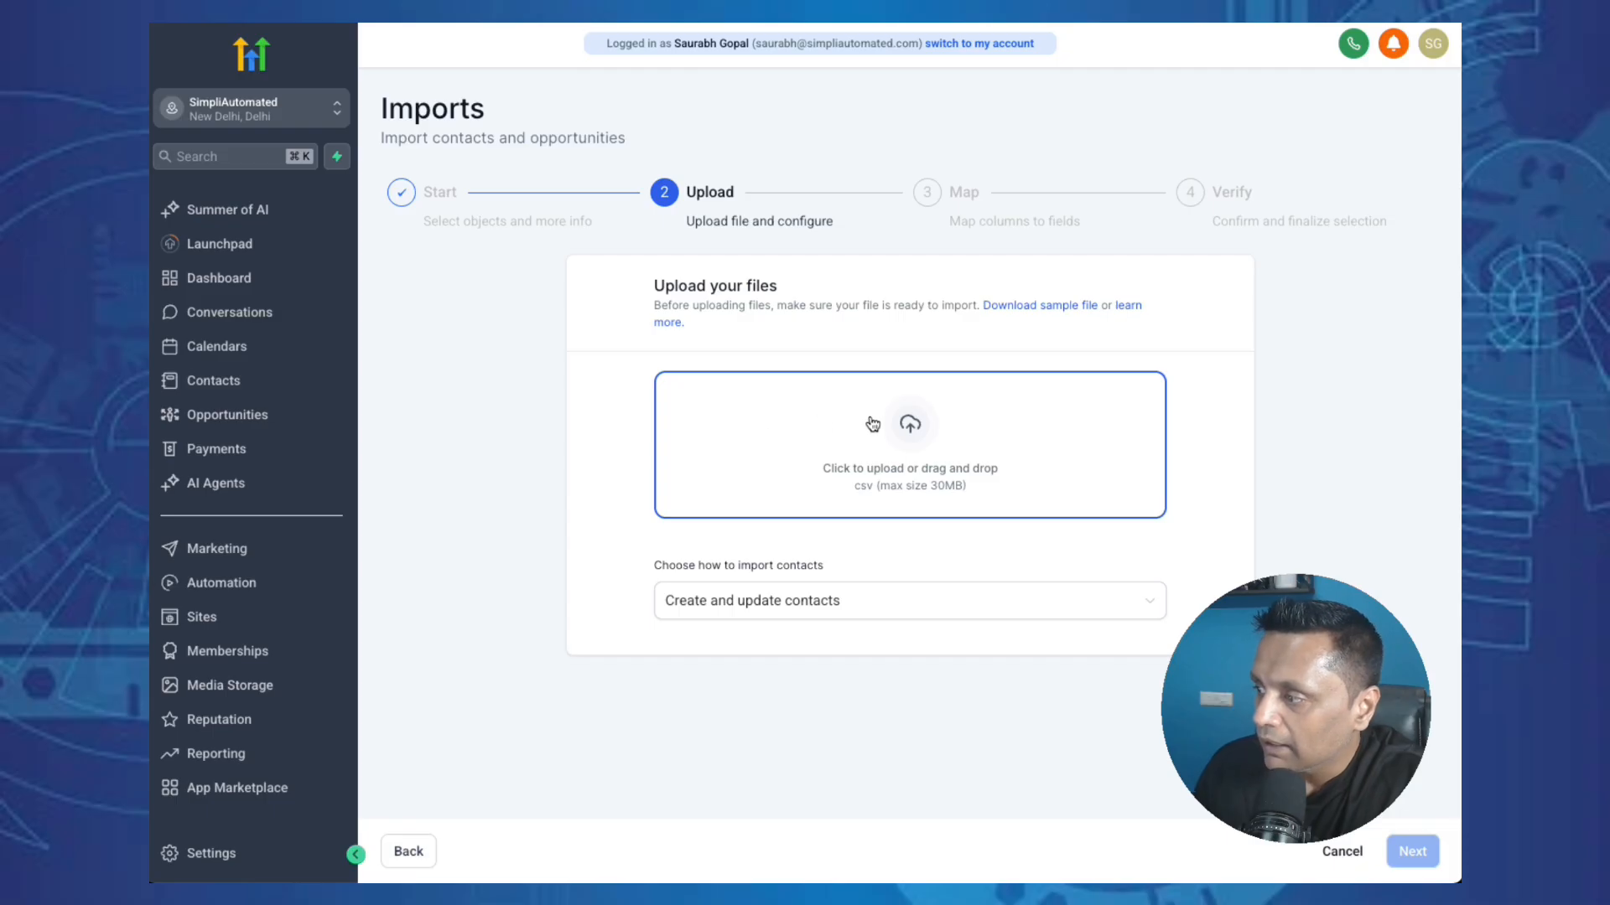
{"action": "left_click", "coordinate": [769, 449]}
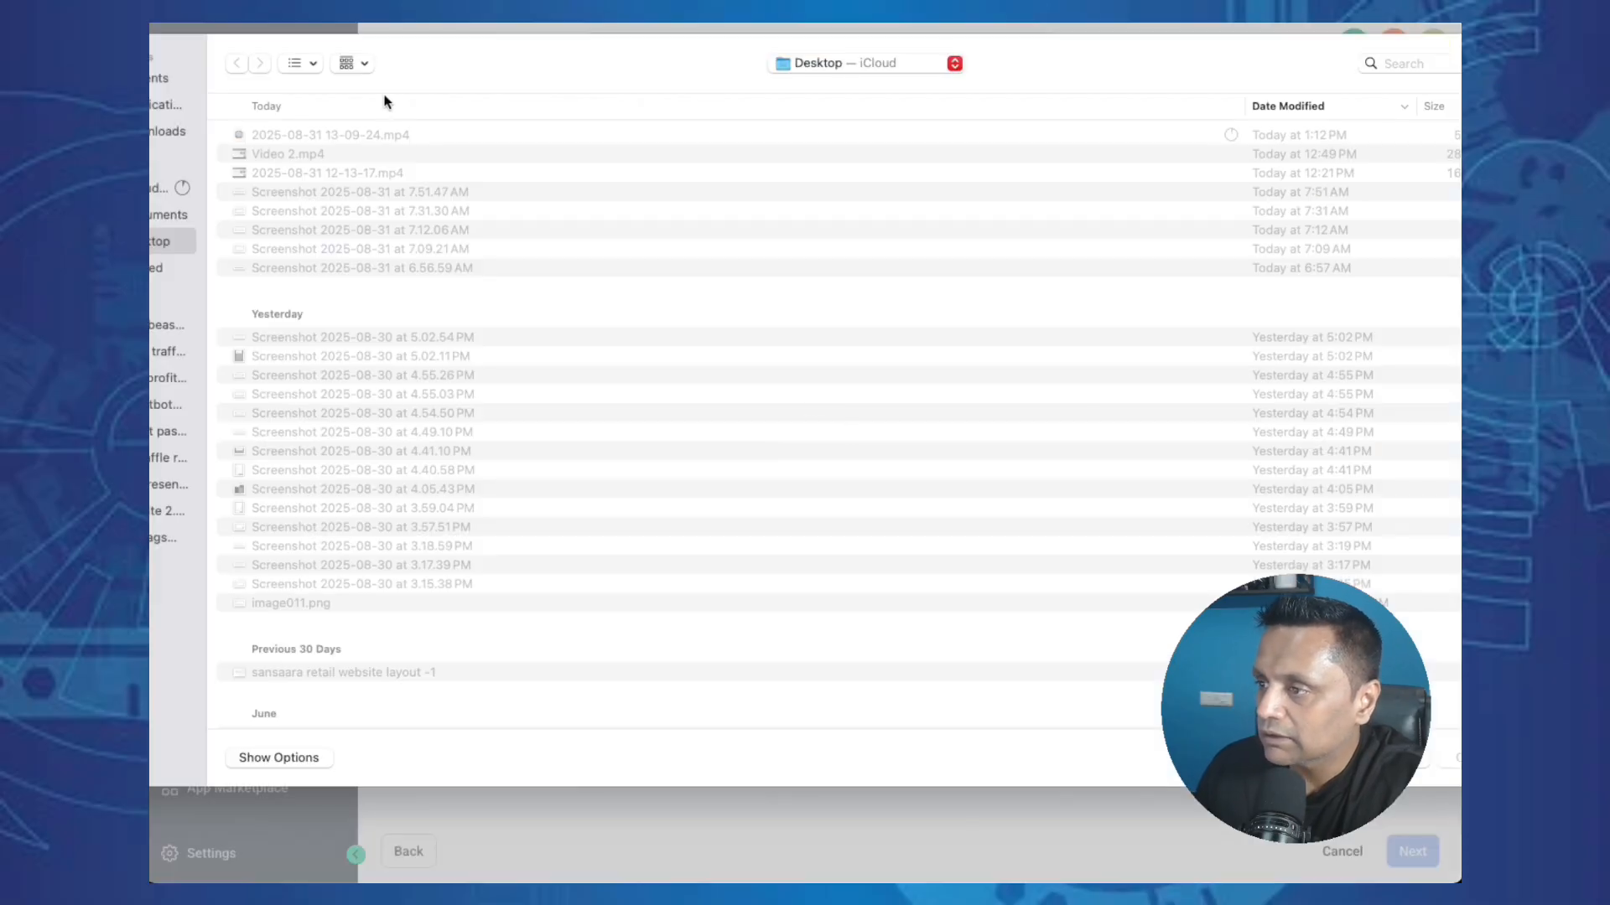
{"action": "left_click", "coordinate": [156, 131]}
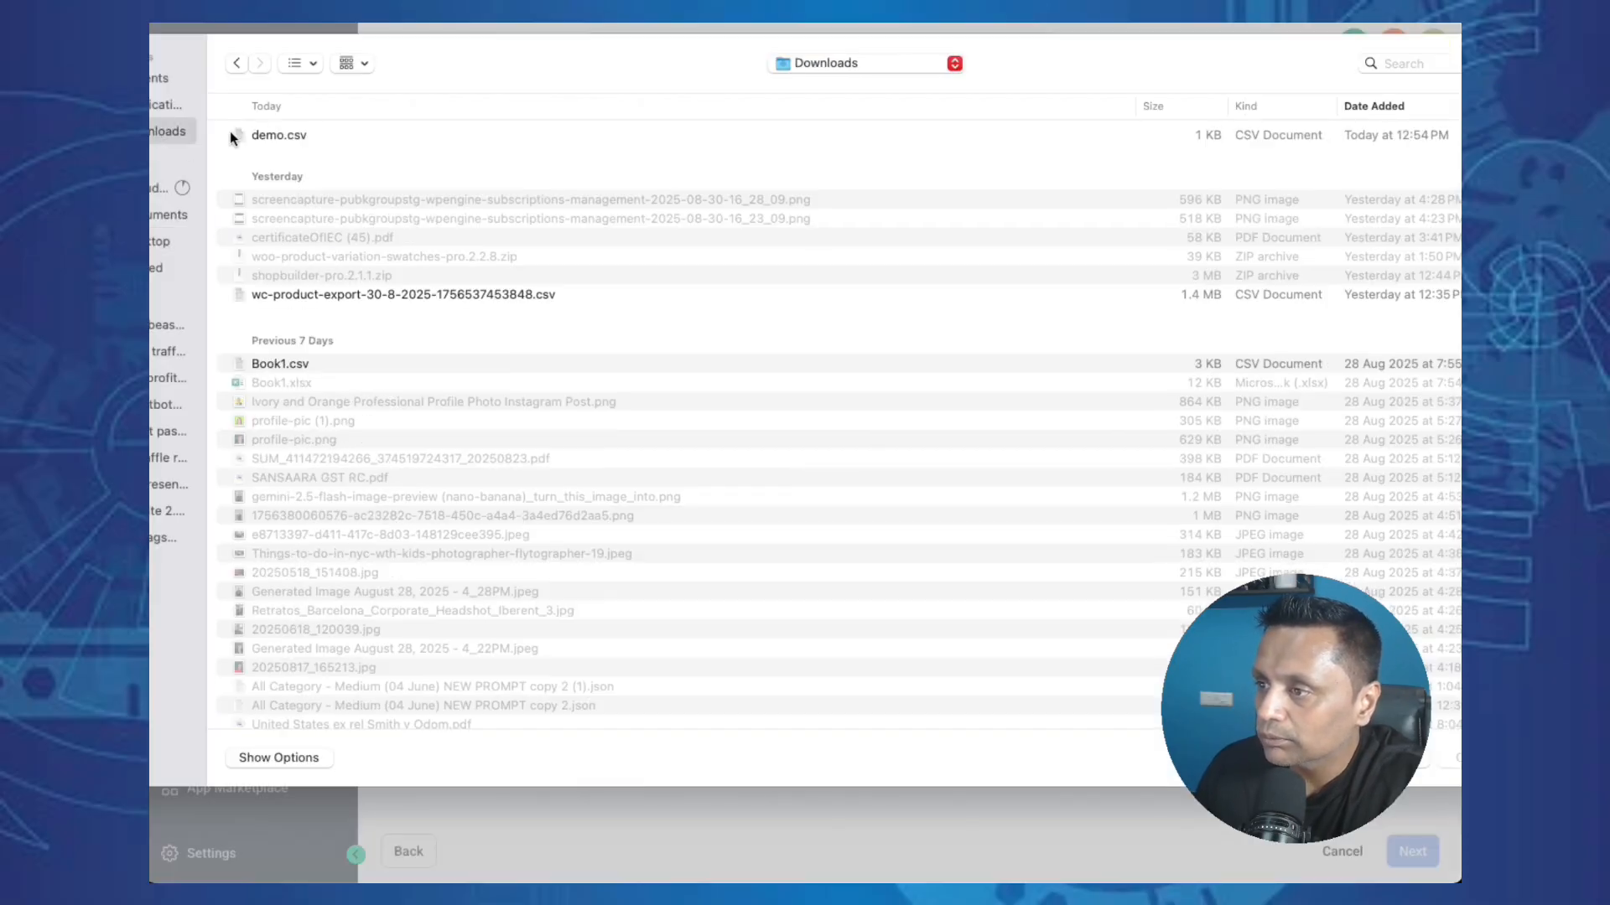
{"action": "double_click", "coordinate": [298, 136]}
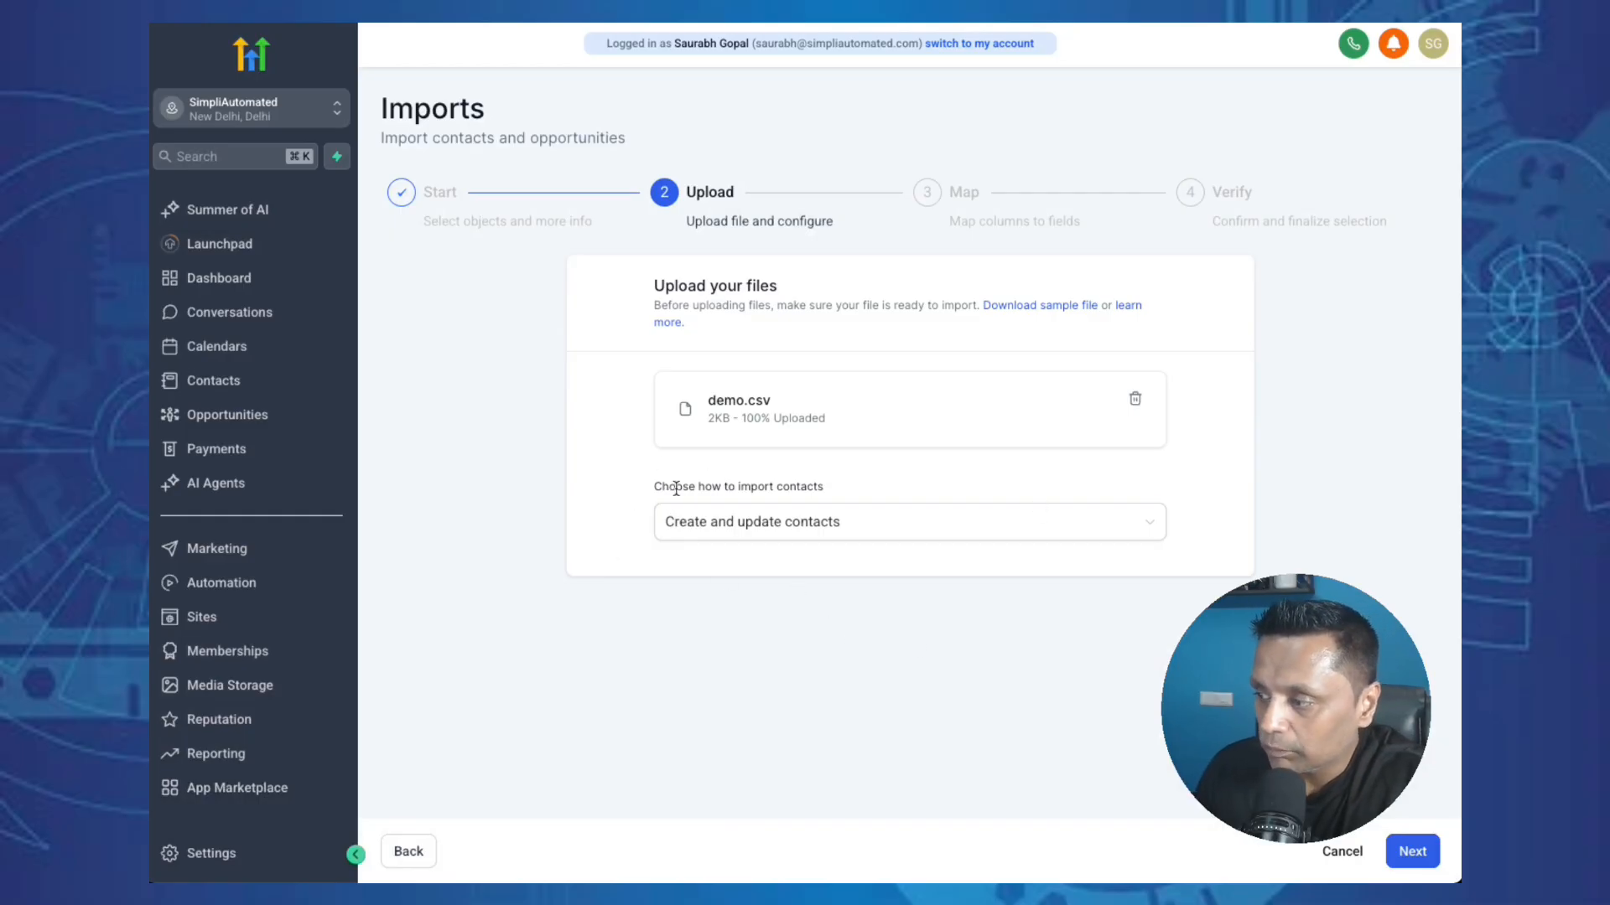
- Review the contact import modes, keep Create and update contacts, and continue to the column mapping
{"action": "left_click", "coordinate": [820, 526]}
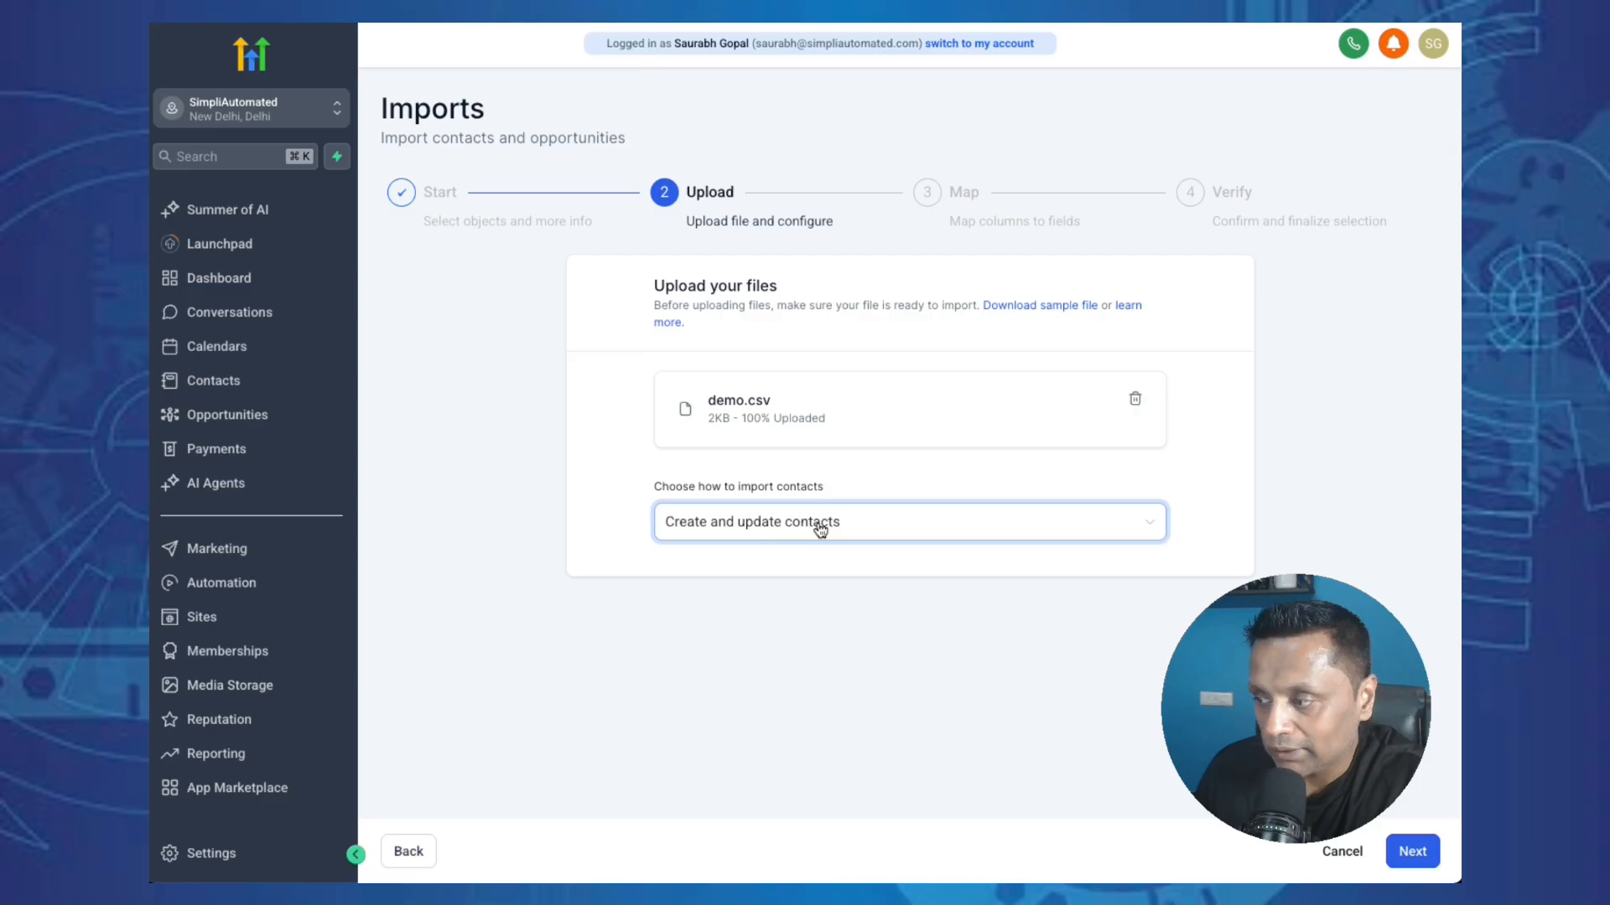
{"action": "left_click", "coordinate": [820, 526]}
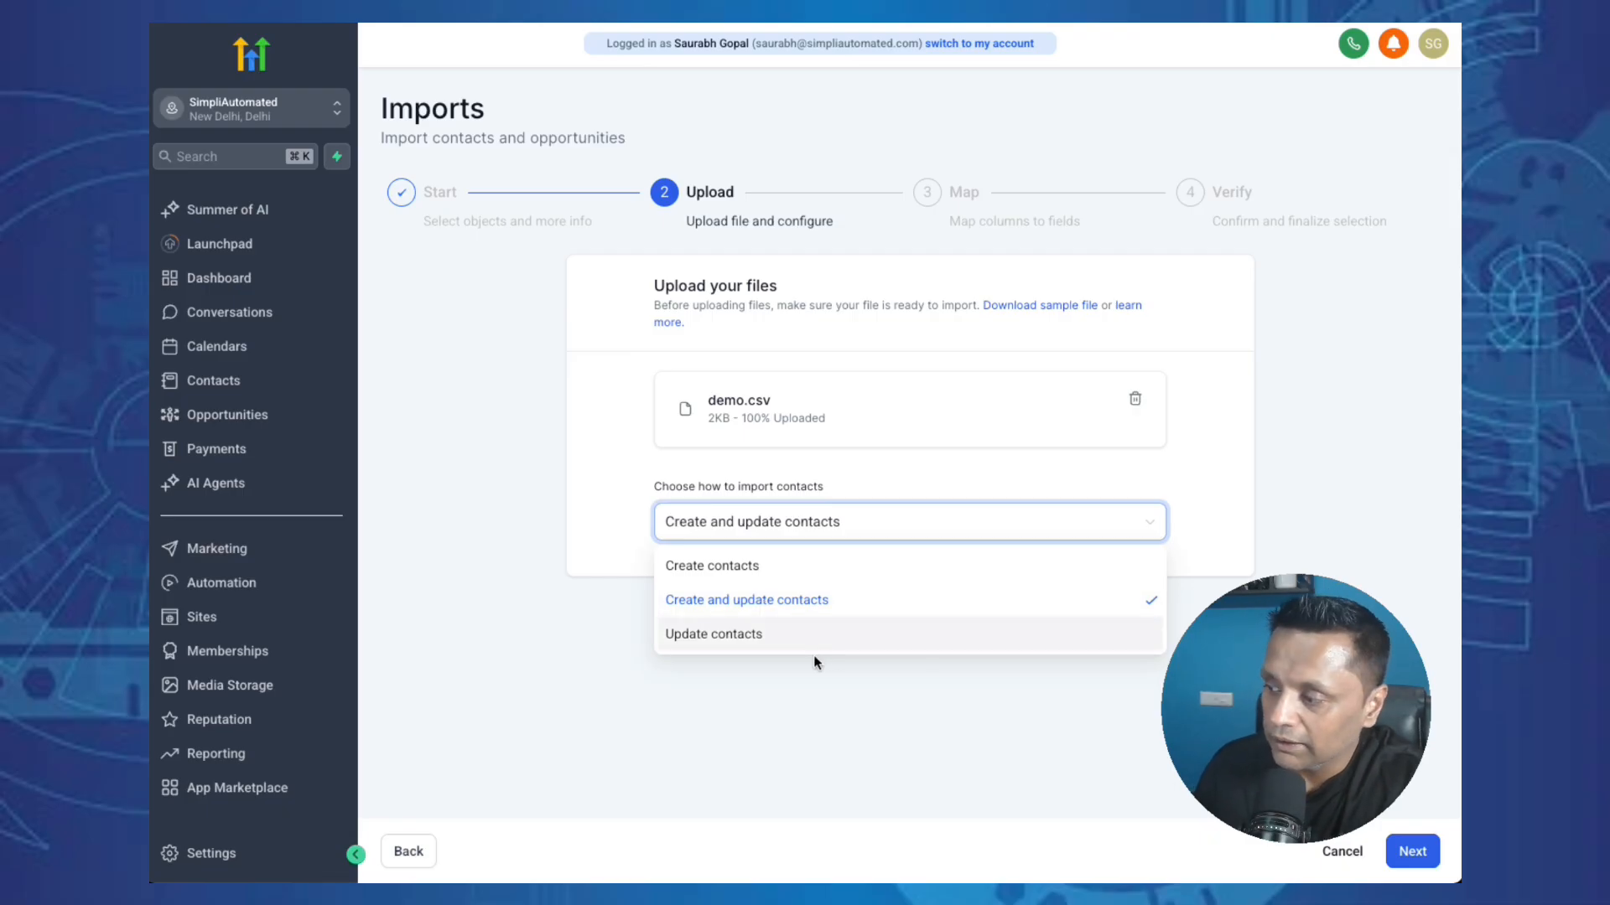
{"action": "left_click", "coordinate": [998, 706]}
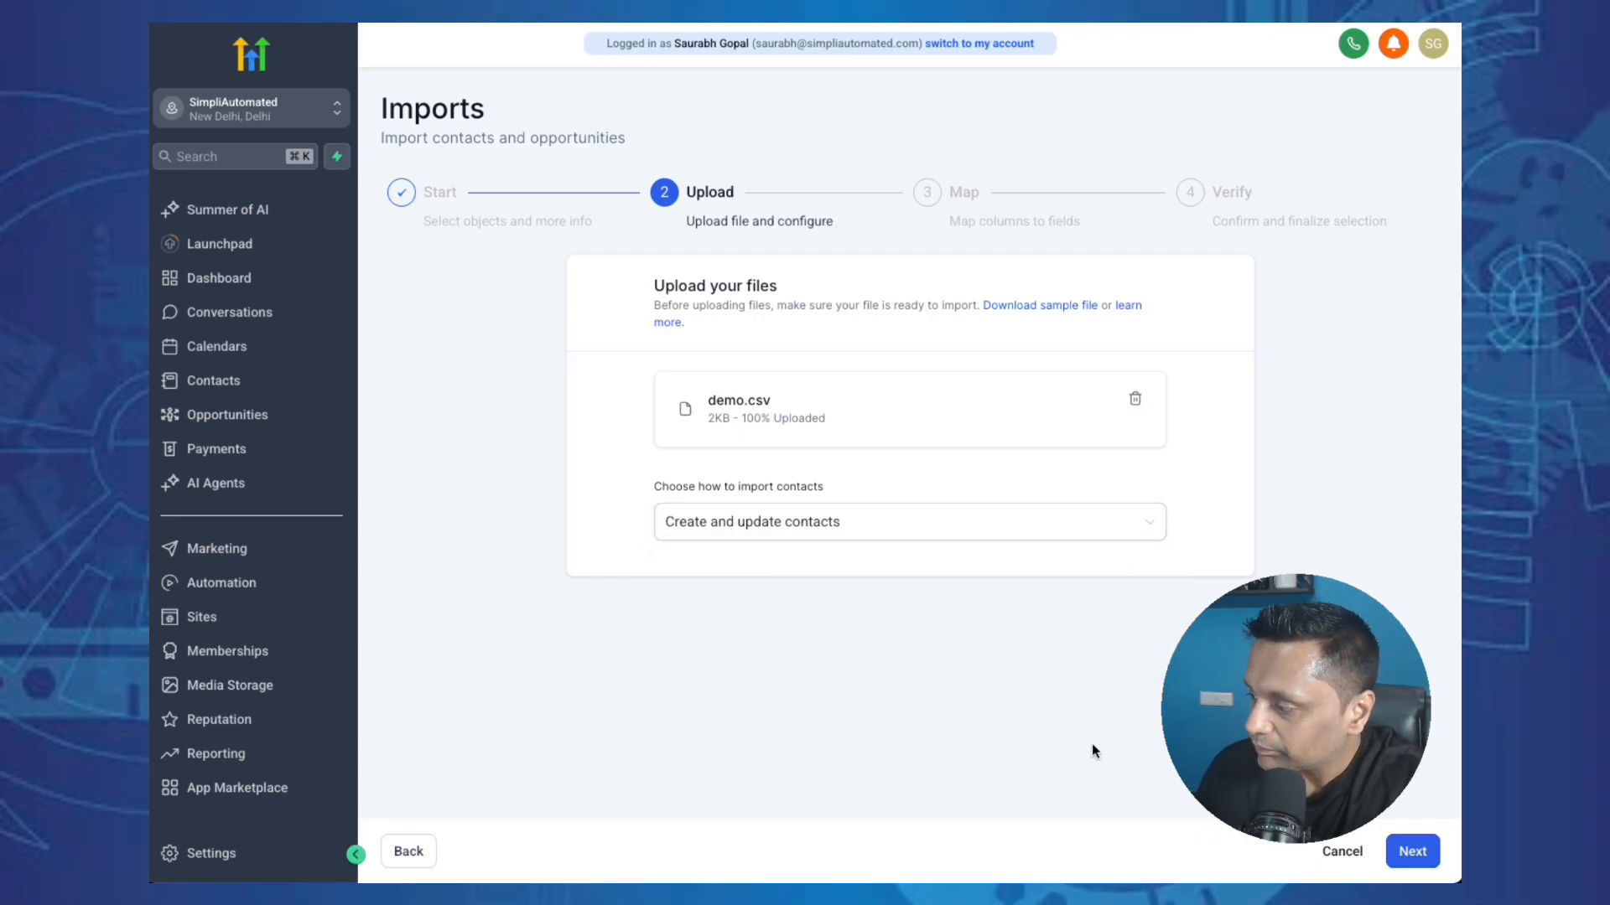
{"action": "left_click", "coordinate": [1413, 852]}
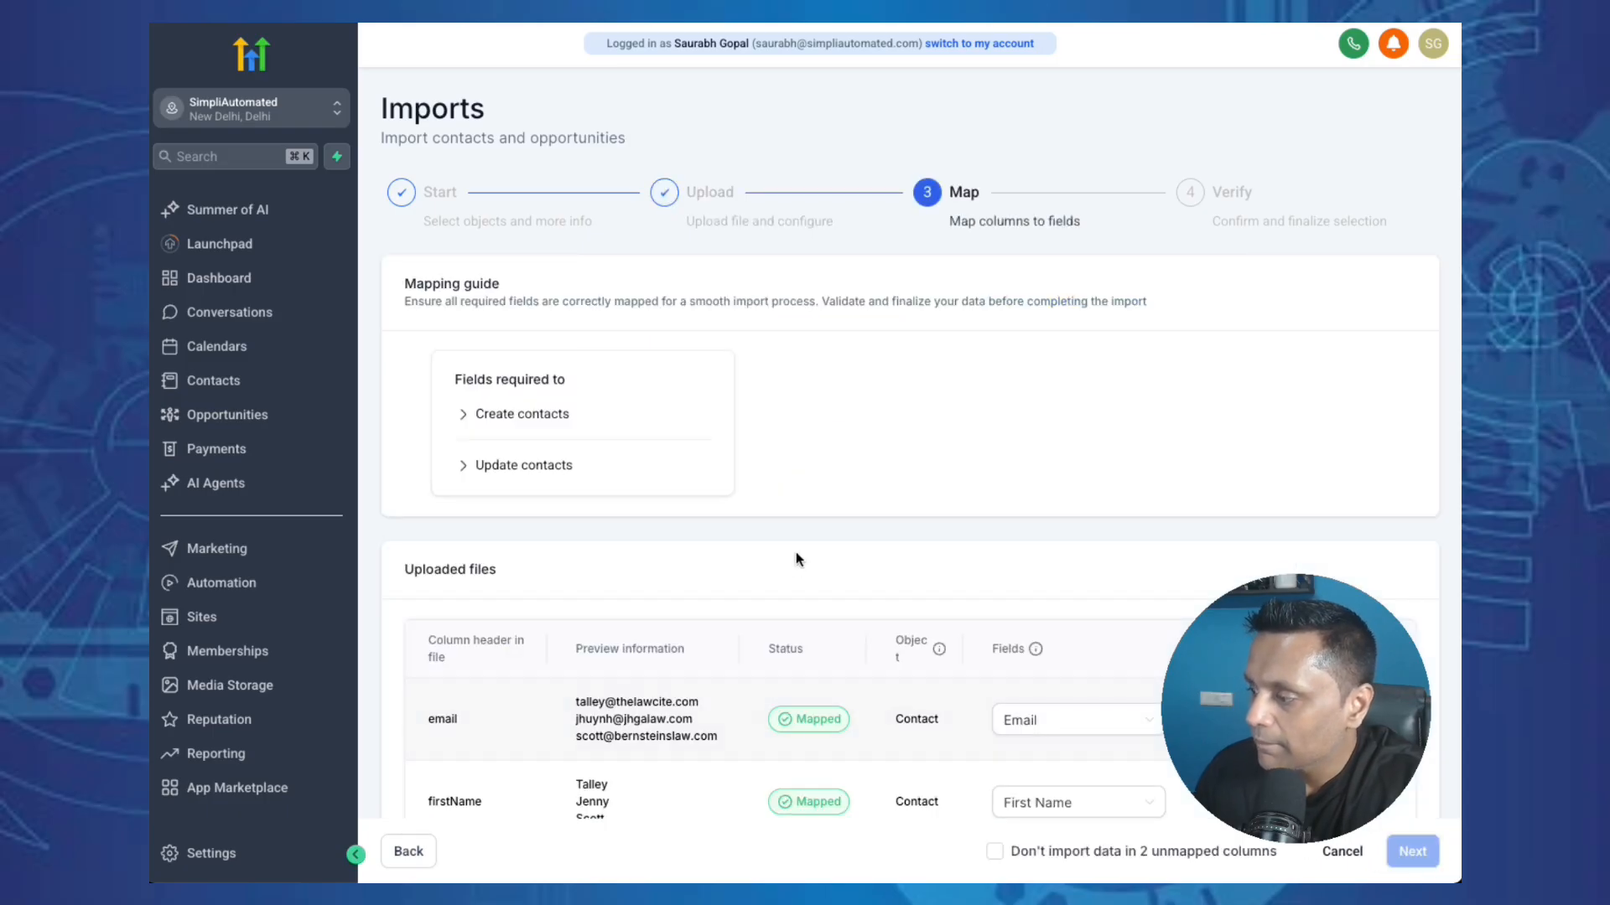
- Examine how each column of the uploaded file is mapped to a contact field and which columns are pending
{"action": "scroll", "coordinate": [910, 578], "scroll_direction": "down", "scroll_amount": 4}
{"action": "scroll", "coordinate": [910, 578], "scroll_direction": "down", "scroll_amount": 3}
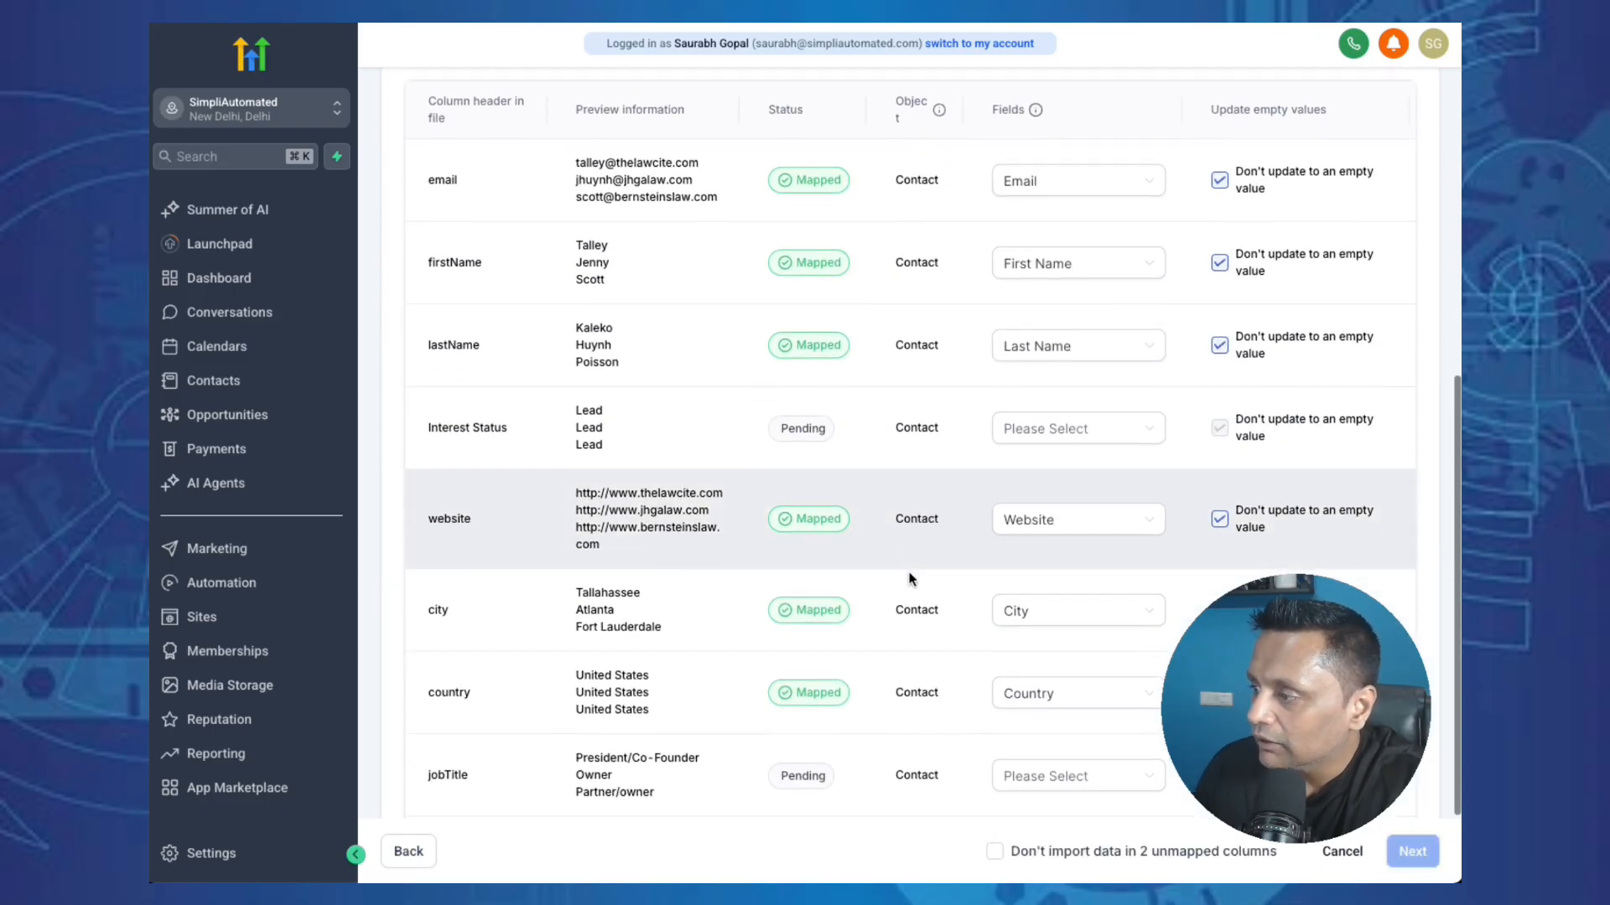
{"action": "scroll", "coordinate": [910, 578], "scroll_direction": "up", "scroll_amount": 2}
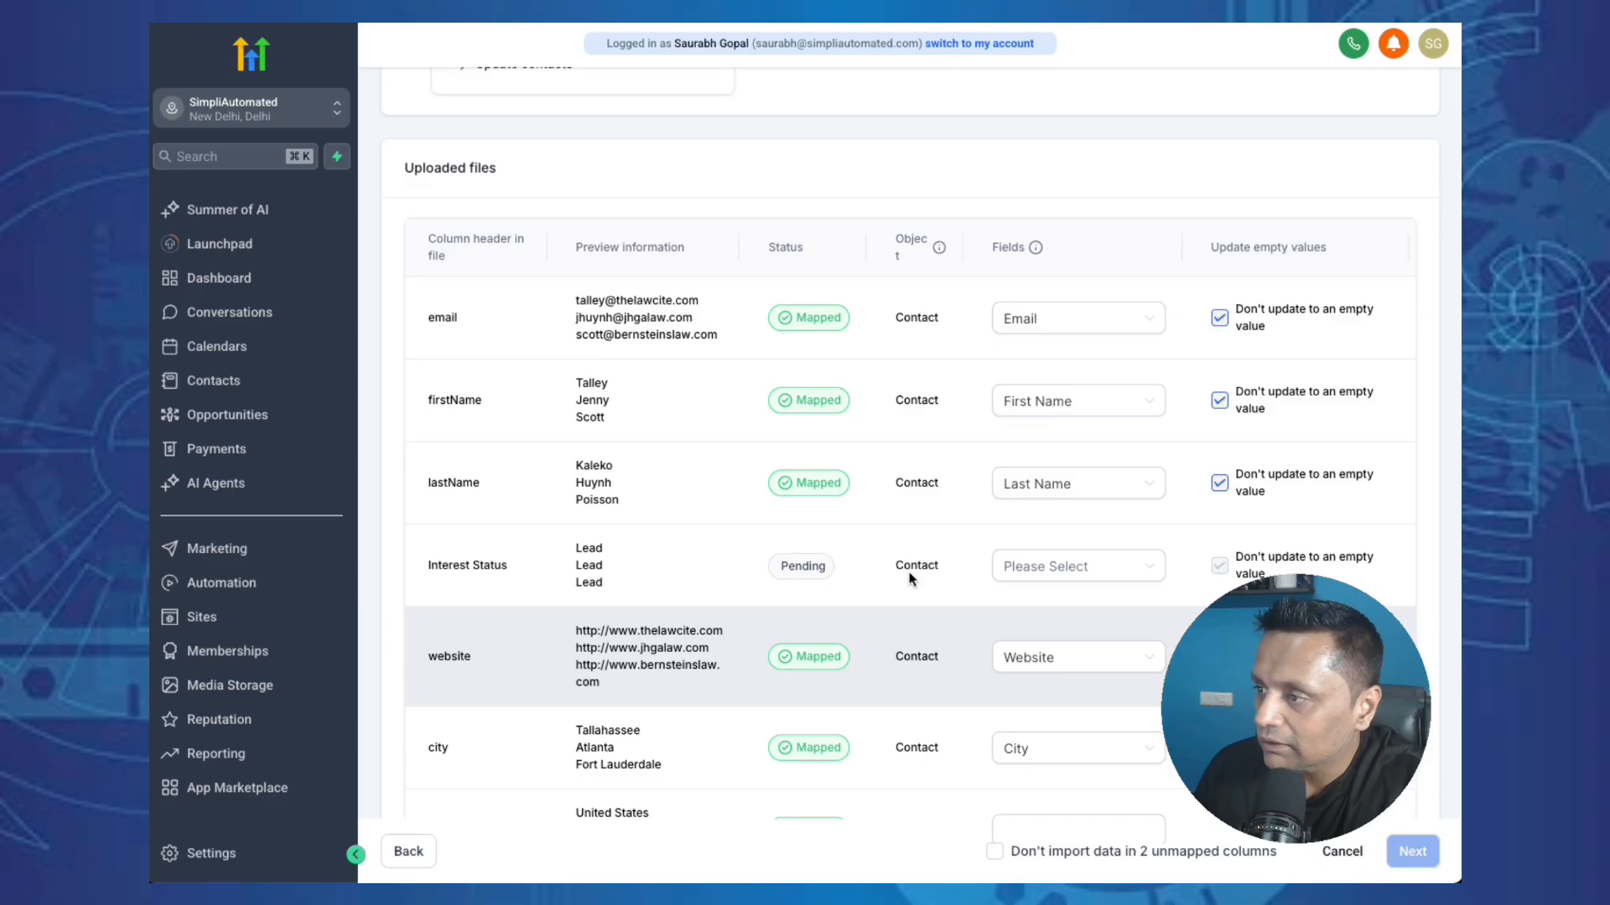
{"action": "scroll", "coordinate": [911, 579], "scroll_direction": "up", "scroll_amount": 2}
{"action": "scroll", "coordinate": [911, 578], "scroll_direction": "down", "scroll_amount": 4}
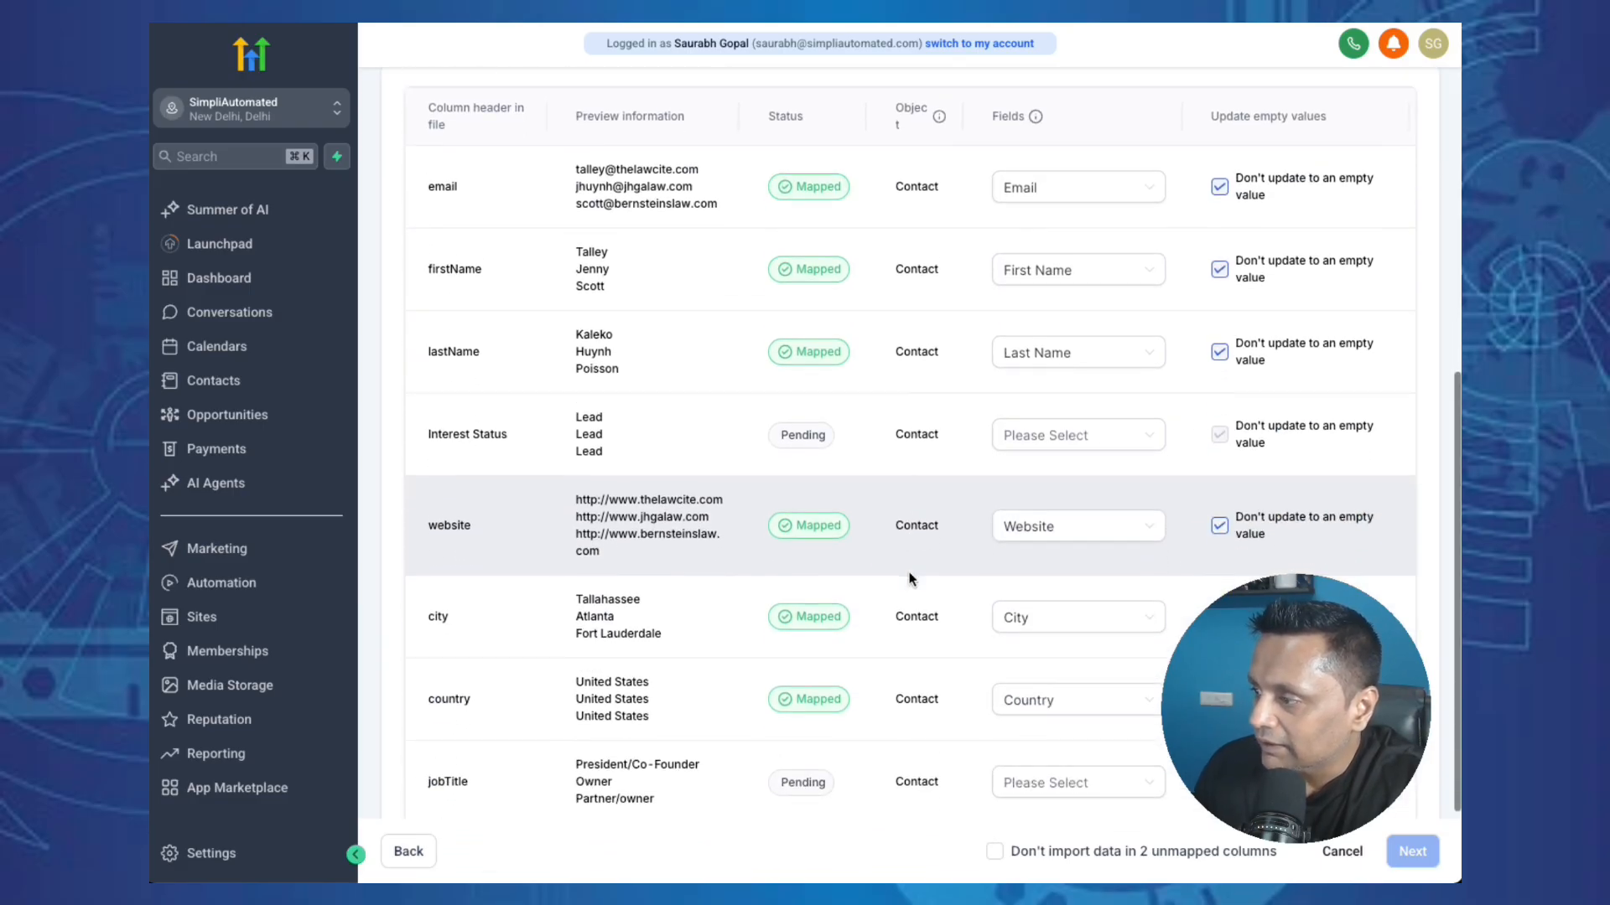
{"action": "scroll", "coordinate": [817, 314], "scroll_direction": "up", "scroll_amount": 2}
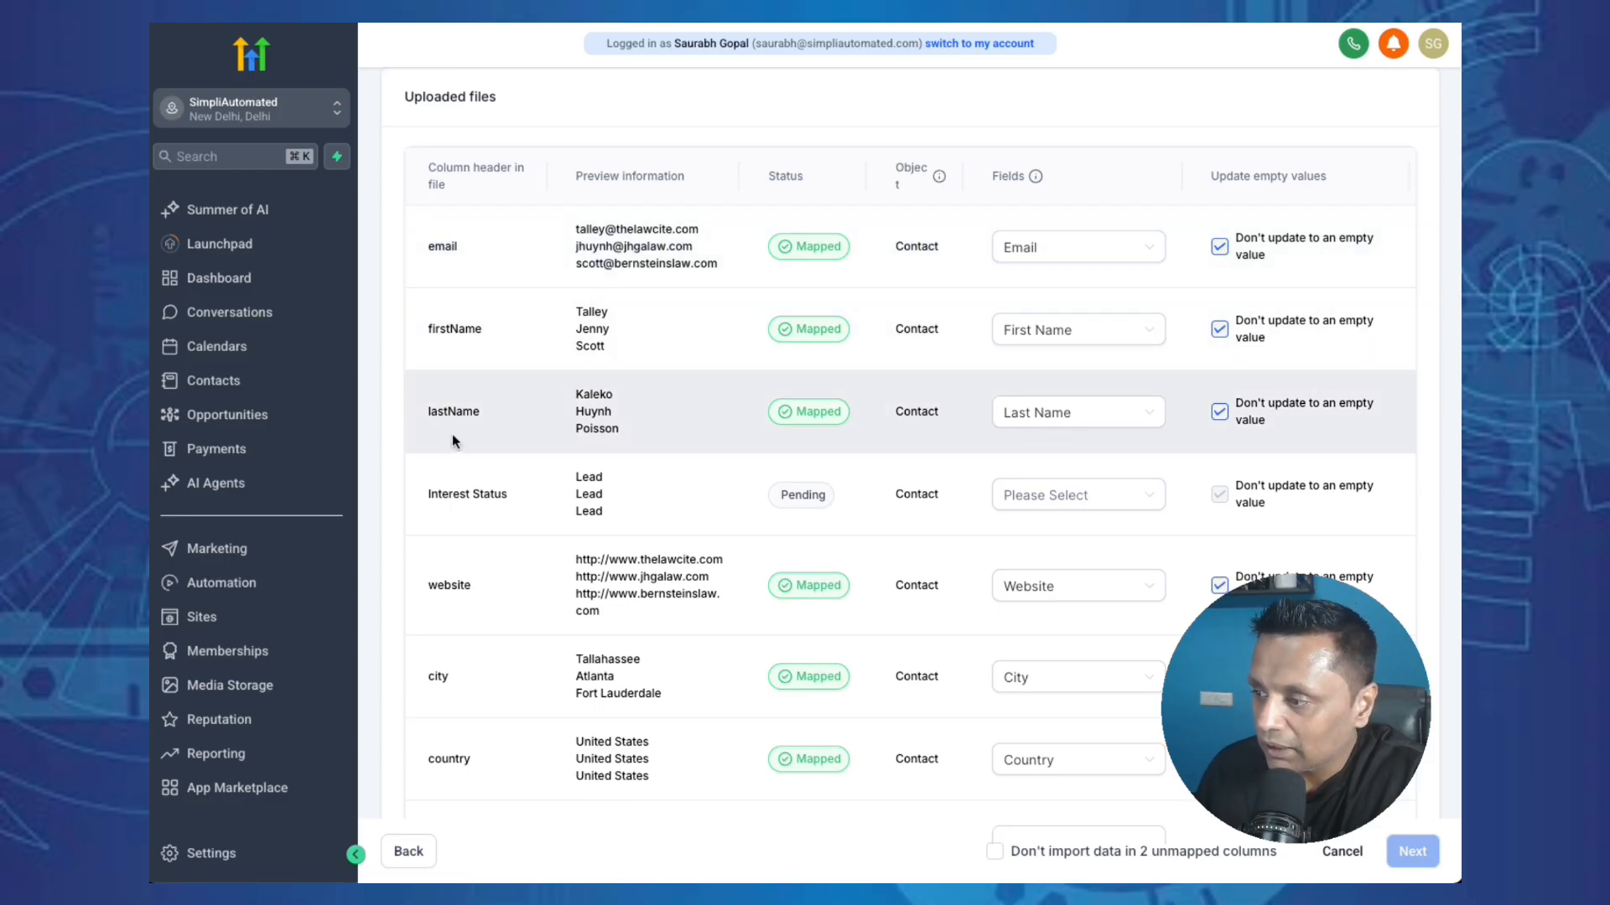
{"action": "scroll", "coordinate": [471, 553], "scroll_direction": "down", "scroll_amount": 2}
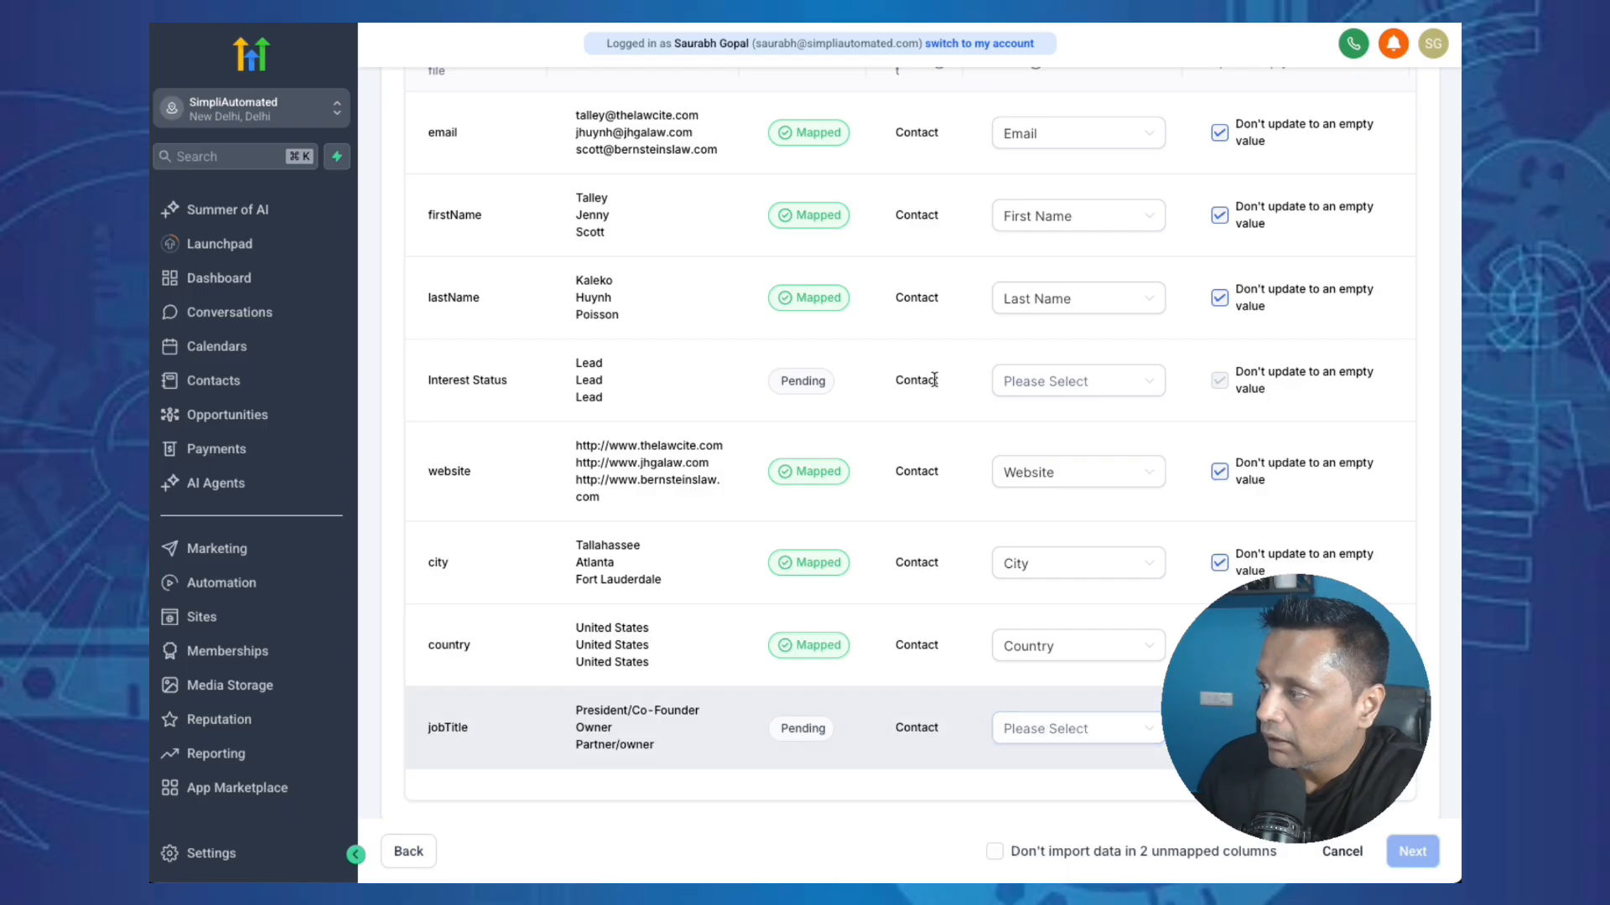
{"action": "scroll", "coordinate": [912, 587], "scroll_direction": "up", "scroll_amount": 6}
{"action": "scroll", "coordinate": [905, 604], "scroll_direction": "down", "scroll_amount": 3}
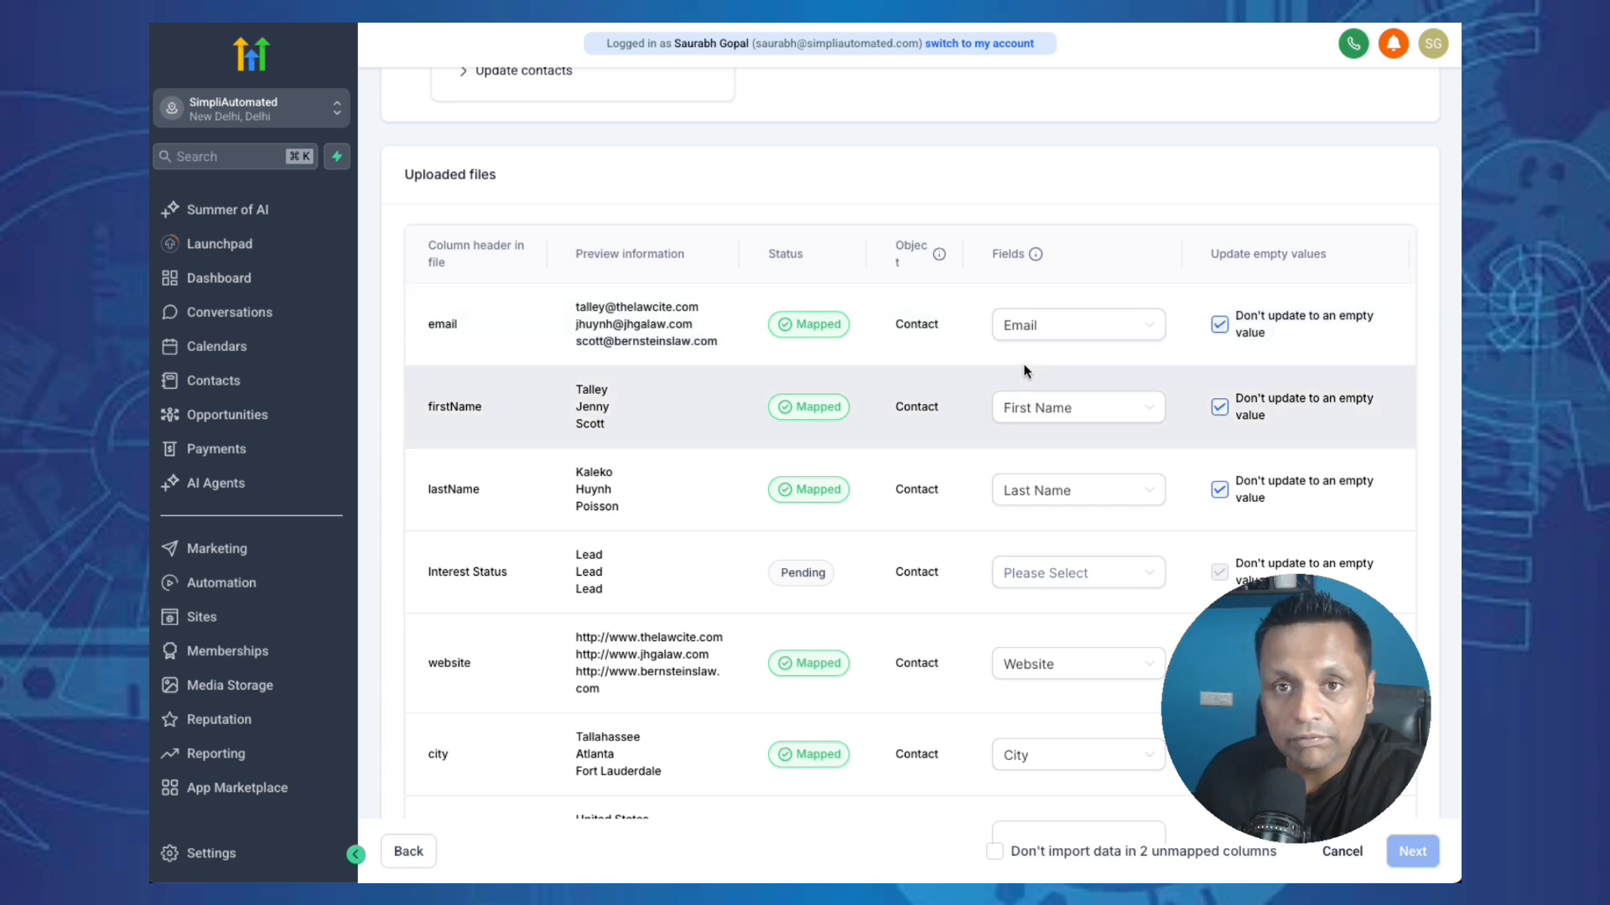
{"action": "scroll", "coordinate": [1024, 372], "scroll_direction": "down", "scroll_amount": 1}
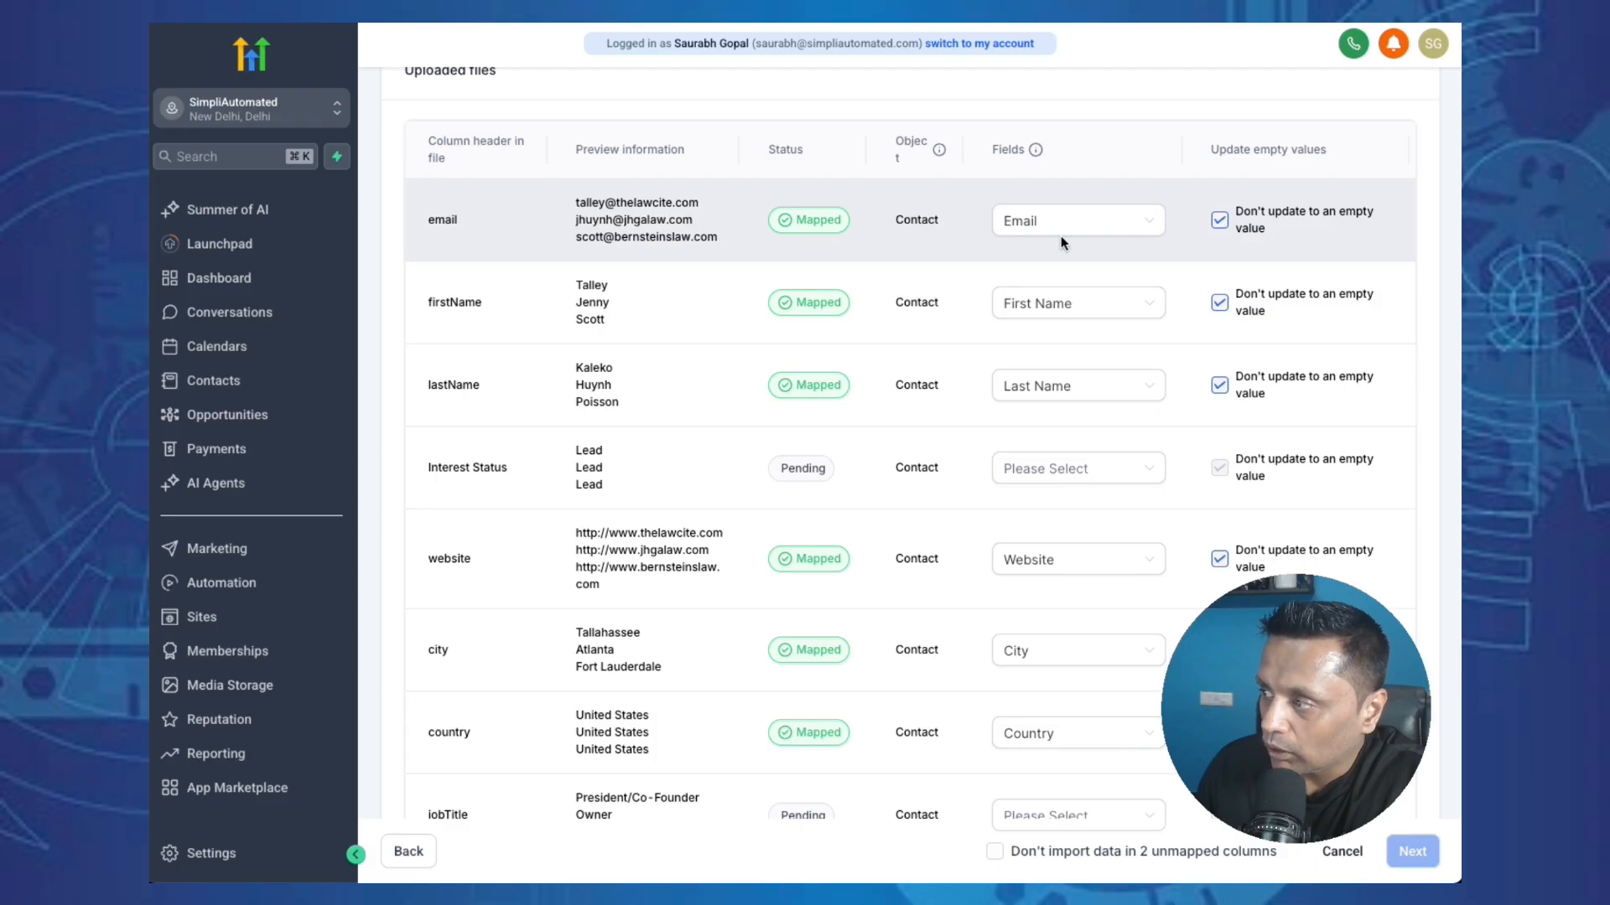
- Browse the contact fields available for mapping the email and Interest Status columns
{"action": "left_click", "coordinate": [1086, 230]}
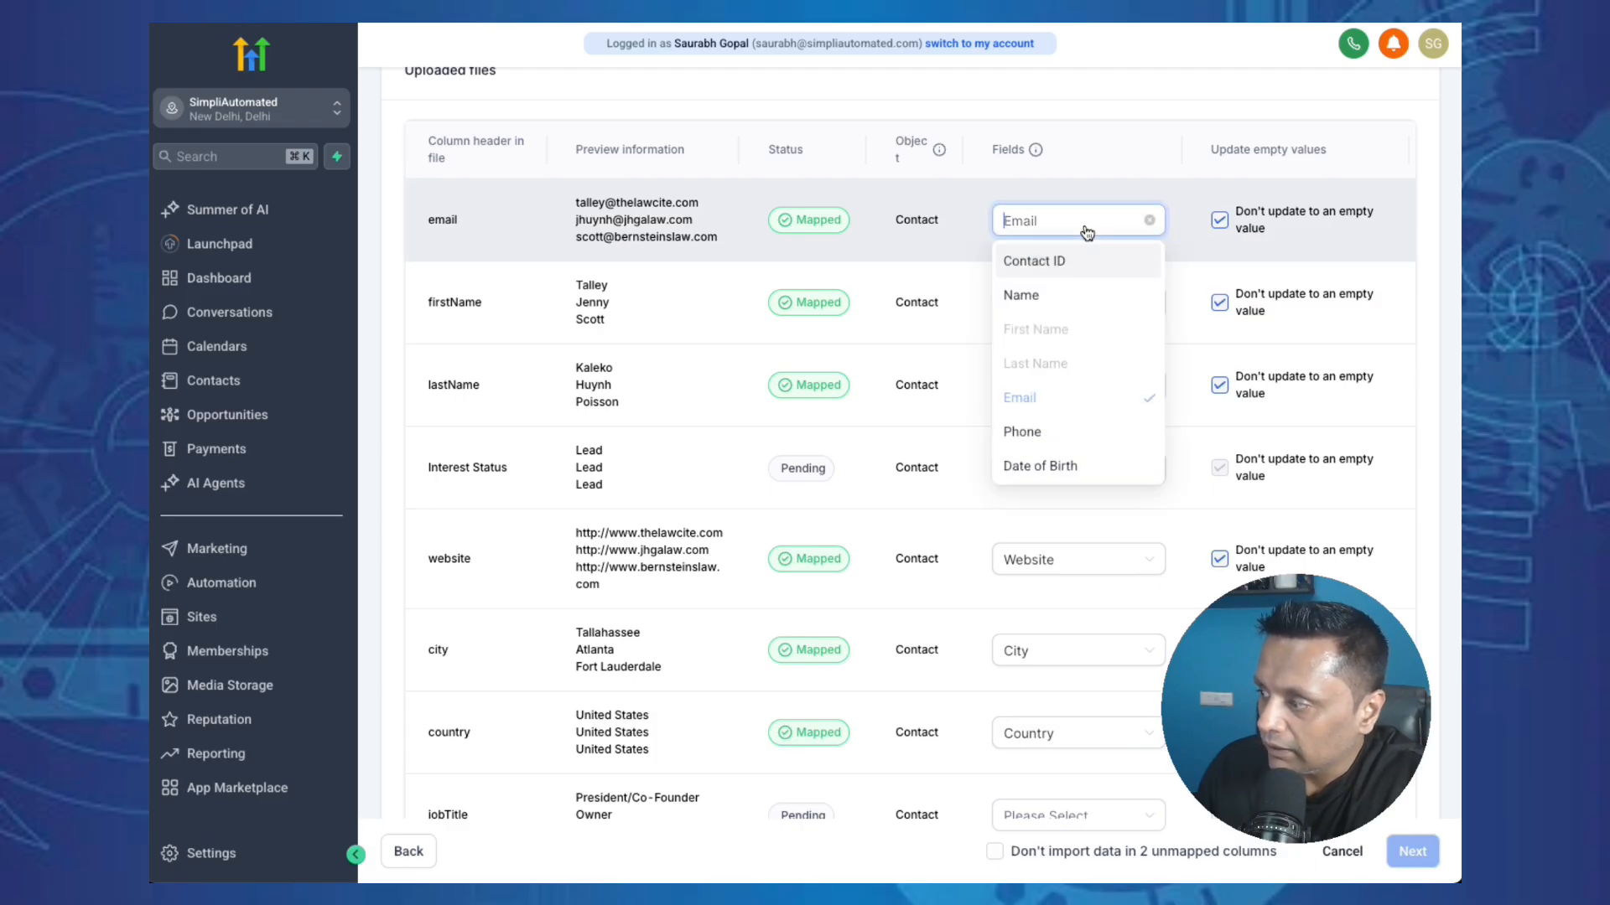
{"action": "left_click", "coordinate": [915, 387]}
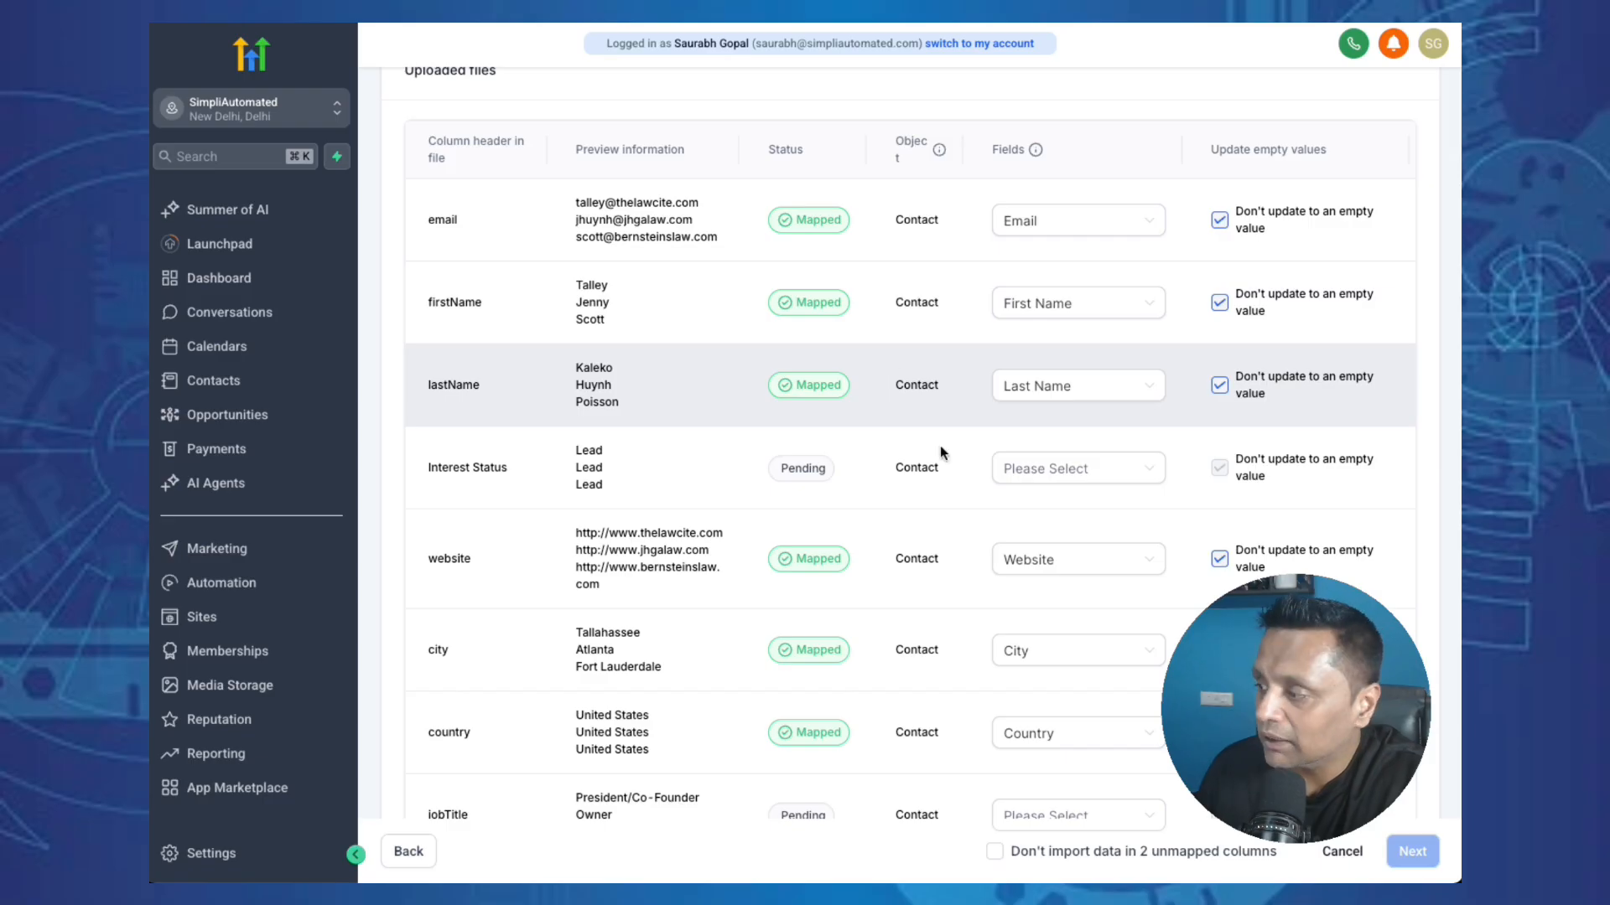
{"action": "scroll", "coordinate": [937, 560], "scroll_direction": "down", "scroll_amount": 1}
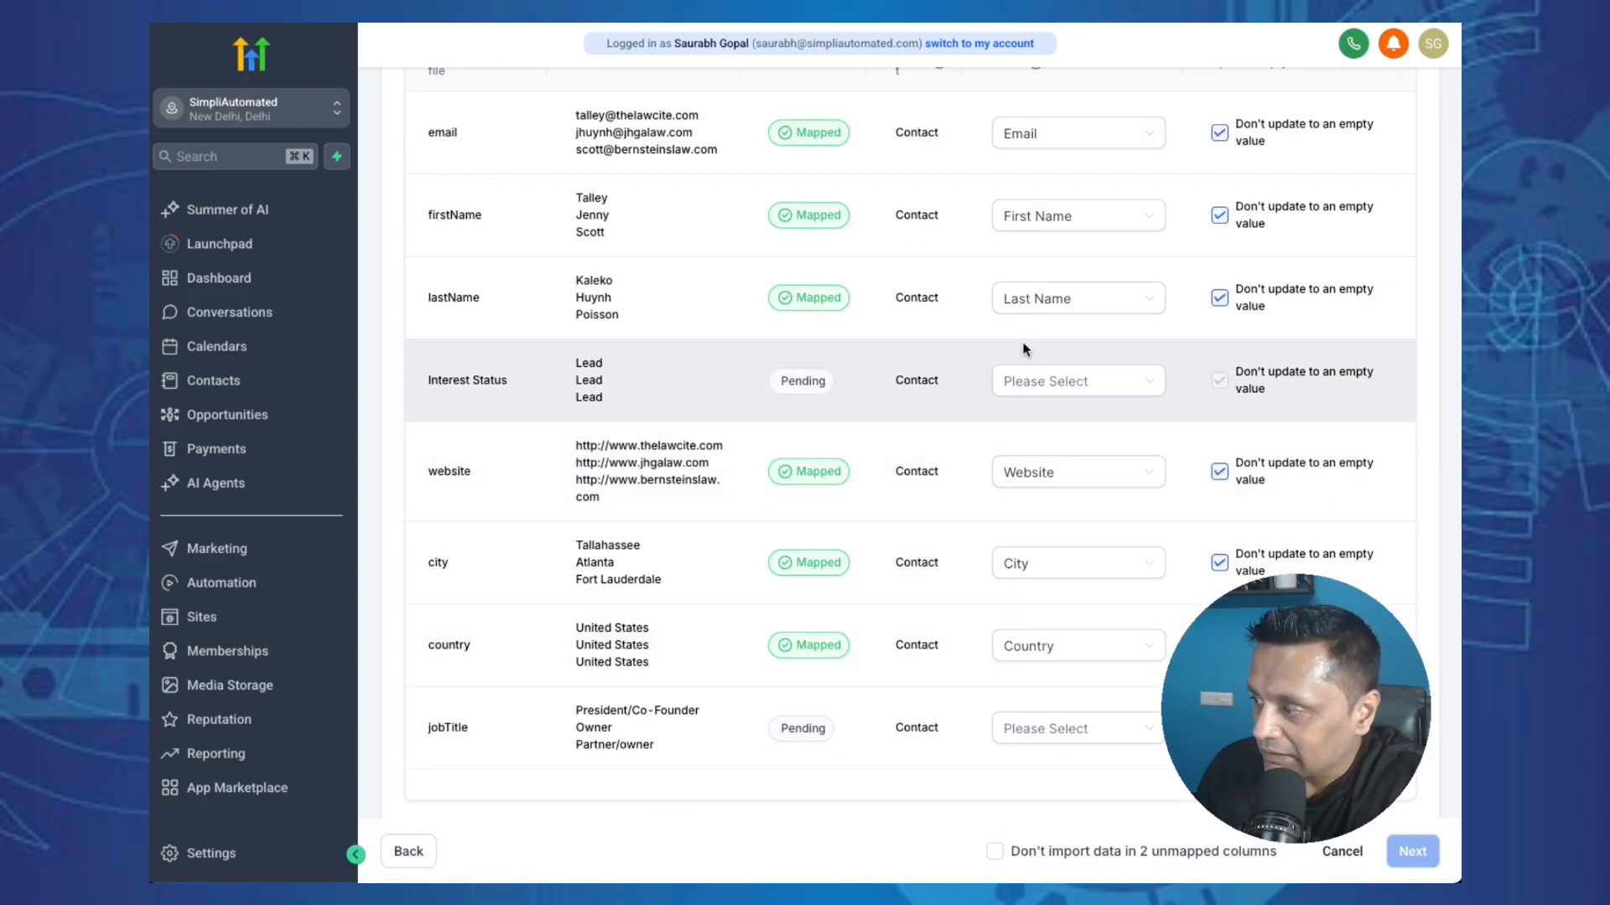
{"action": "left_click", "coordinate": [1021, 384]}
{"action": "scroll", "coordinate": [1054, 578], "scroll_direction": "down", "scroll_amount": 5}
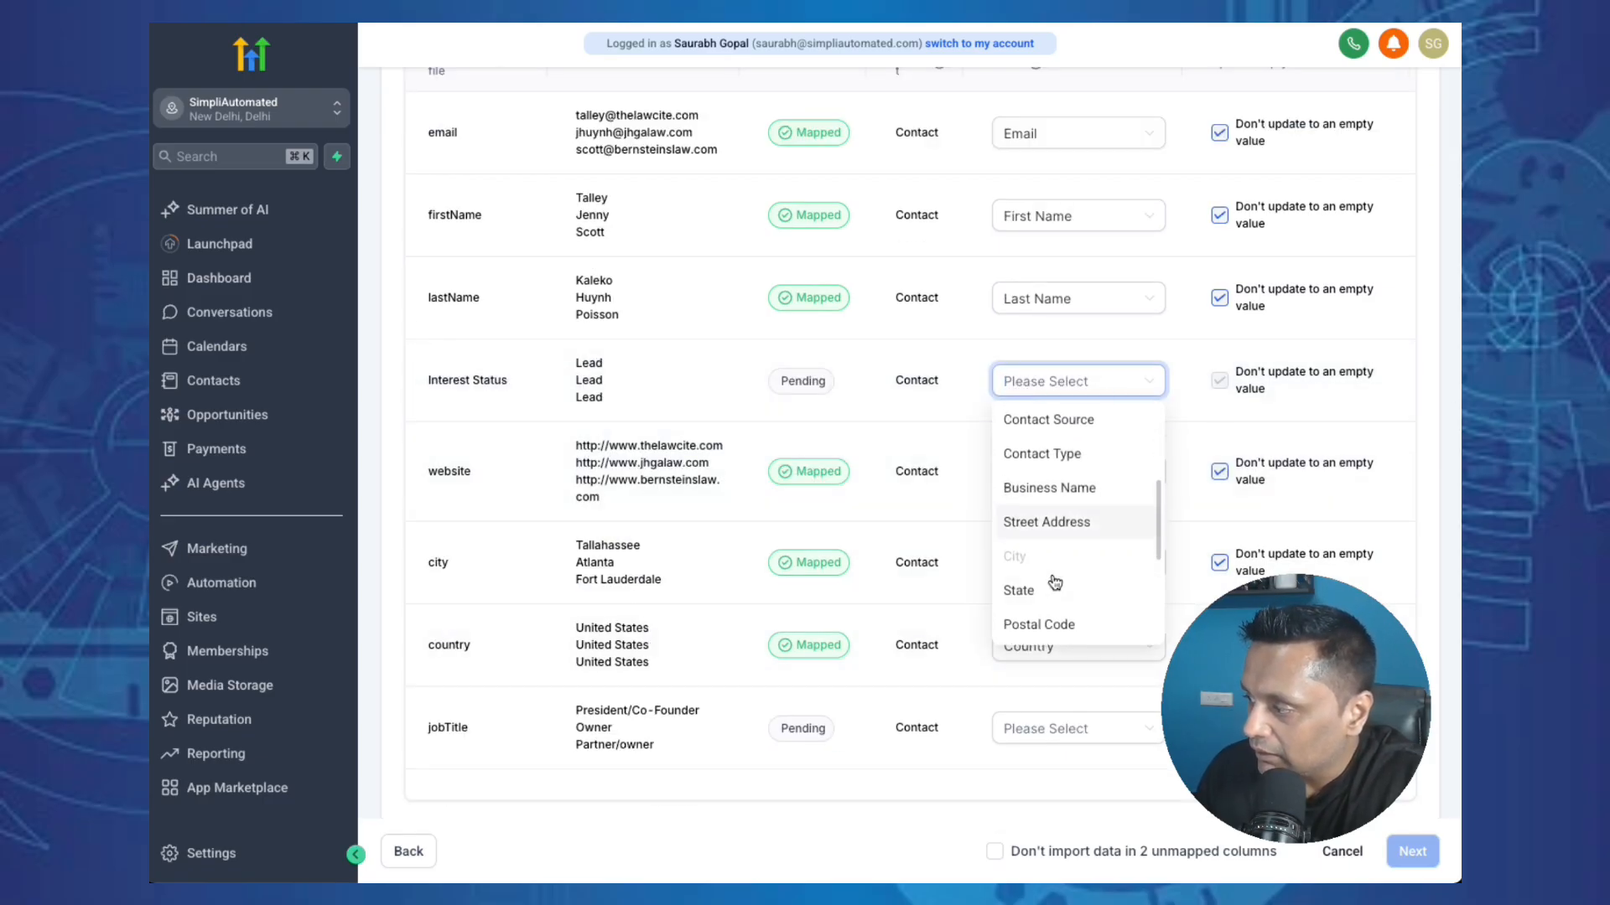
{"action": "left_click", "coordinate": [918, 662]}
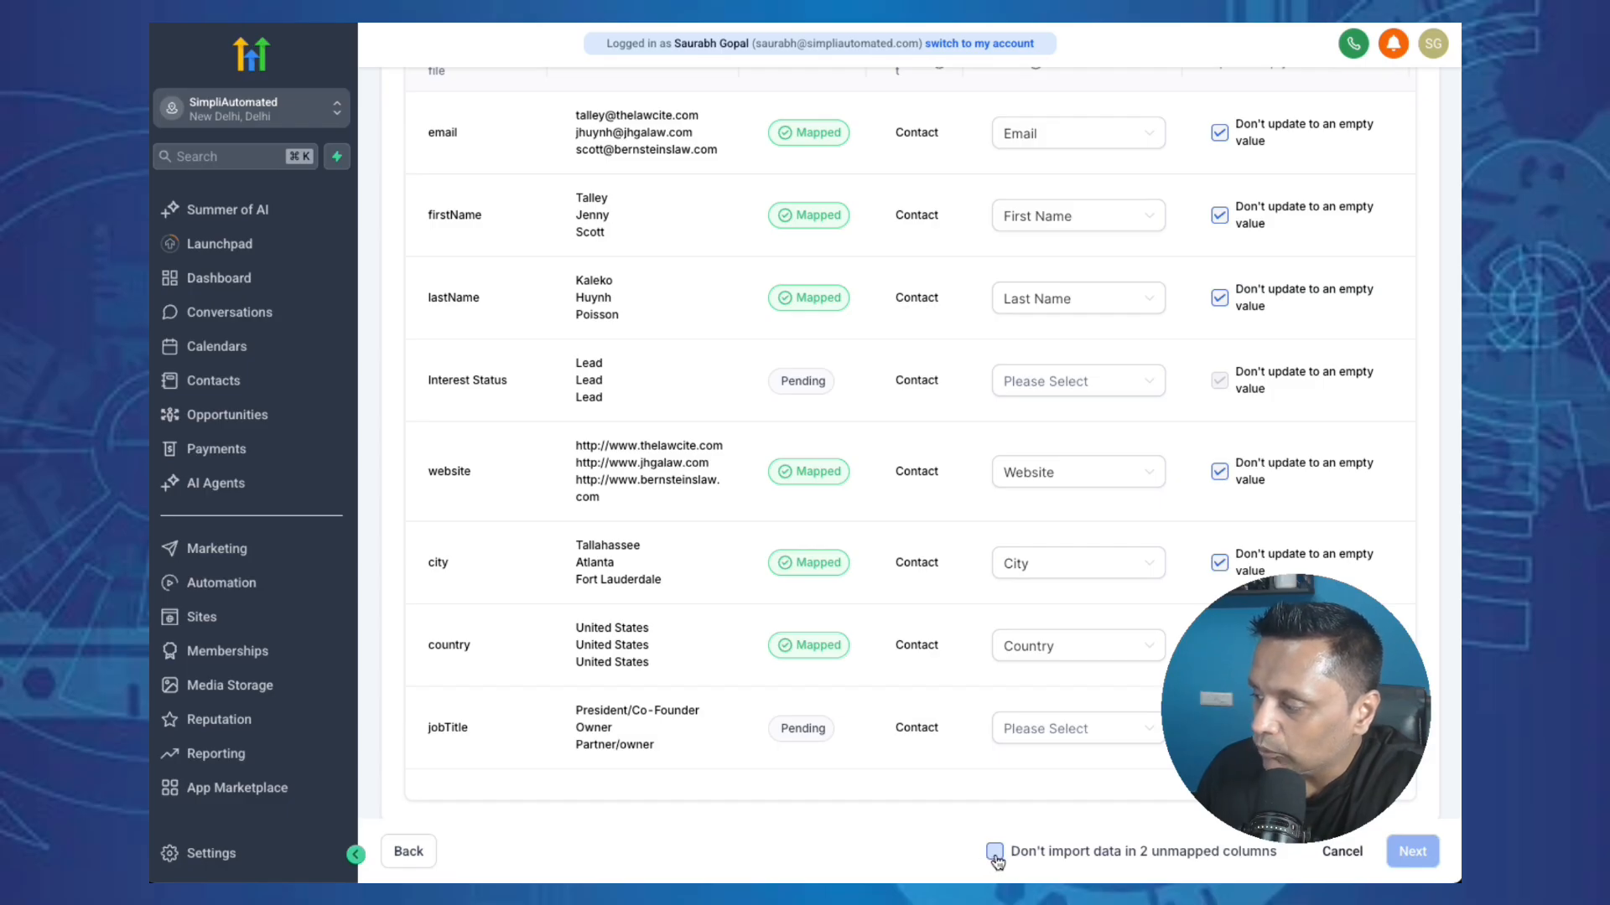
- Exclude the data in the unmapped columns from the import and continue to verification
{"action": "left_click", "coordinate": [994, 853]}
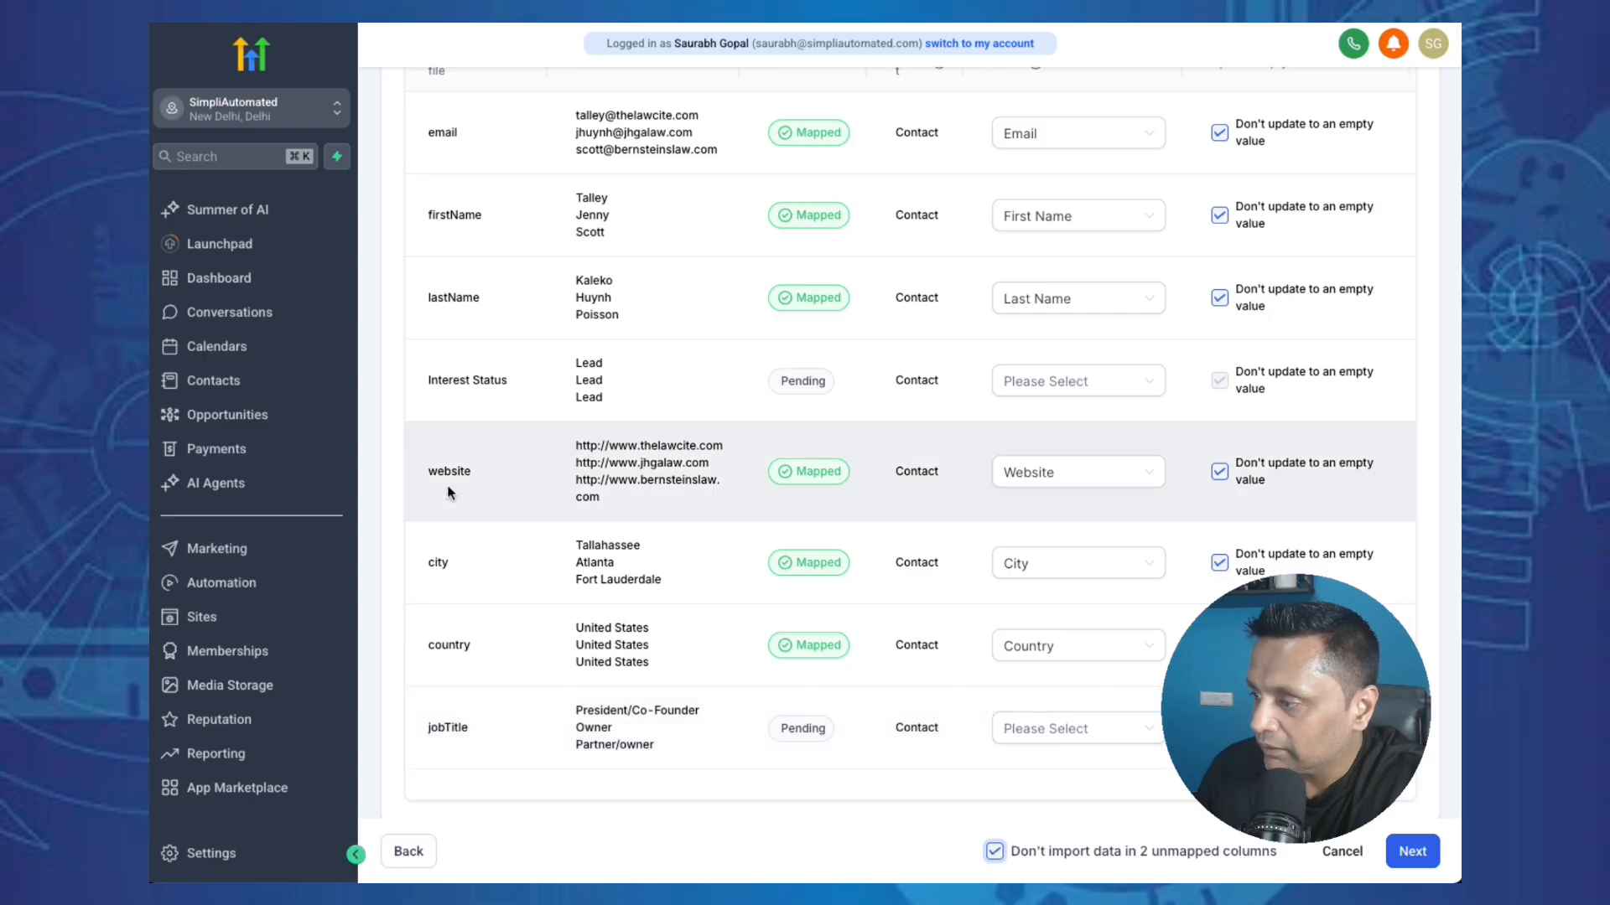
{"action": "left_click", "coordinate": [1399, 853]}
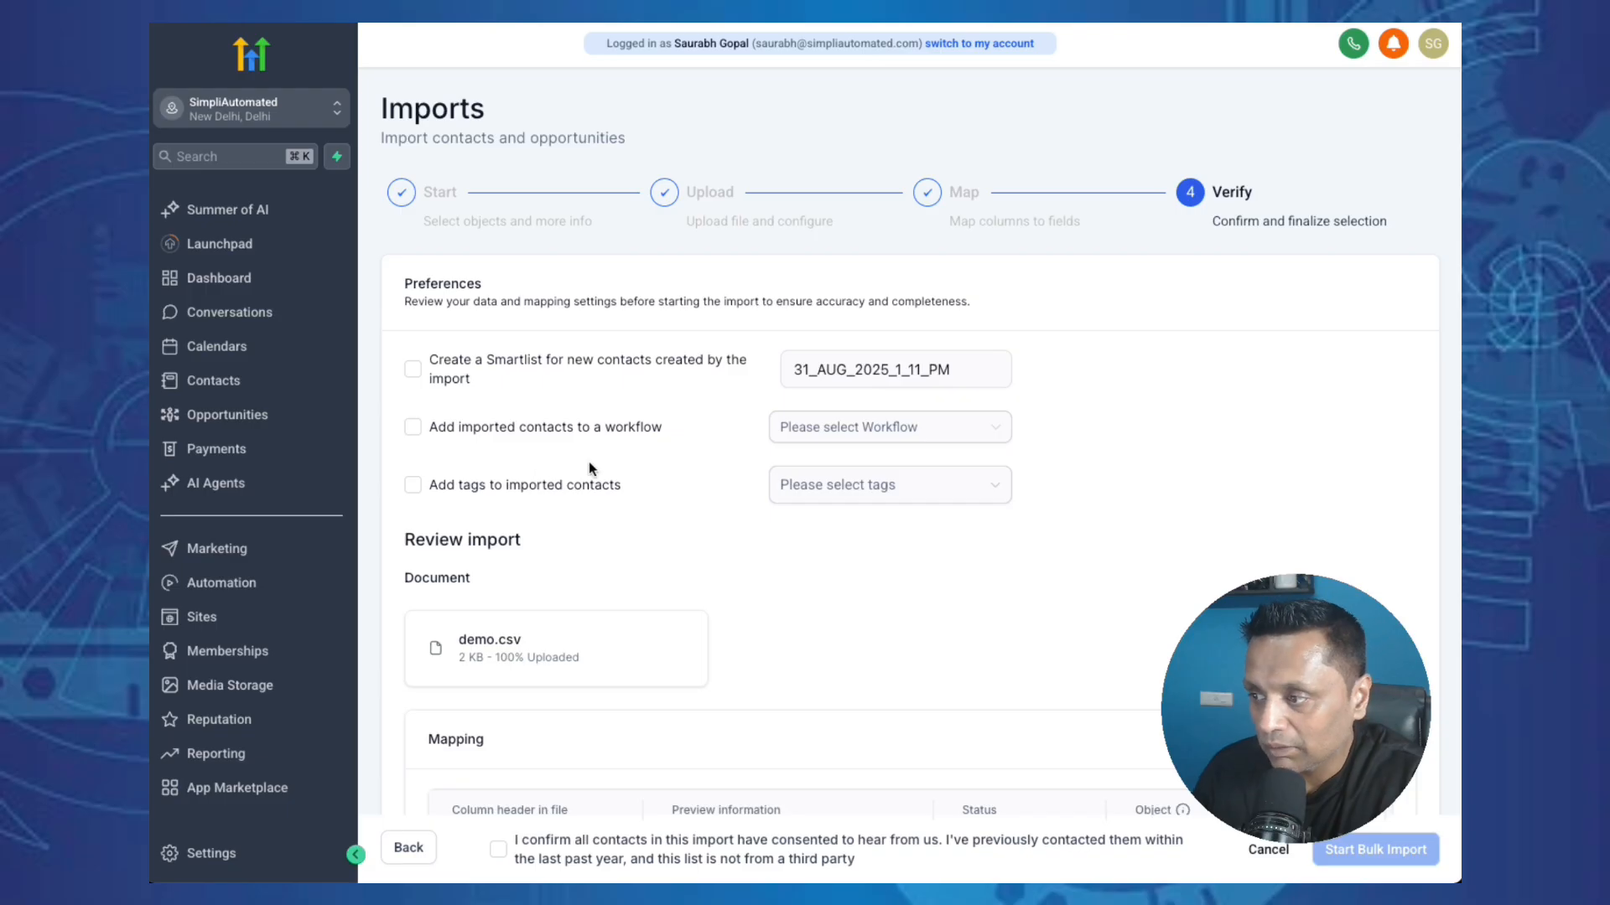
- Enable creating a Smartlist for the newly imported contacts and name it democontacts
{"action": "left_click", "coordinate": [413, 369]}
{"action": "left_click", "coordinate": [824, 367]}
{"action": "double_click", "coordinate": [824, 367]}
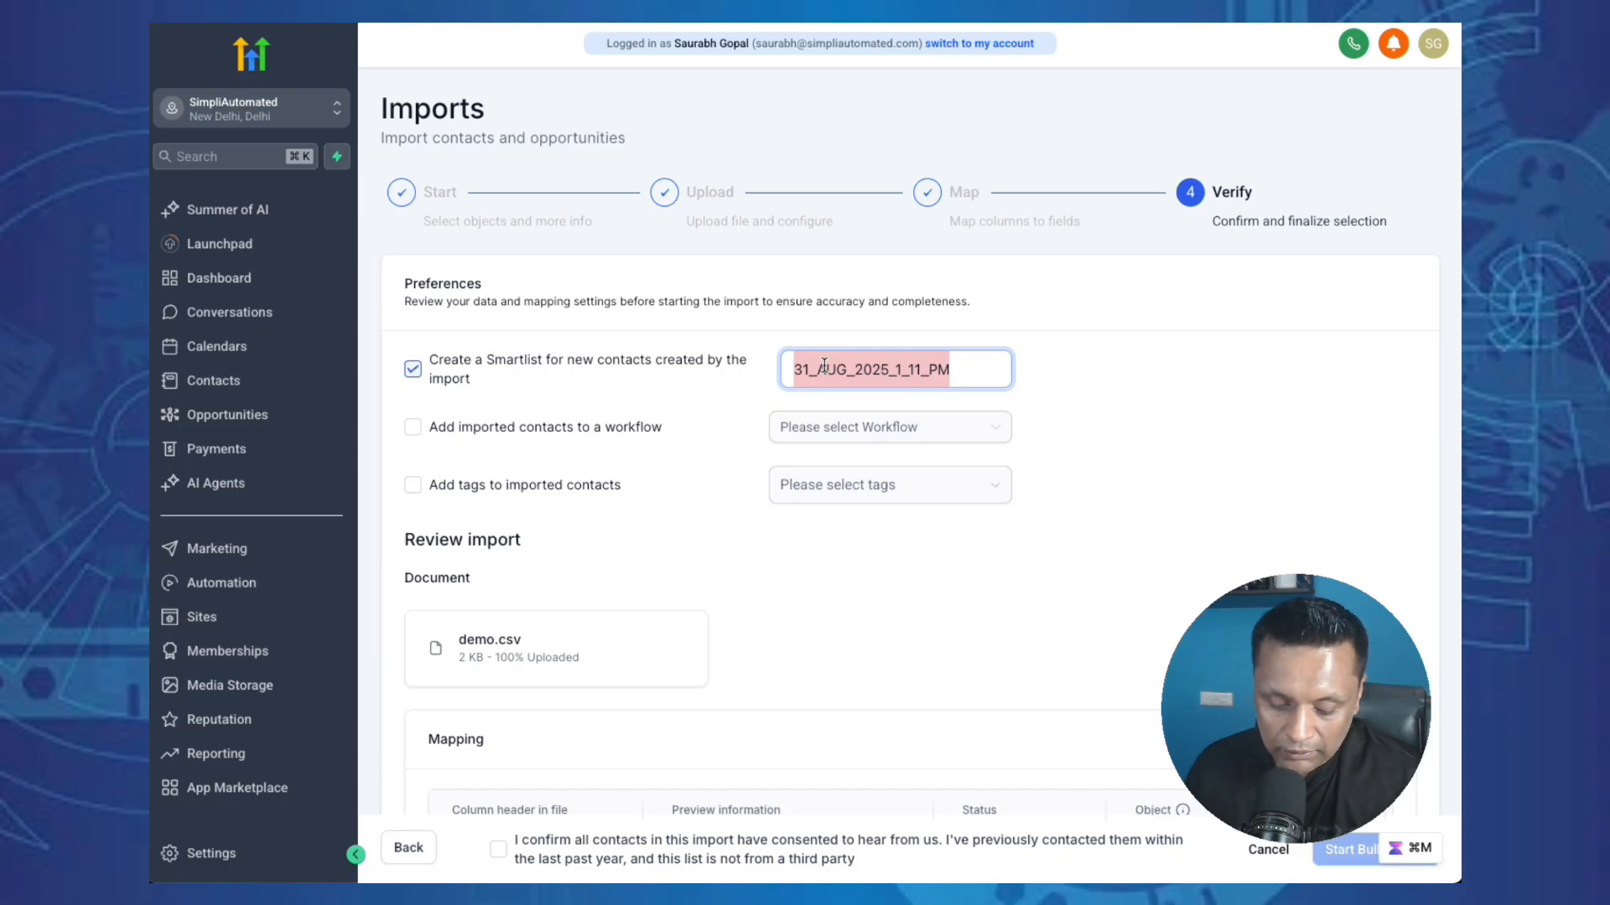
{"action": "type", "text": "demo"}
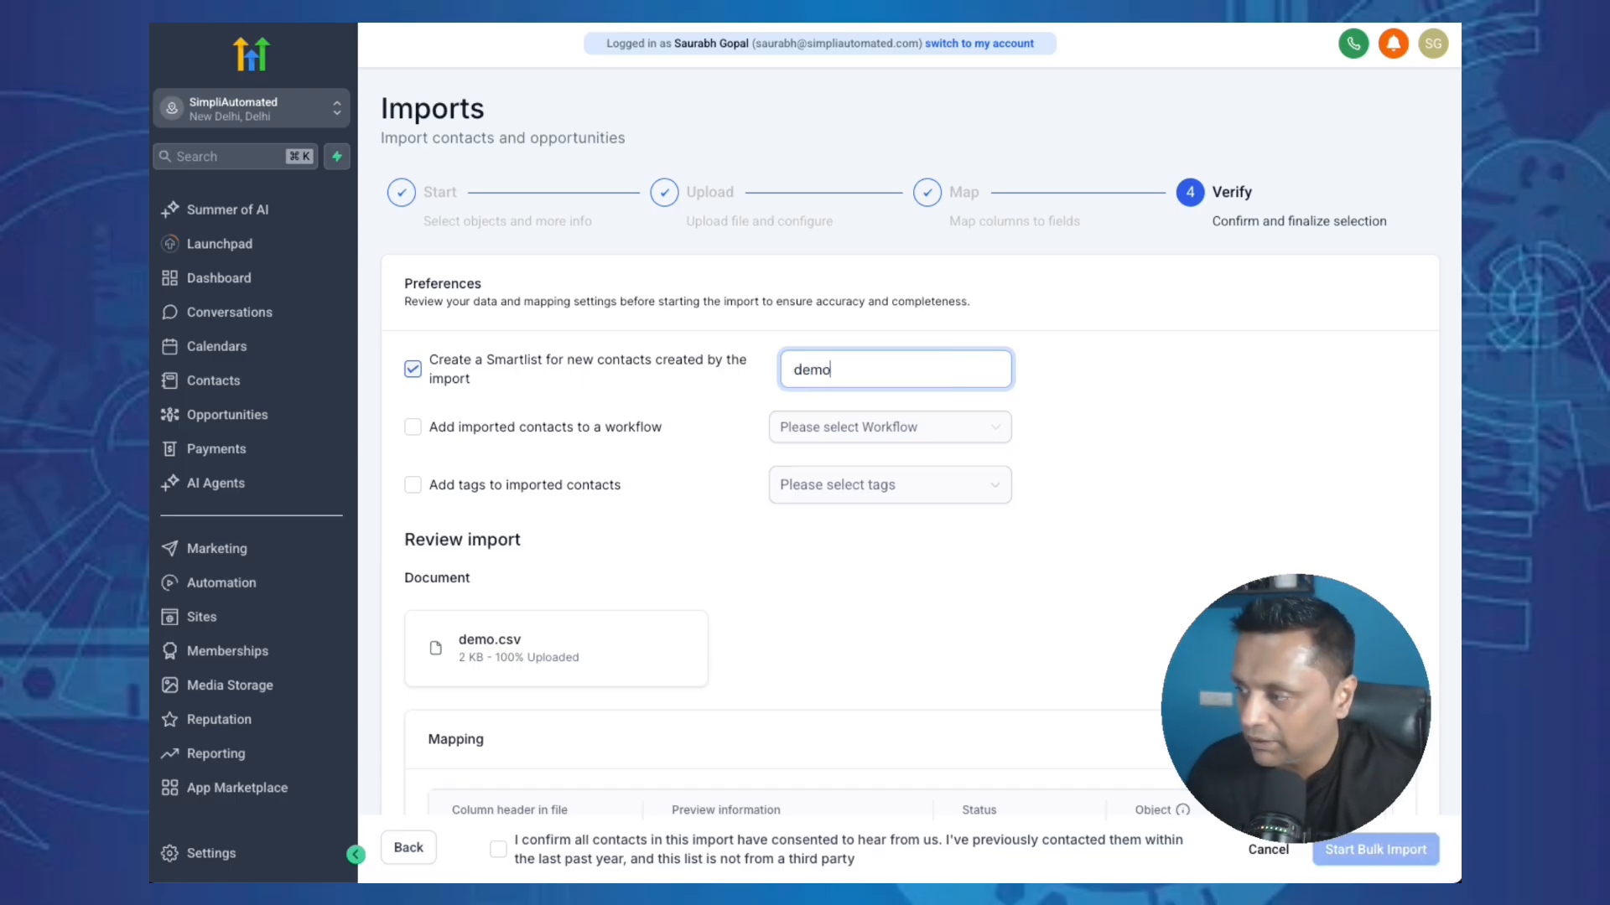
{"action": "type", "text": "contacts"}
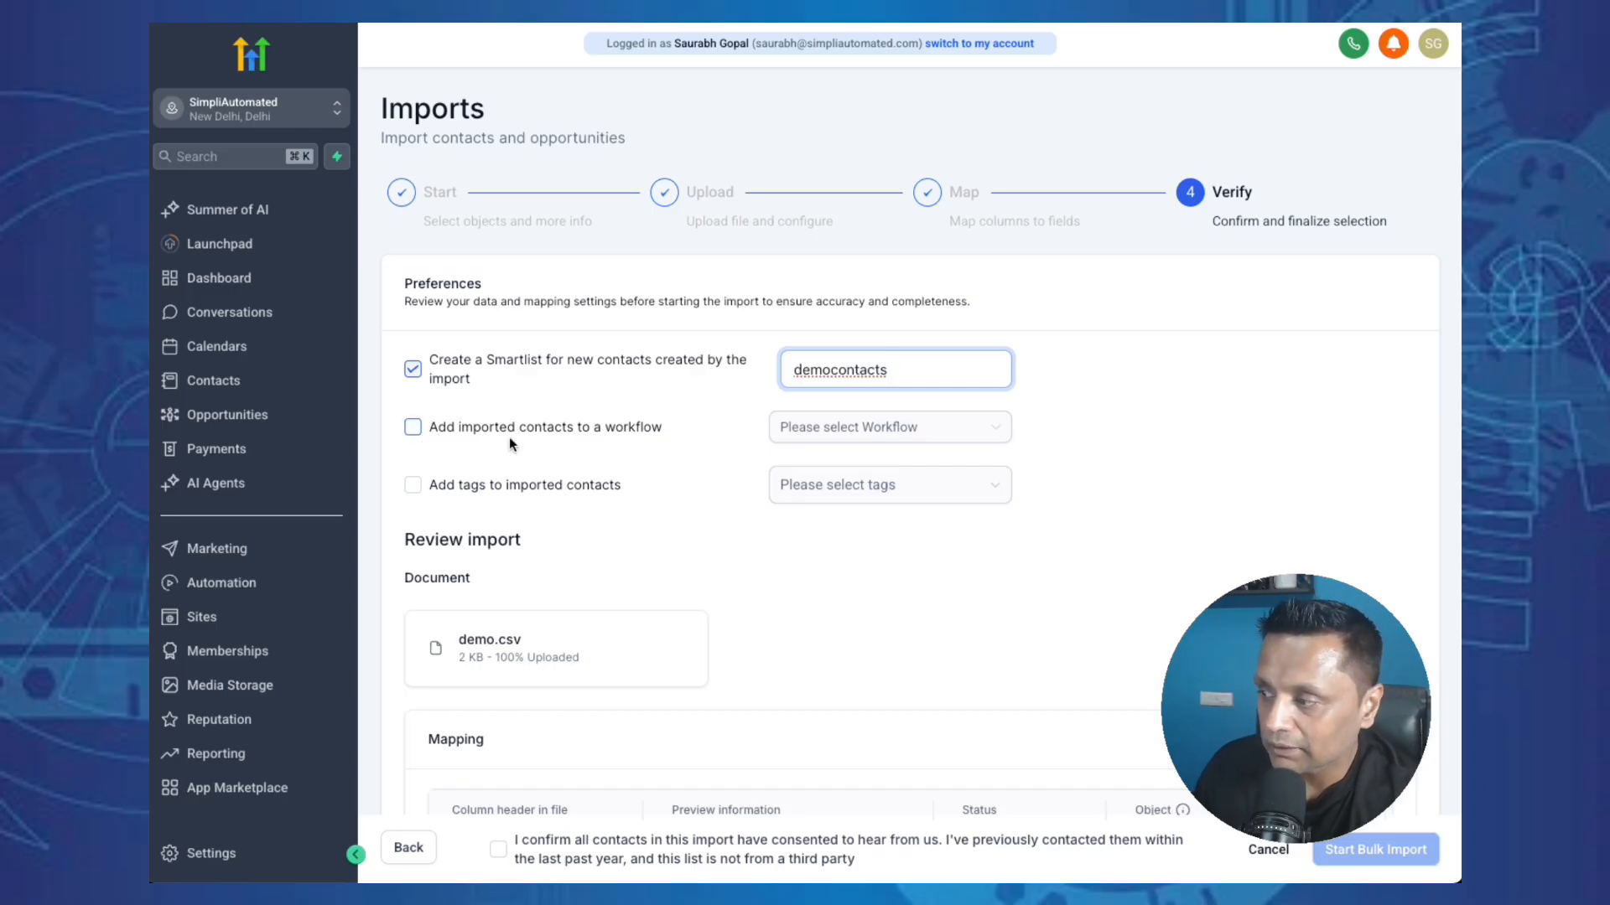
{"action": "left_click", "coordinate": [410, 427]}
{"action": "left_click", "coordinate": [872, 432]}
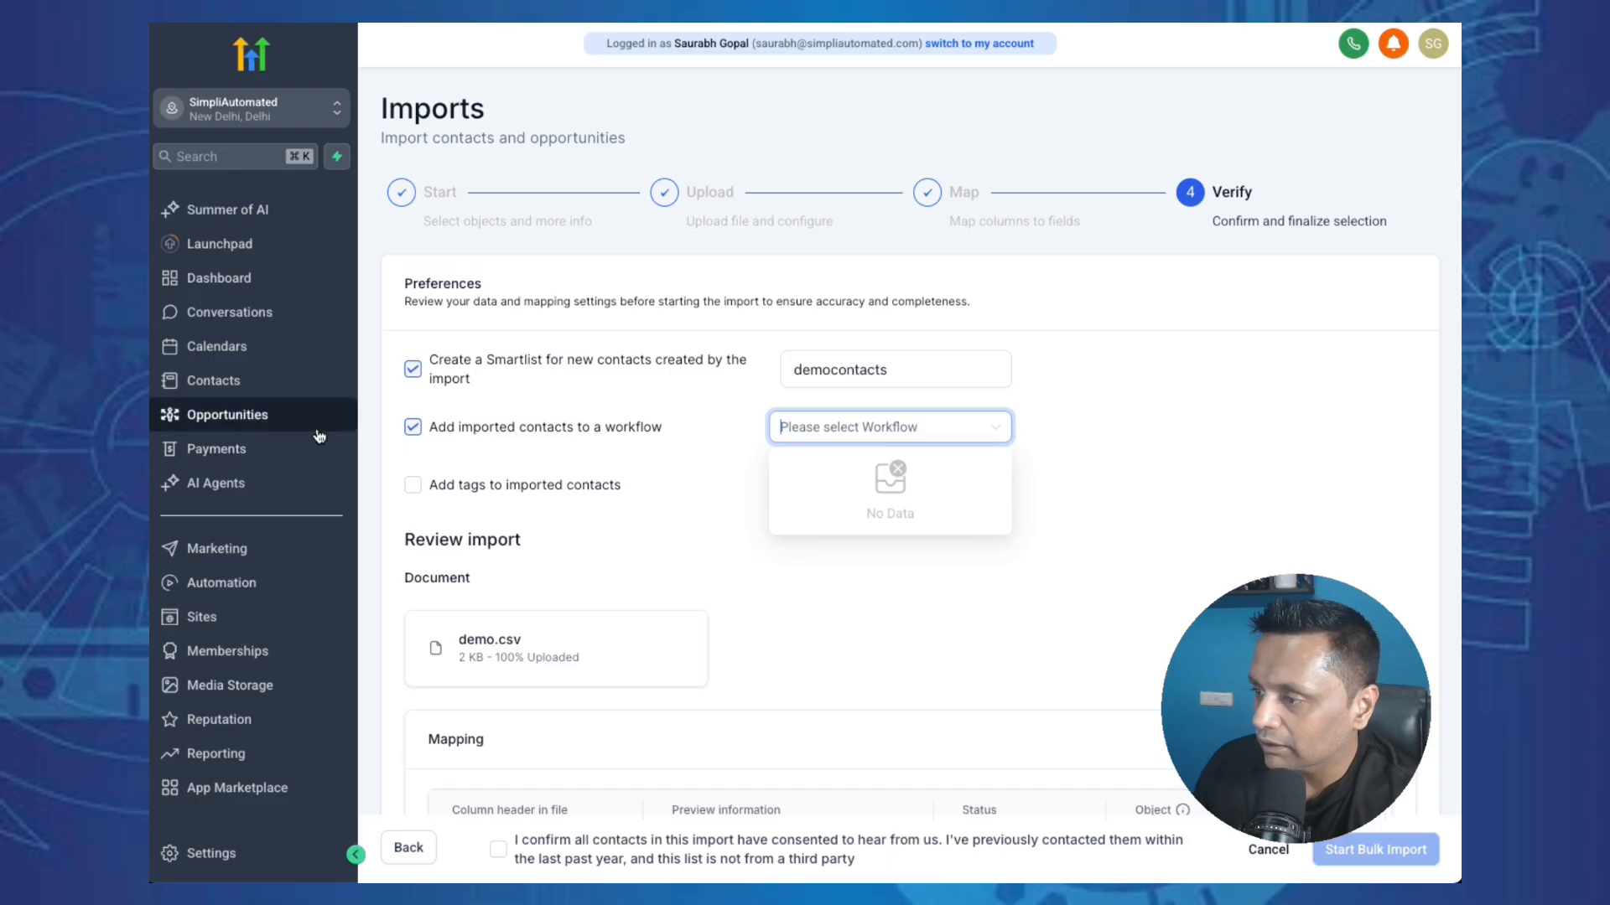
{"action": "left_click", "coordinate": [415, 428]}
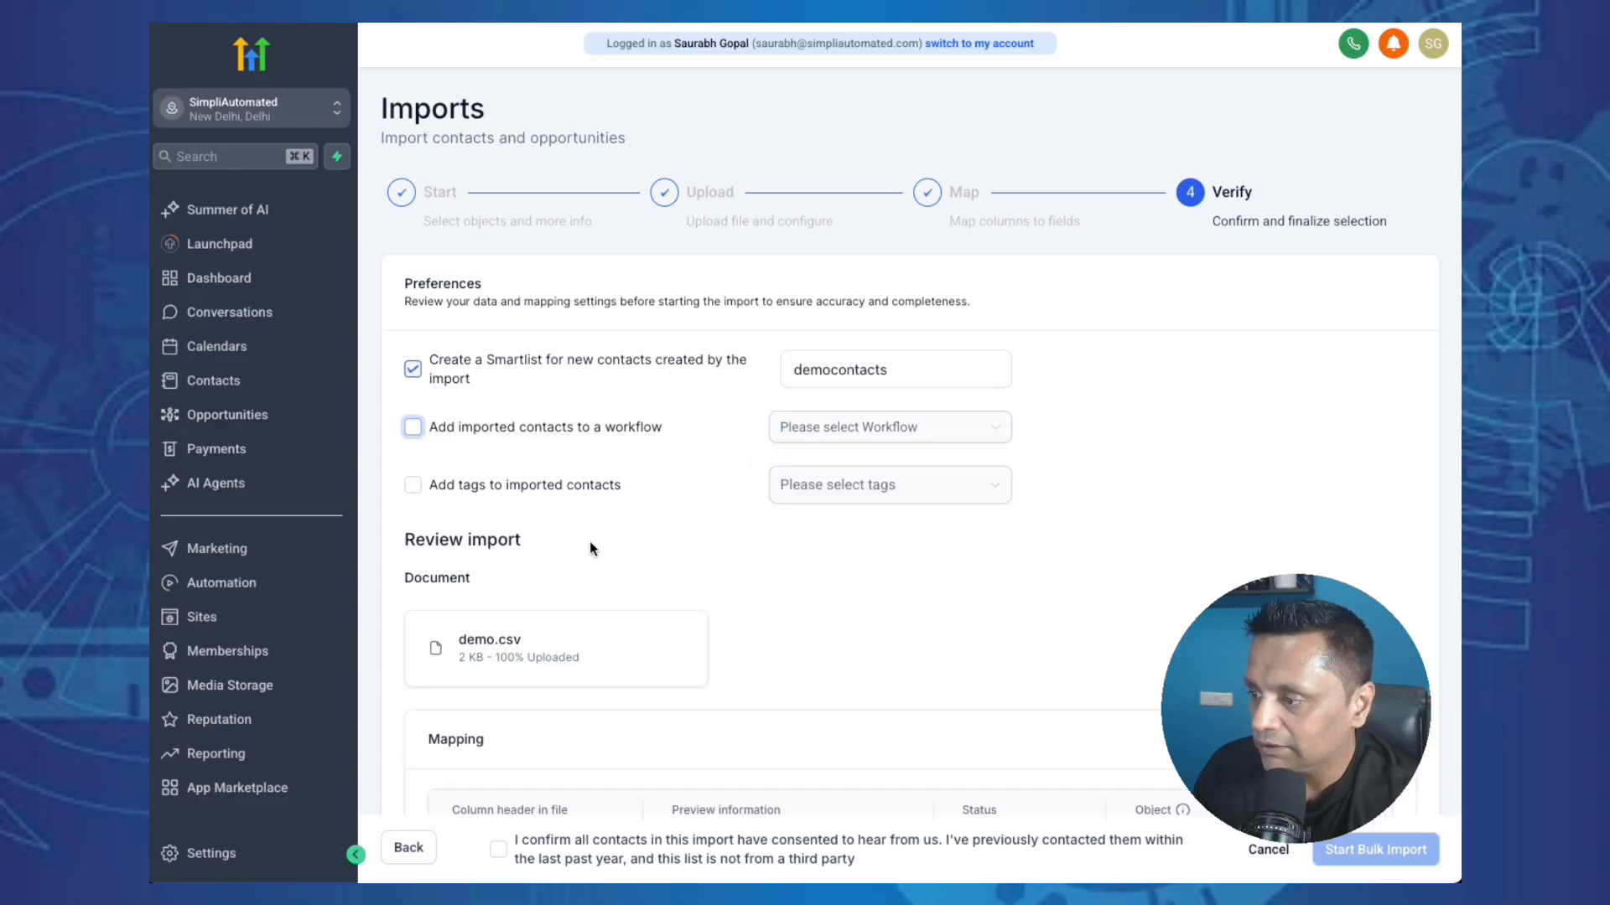
- Enable adding tags to the imported contacts and create the tag democontacts, reusing the Smartlist's name
{"action": "left_click", "coordinate": [414, 493]}
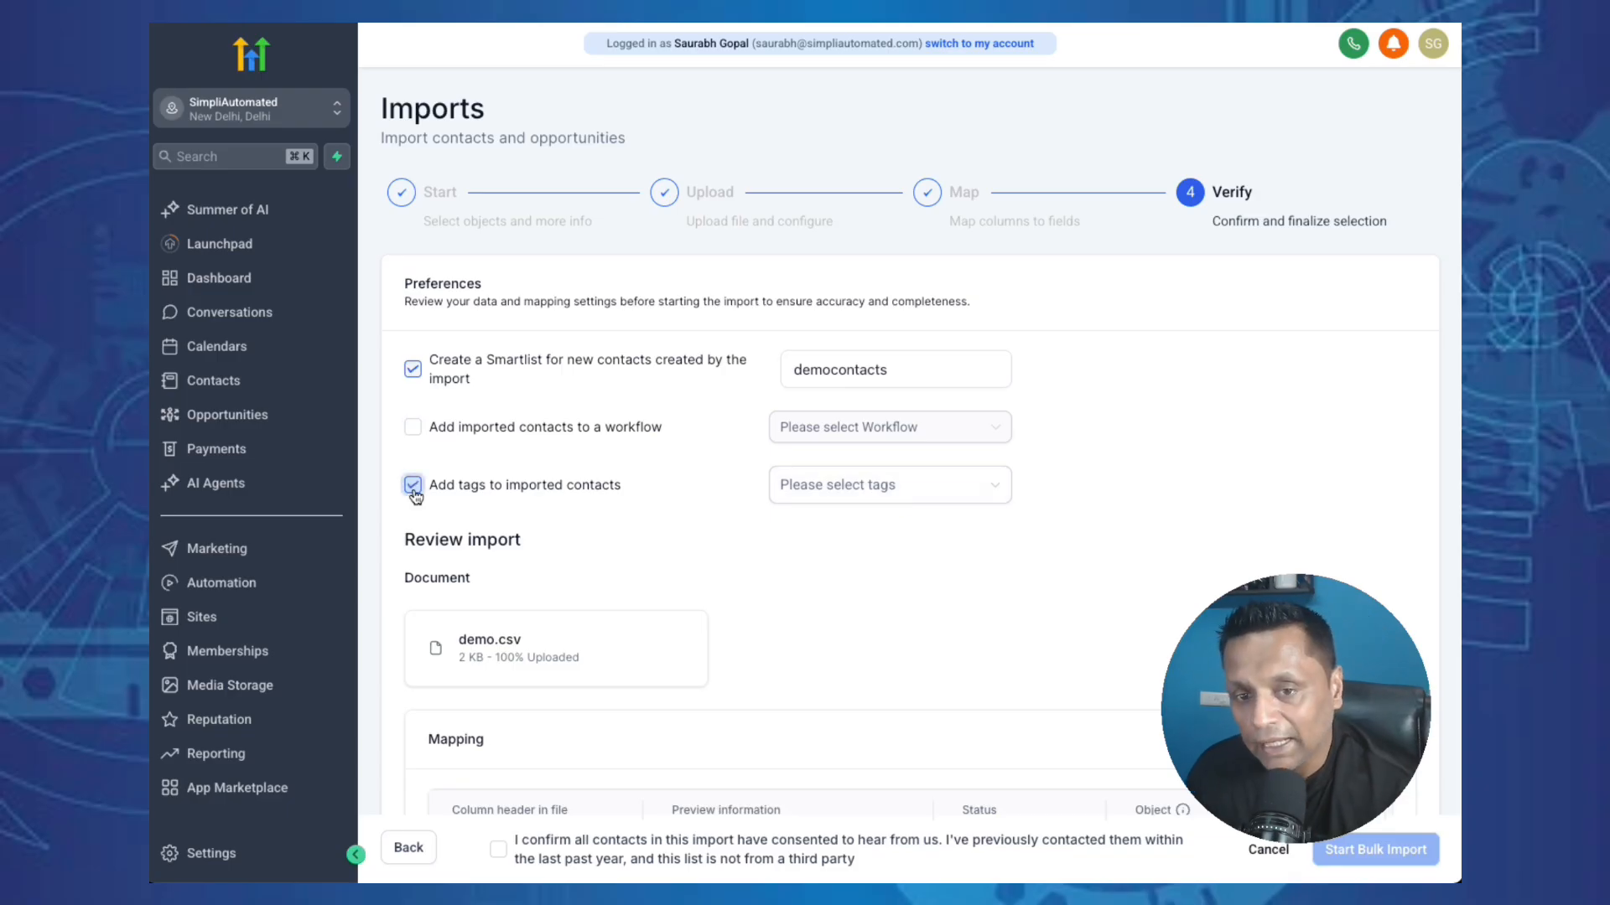
{"action": "left_click", "coordinate": [829, 501]}
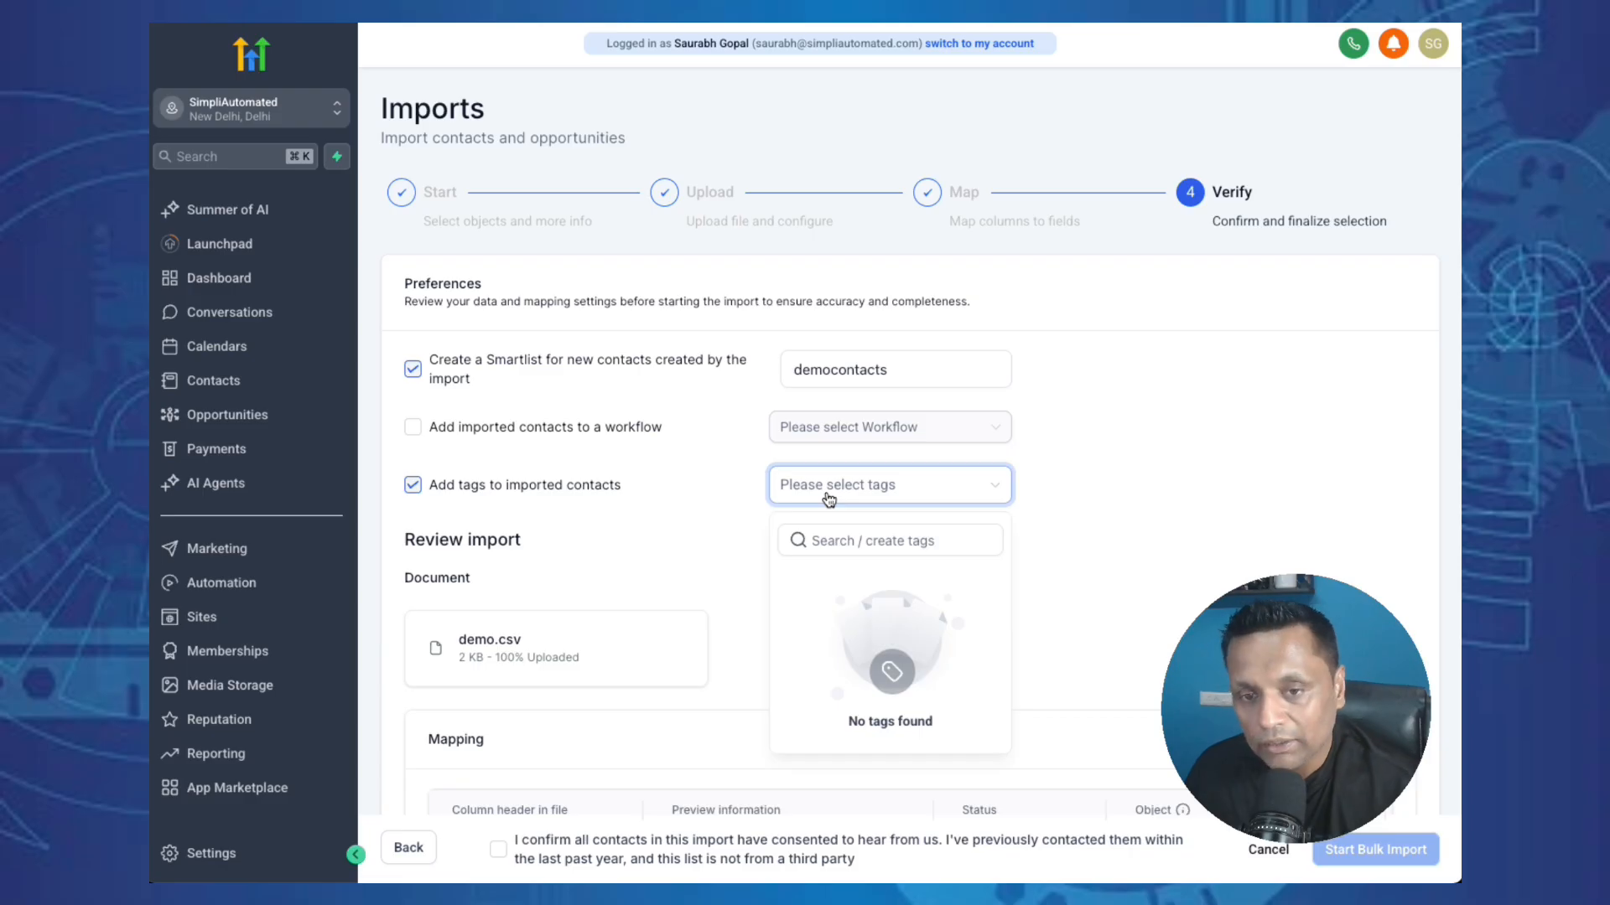
{"action": "left_click", "coordinate": [834, 546]}
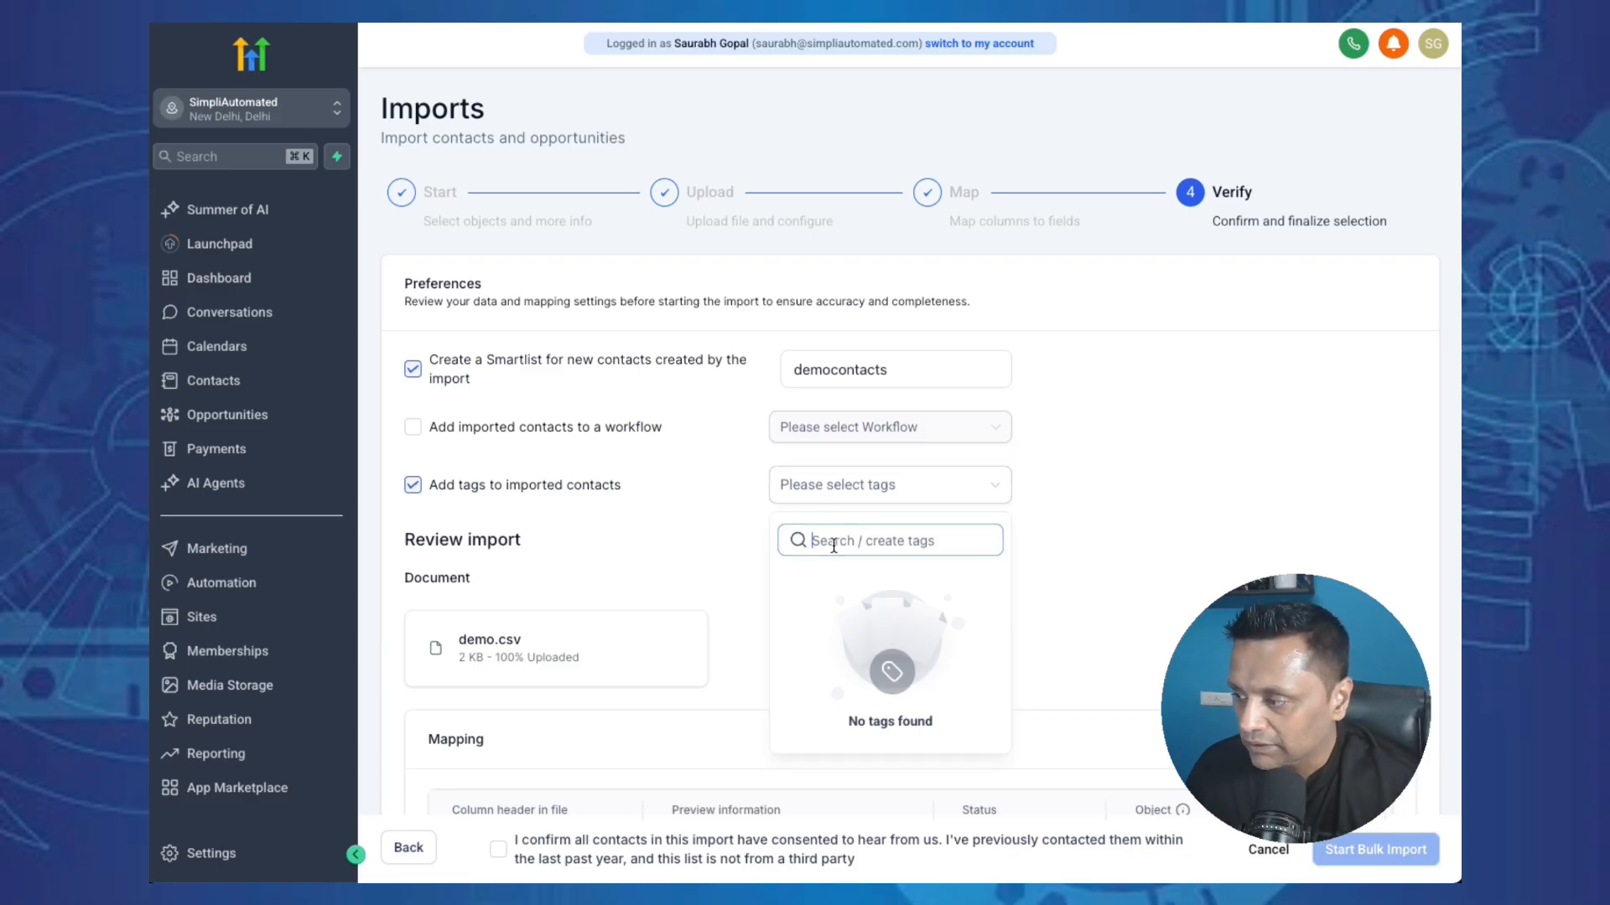
{"action": "double_click", "coordinate": [816, 362]}
{"action": "key", "text": "ctrl+c"}
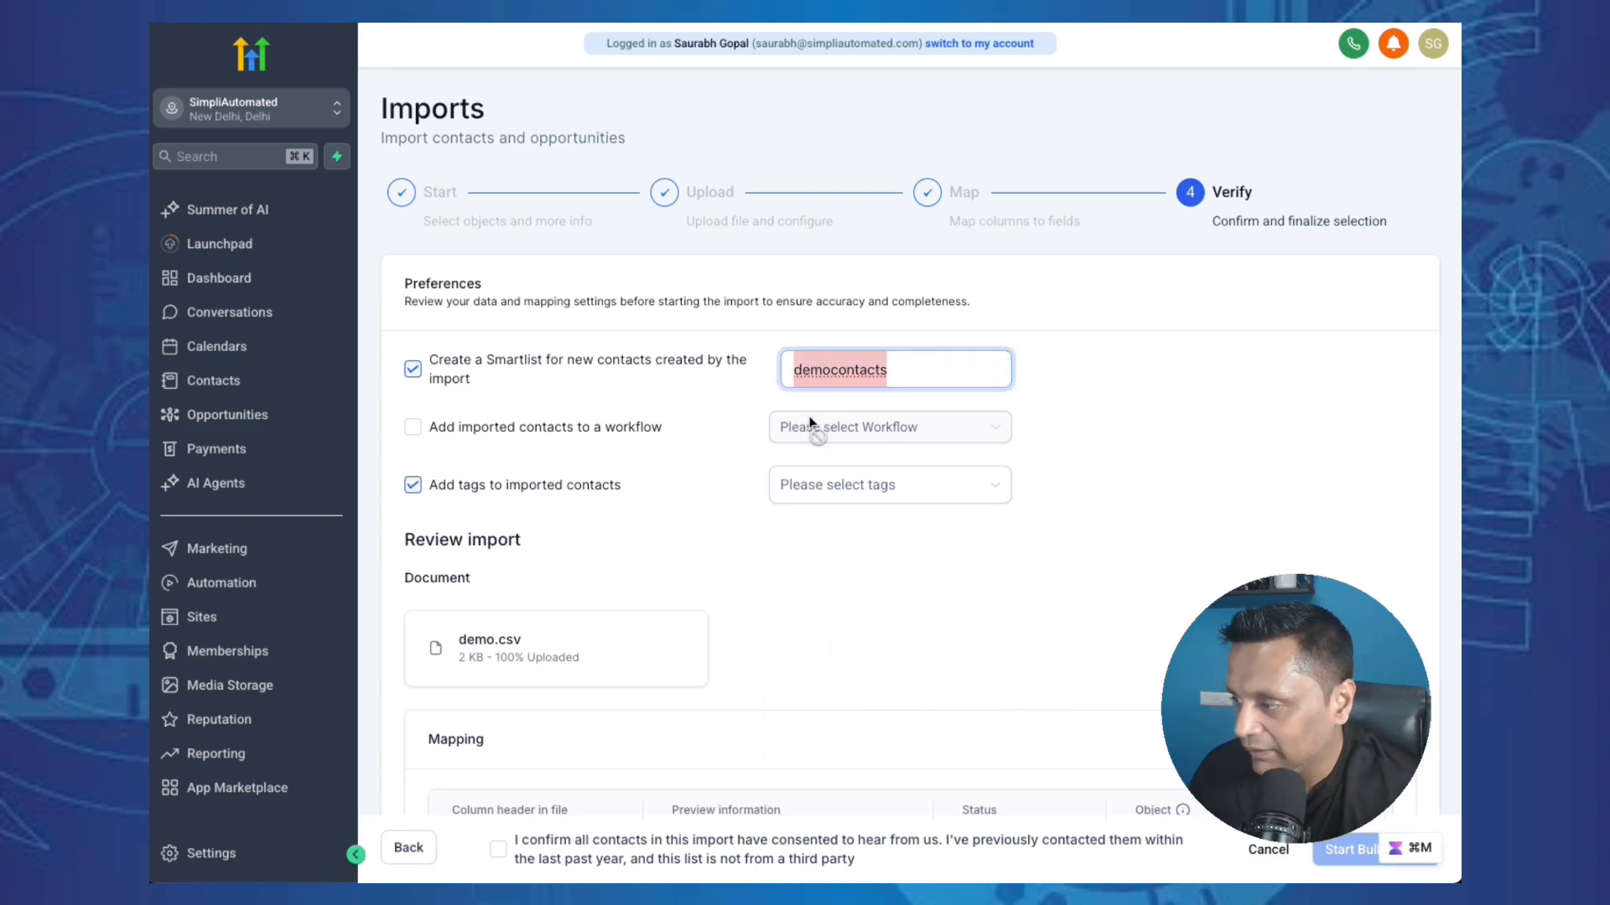
{"action": "left_click", "coordinate": [838, 490]}
{"action": "left_click", "coordinate": [845, 547]}
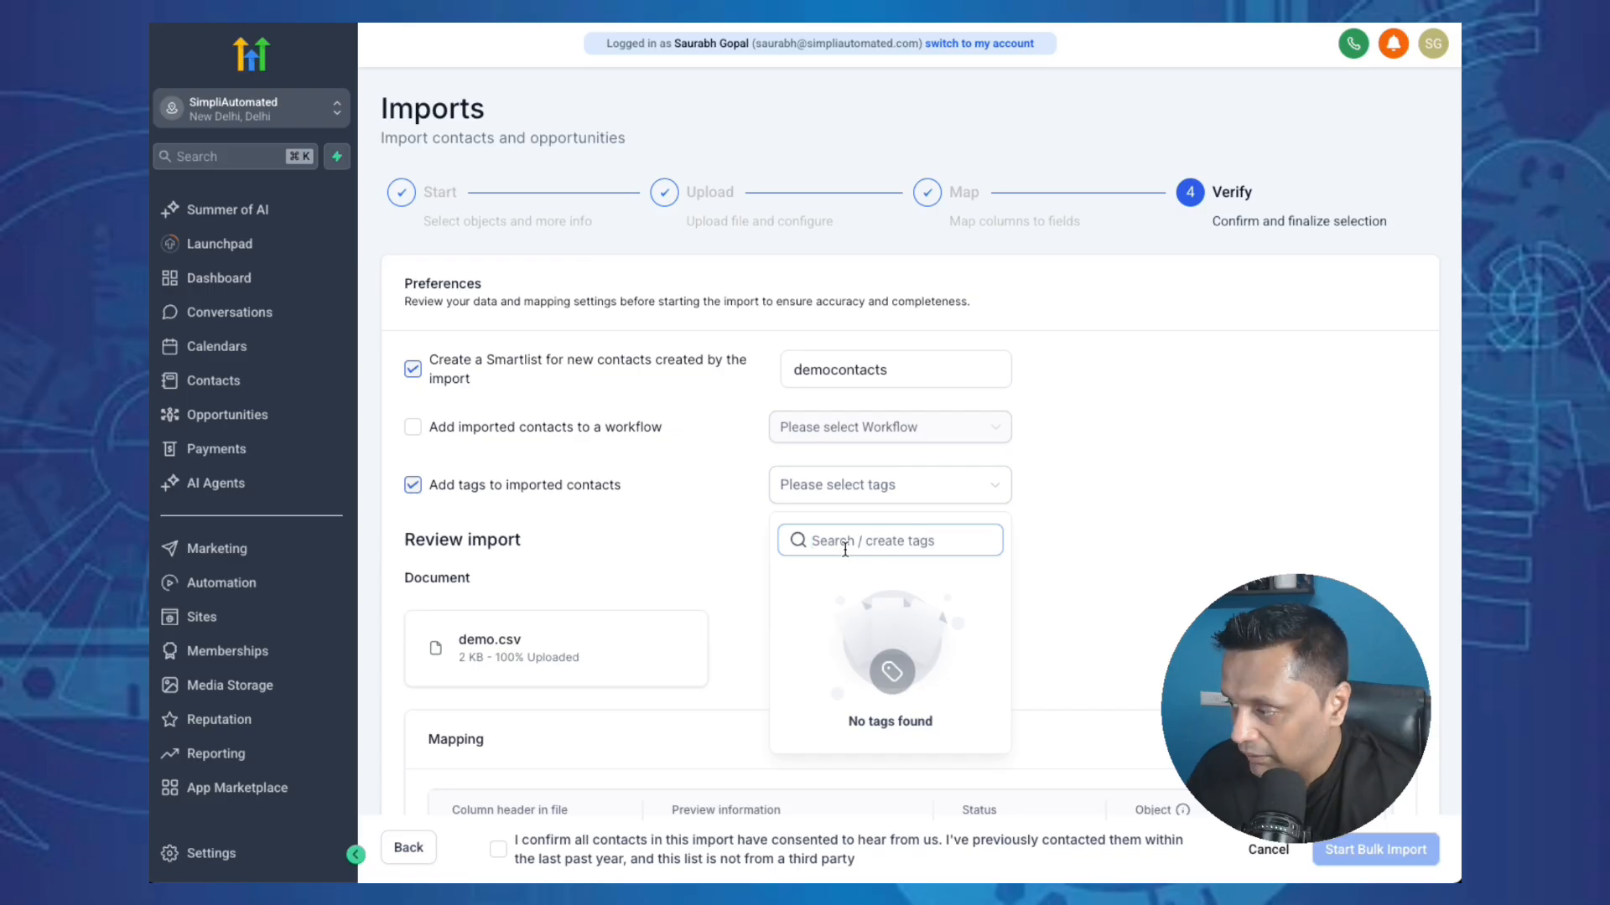
{"action": "key", "text": "ctrl+v"}
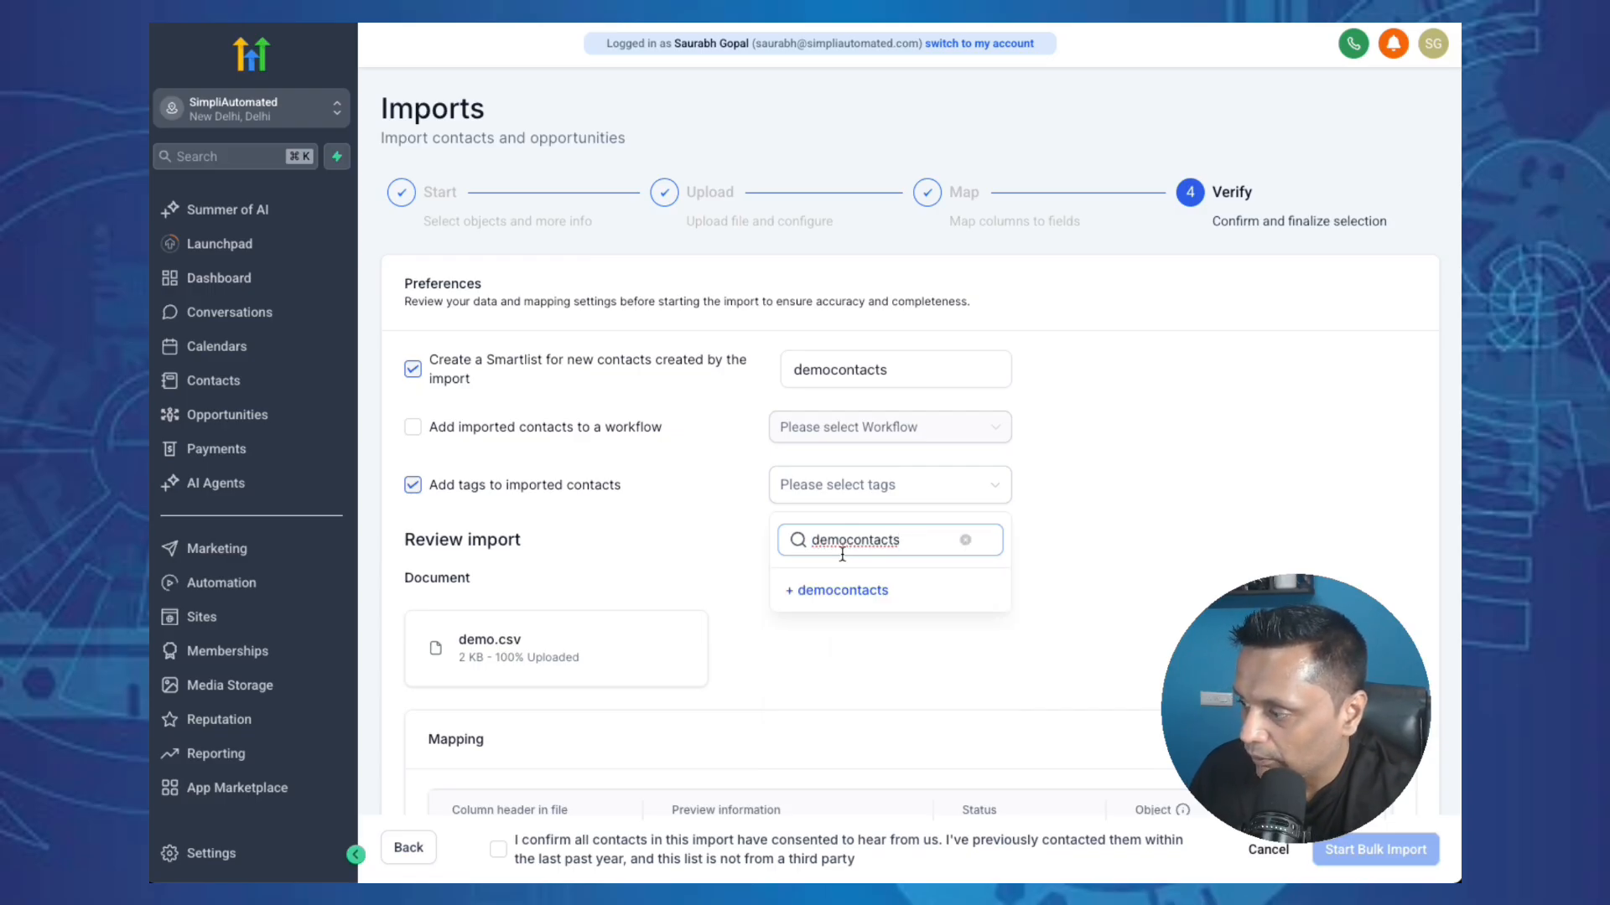
{"action": "left_click", "coordinate": [803, 591]}
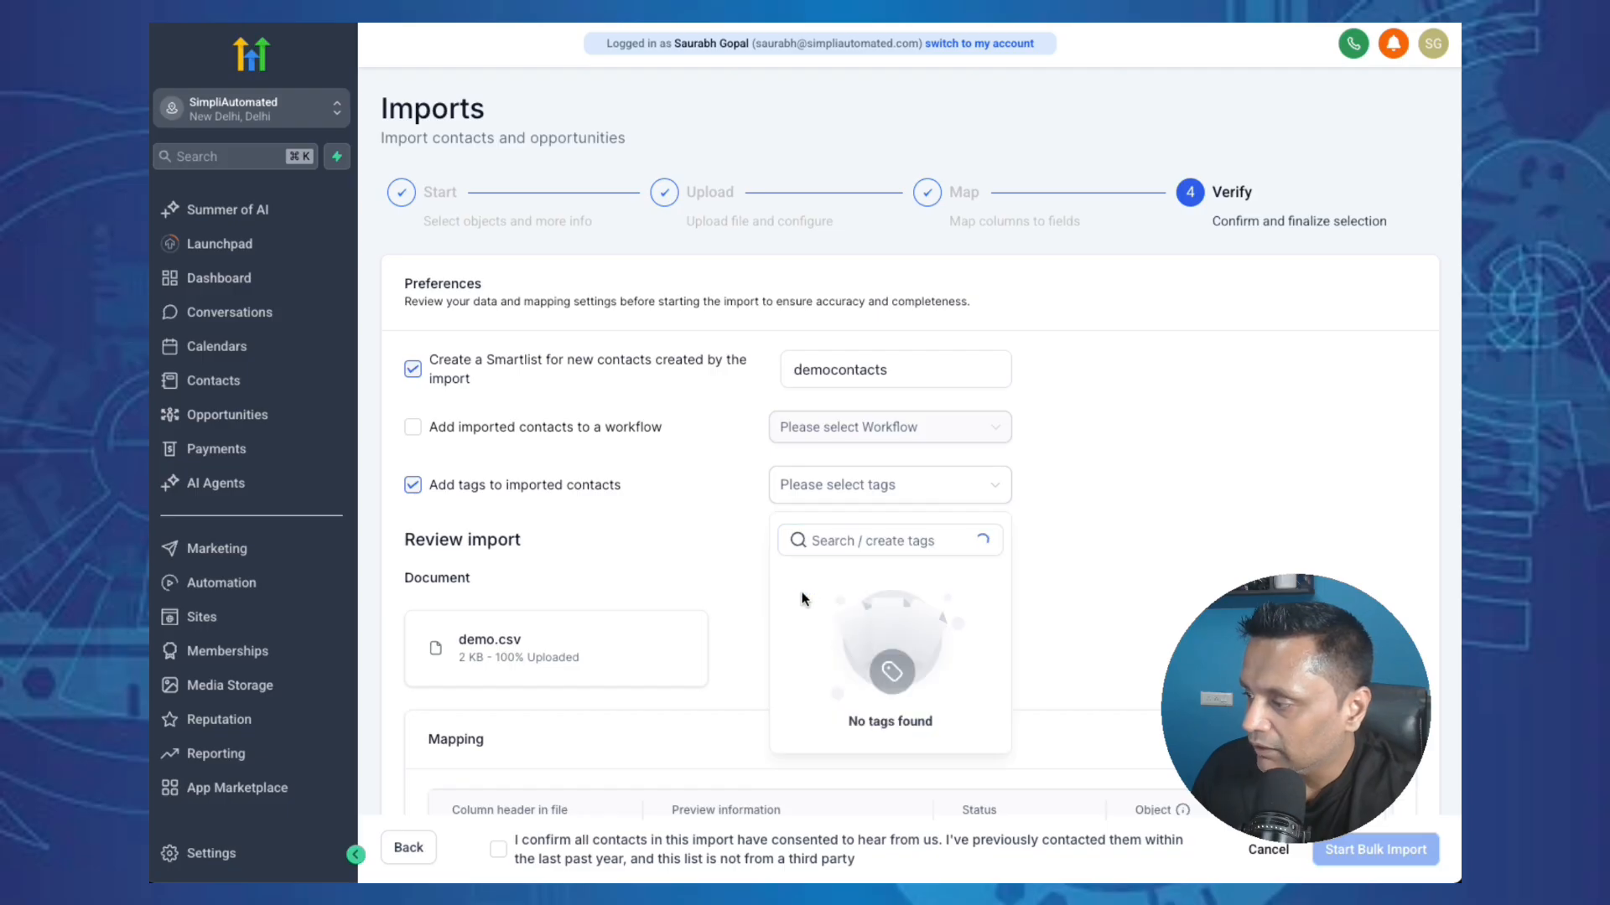
{"action": "left_click", "coordinate": [1112, 576]}
- Review the column mapping, confirm that all contacts have consented, and start the bulk import
{"action": "scroll", "coordinate": [621, 742], "scroll_direction": "down", "scroll_amount": 7}
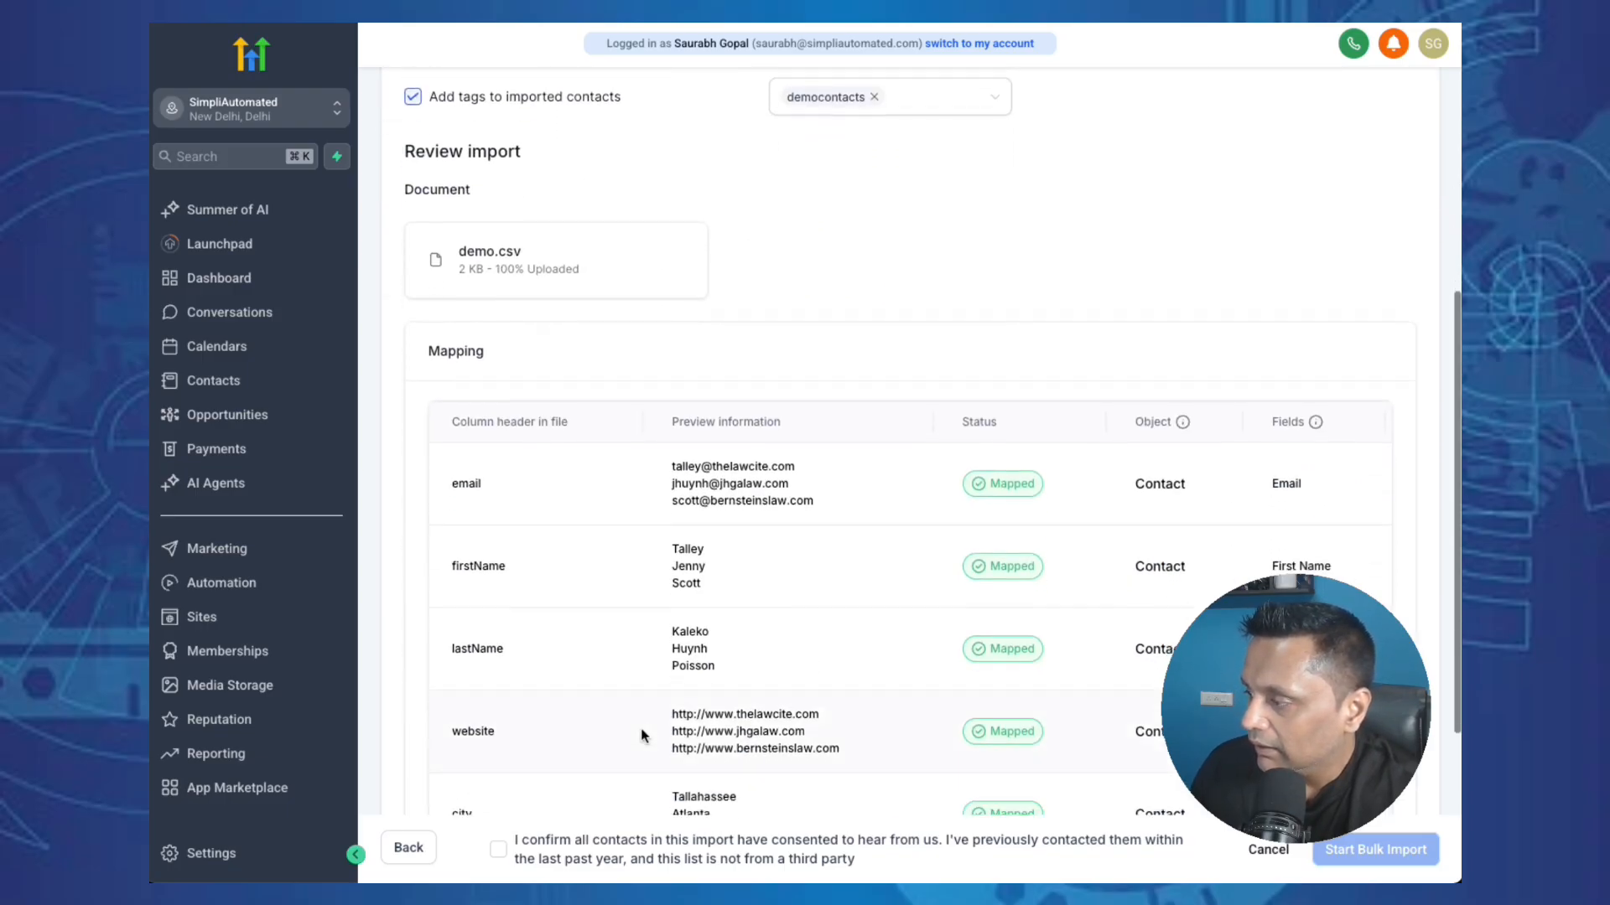
{"action": "scroll", "coordinate": [631, 428], "scroll_direction": "up", "scroll_amount": 1}
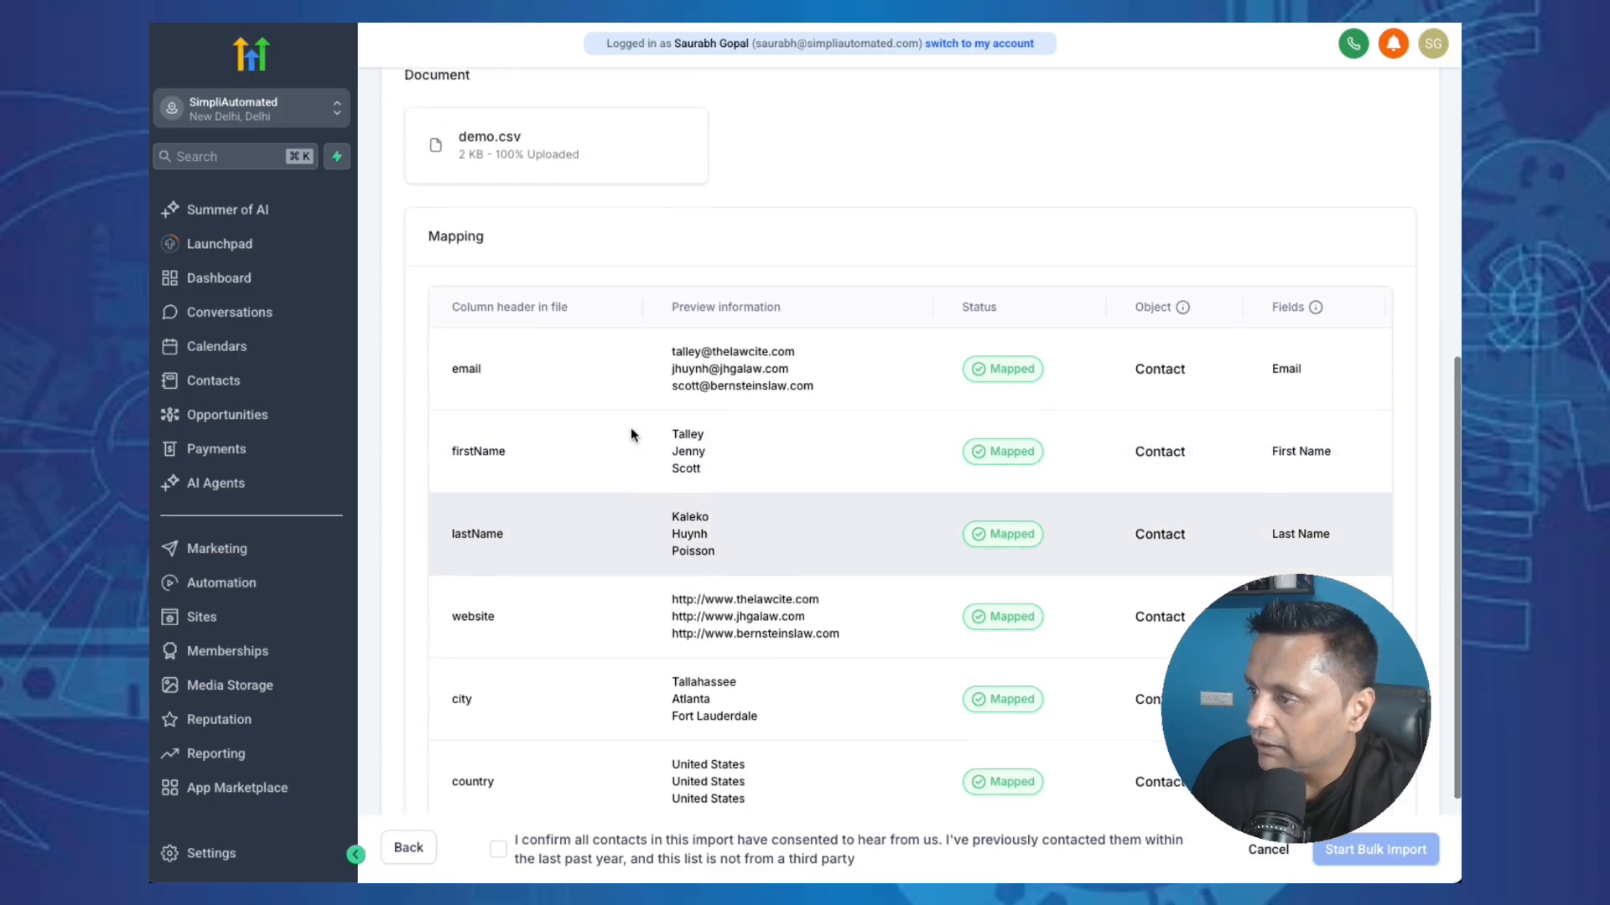
{"action": "scroll", "coordinate": [1027, 600], "scroll_direction": "down", "scroll_amount": 1}
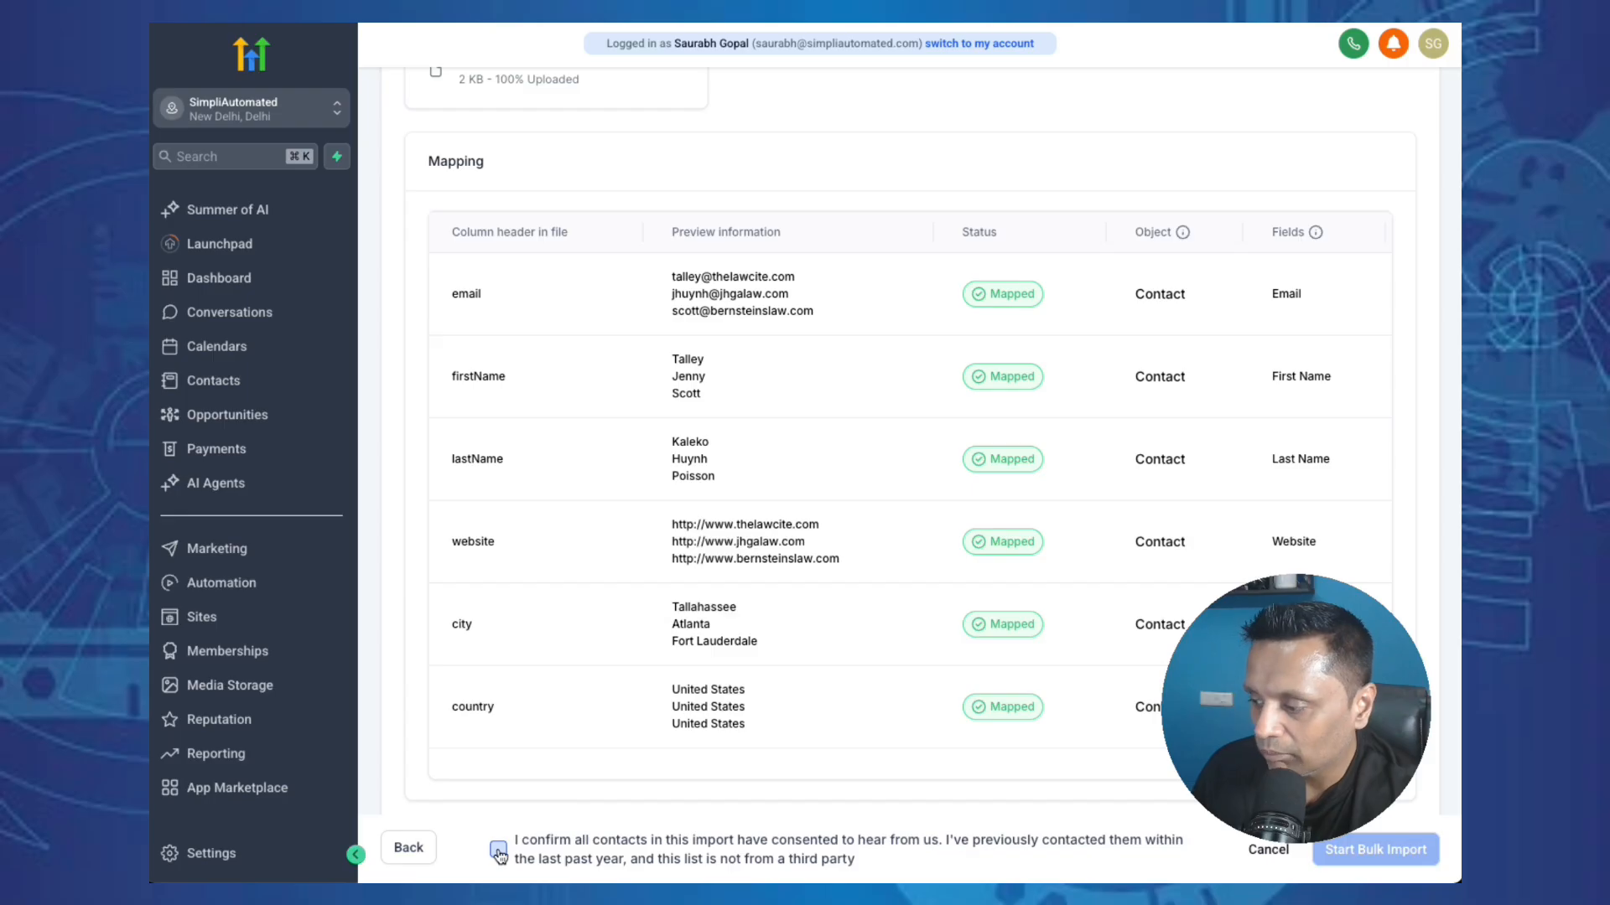
{"action": "left_click", "coordinate": [499, 852]}
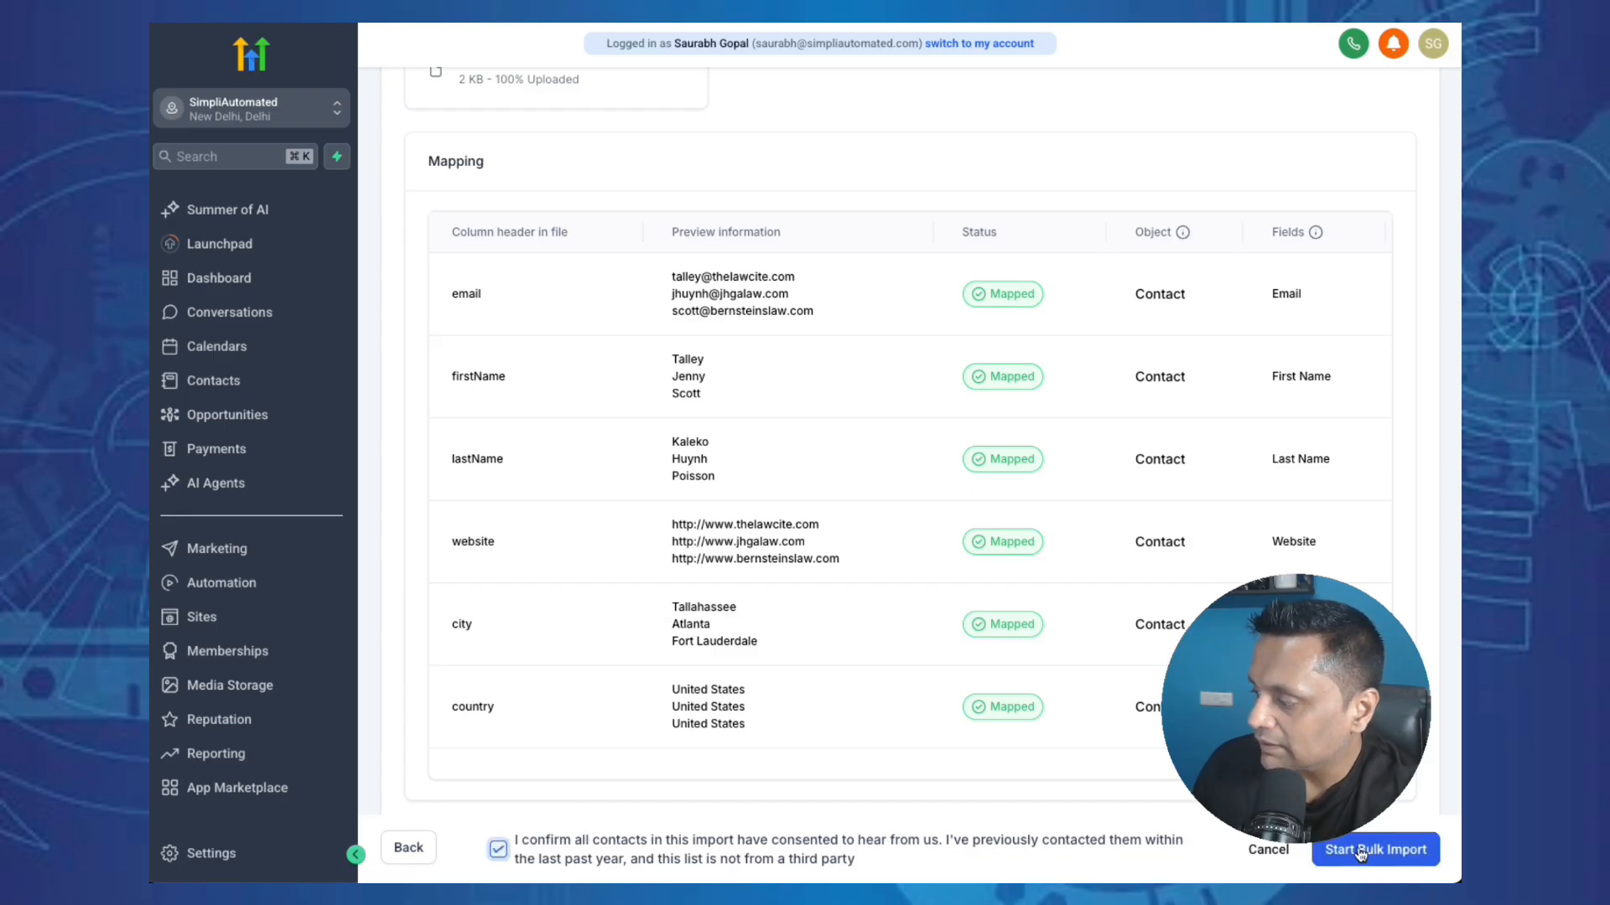
{"action": "left_click", "coordinate": [1334, 853]}
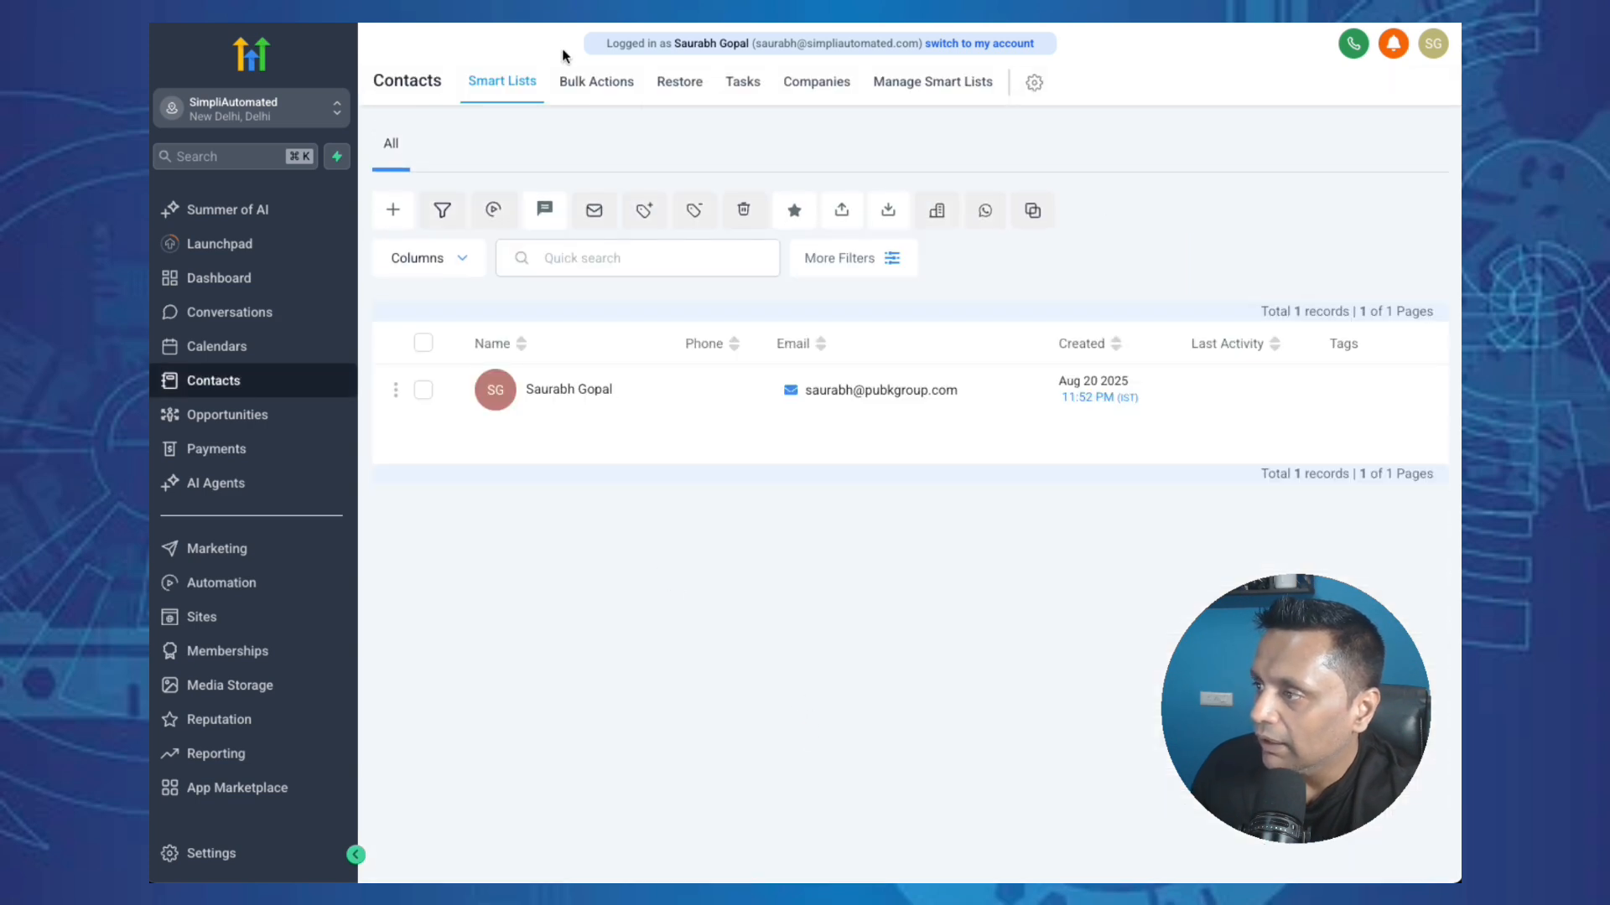
- Check the statistics of the demo.csv bulk import and look through the imported contacts in the contact list
{"action": "left_click", "coordinate": [591, 87]}
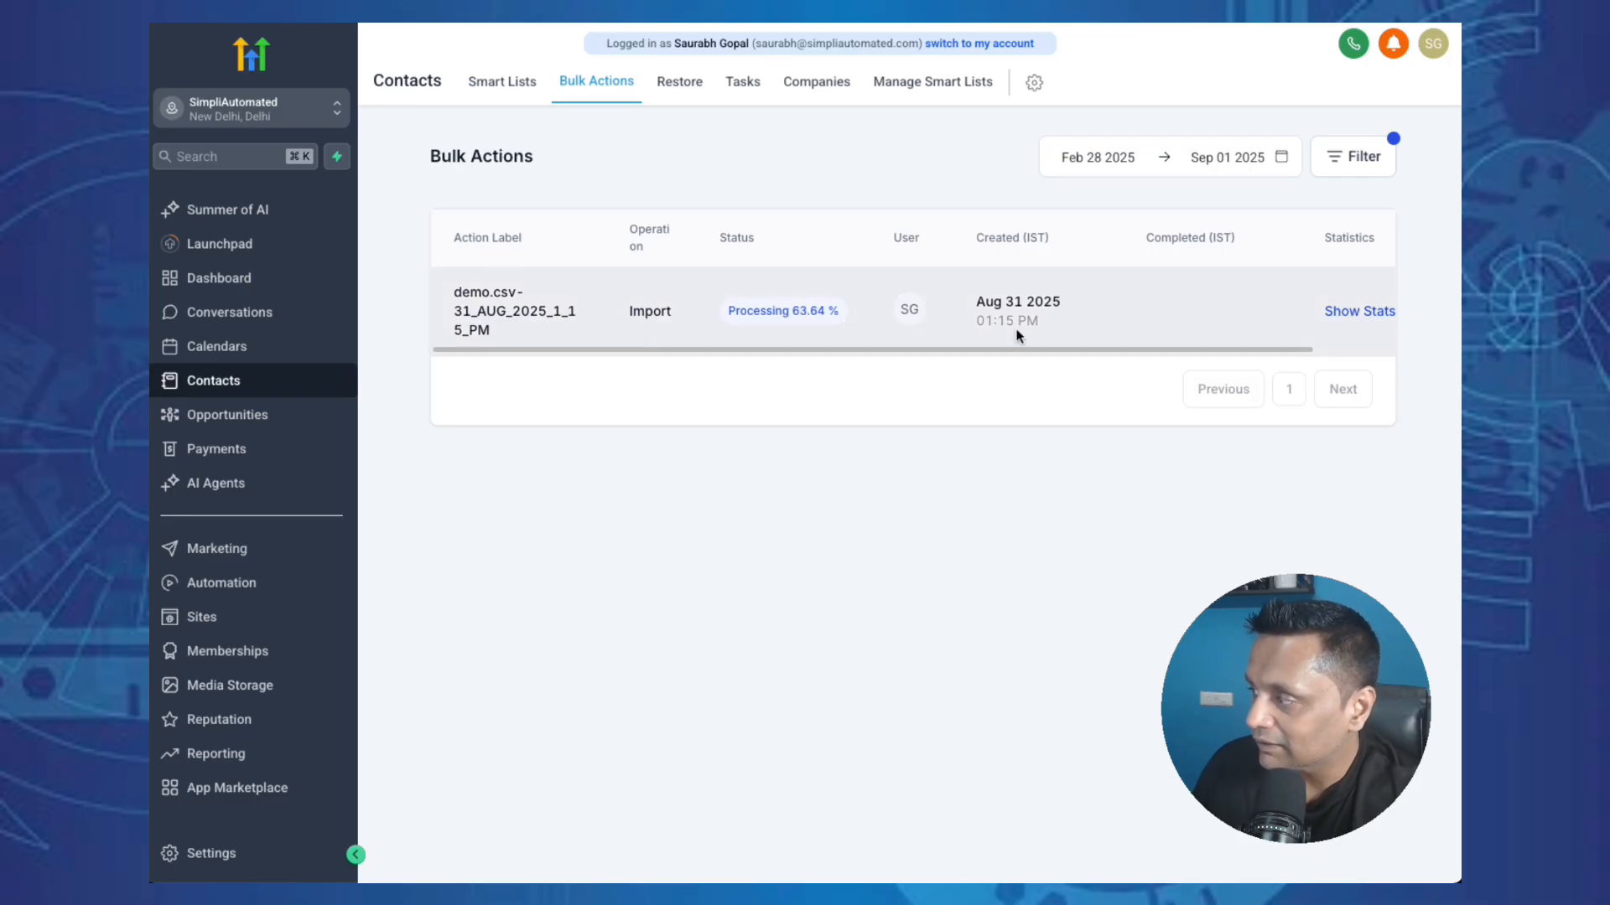
{"action": "left_click", "coordinate": [1343, 313]}
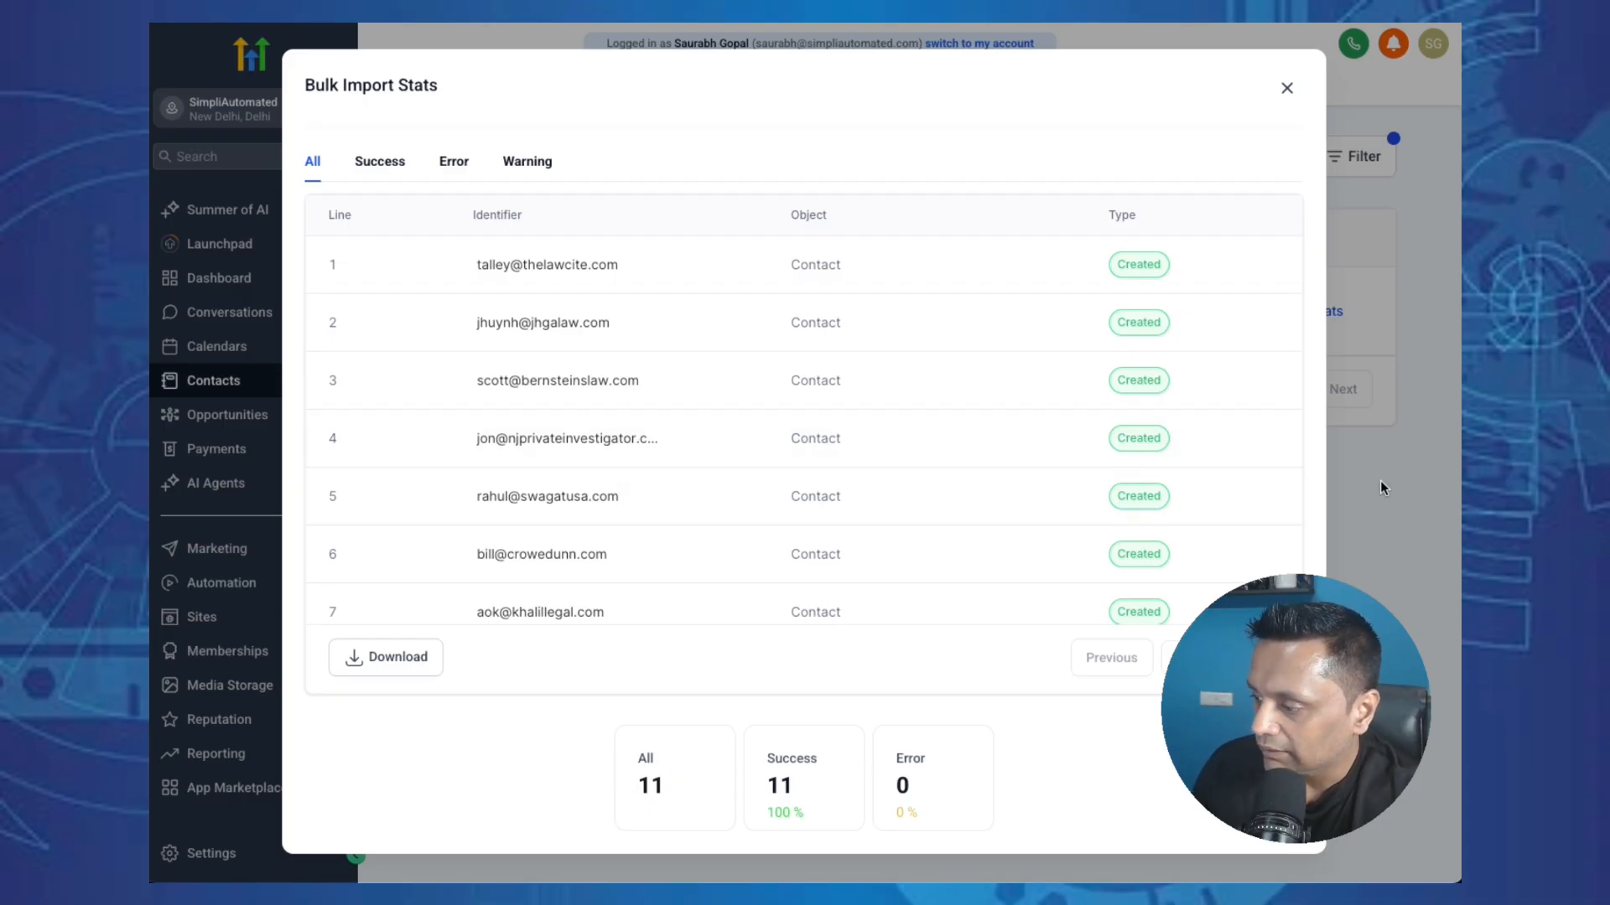
{"action": "left_click", "coordinate": [1286, 88]}
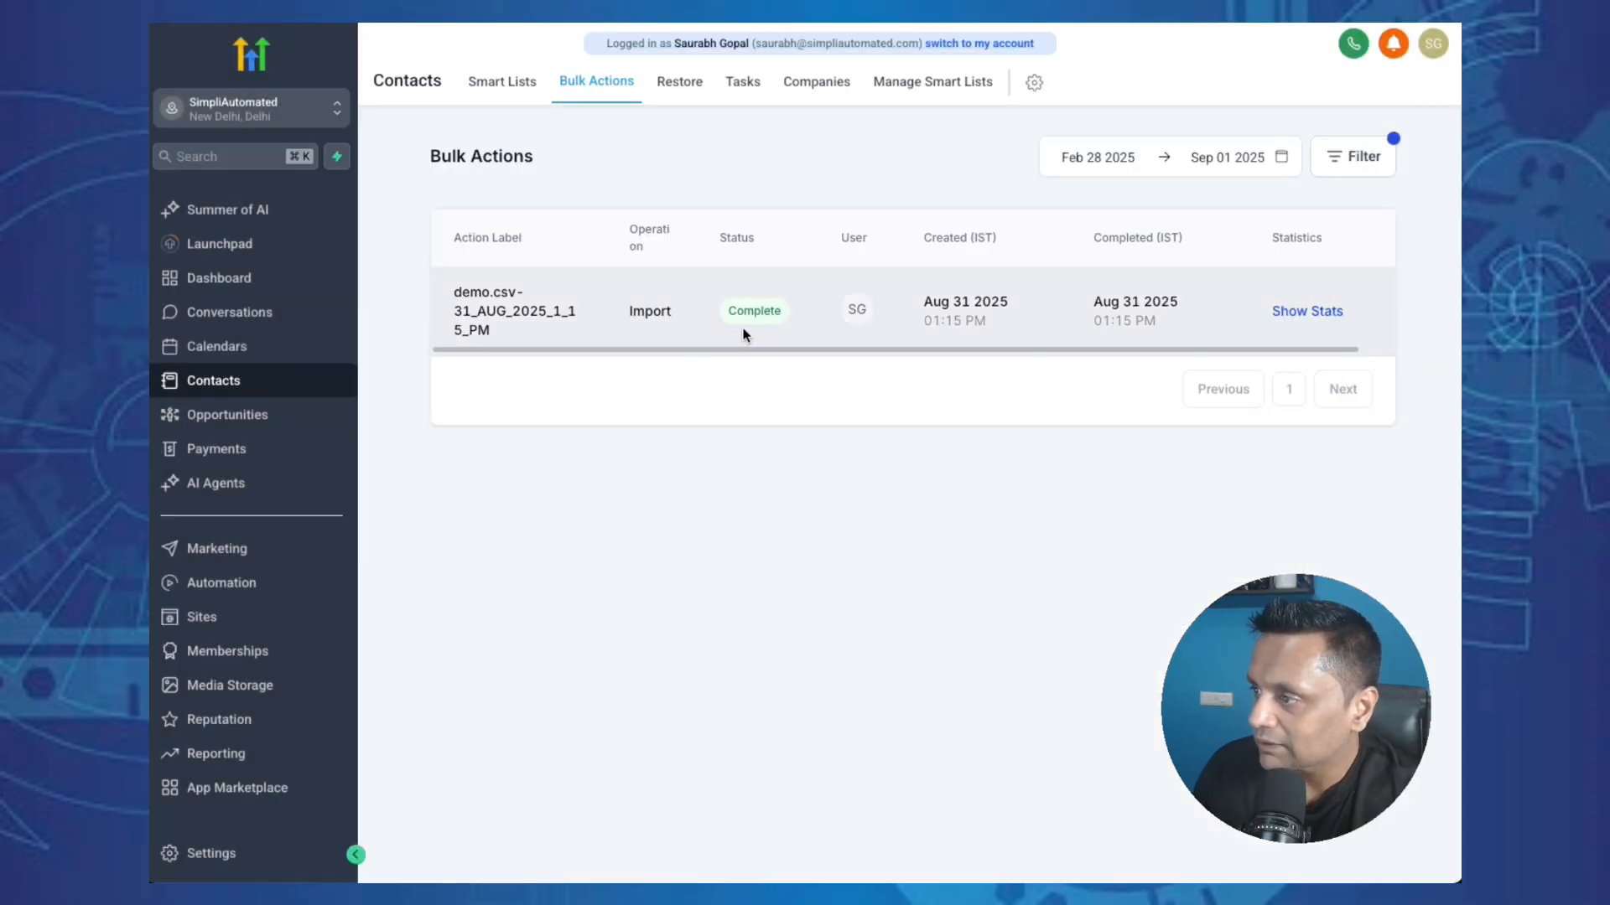
{"action": "left_click", "coordinate": [495, 80]}
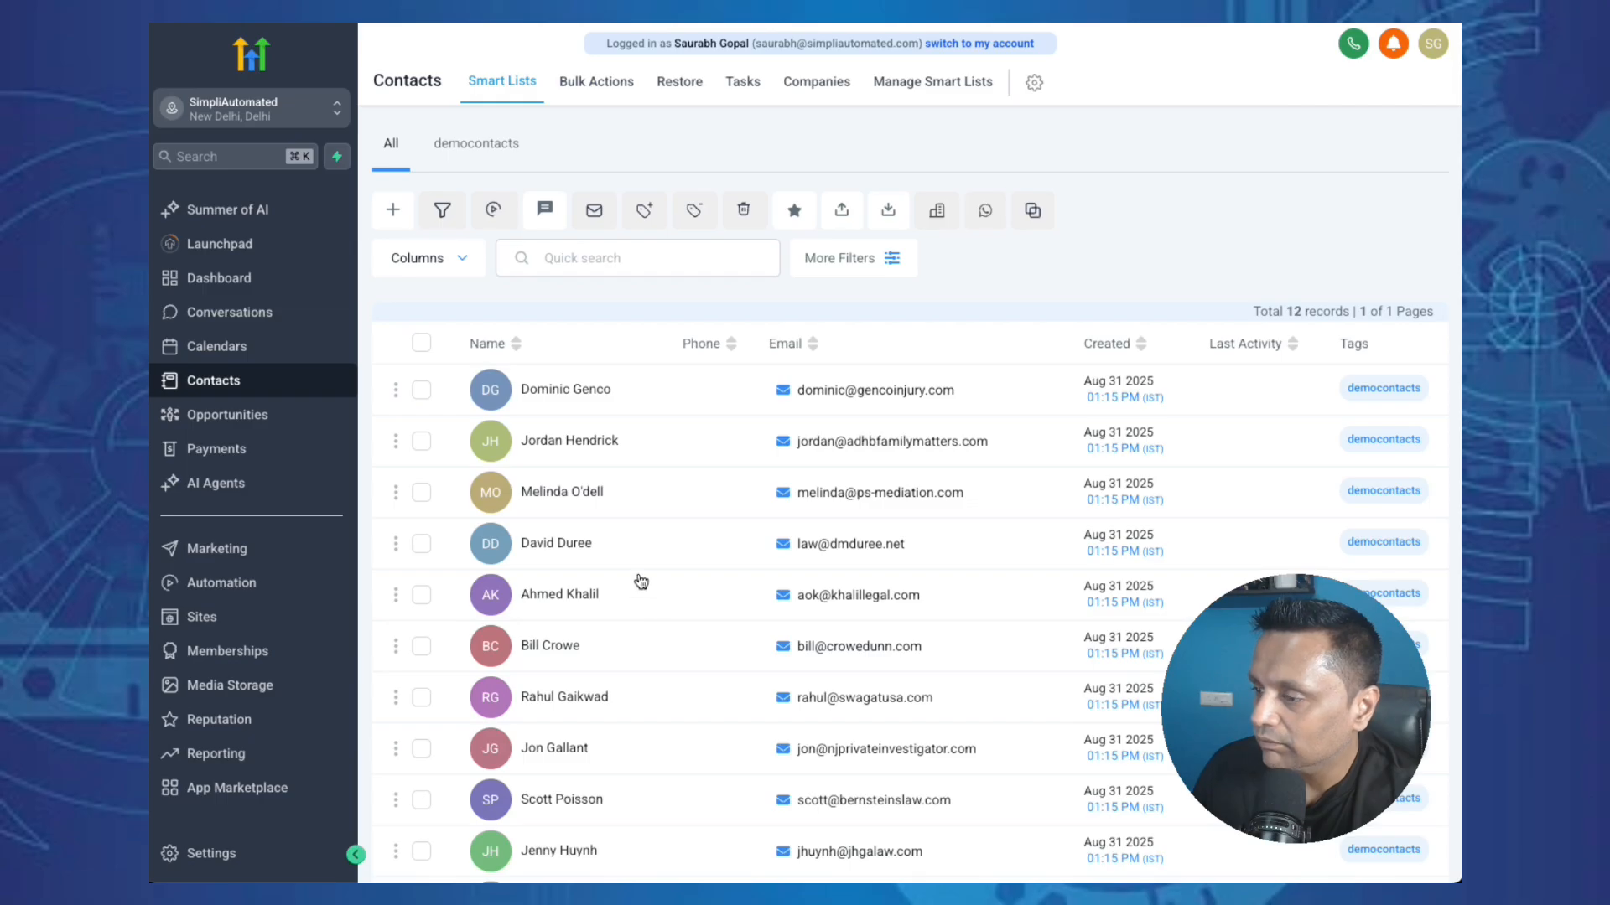
{"action": "scroll", "coordinate": [642, 581], "scroll_direction": "down", "scroll_amount": 2}
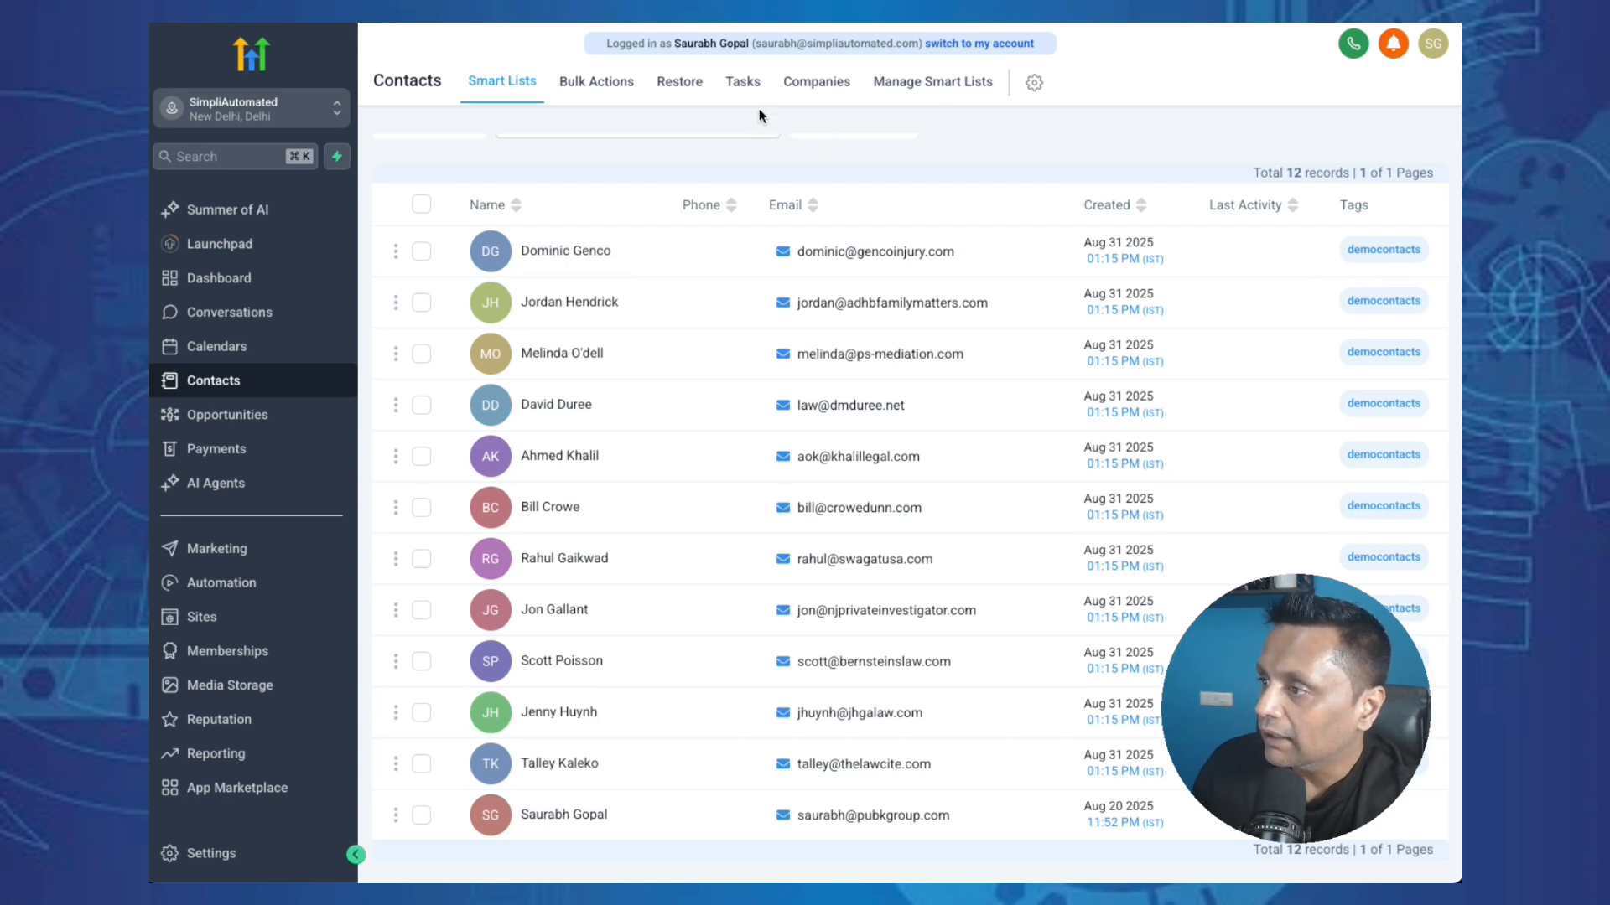
- View the sharing options of the democontacts smart list and close them without sharing it
{"action": "left_click", "coordinate": [922, 83]}
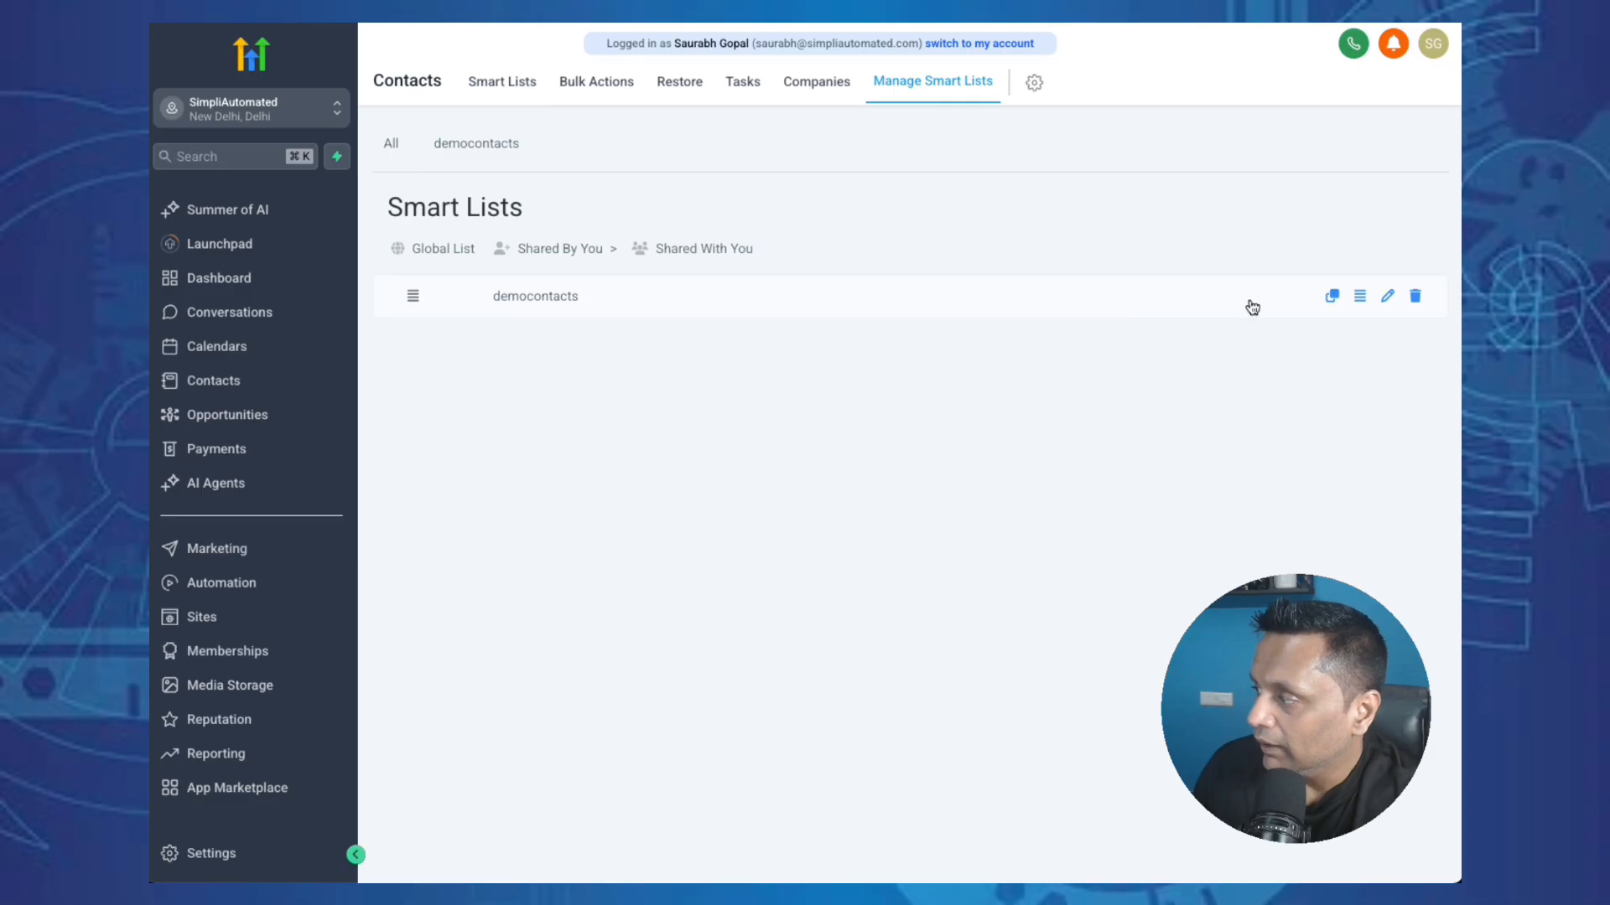
{"action": "left_click", "coordinate": [1359, 298]}
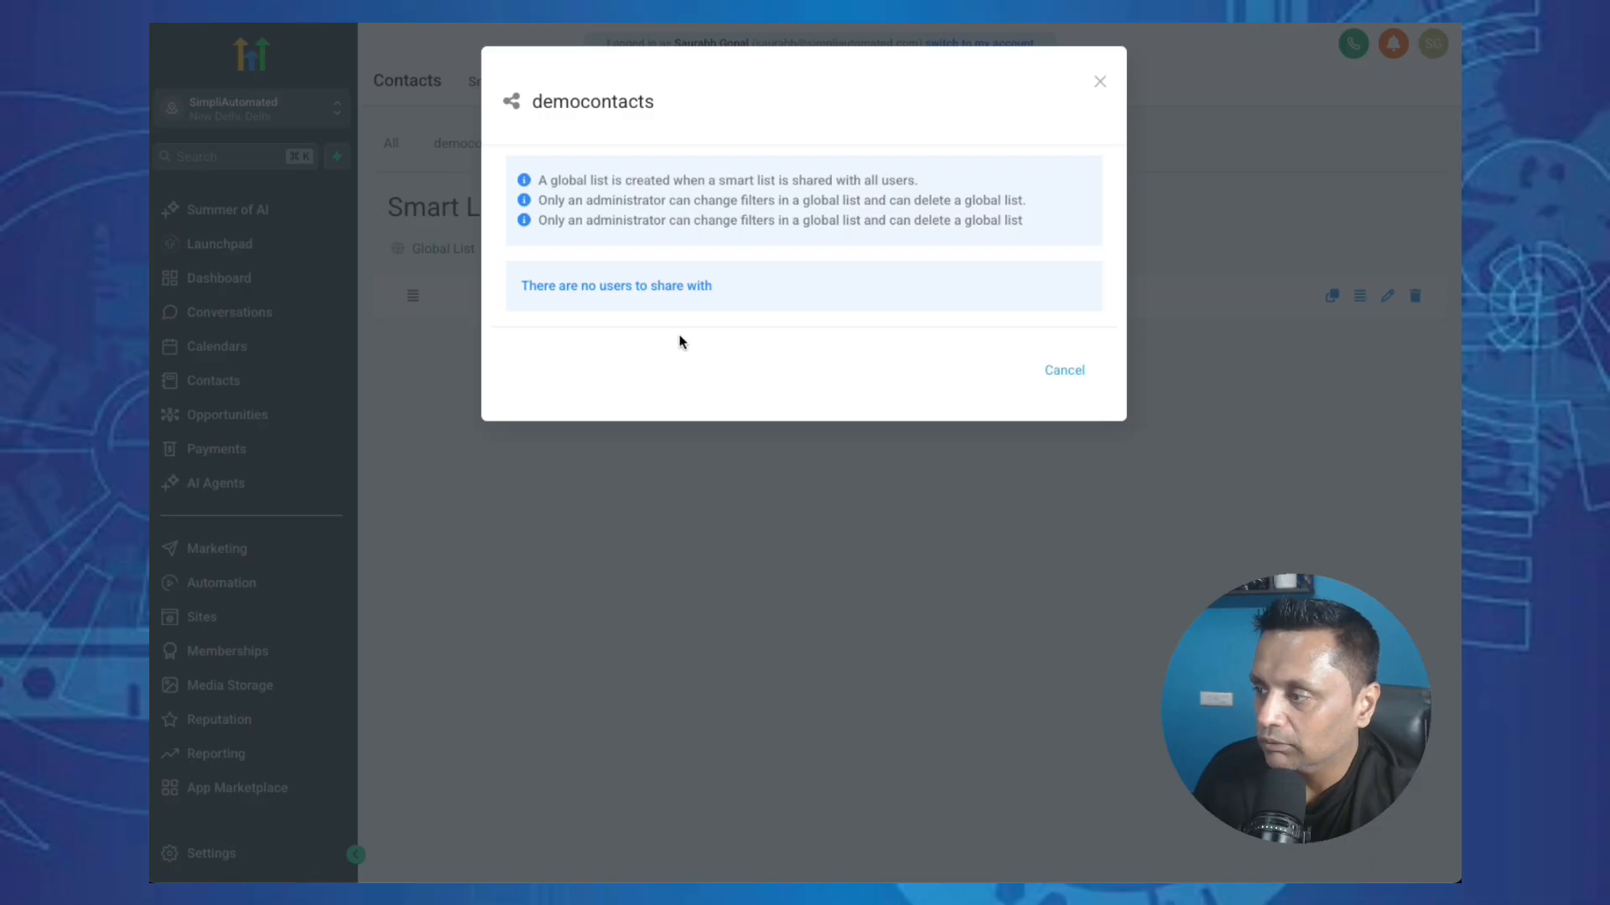
{"action": "left_click", "coordinate": [1055, 371]}
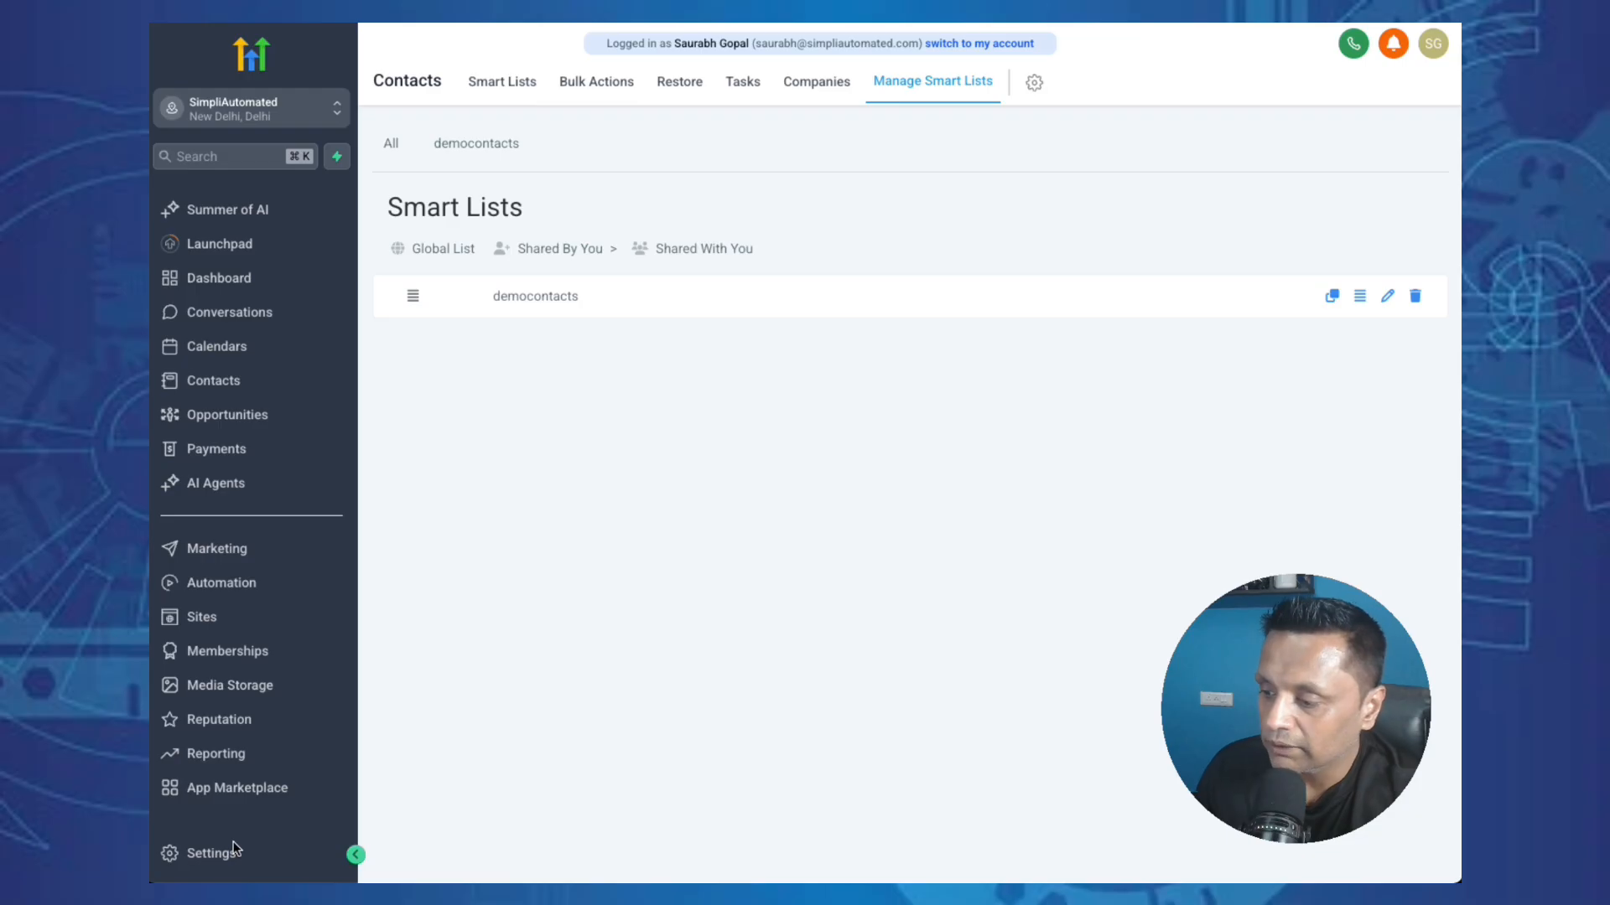
- Start a new custom field of type Dropdown (Multiple) in the custom fields settings
{"action": "left_click", "coordinate": [214, 853]}
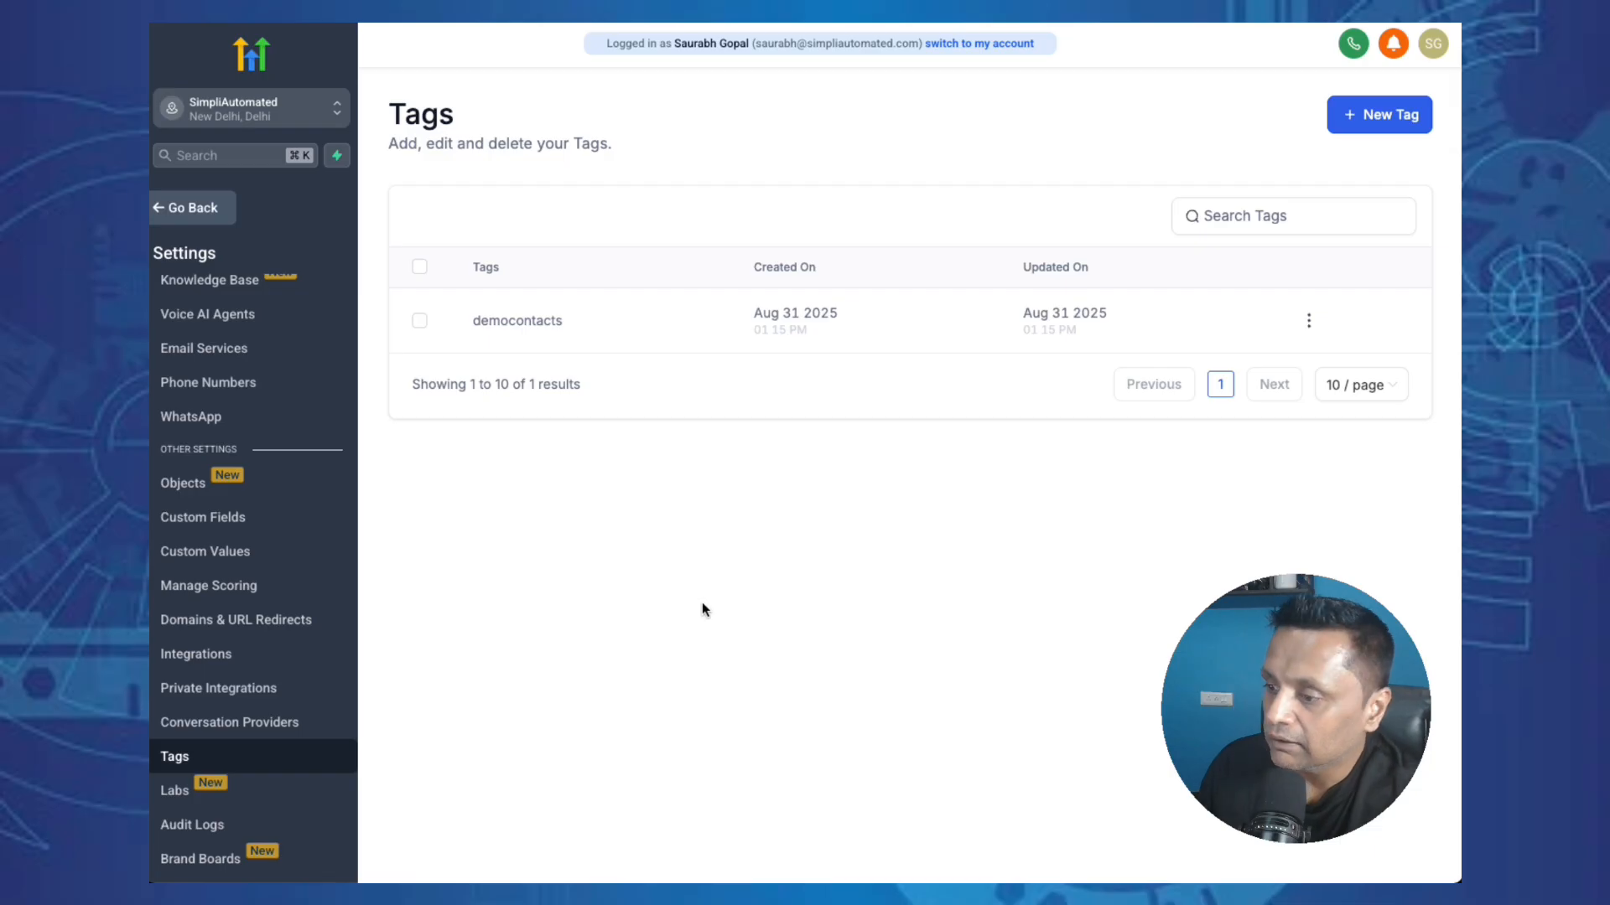
{"action": "left_click", "coordinate": [221, 519]}
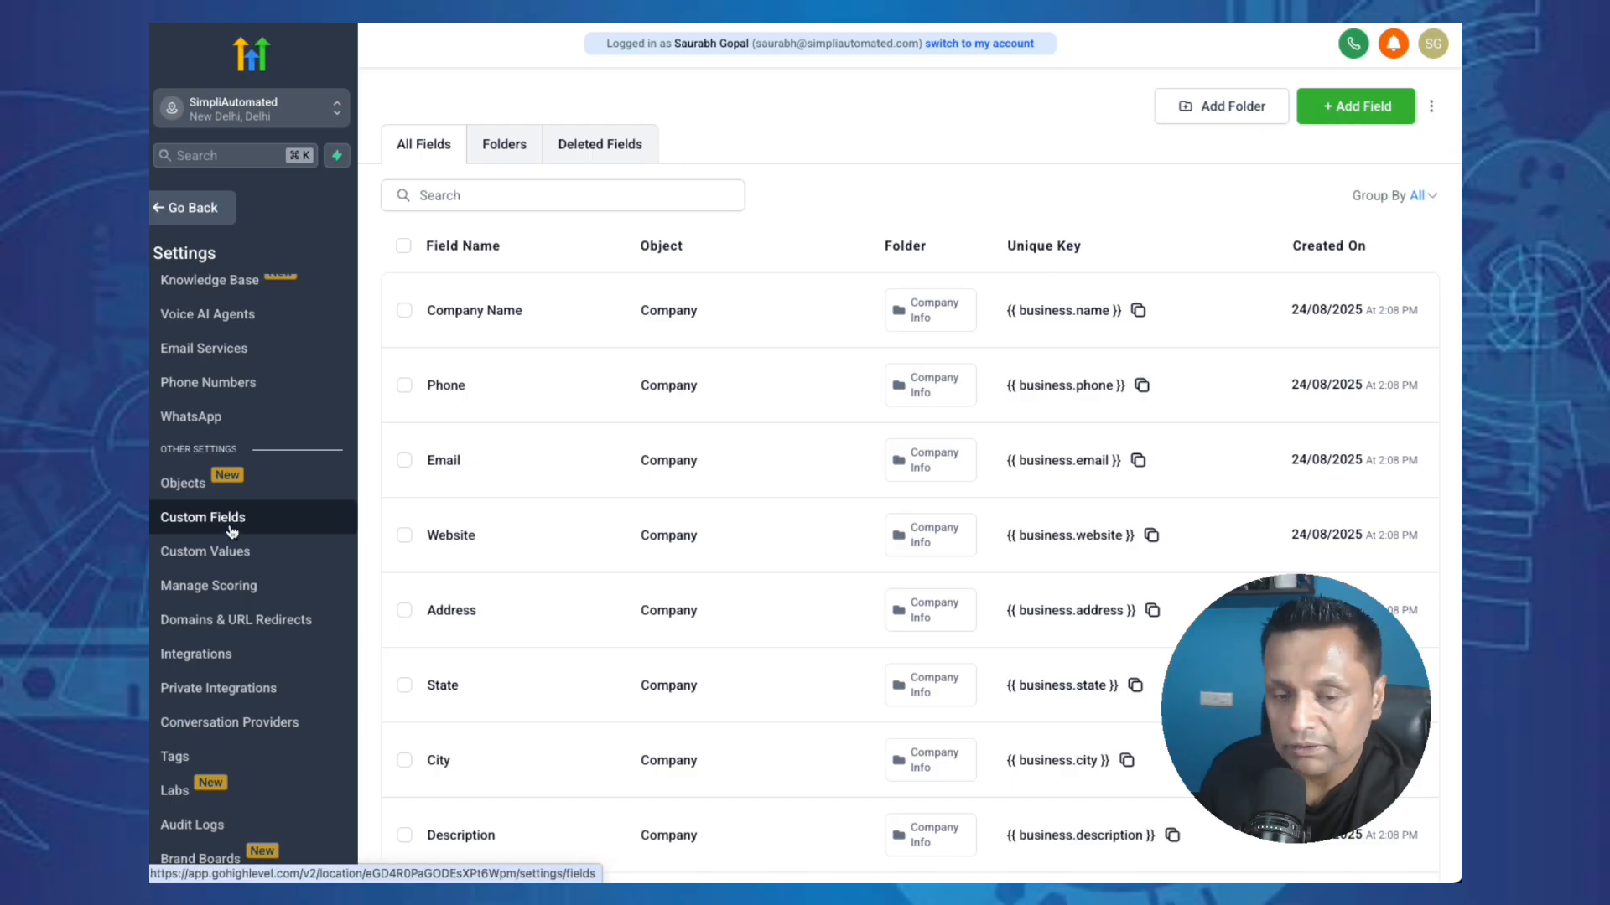
{"action": "left_click", "coordinate": [1341, 107]}
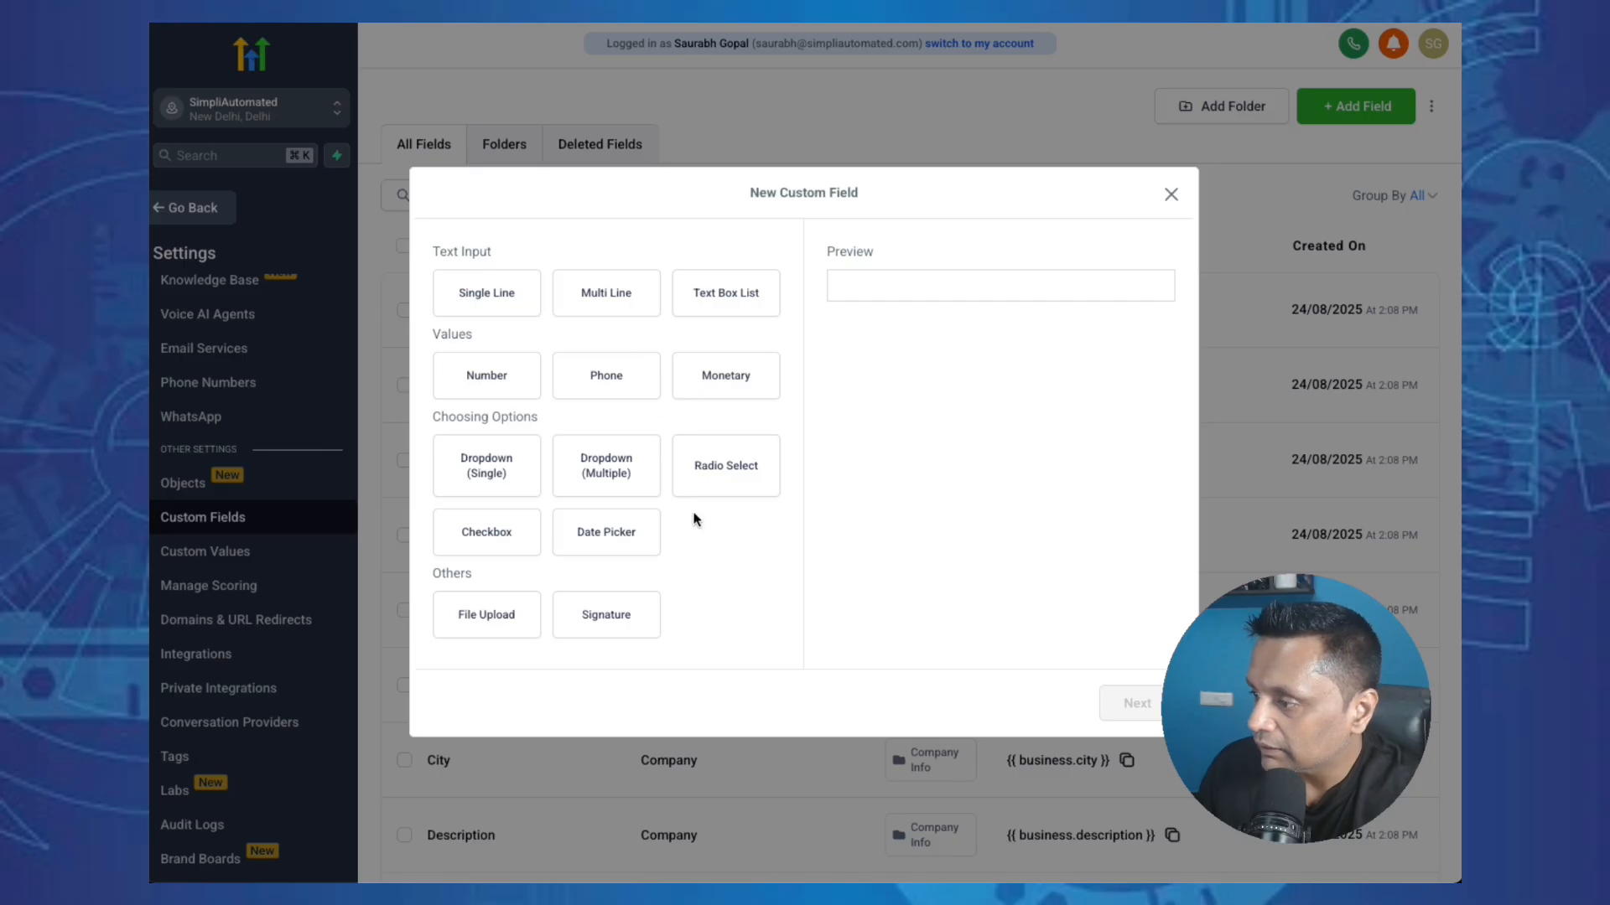
{"action": "left_click", "coordinate": [589, 475]}
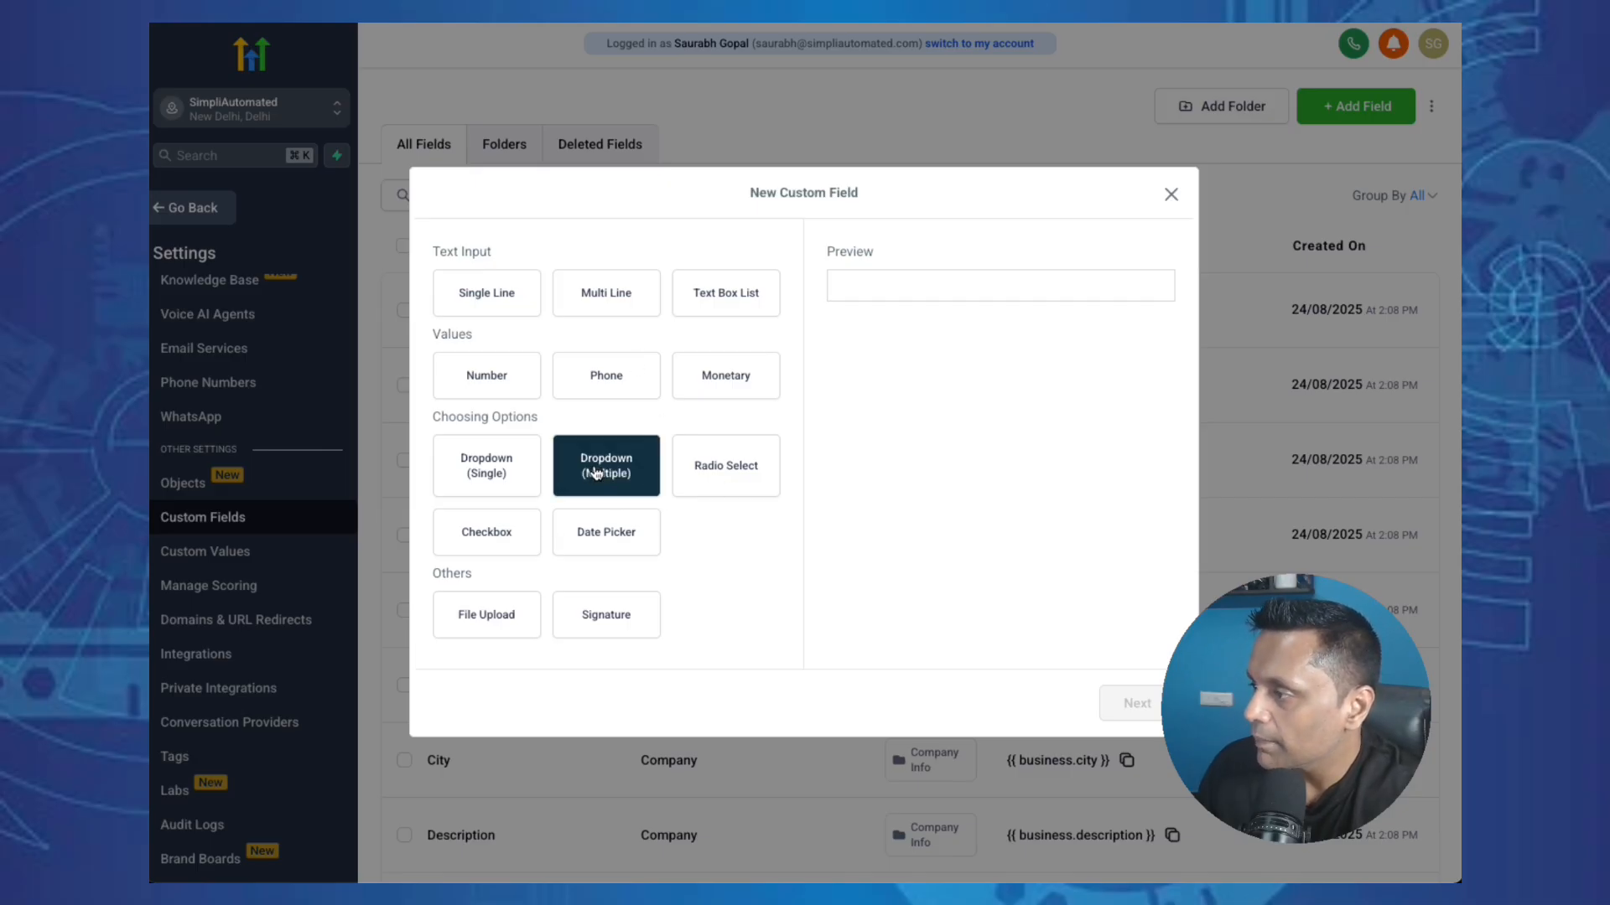
{"action": "left_click", "coordinate": [1026, 329]}
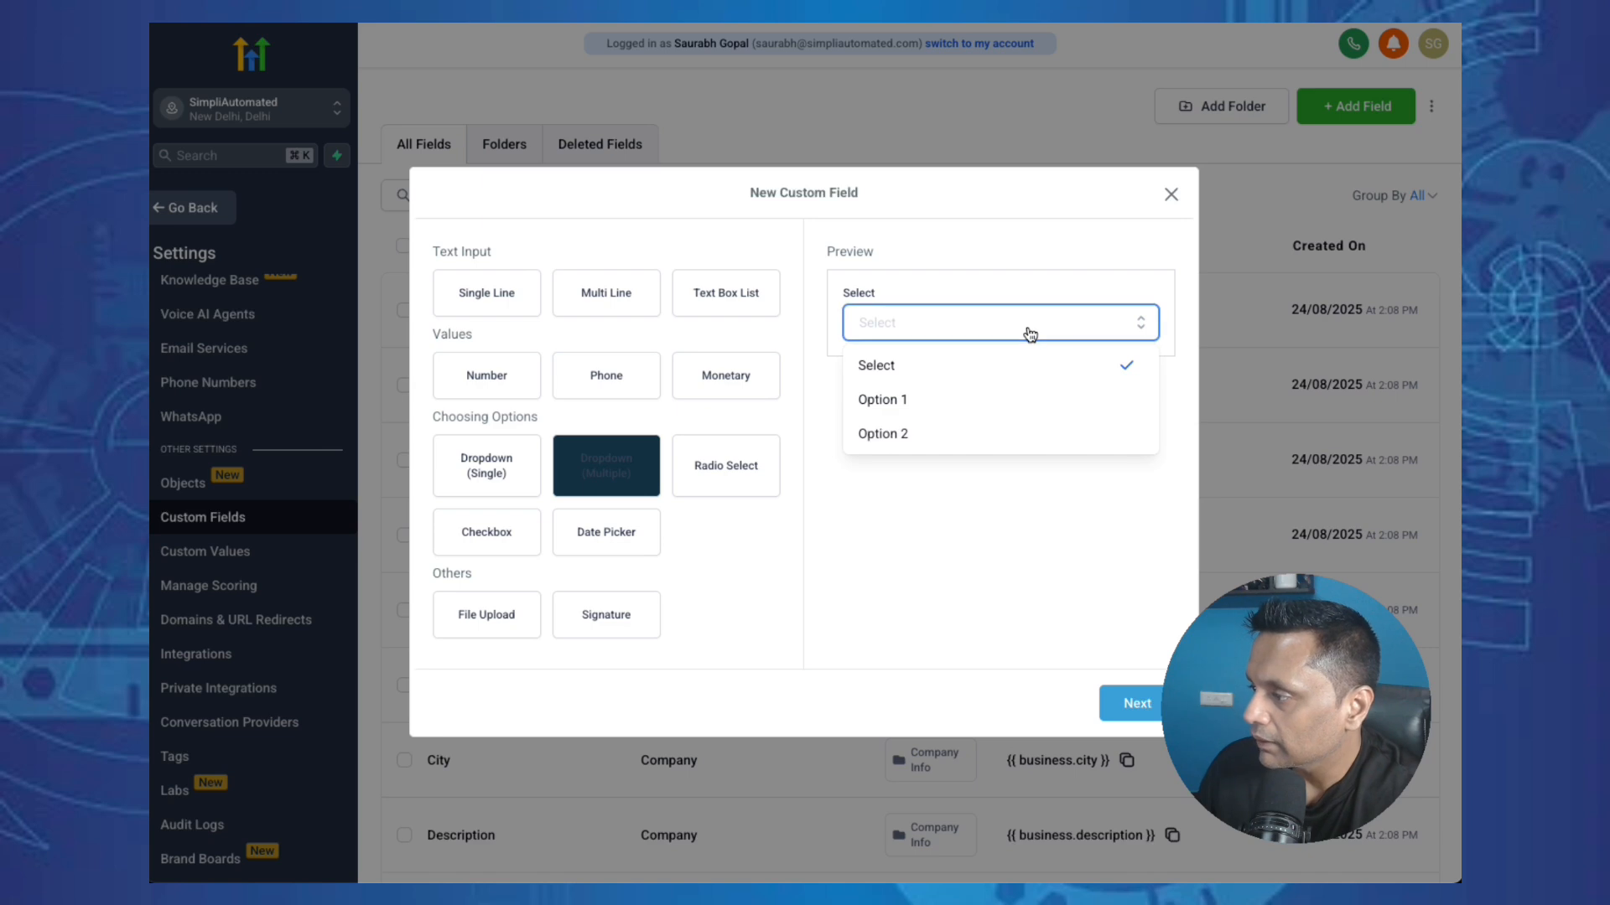
{"action": "left_click", "coordinate": [1136, 704]}
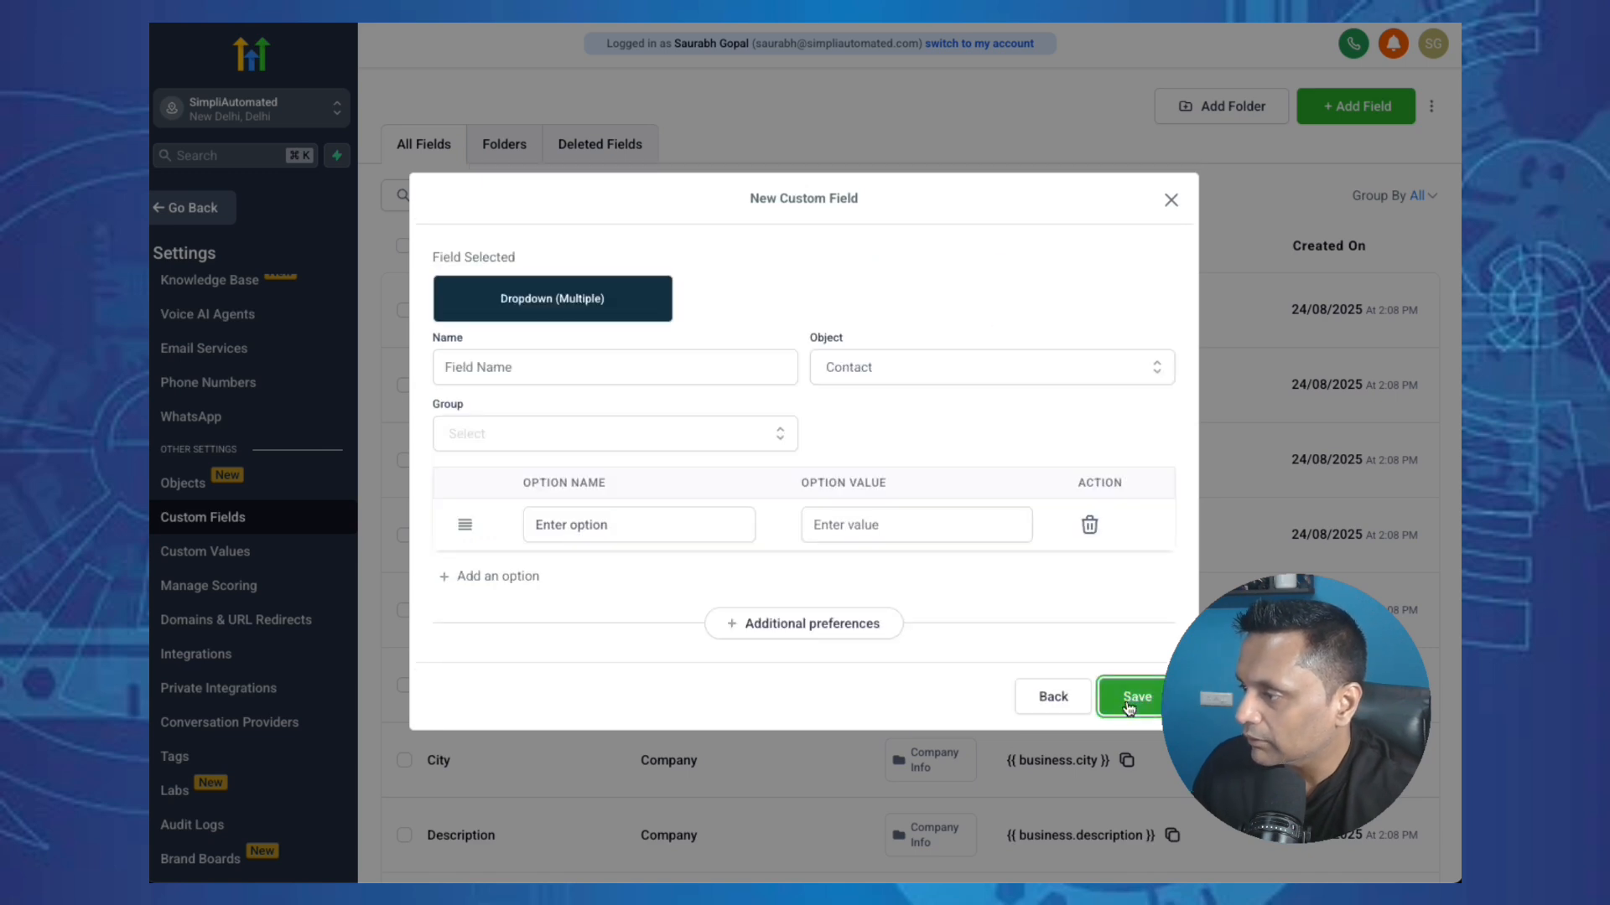
- Name the new custom field Lead Source, with Contact as its object and Contact as its group
{"action": "left_click", "coordinate": [564, 369]}
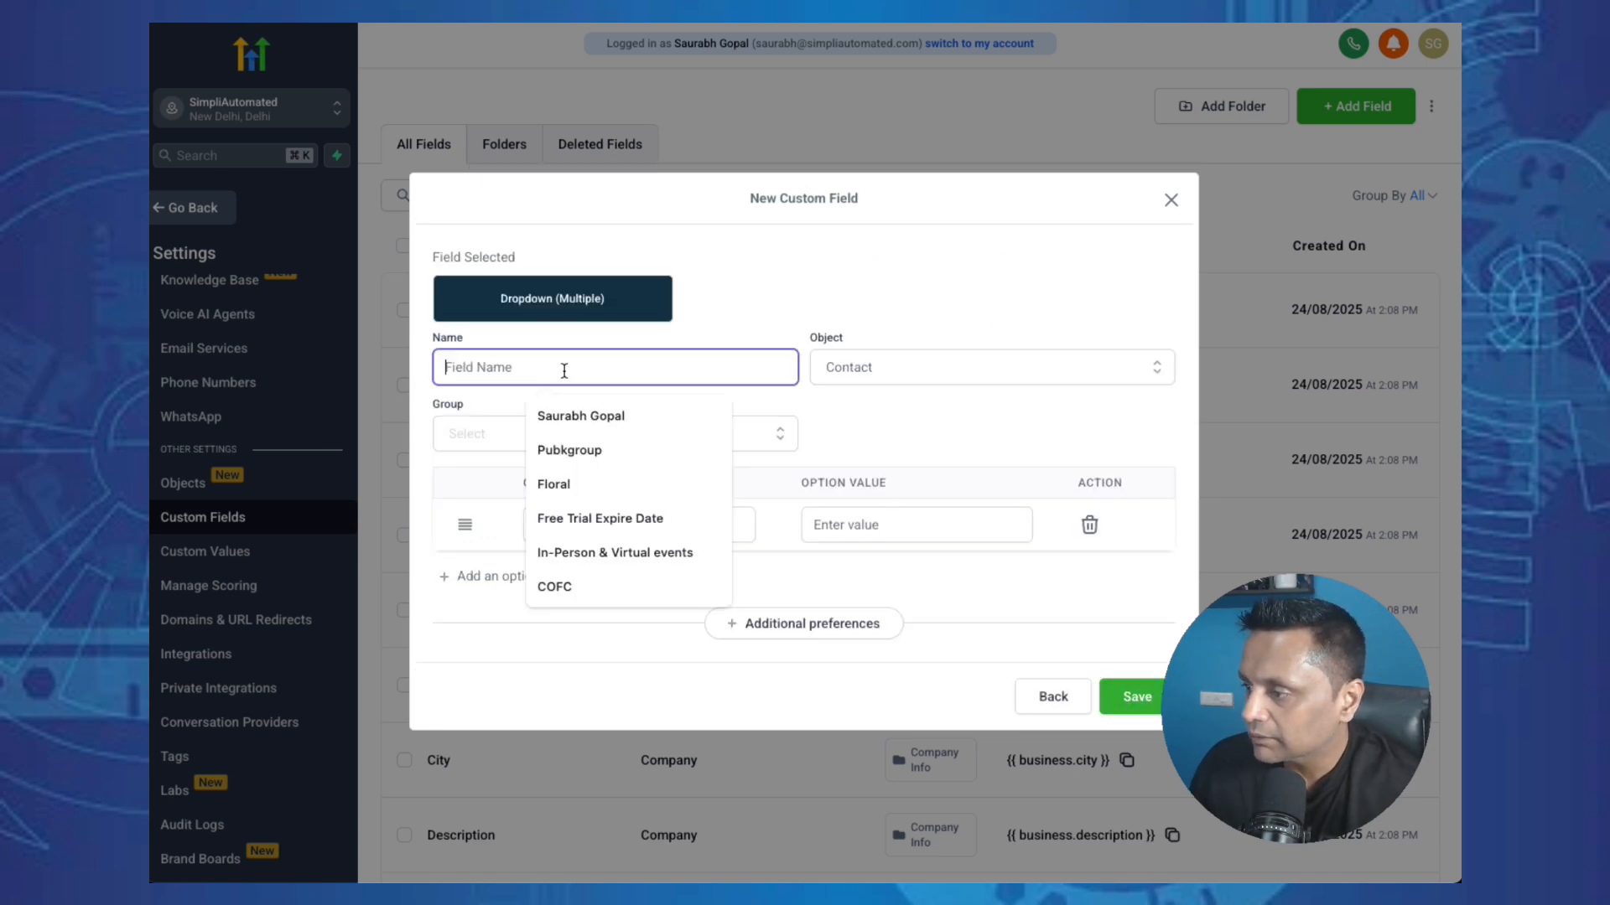
{"action": "type", "text": "L"}
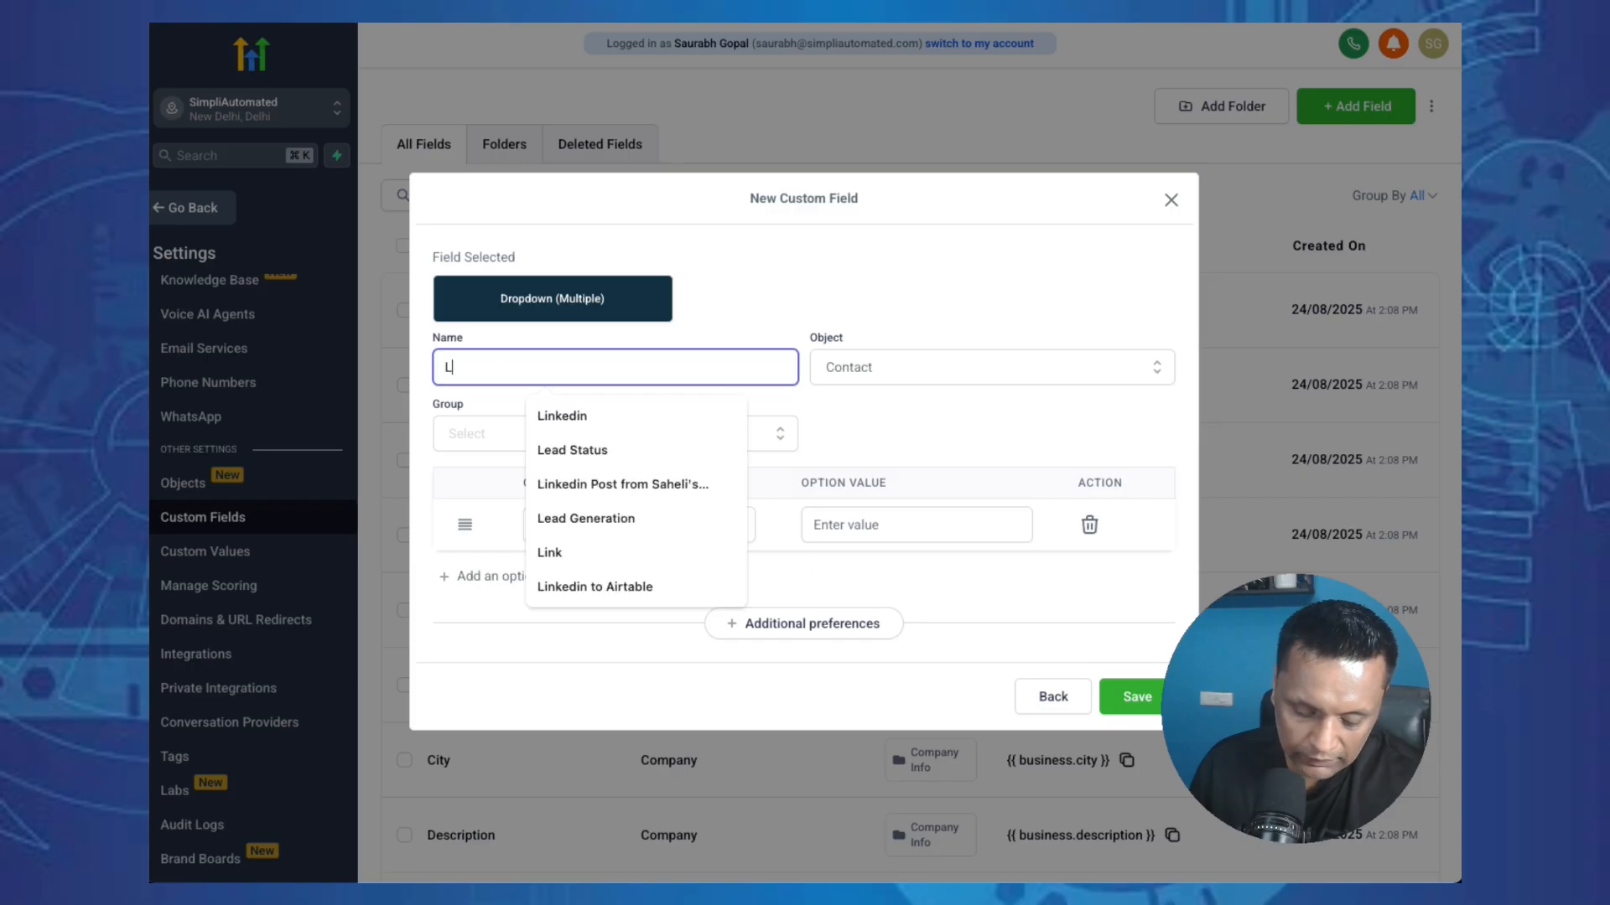
{"action": "type", "text": "ead Source"}
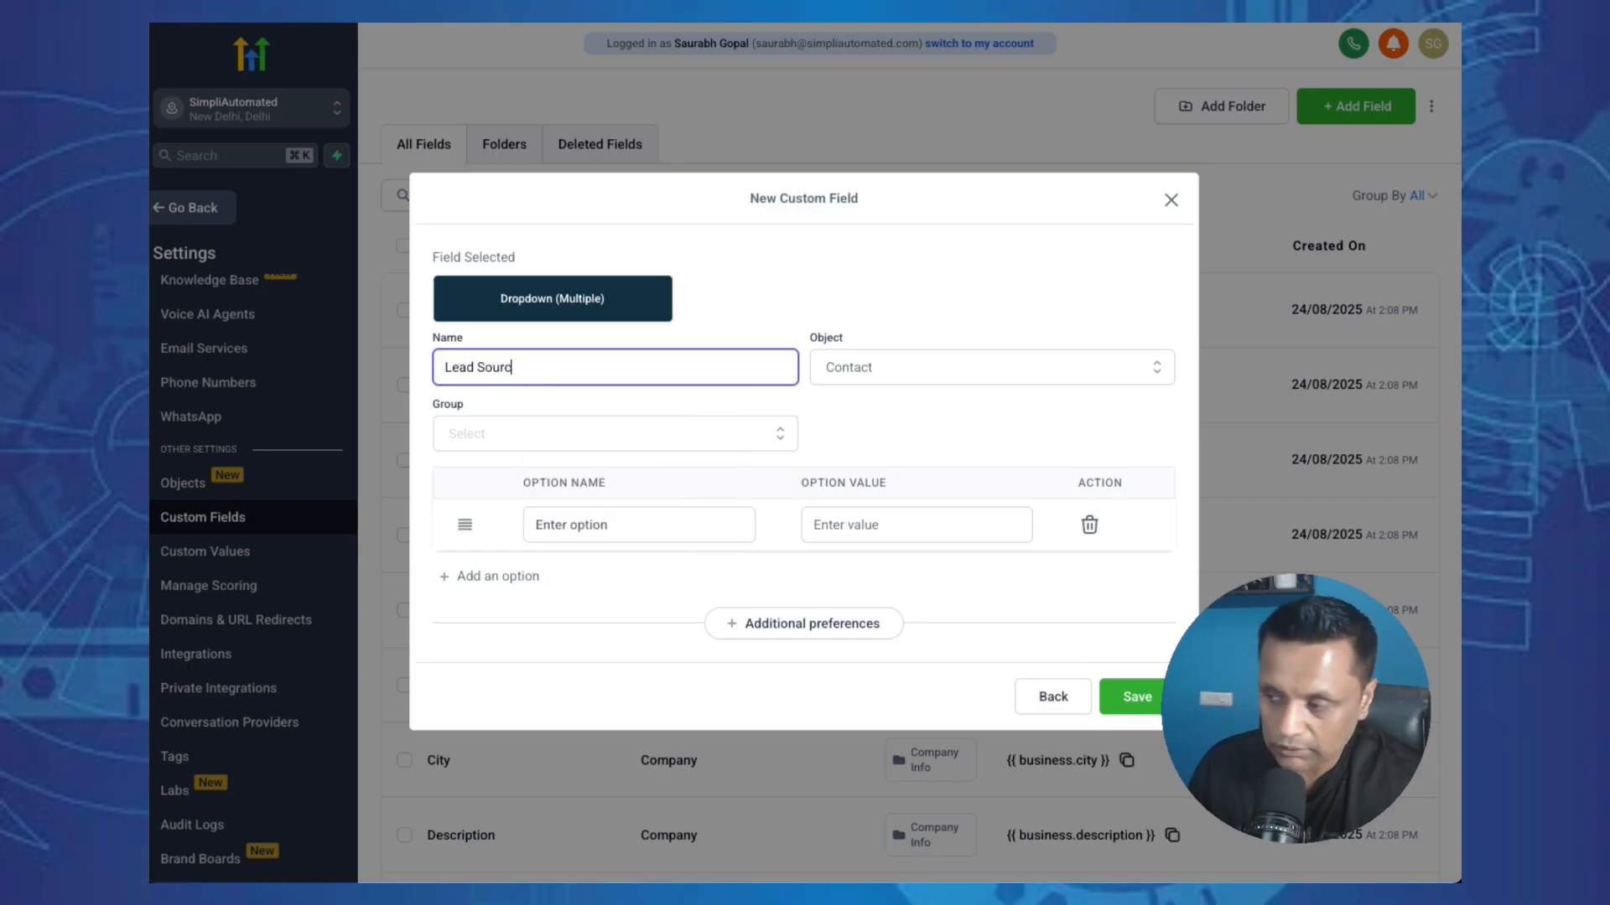
{"action": "left_click", "coordinate": [875, 376]}
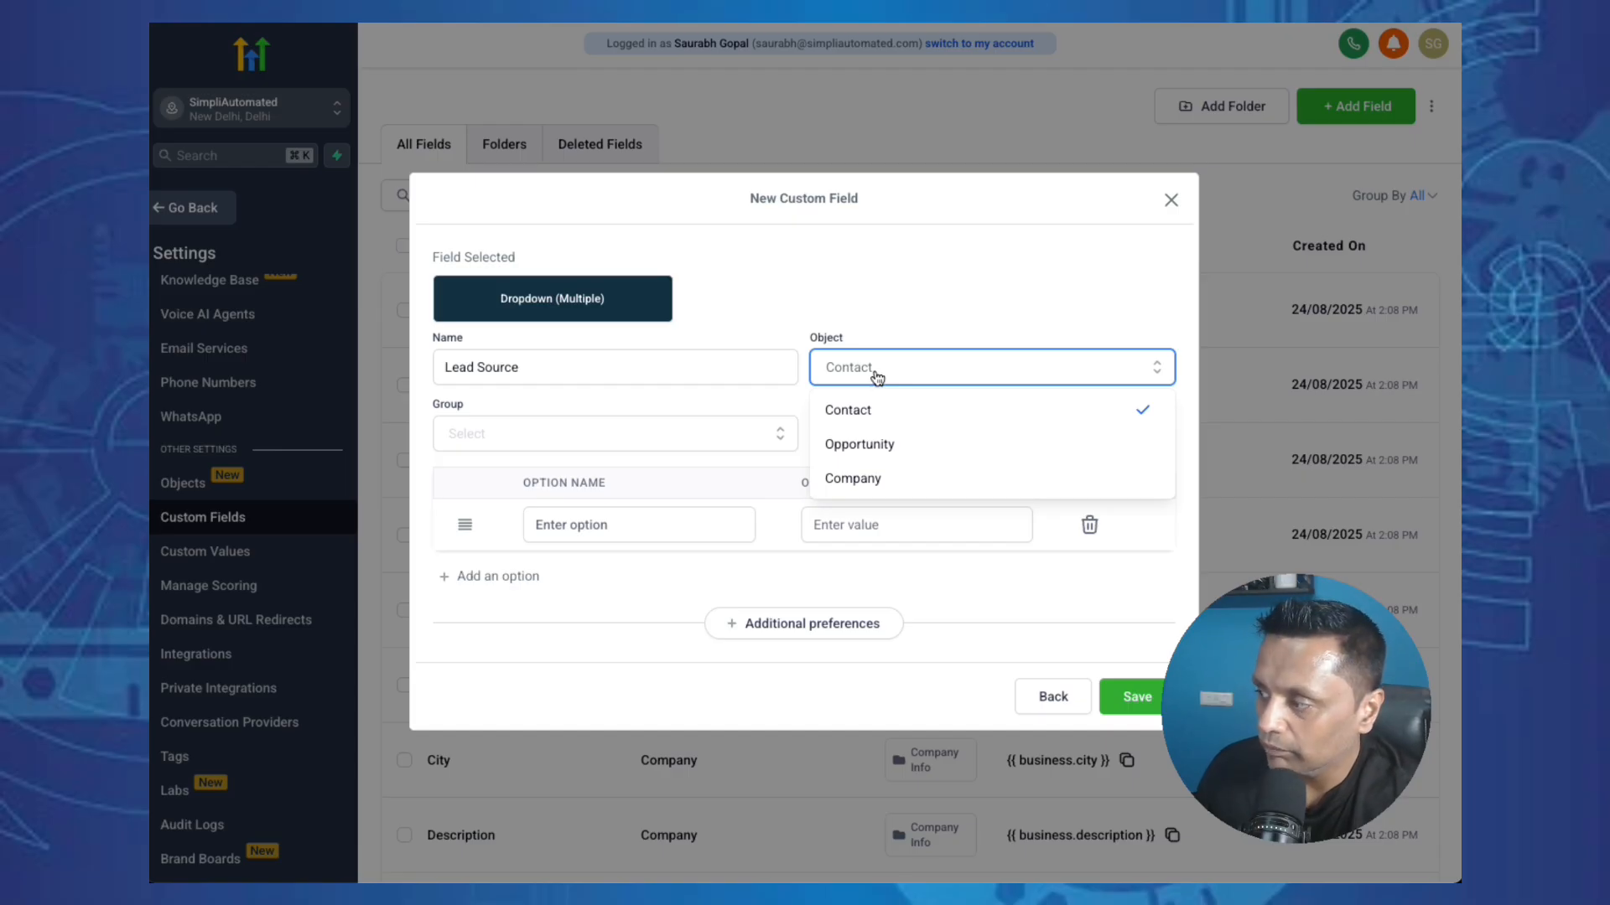
{"action": "left_click", "coordinate": [859, 426]}
{"action": "left_click", "coordinate": [760, 434]}
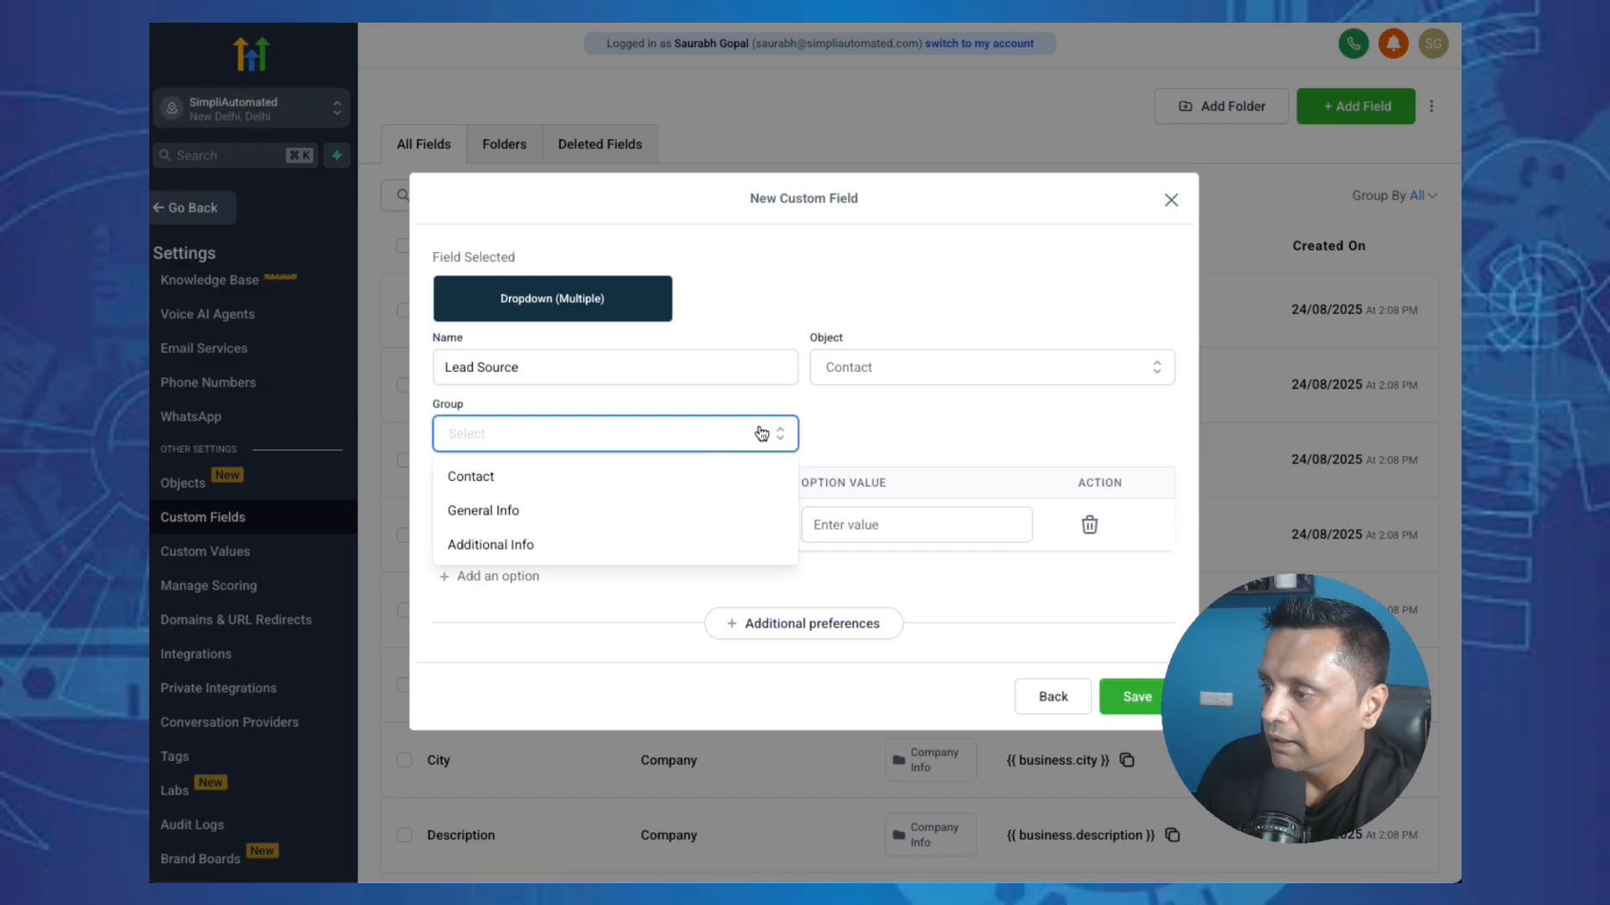
{"action": "left_click", "coordinate": [509, 489]}
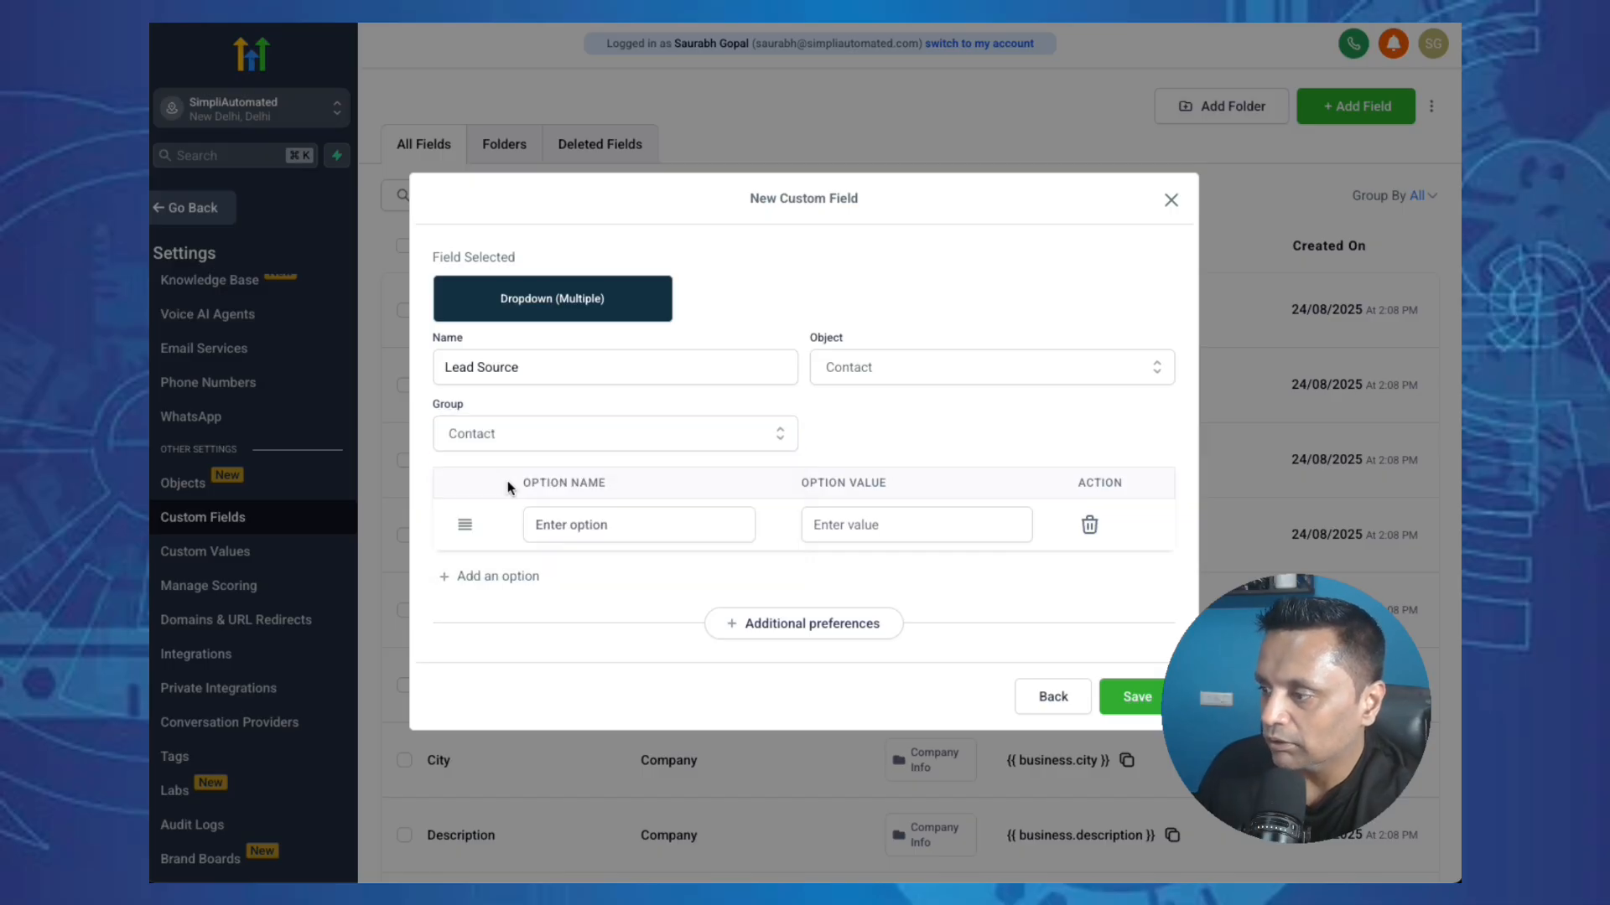
- Enter Facebook as the first dropdown option of the Lead Source field
{"action": "left_click", "coordinate": [612, 536]}
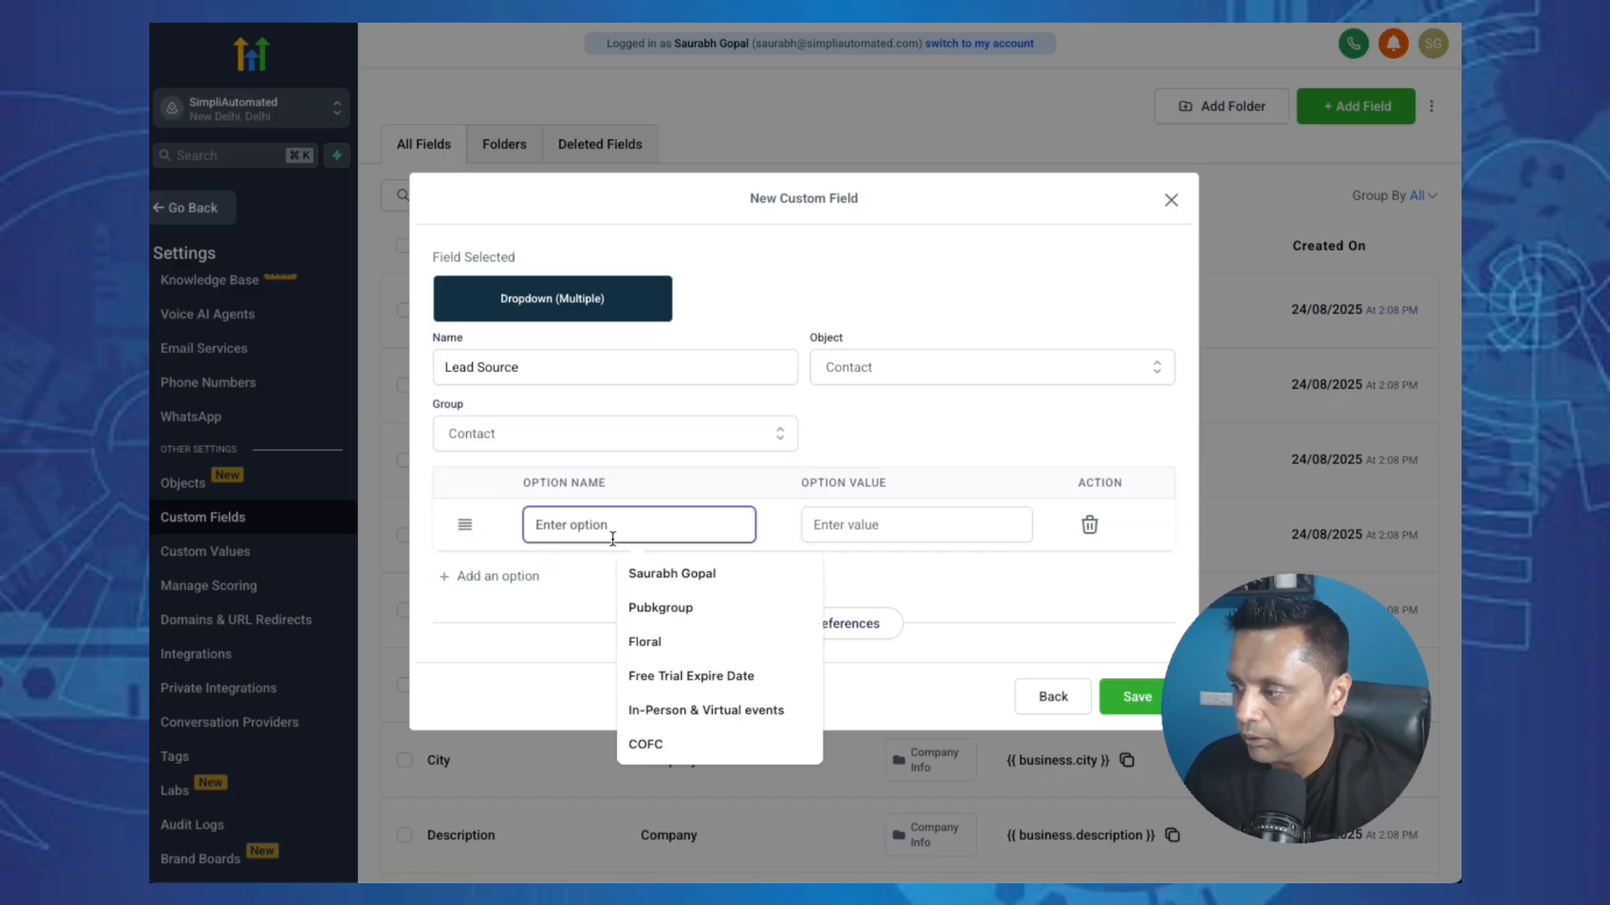
{"action": "type", "text": "Facebook"}
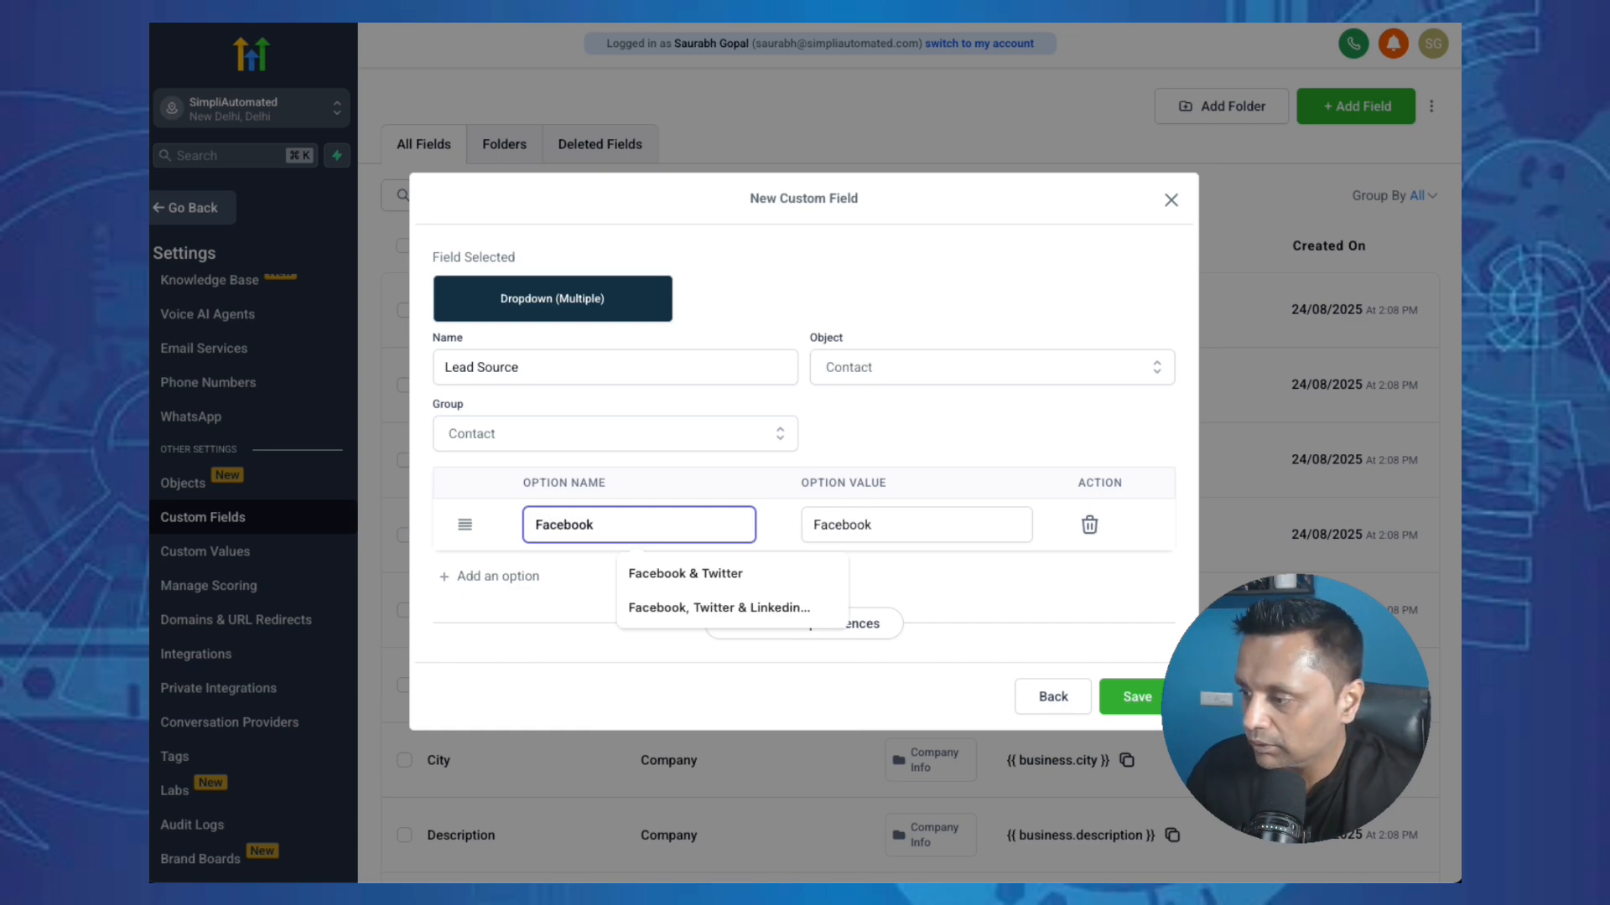
{"action": "left_click", "coordinate": [521, 611]}
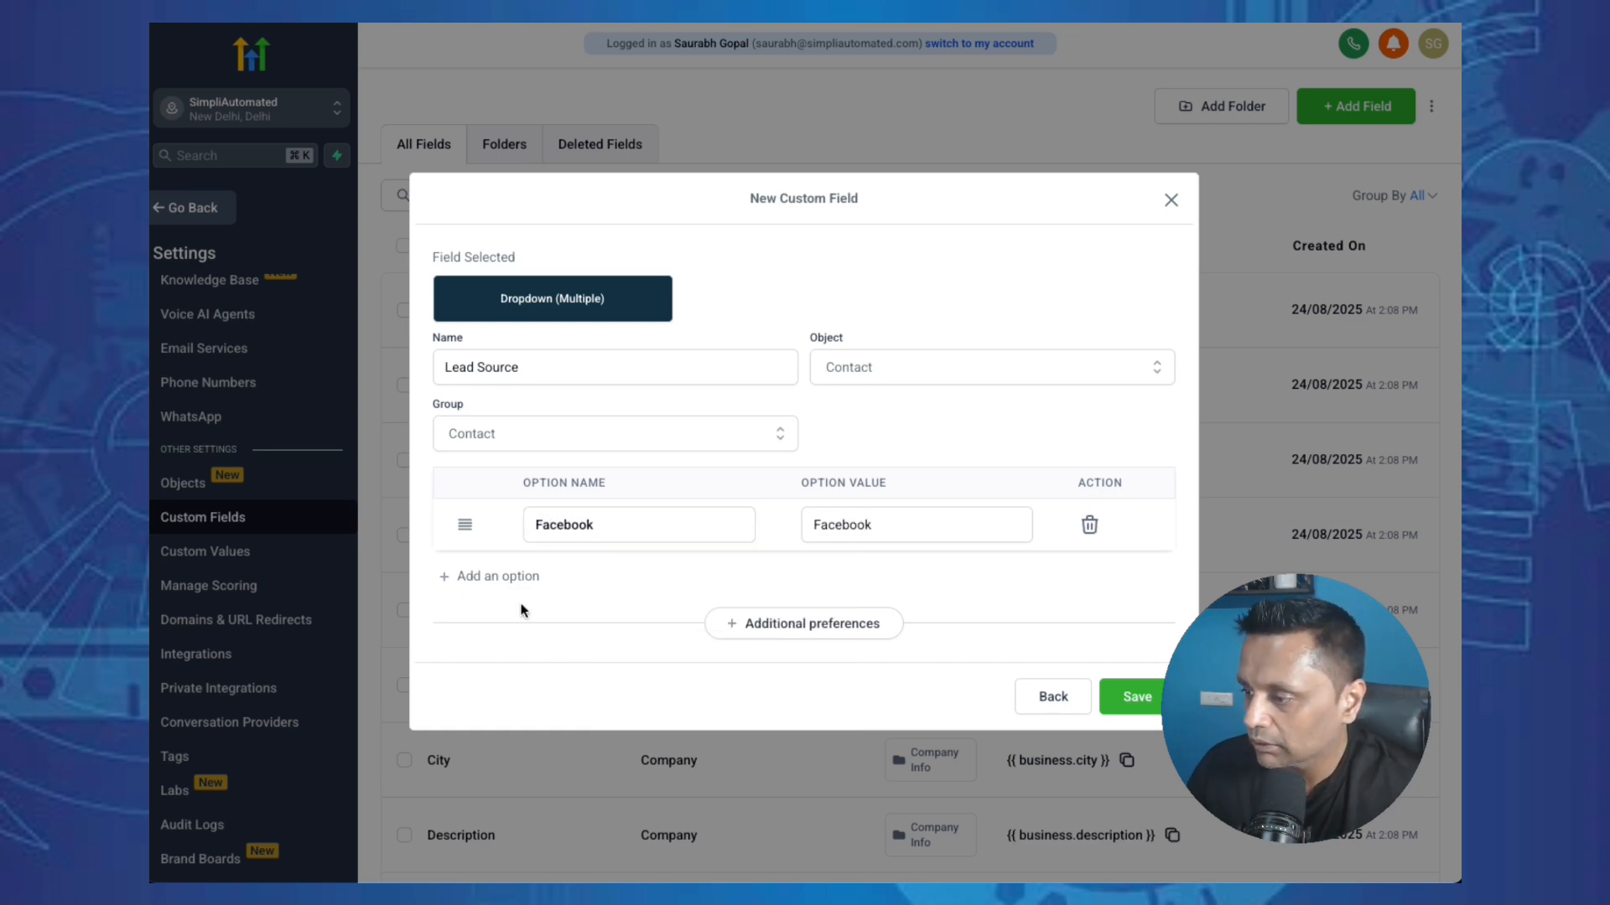
- Add Twitter and Linkedin as further dropdown options of the Lead Source field
{"action": "left_click", "coordinate": [503, 576]}
{"action": "left_click", "coordinate": [557, 558]}
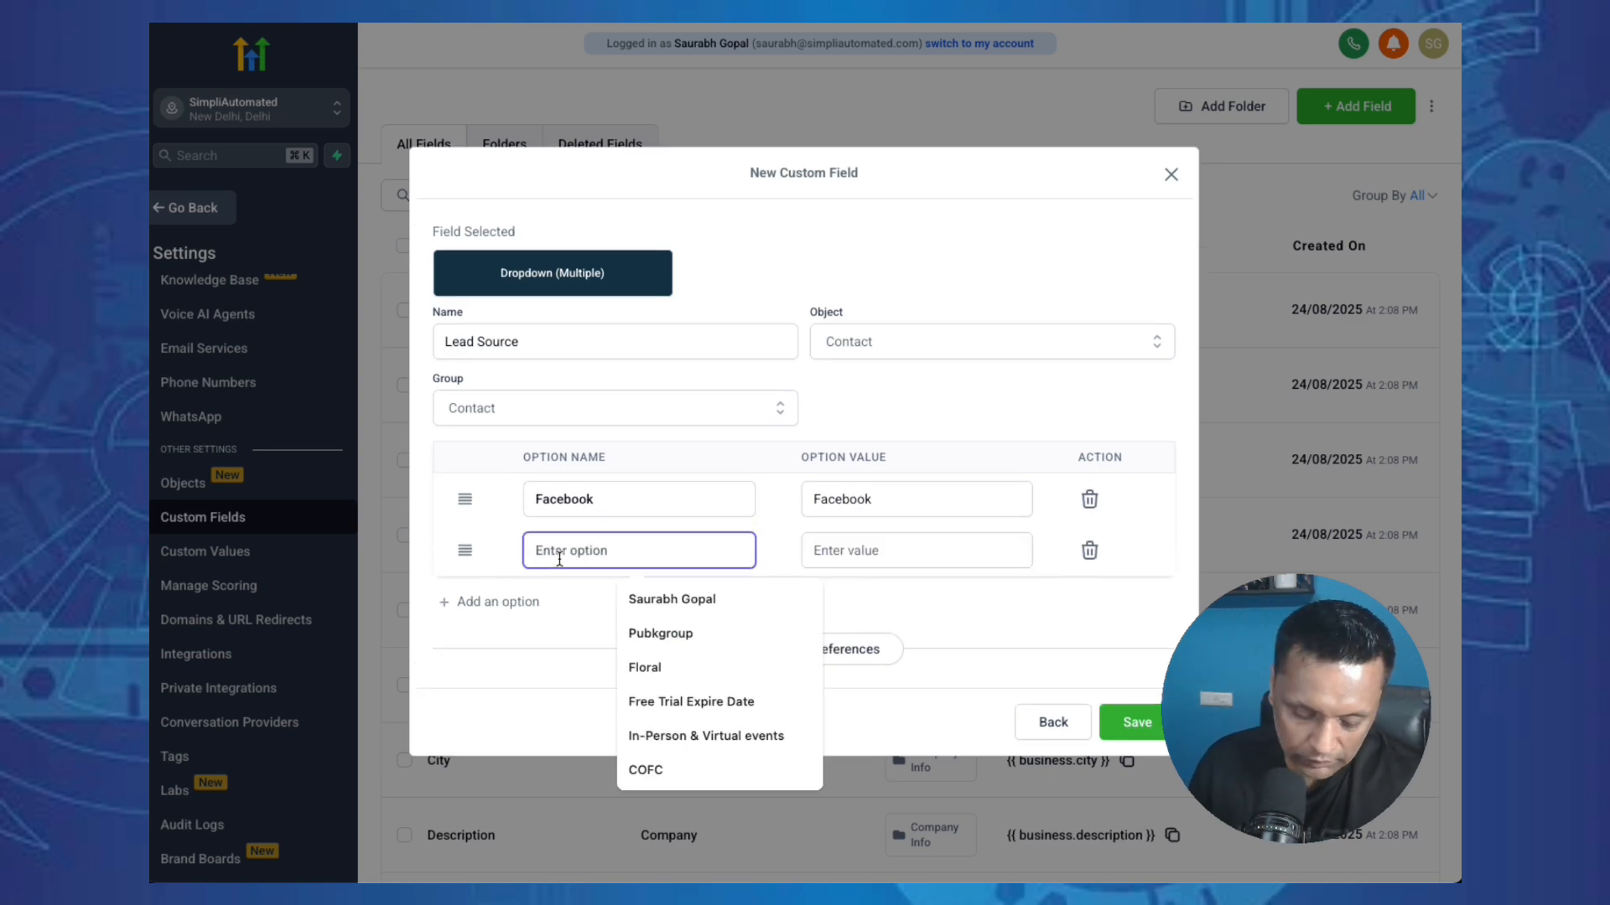
{"action": "type", "text": "Twitter"}
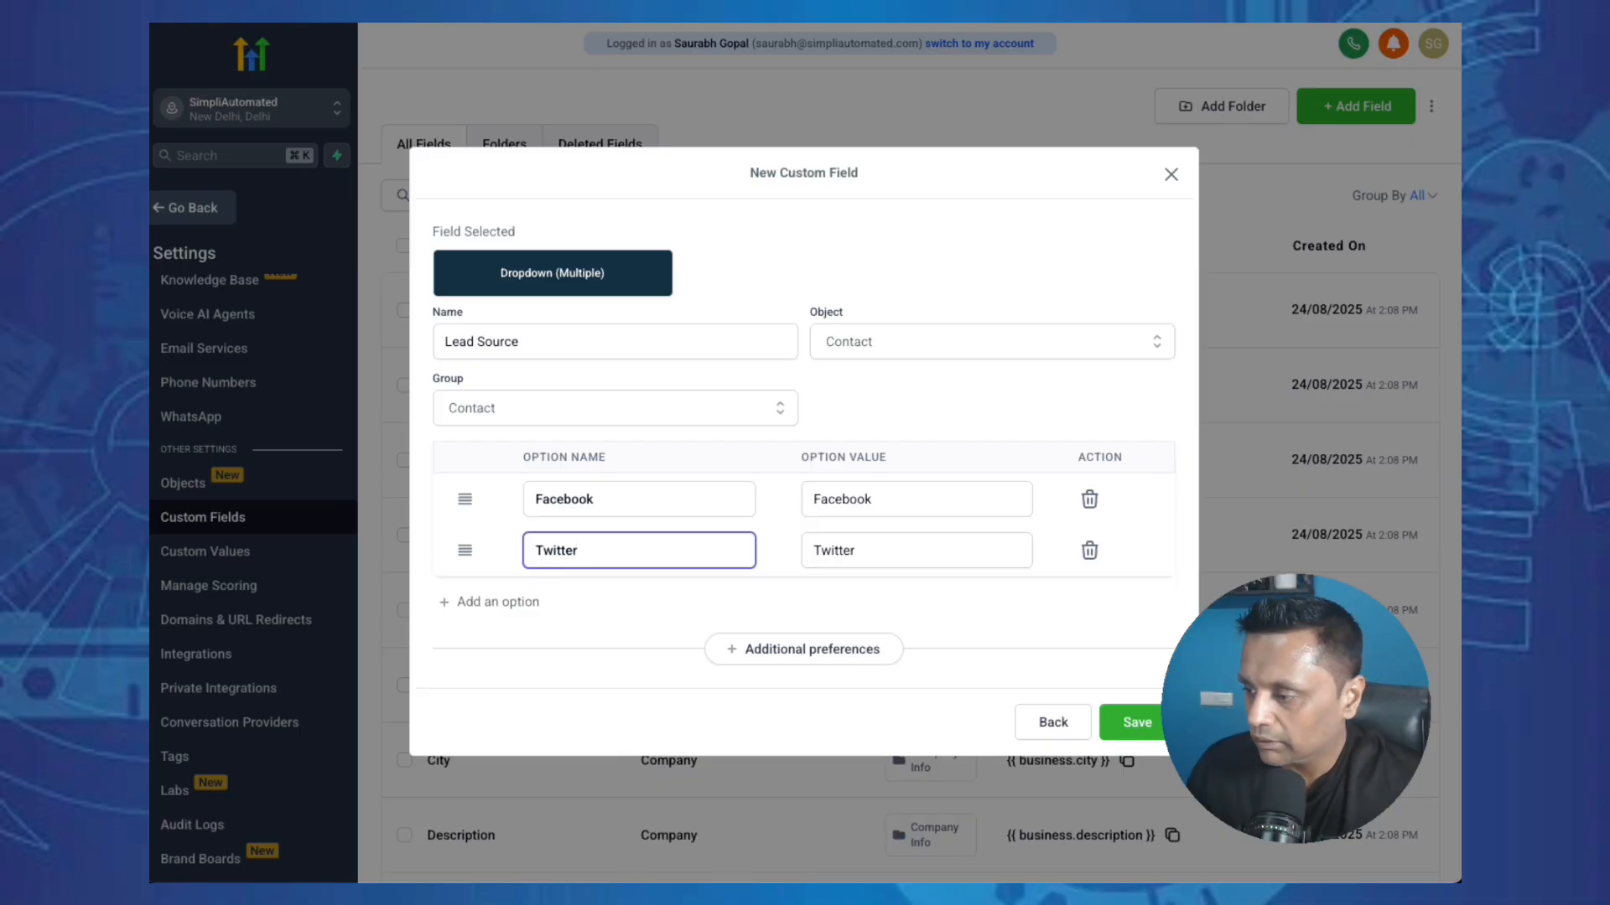
{"action": "left_click", "coordinate": [497, 604]}
{"action": "left_click", "coordinate": [640, 585]}
{"action": "type", "text": "Linkedin"}
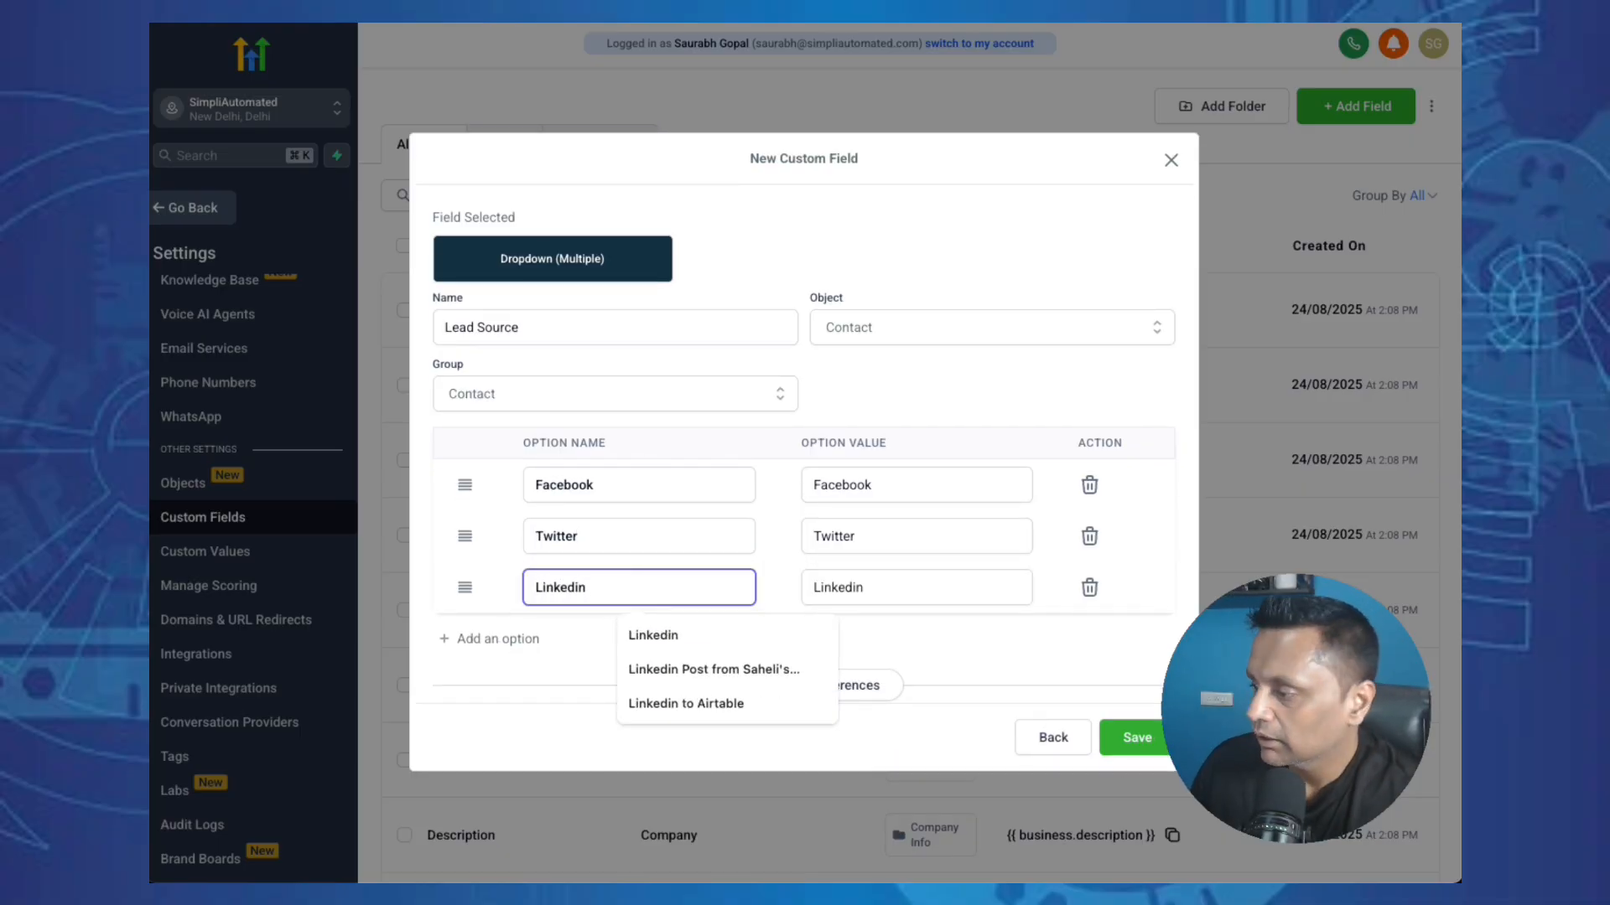
{"action": "left_click", "coordinate": [996, 636]}
- Expand the additional preferences of the Lead Source field to view its unique key and save the field
{"action": "scroll", "coordinate": [888, 637], "scroll_direction": "down", "scroll_amount": 1}
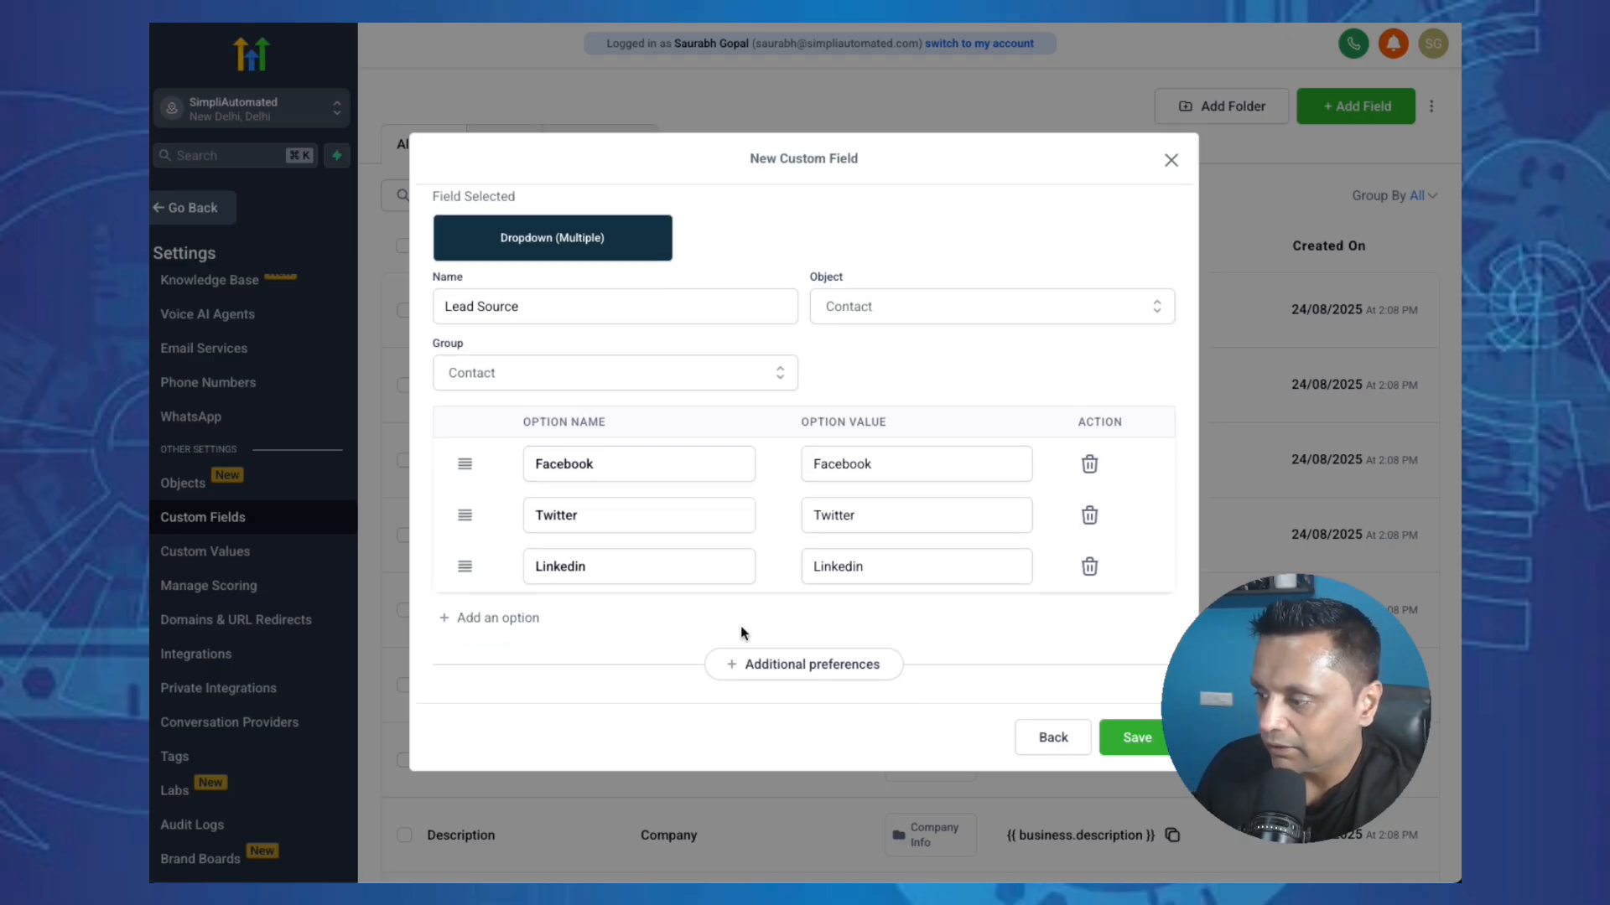
{"action": "left_click", "coordinate": [791, 669]}
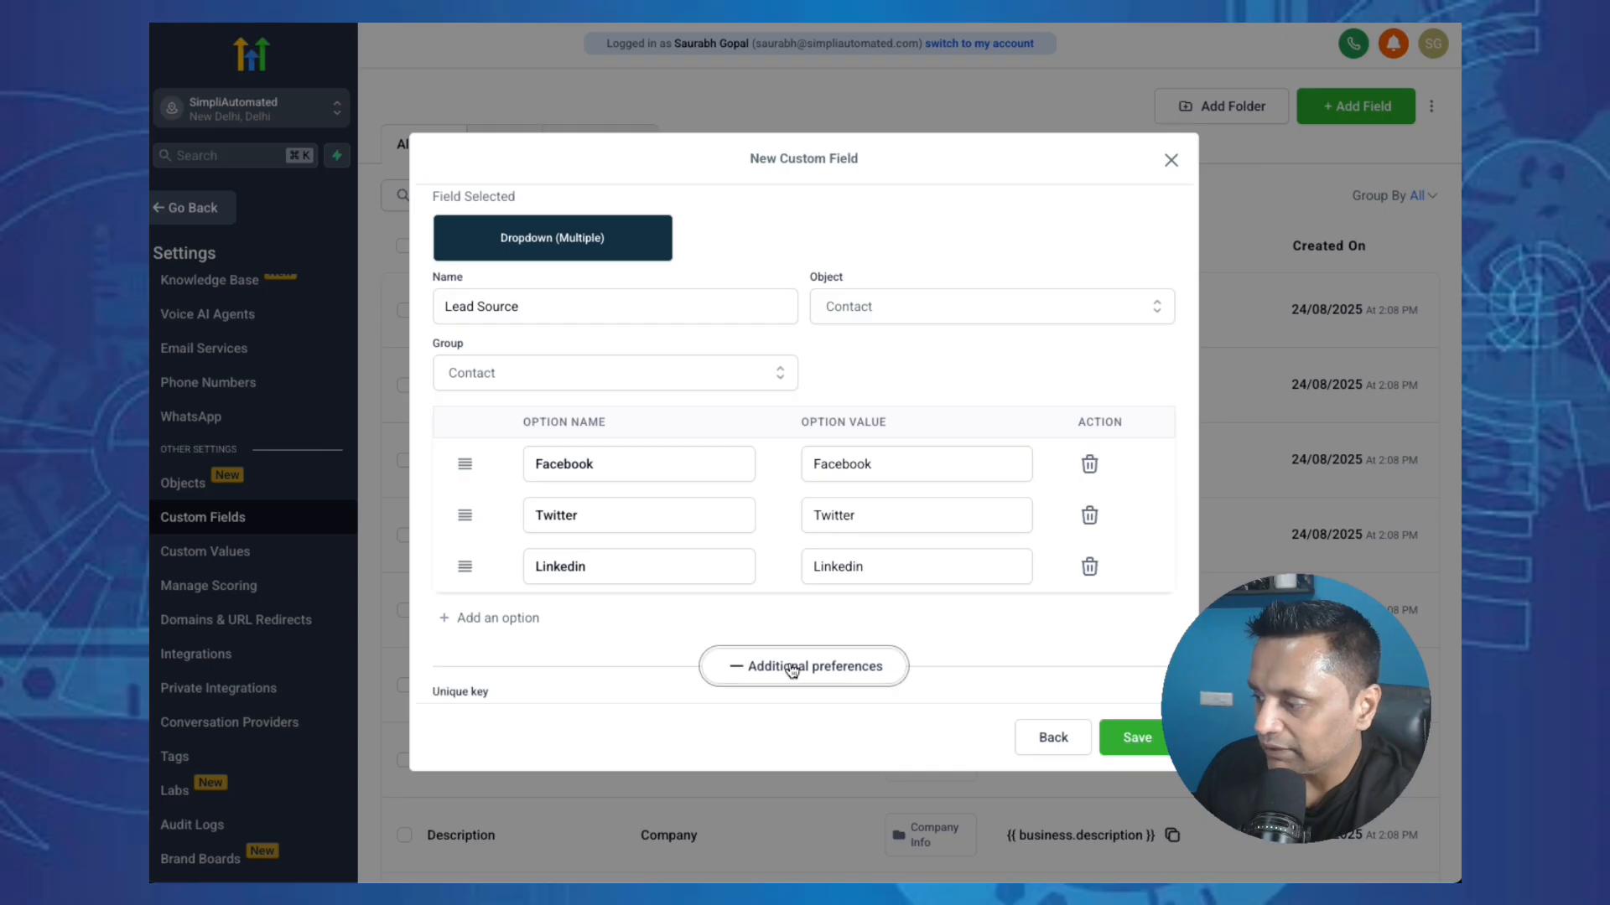
{"action": "scroll", "coordinate": [852, 647], "scroll_direction": "down", "scroll_amount": 2}
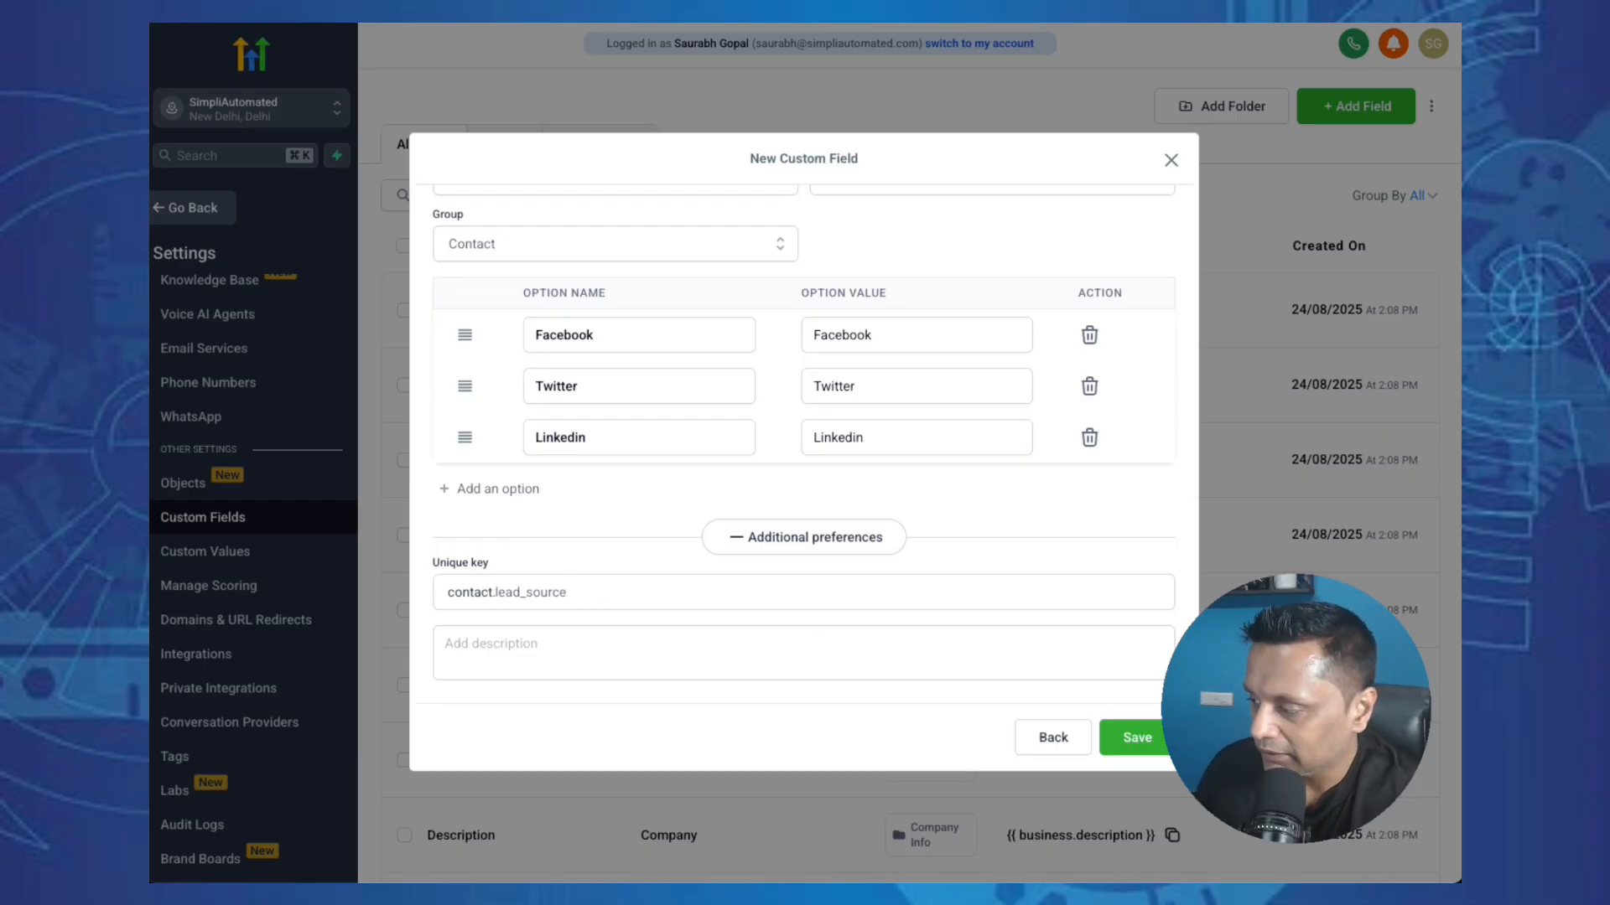
{"action": "left_click", "coordinate": [1128, 738]}
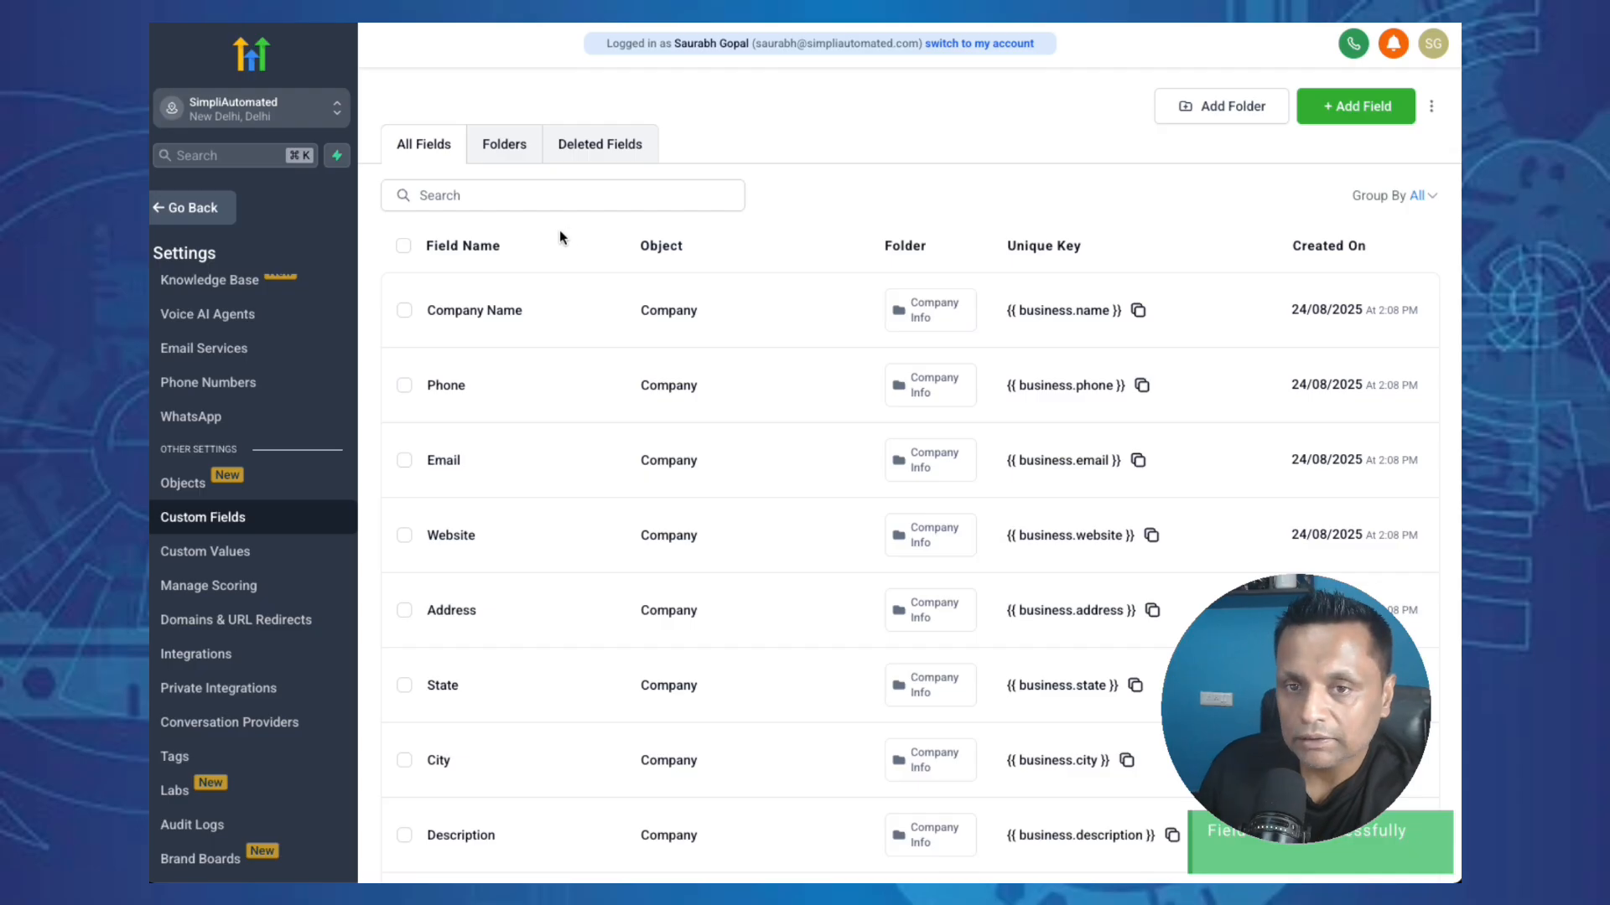
- Search the custom fields for "lead source"
{"action": "left_click", "coordinate": [514, 201]}
{"action": "type", "text": "lead"}
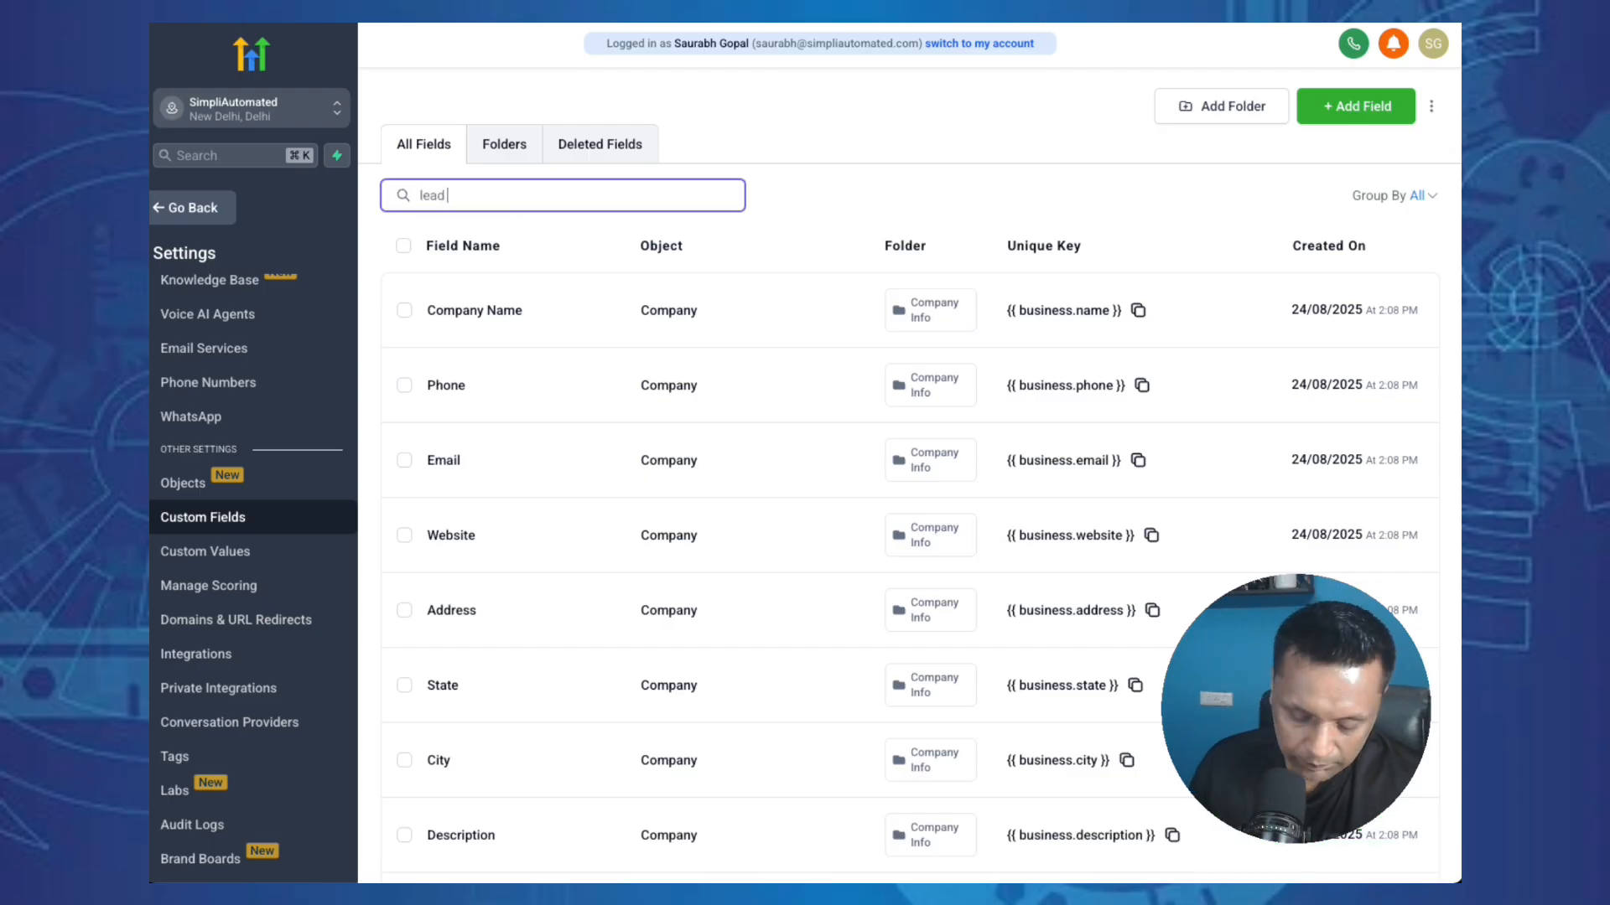
{"action": "type", "text": " source"}
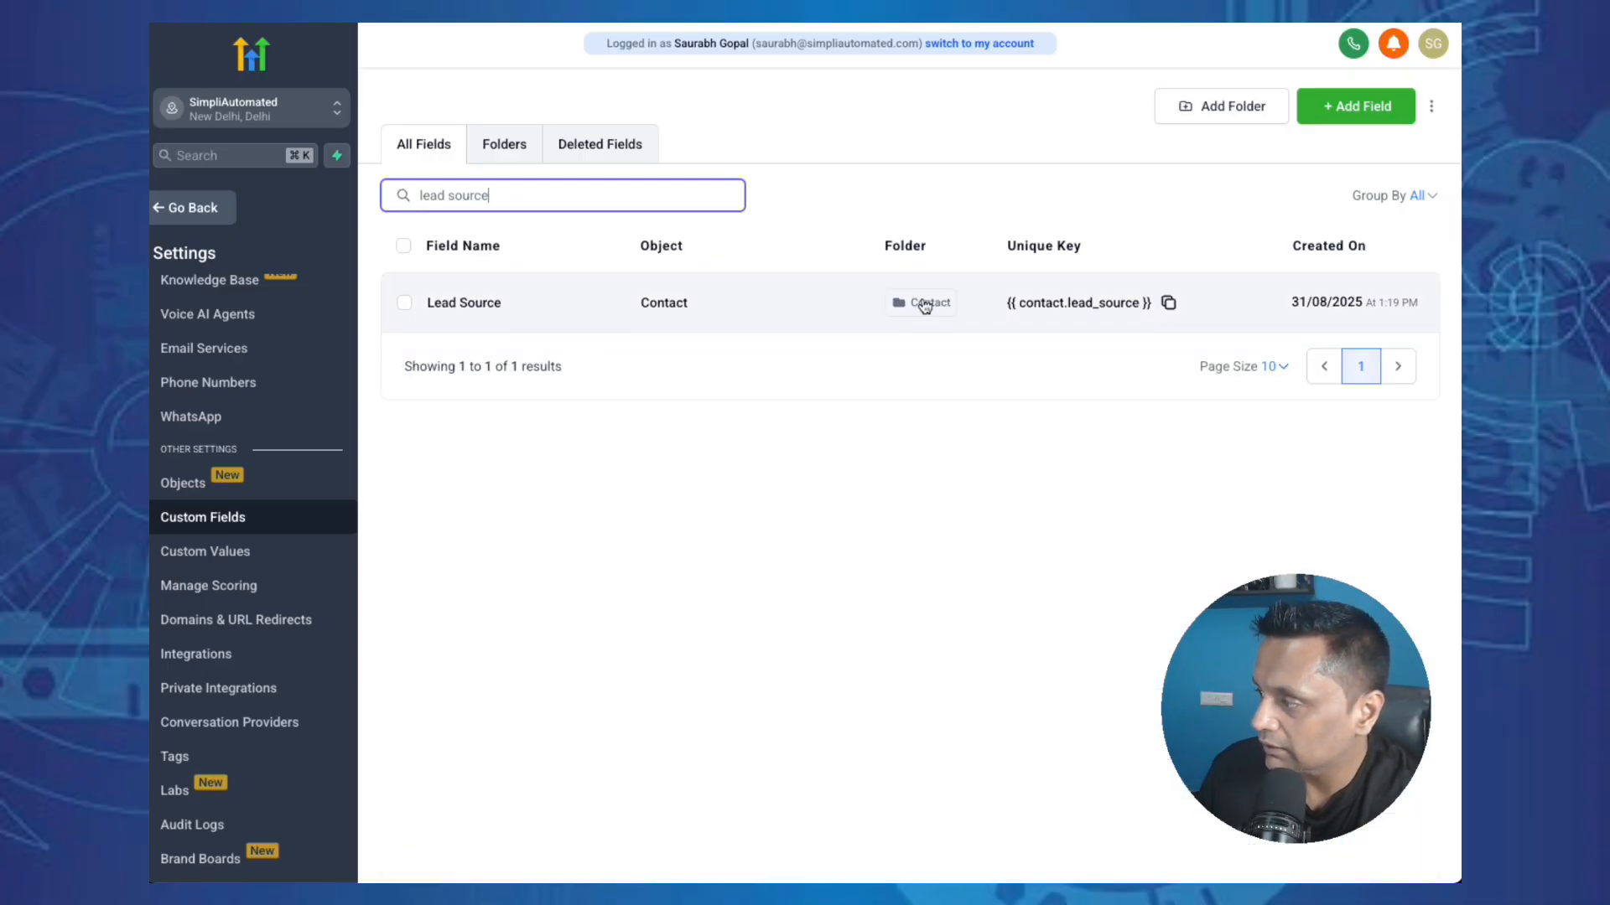
- View the custom fields grouped by Contact, General Info and Opportunity Details in turn, and set the grouping back to All
{"action": "left_click", "coordinate": [1432, 197]}
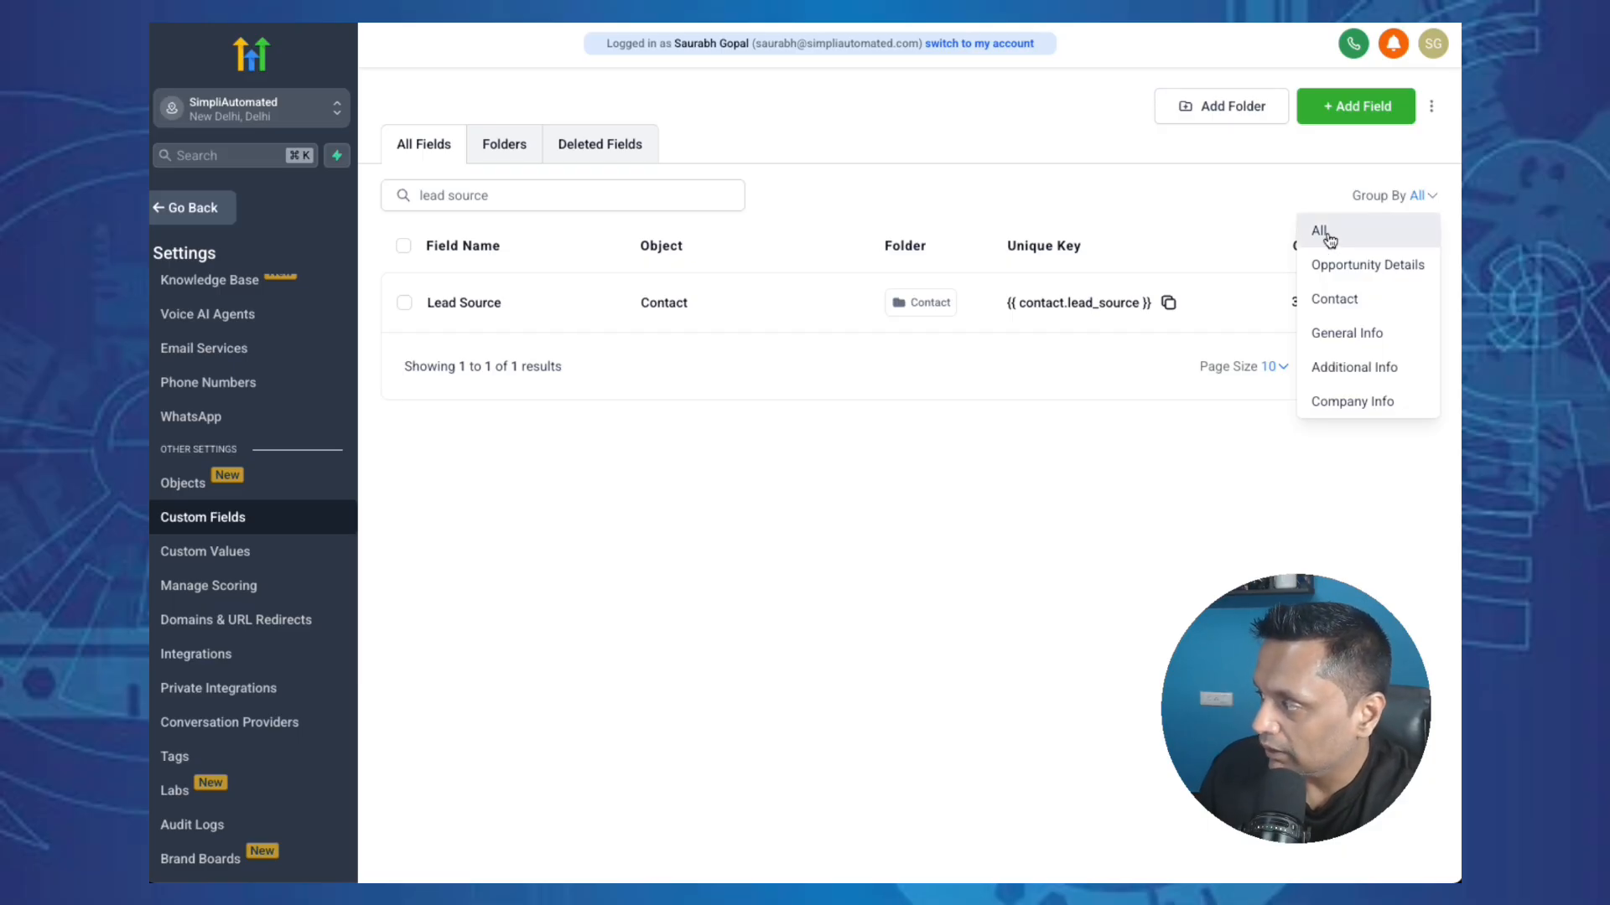
{"action": "left_click", "coordinate": [1343, 308]}
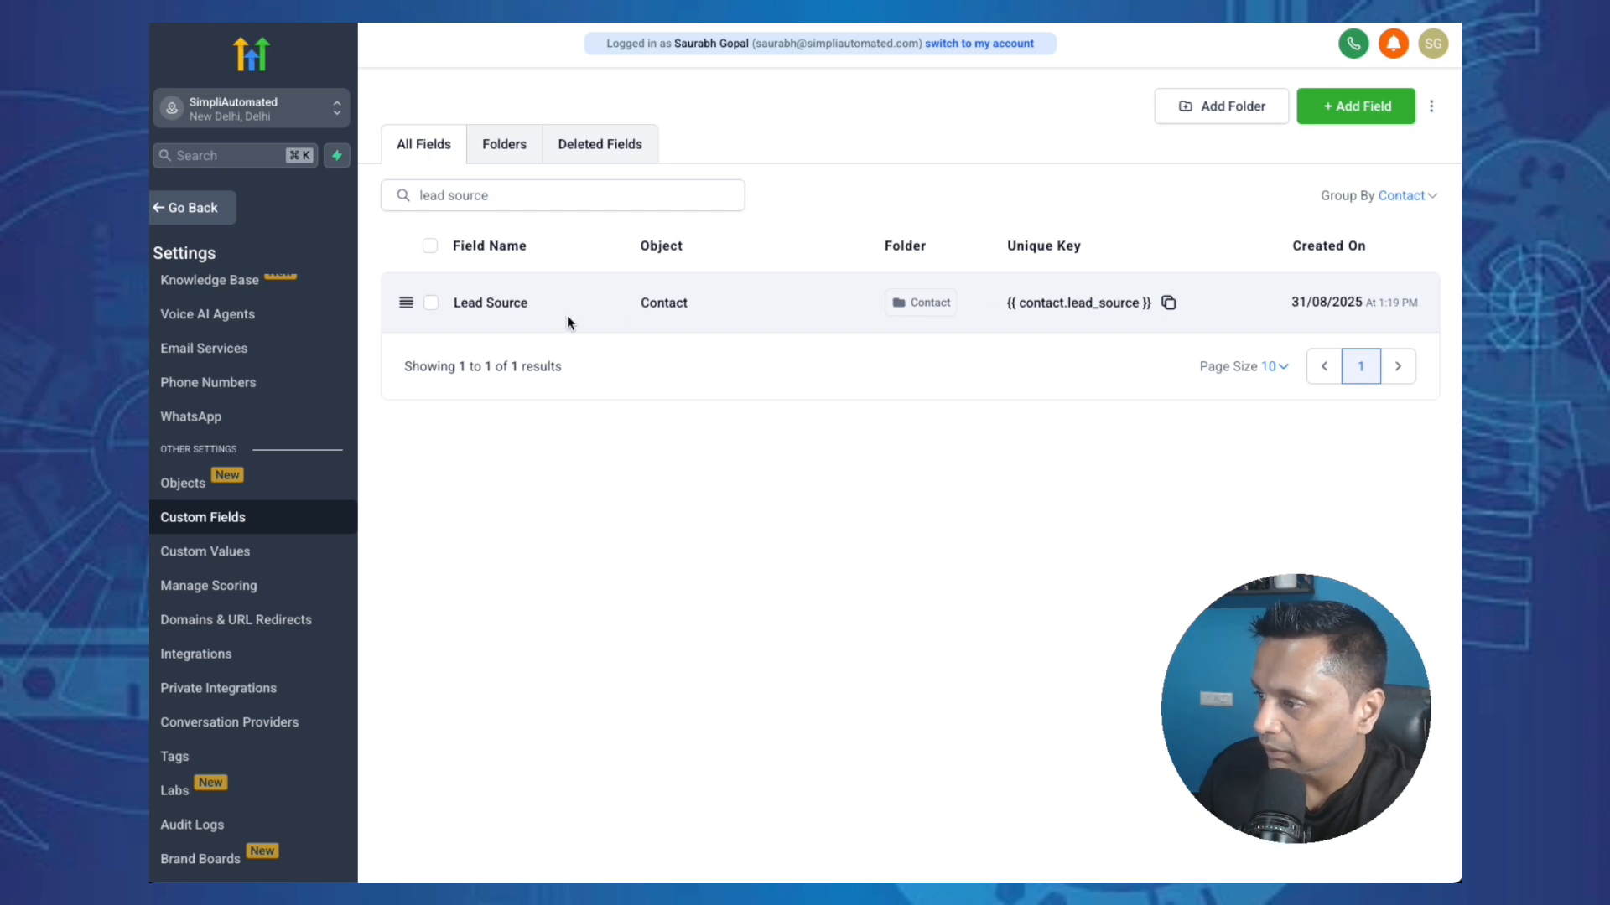
{"action": "left_click", "coordinate": [1423, 197]}
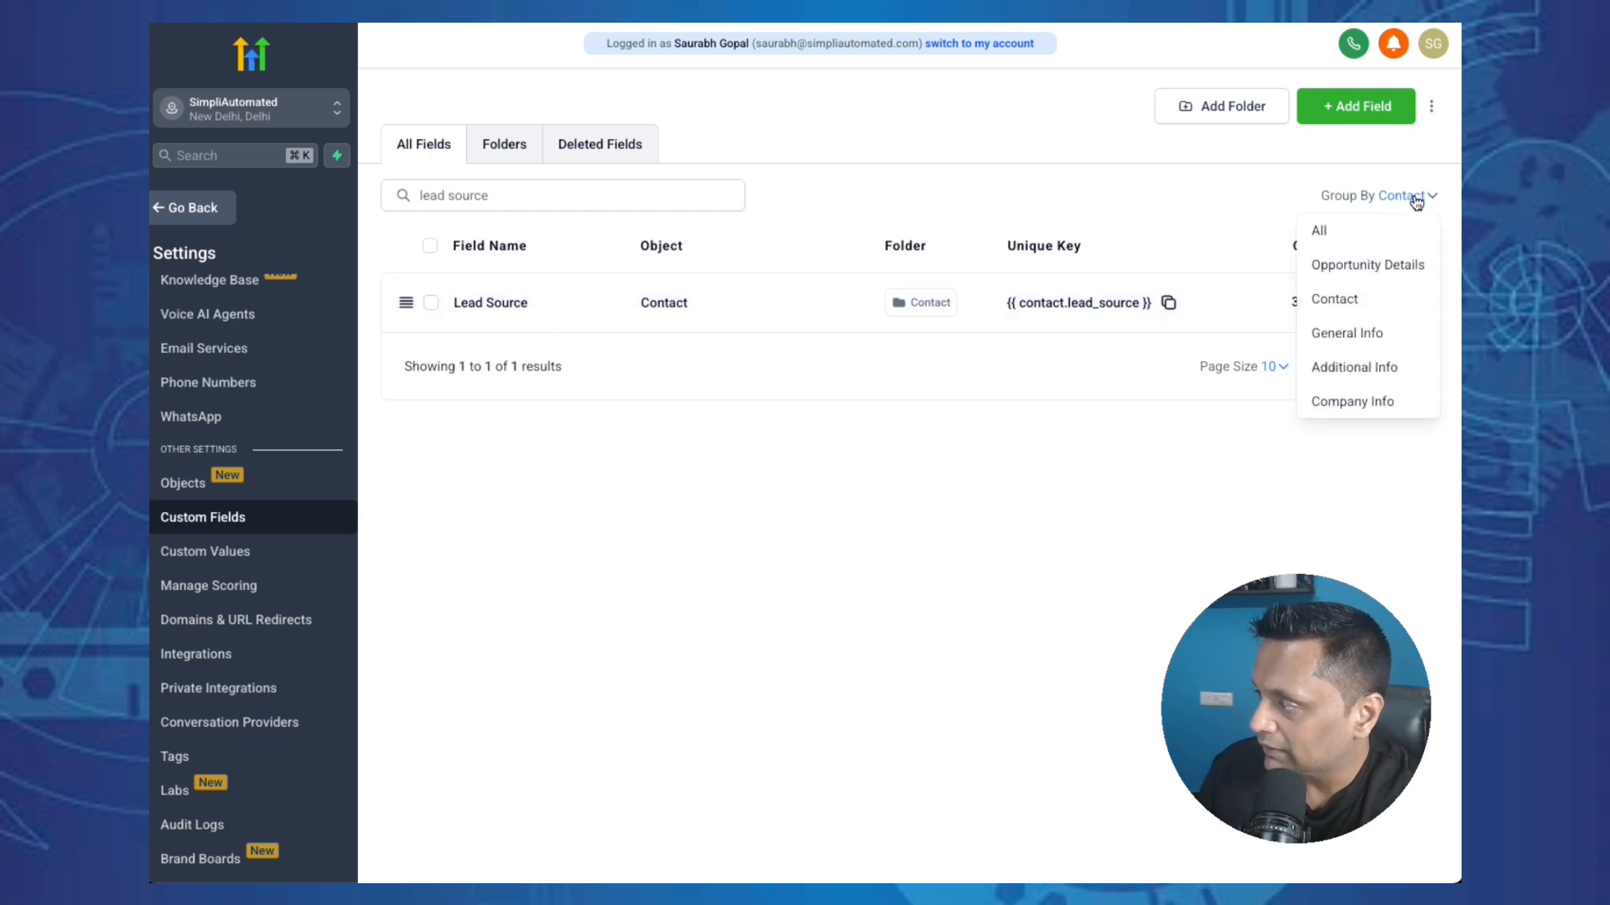
{"action": "left_click", "coordinate": [1365, 332]}
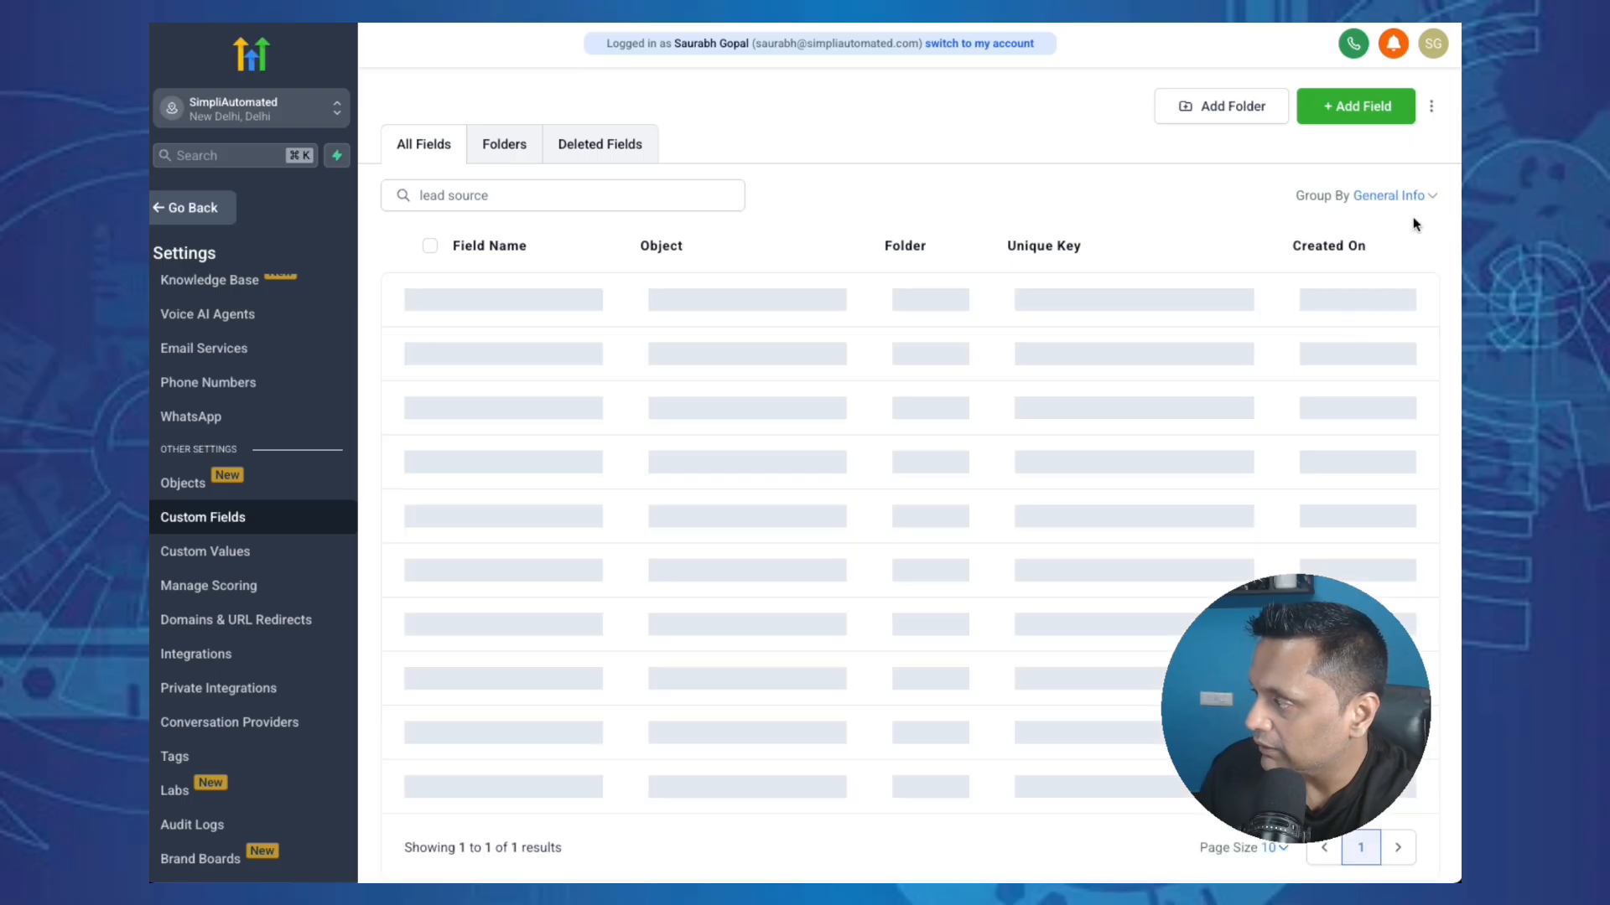
{"action": "left_click", "coordinate": [1421, 199]}
{"action": "left_click", "coordinate": [1380, 262]}
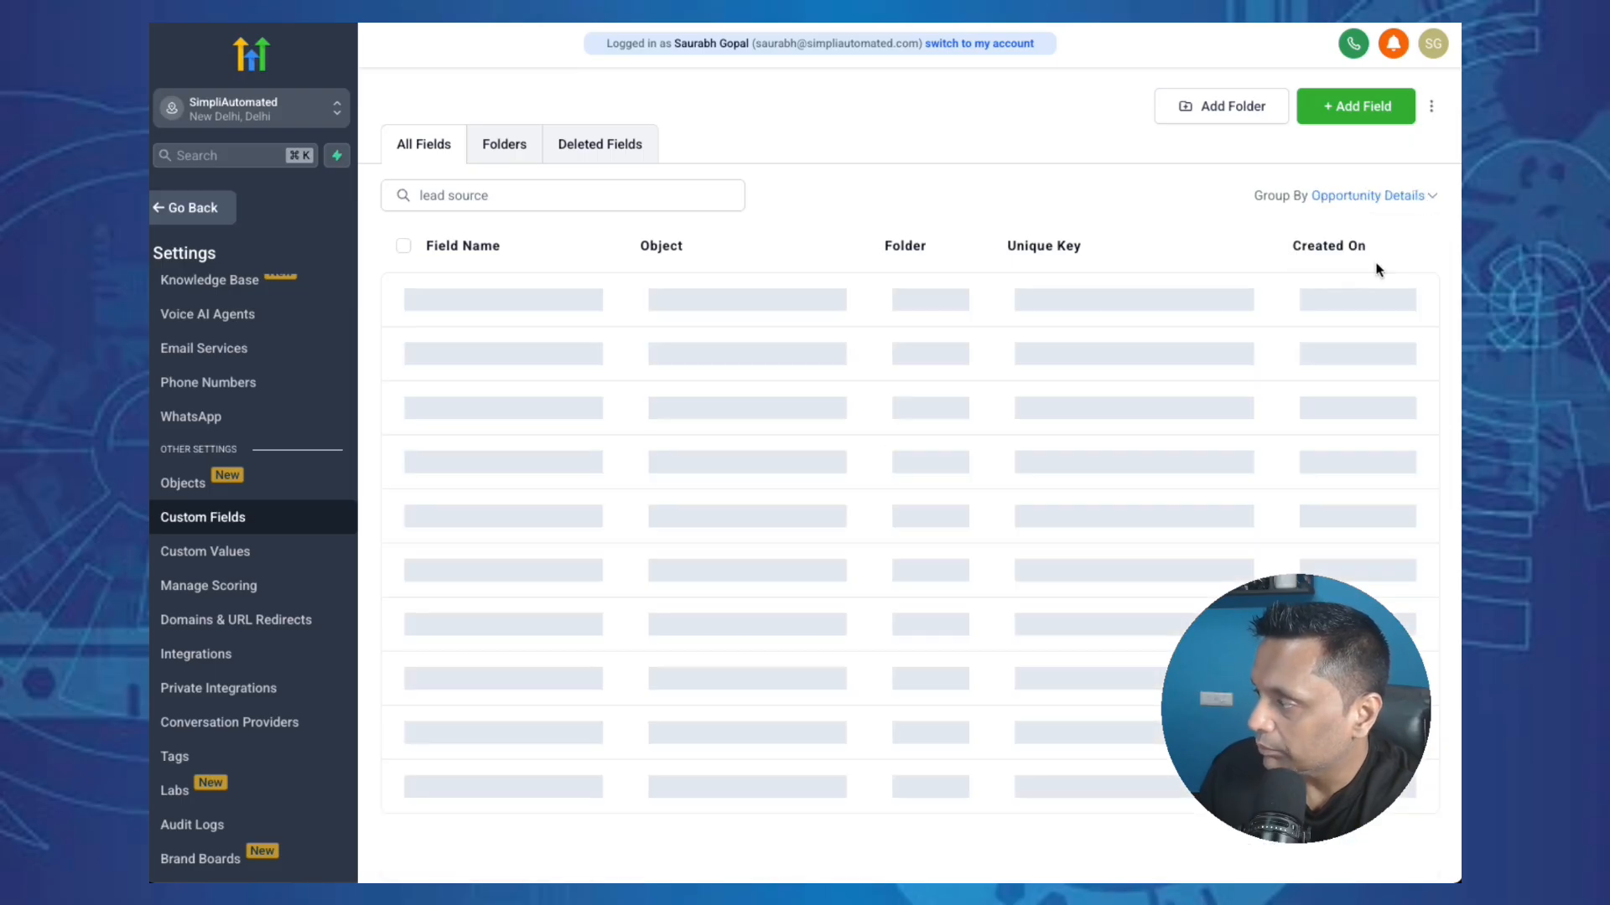
{"action": "left_click", "coordinate": [1402, 201]}
{"action": "left_click", "coordinate": [1350, 229]}
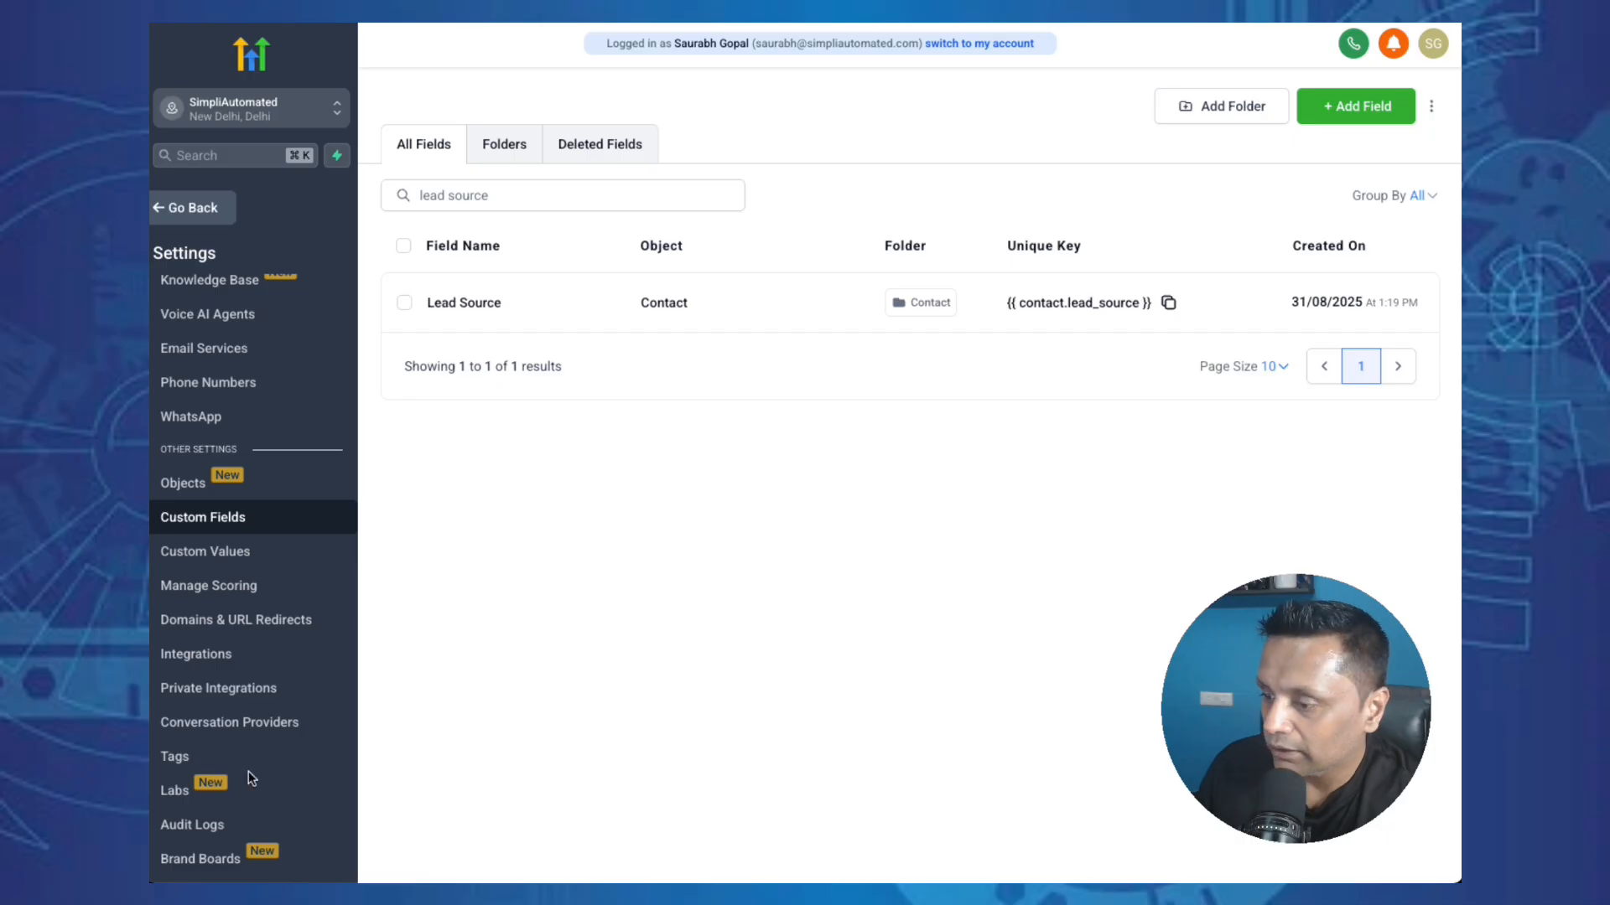
- Create a new tag named Test in the Tags settings
{"action": "left_click", "coordinate": [176, 758]}
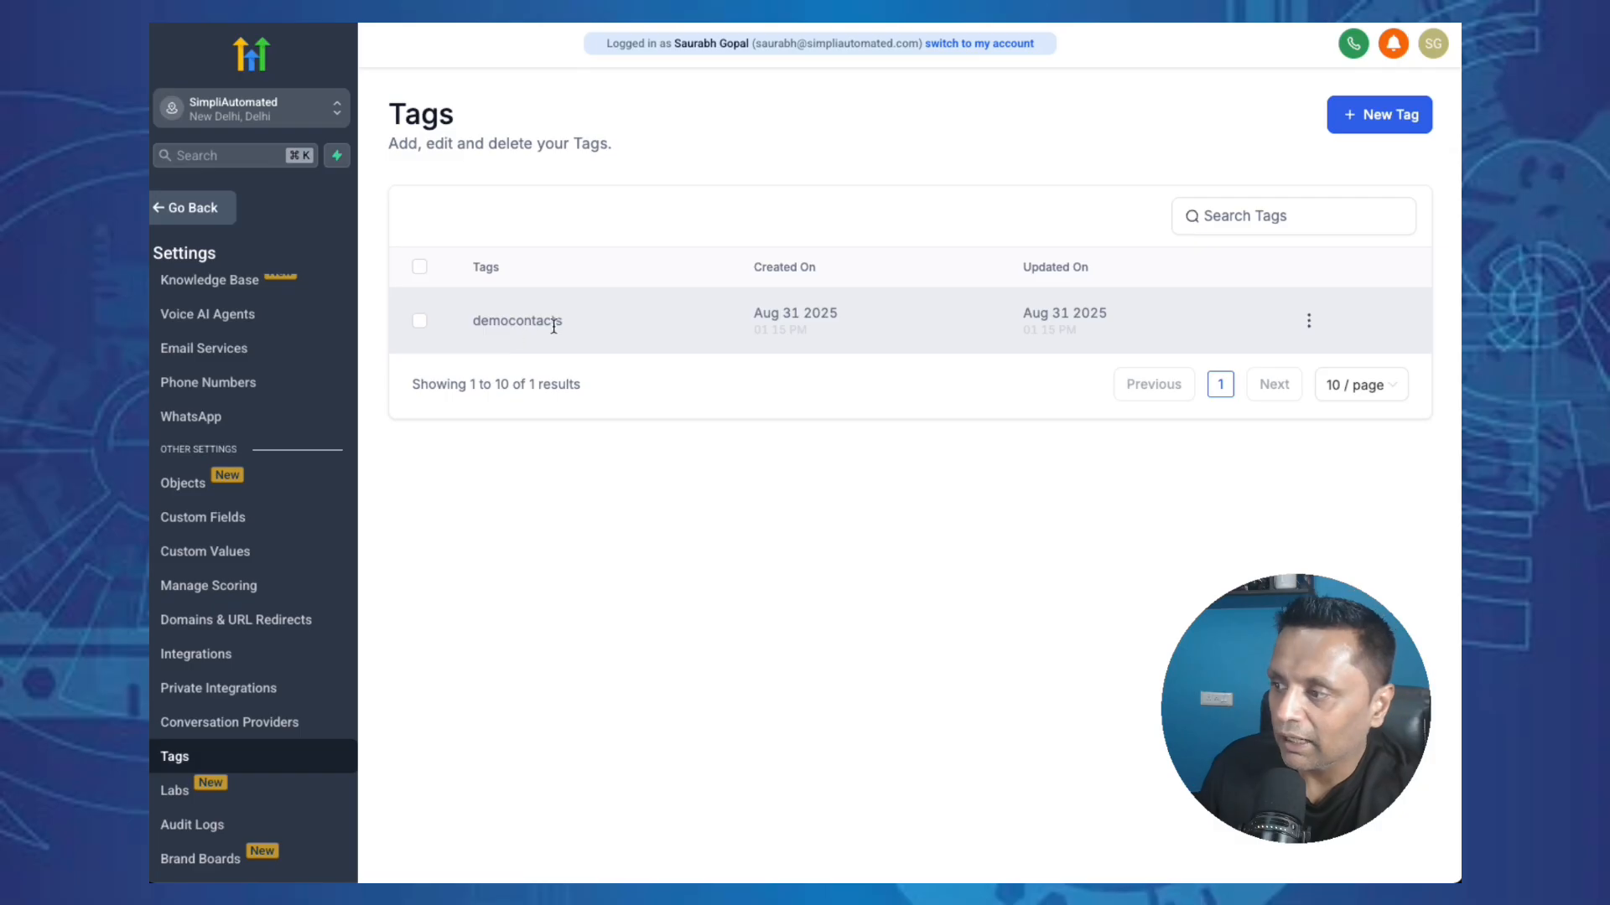
{"action": "left_click", "coordinate": [1352, 124]}
{"action": "left_click", "coordinate": [755, 503]}
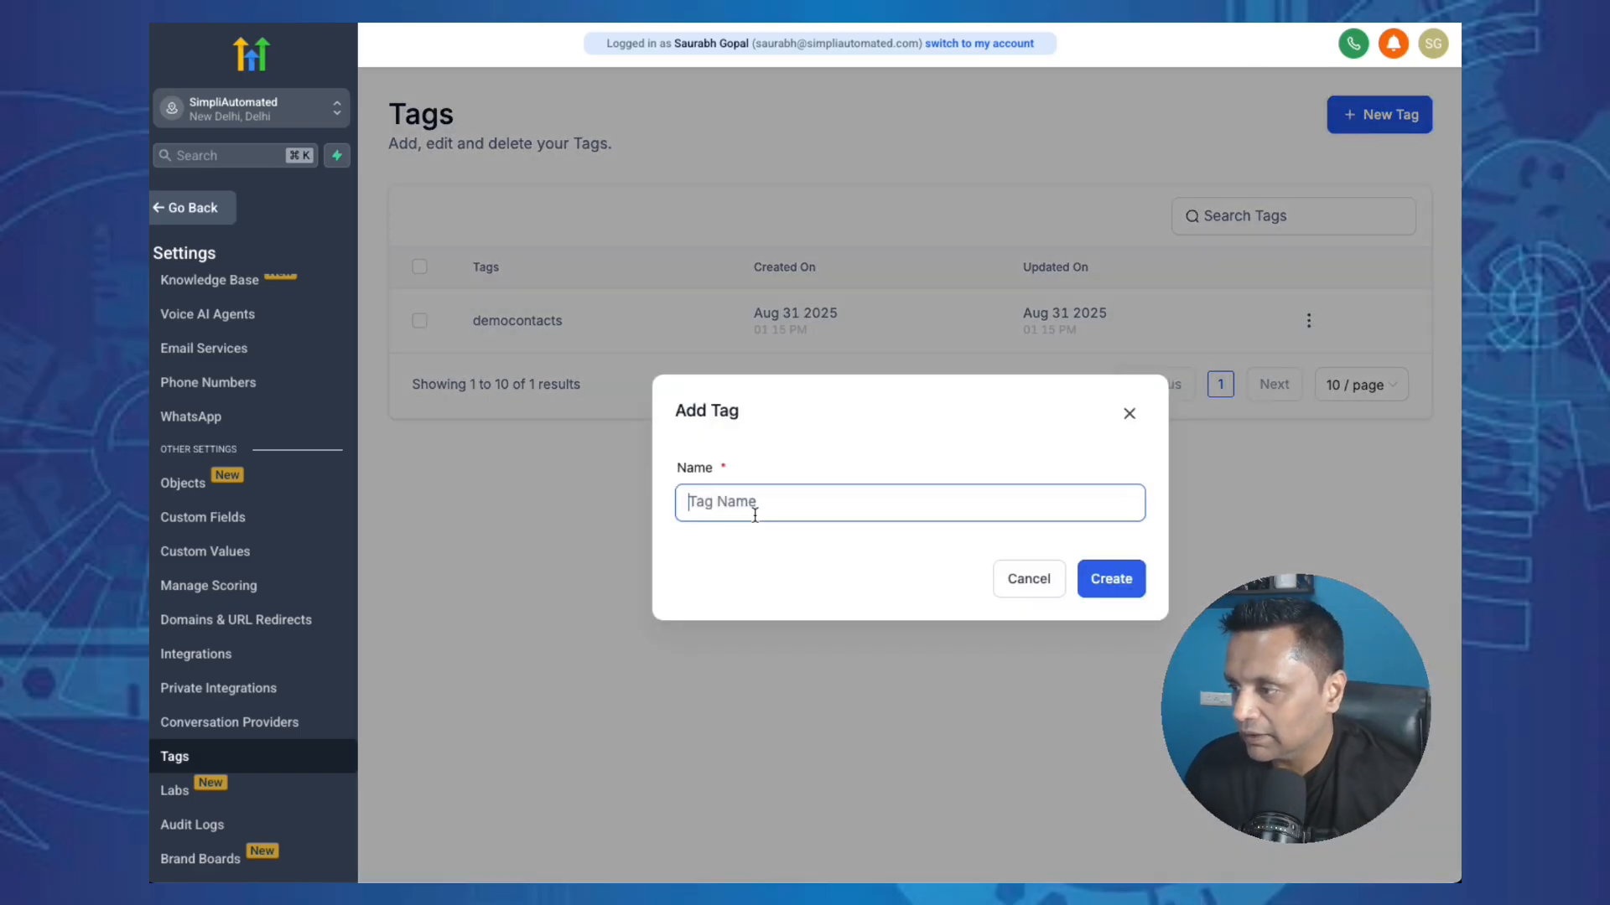
{"action": "type", "text": "Test"}
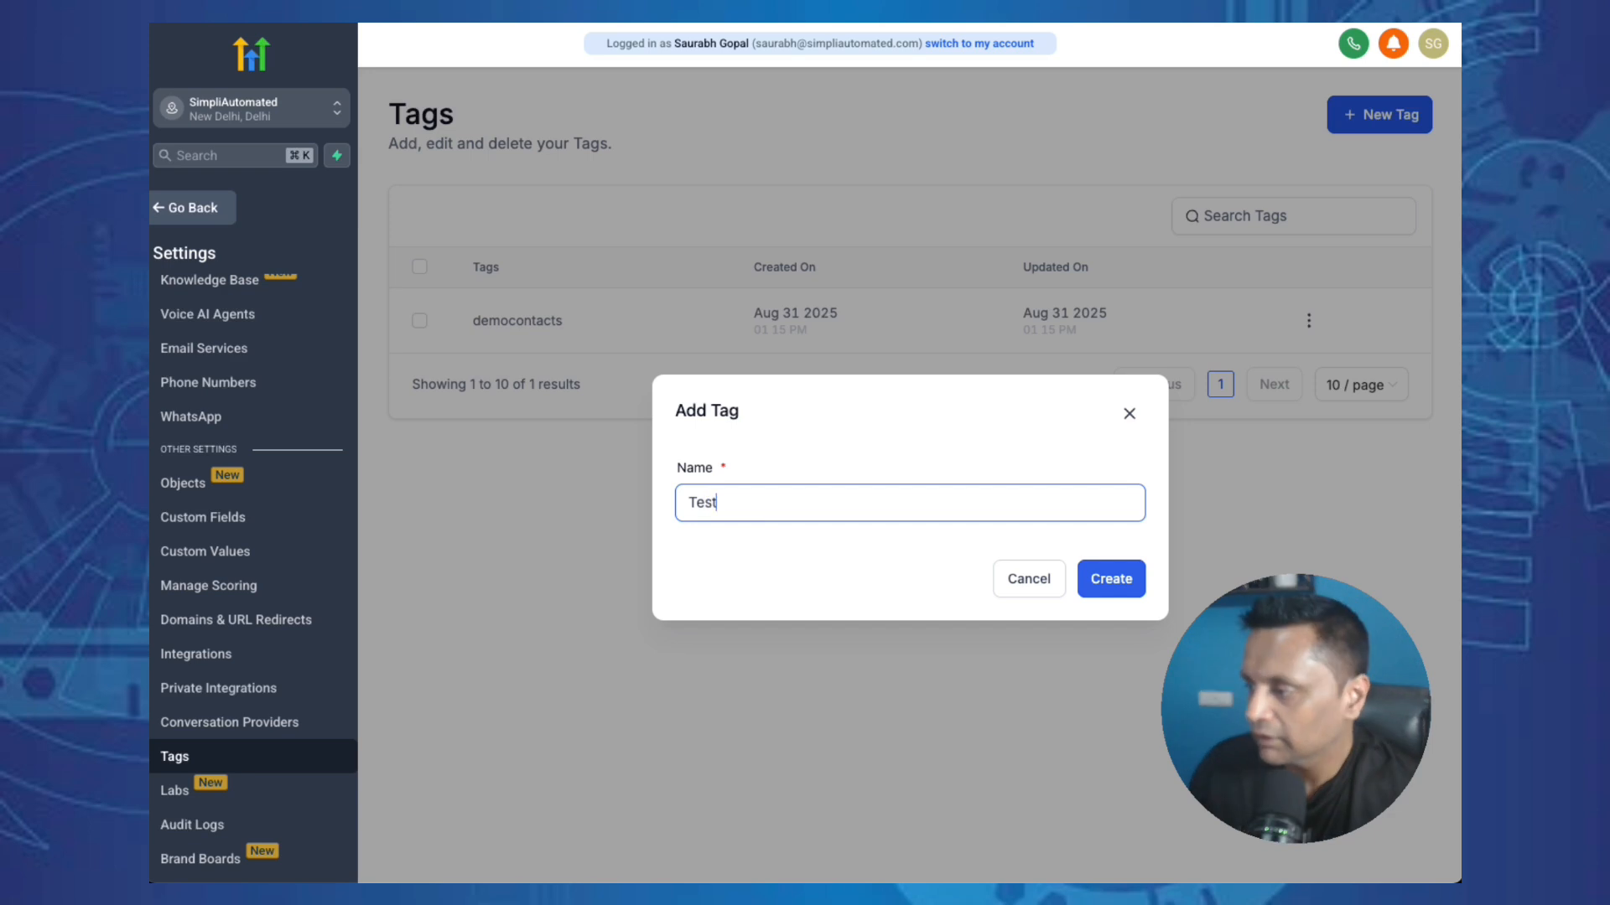
{"action": "left_click", "coordinate": [1111, 580]}
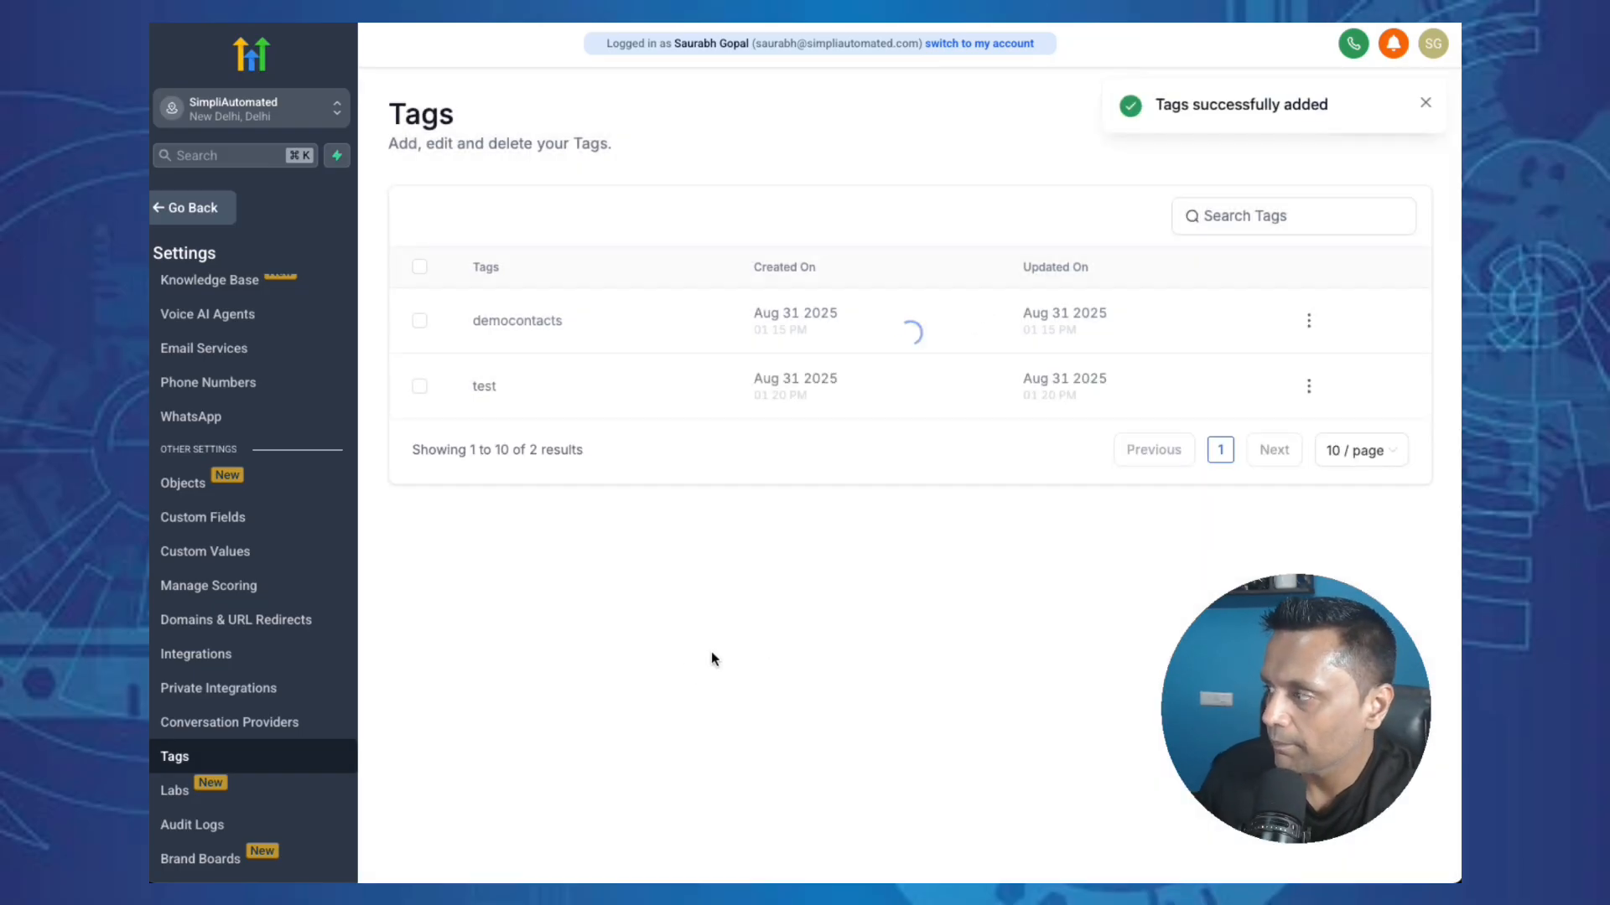
- Leave the settings for the contacts list and briefly view its available filters
{"action": "left_click", "coordinate": [203, 209]}
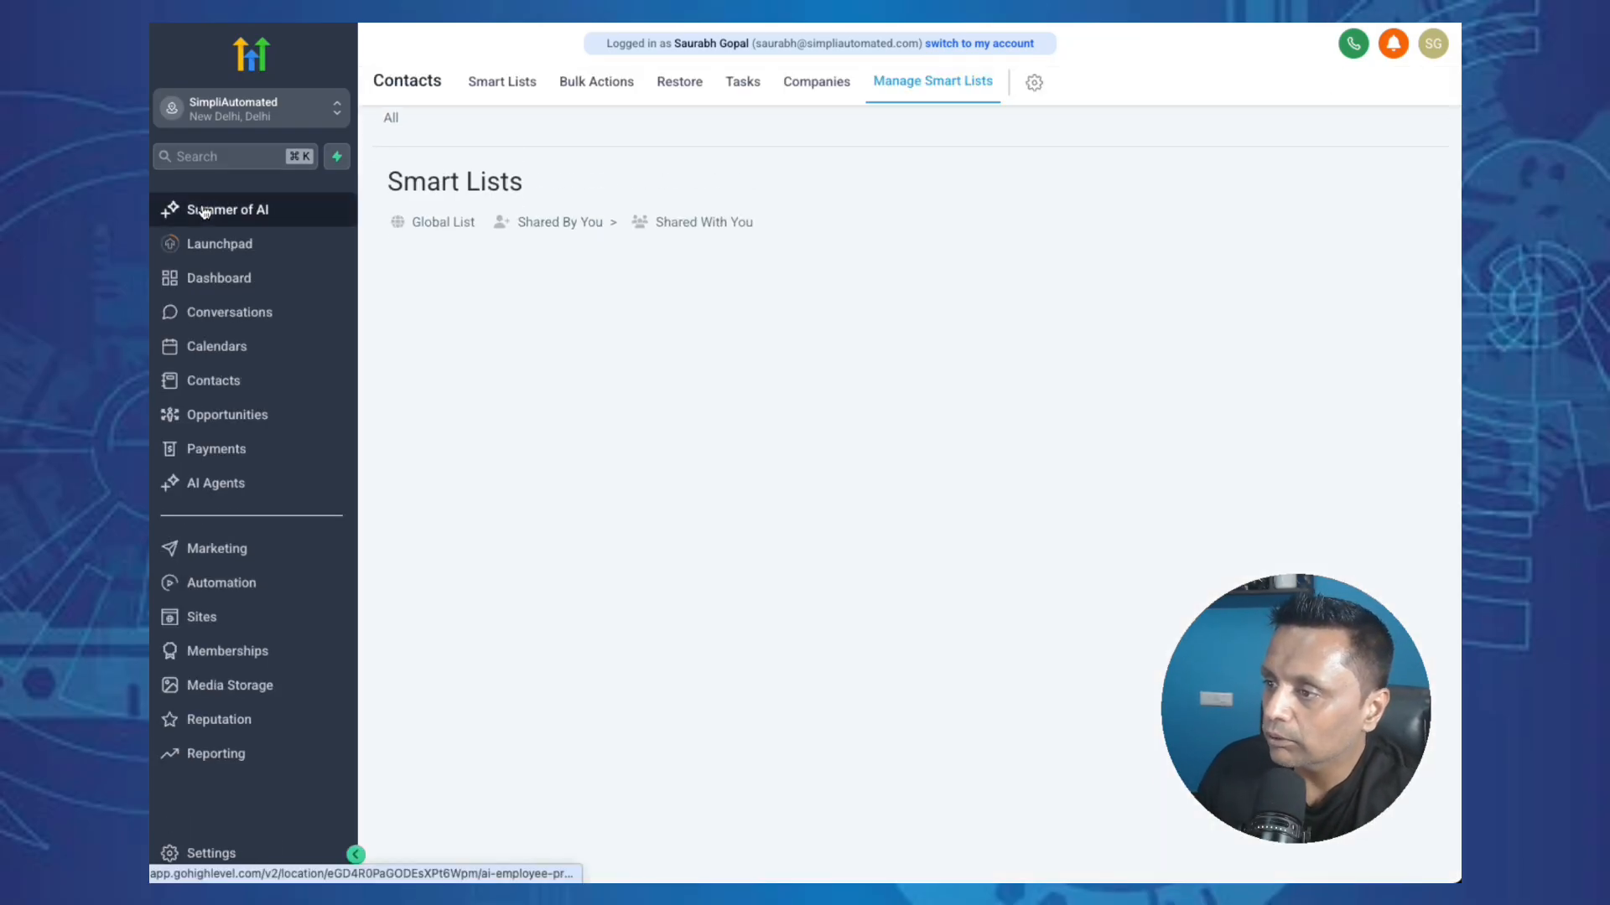
{"action": "left_click", "coordinate": [243, 379]}
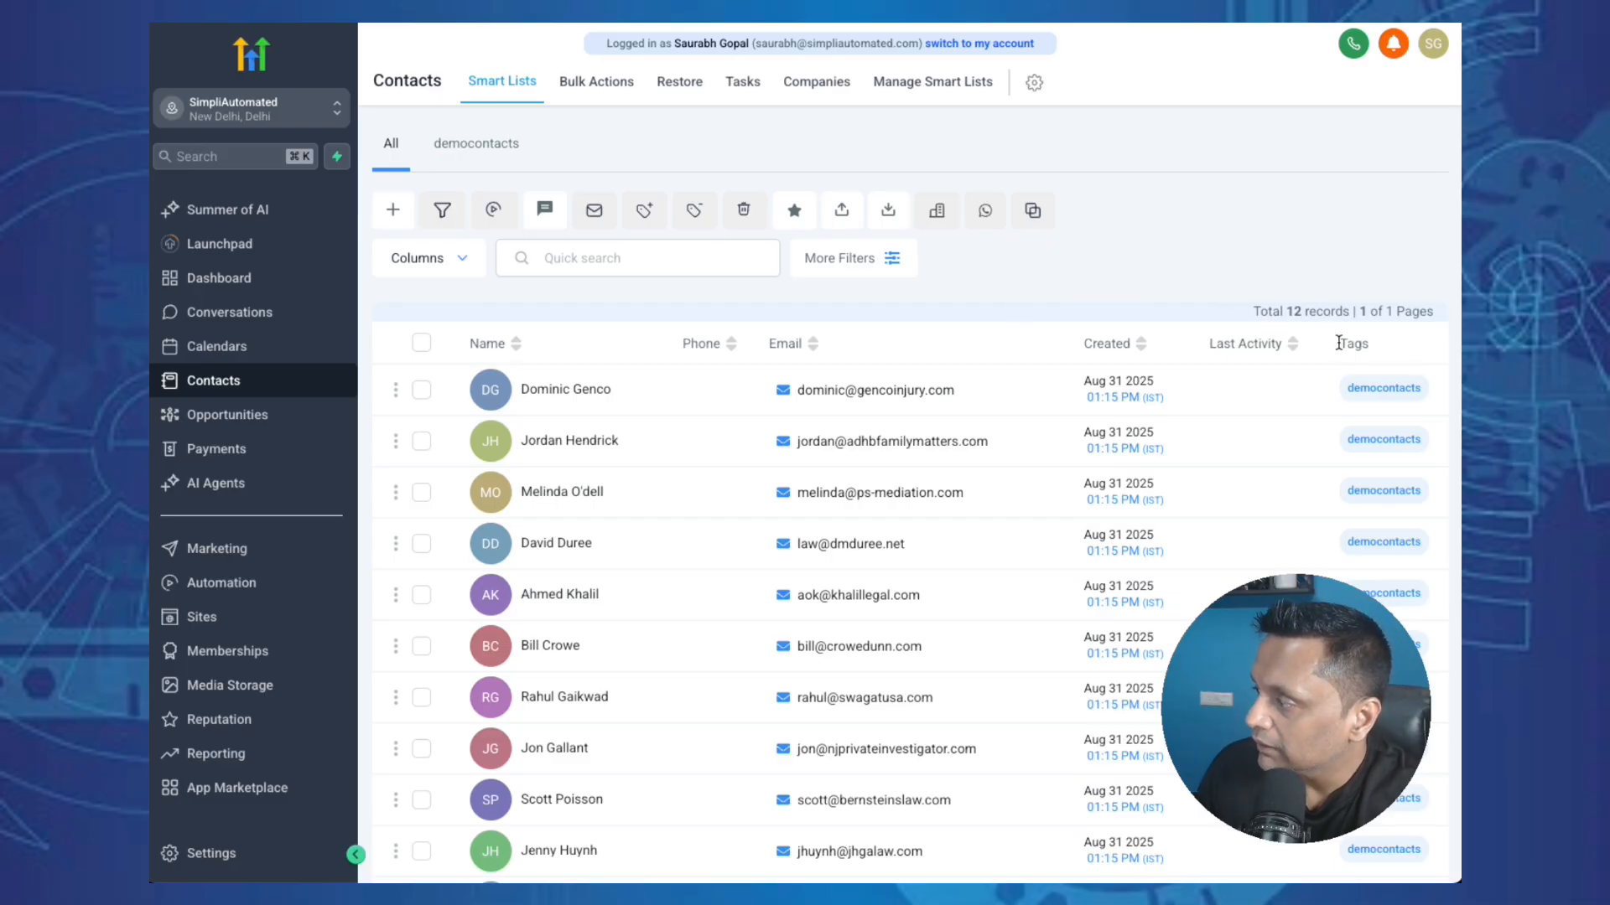
{"action": "left_click", "coordinate": [893, 270]}
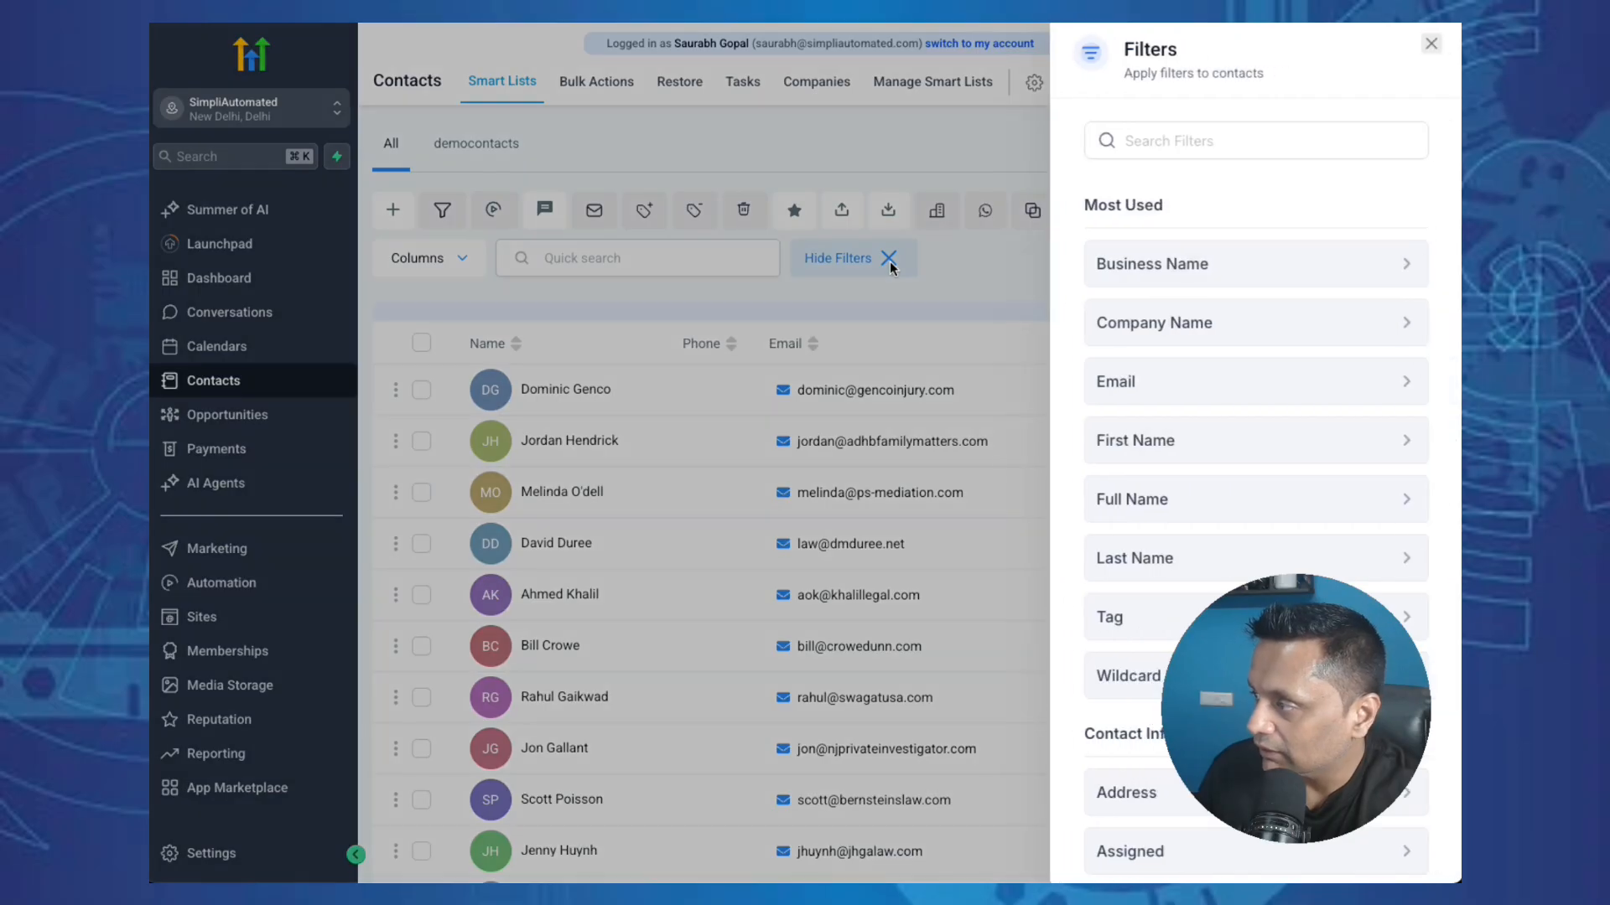
{"action": "left_click", "coordinate": [891, 260]}
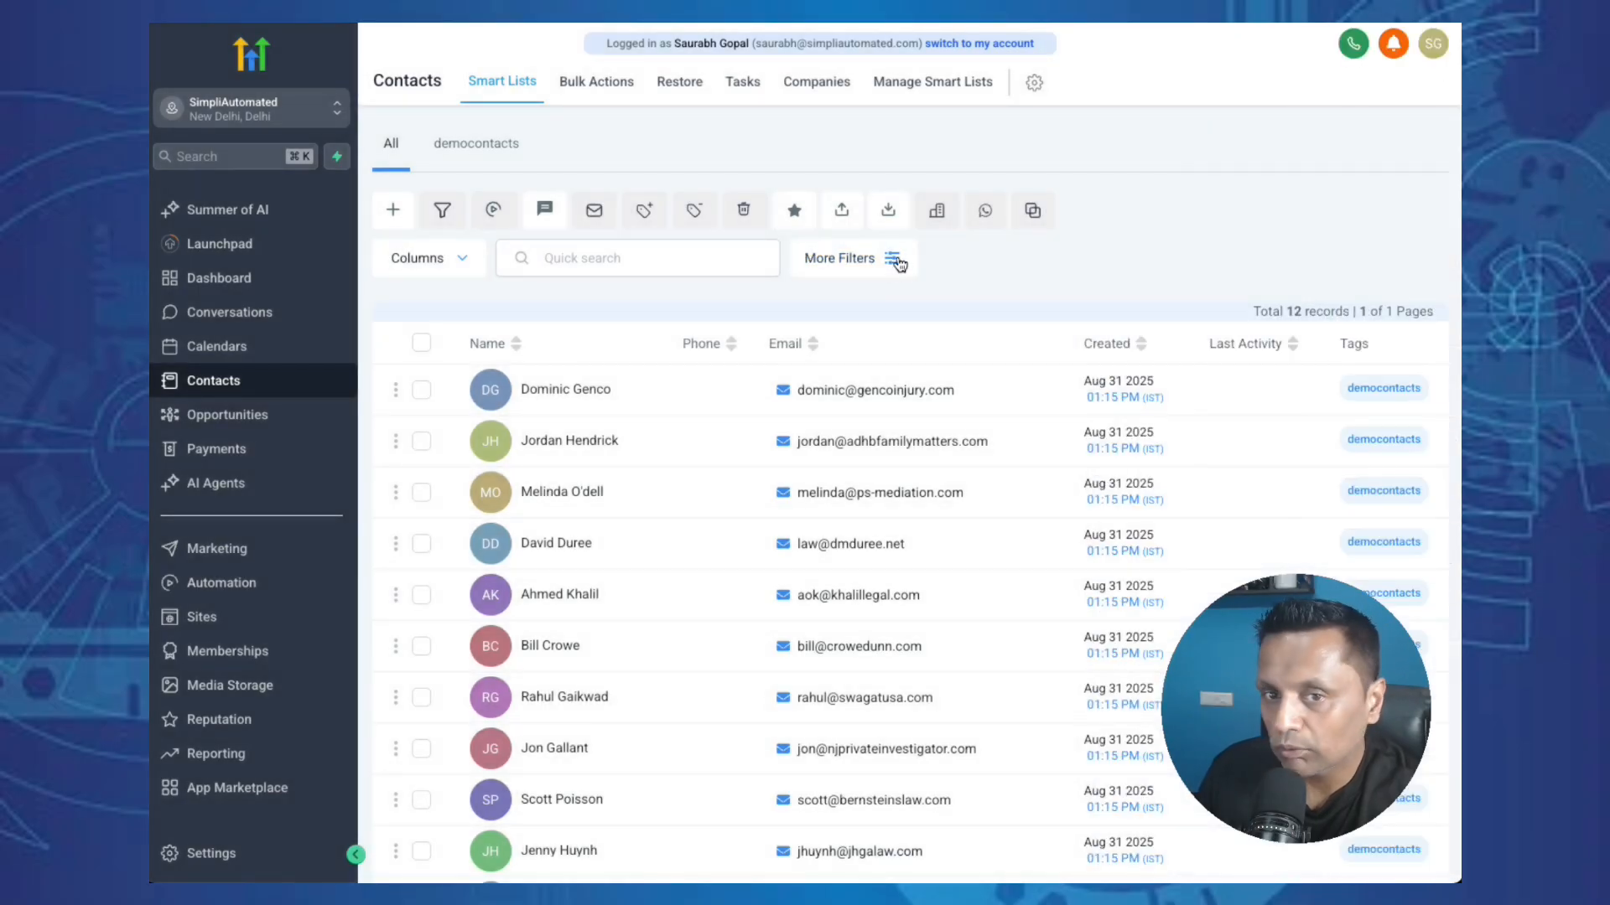
- Filter the contacts list to those whose Tag is test, and close the filter options
{"action": "left_click", "coordinate": [896, 262]}
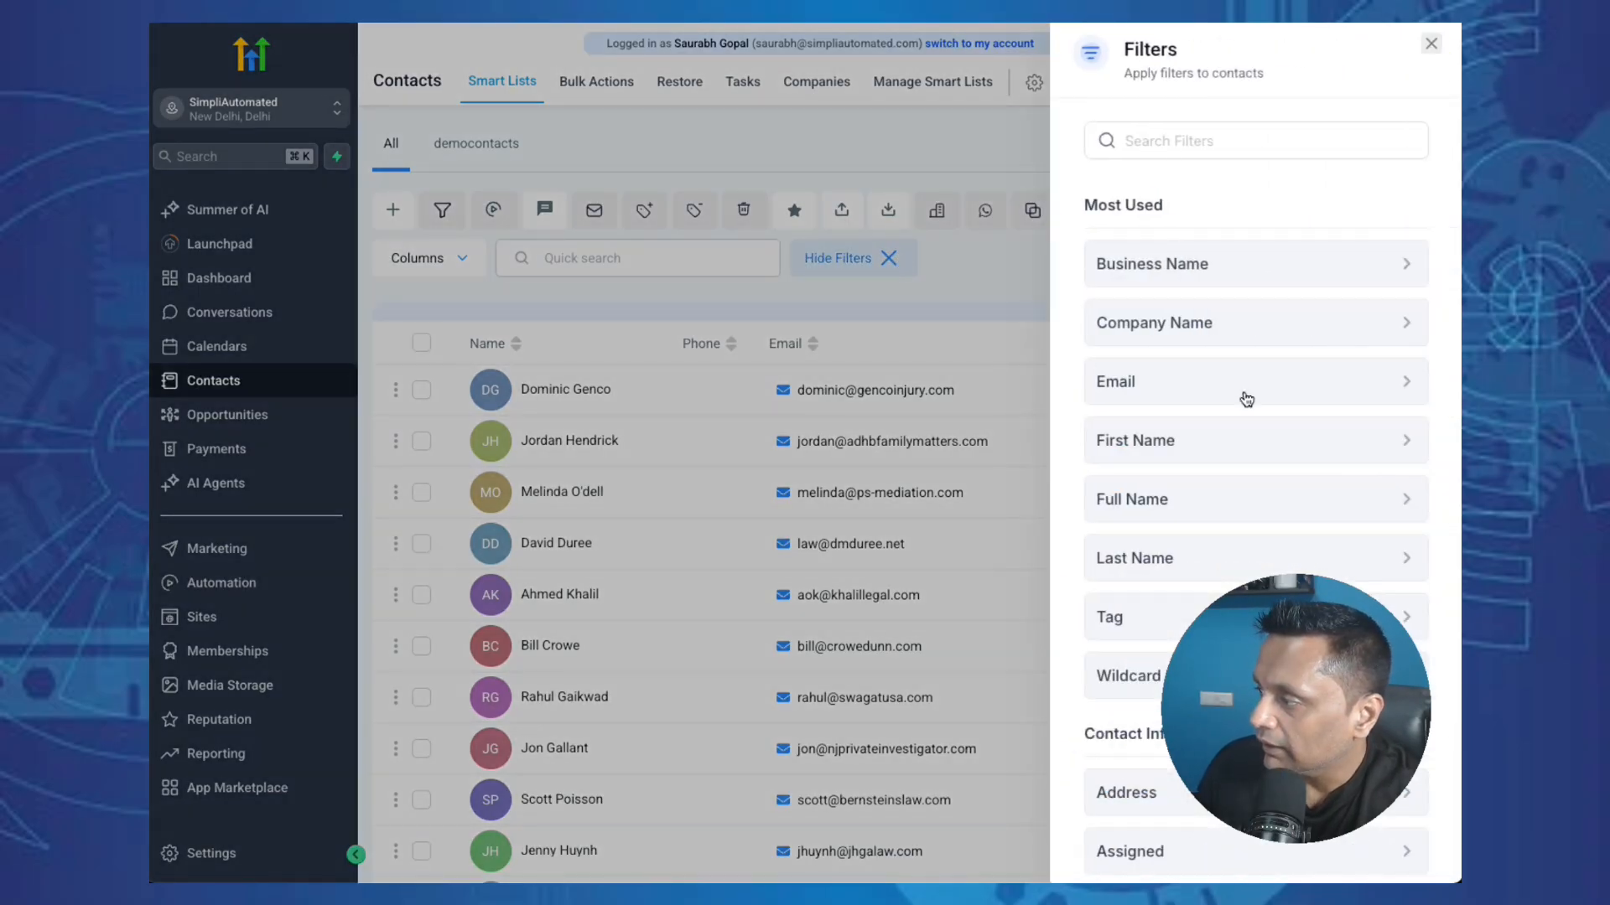
{"action": "scroll", "coordinate": [1246, 399], "scroll_direction": "down", "scroll_amount": 3}
{"action": "scroll", "coordinate": [1247, 399], "scroll_direction": "down", "scroll_amount": 2}
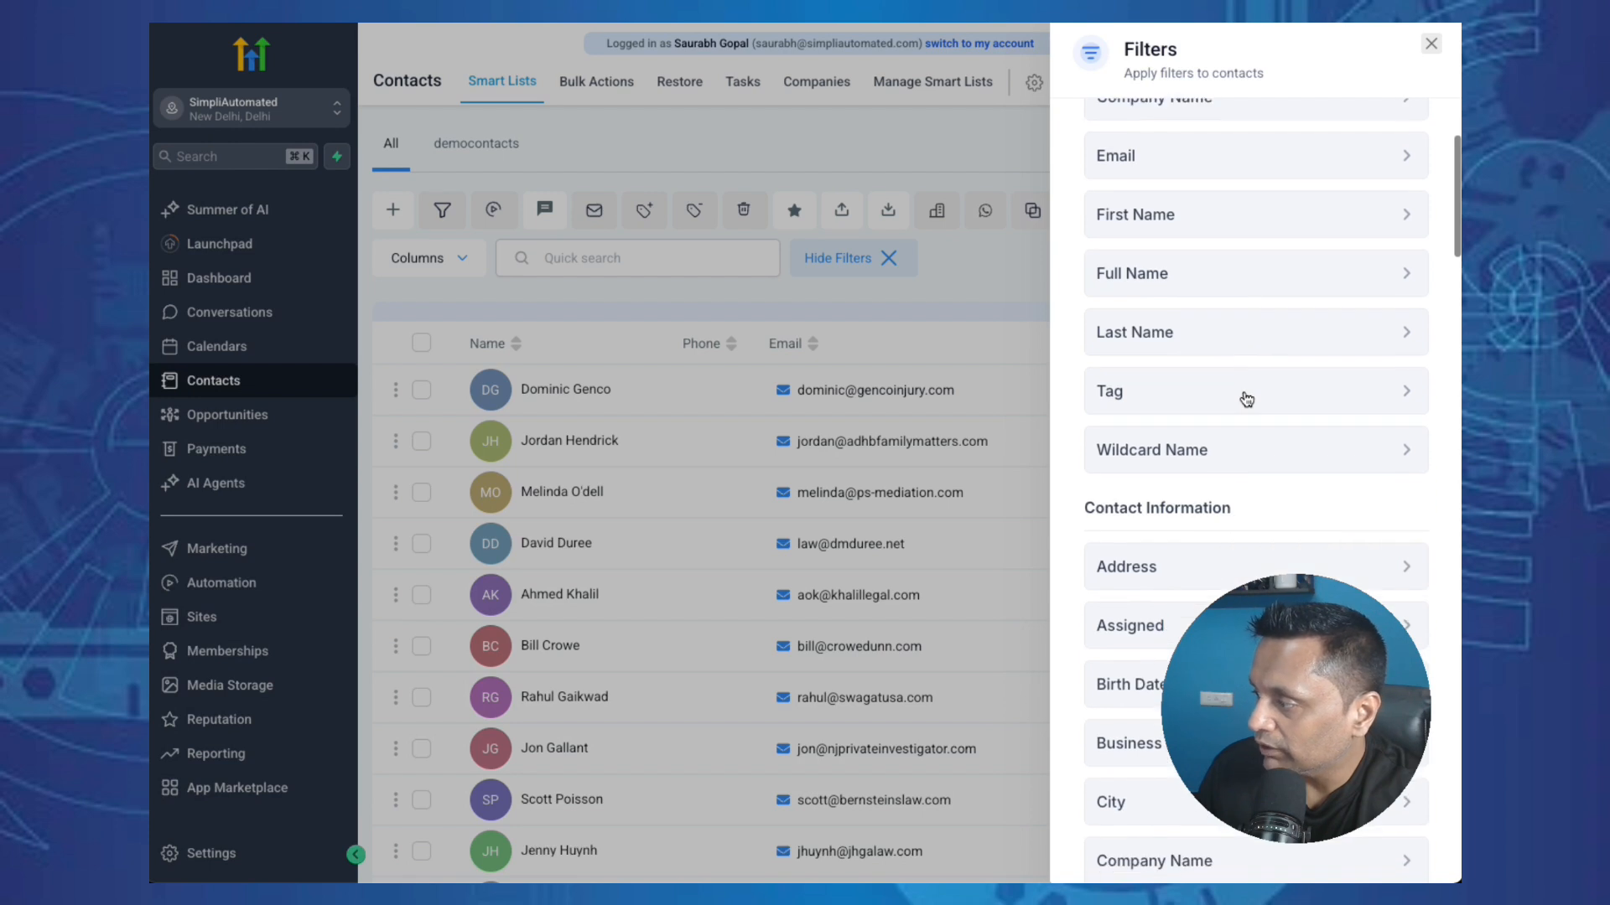
{"action": "scroll", "coordinate": [1247, 399], "scroll_direction": "up", "scroll_amount": 3}
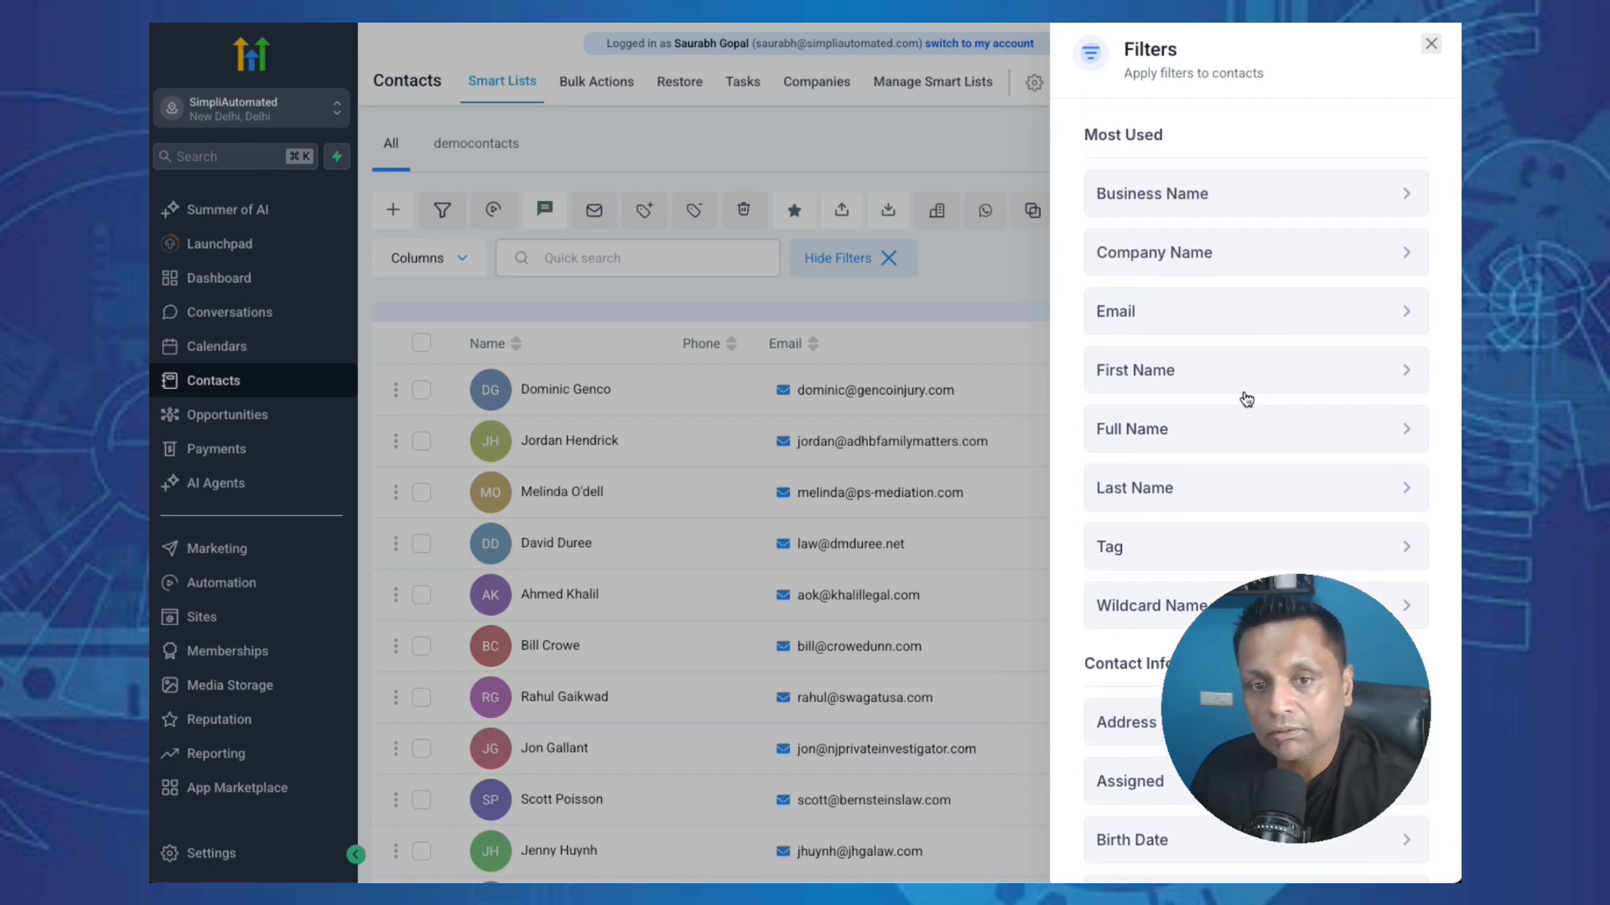
{"action": "left_click", "coordinate": [1197, 550]}
{"action": "left_click", "coordinate": [1134, 277]}
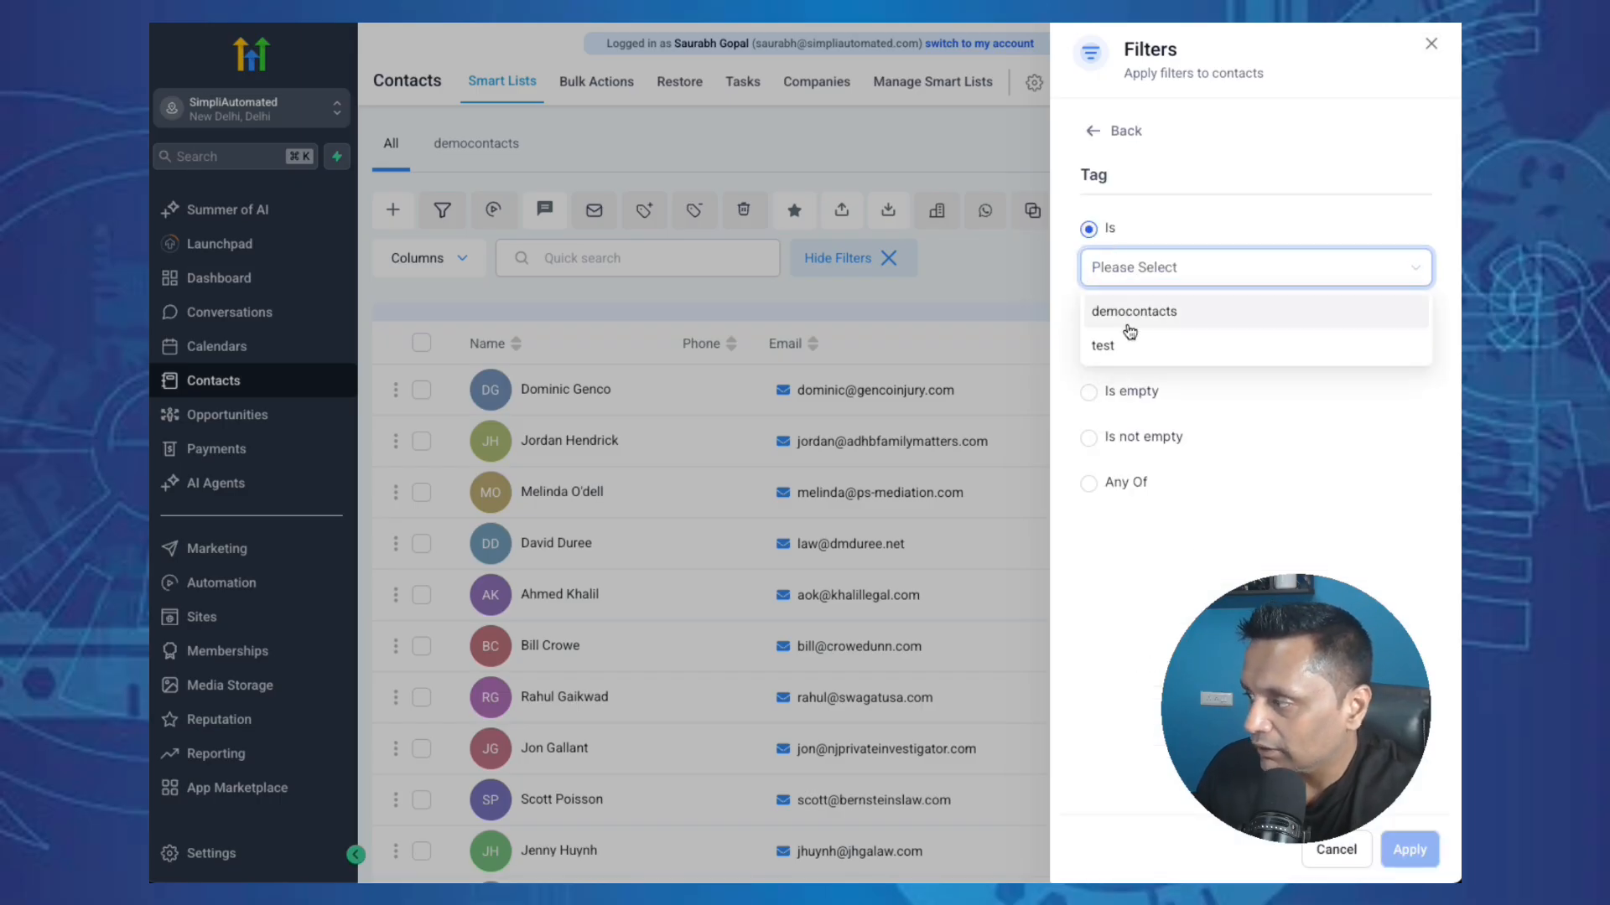
{"action": "left_click", "coordinate": [1129, 349]}
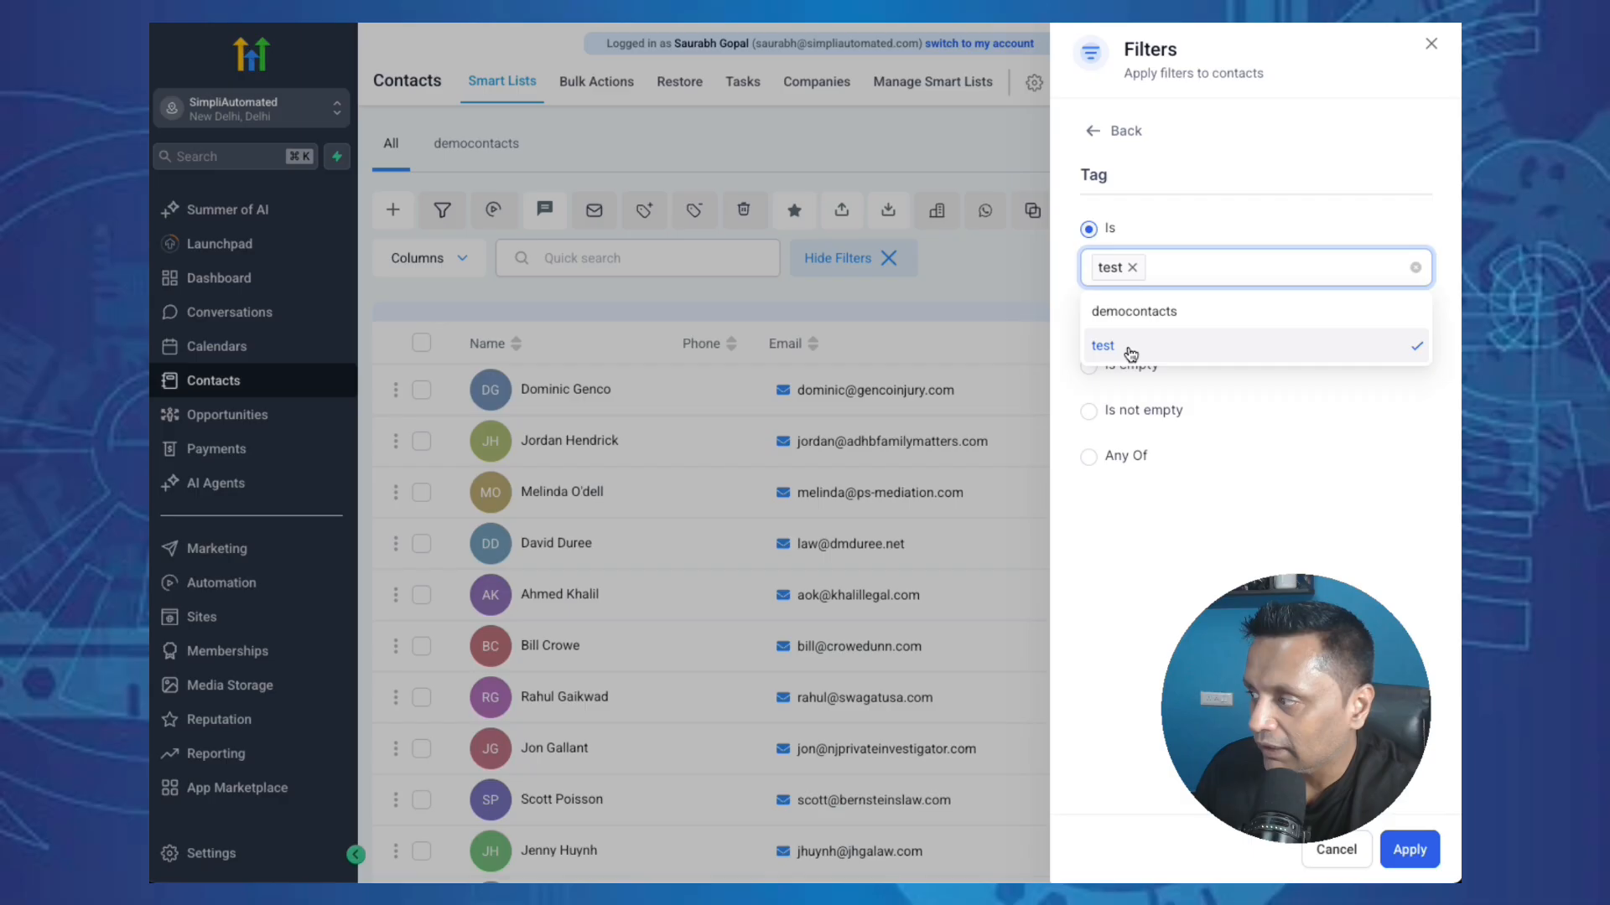
{"action": "left_click", "coordinate": [1254, 447]}
{"action": "left_click", "coordinate": [1400, 853]}
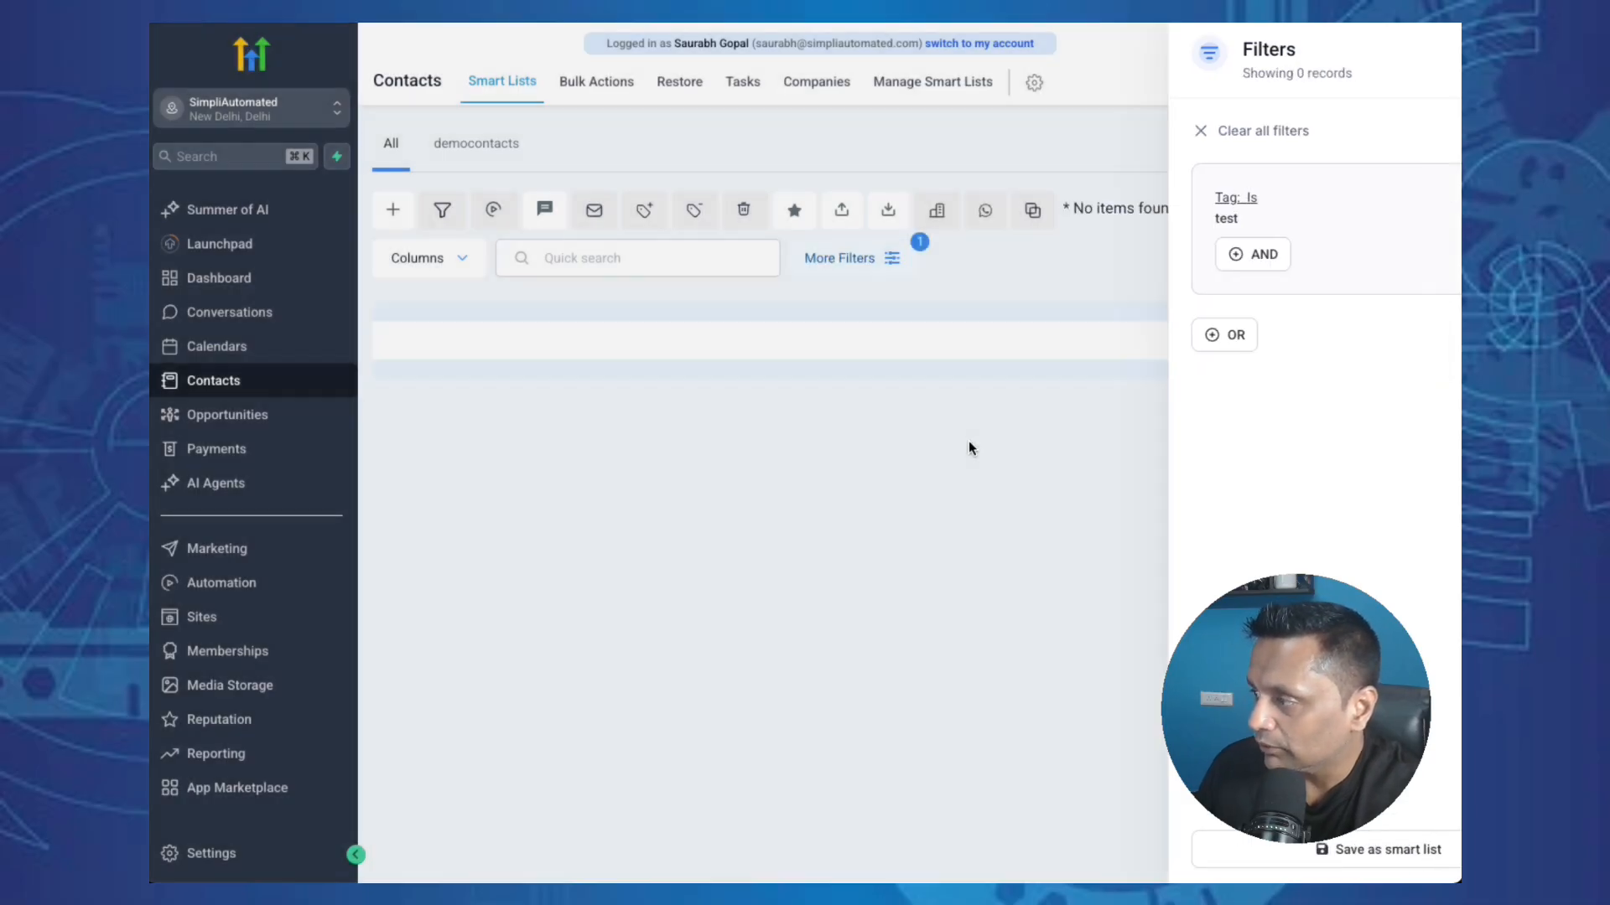
{"action": "left_click", "coordinate": [969, 440]}
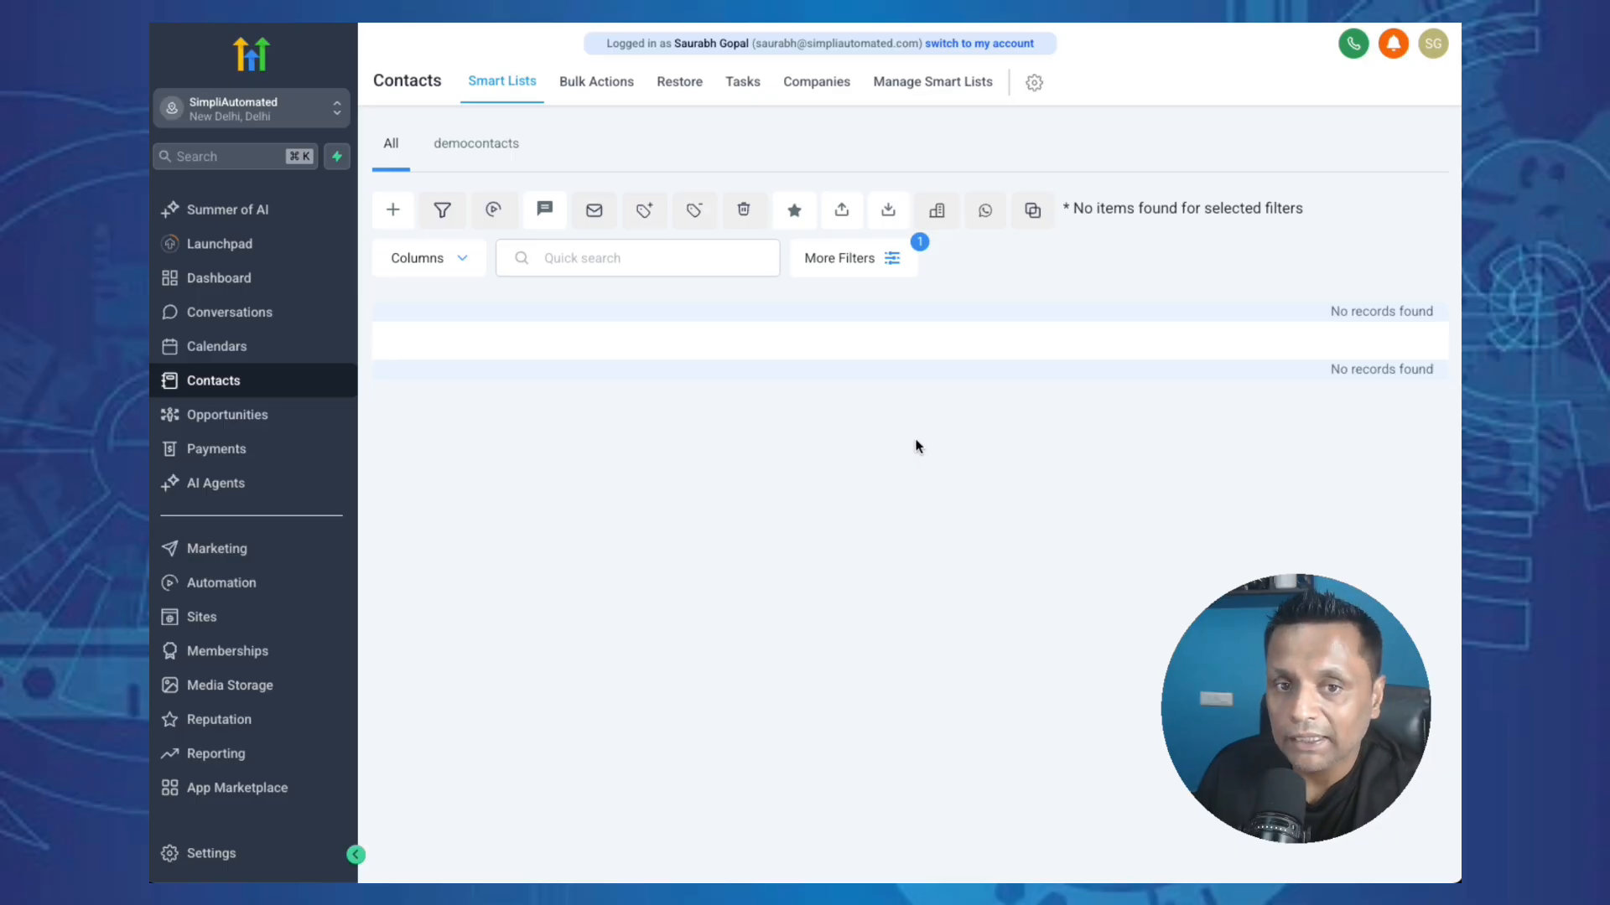
- Remove the test tag filter and filter the contacts list to those whose Tag is democontacts
{"action": "left_click", "coordinate": [891, 258]}
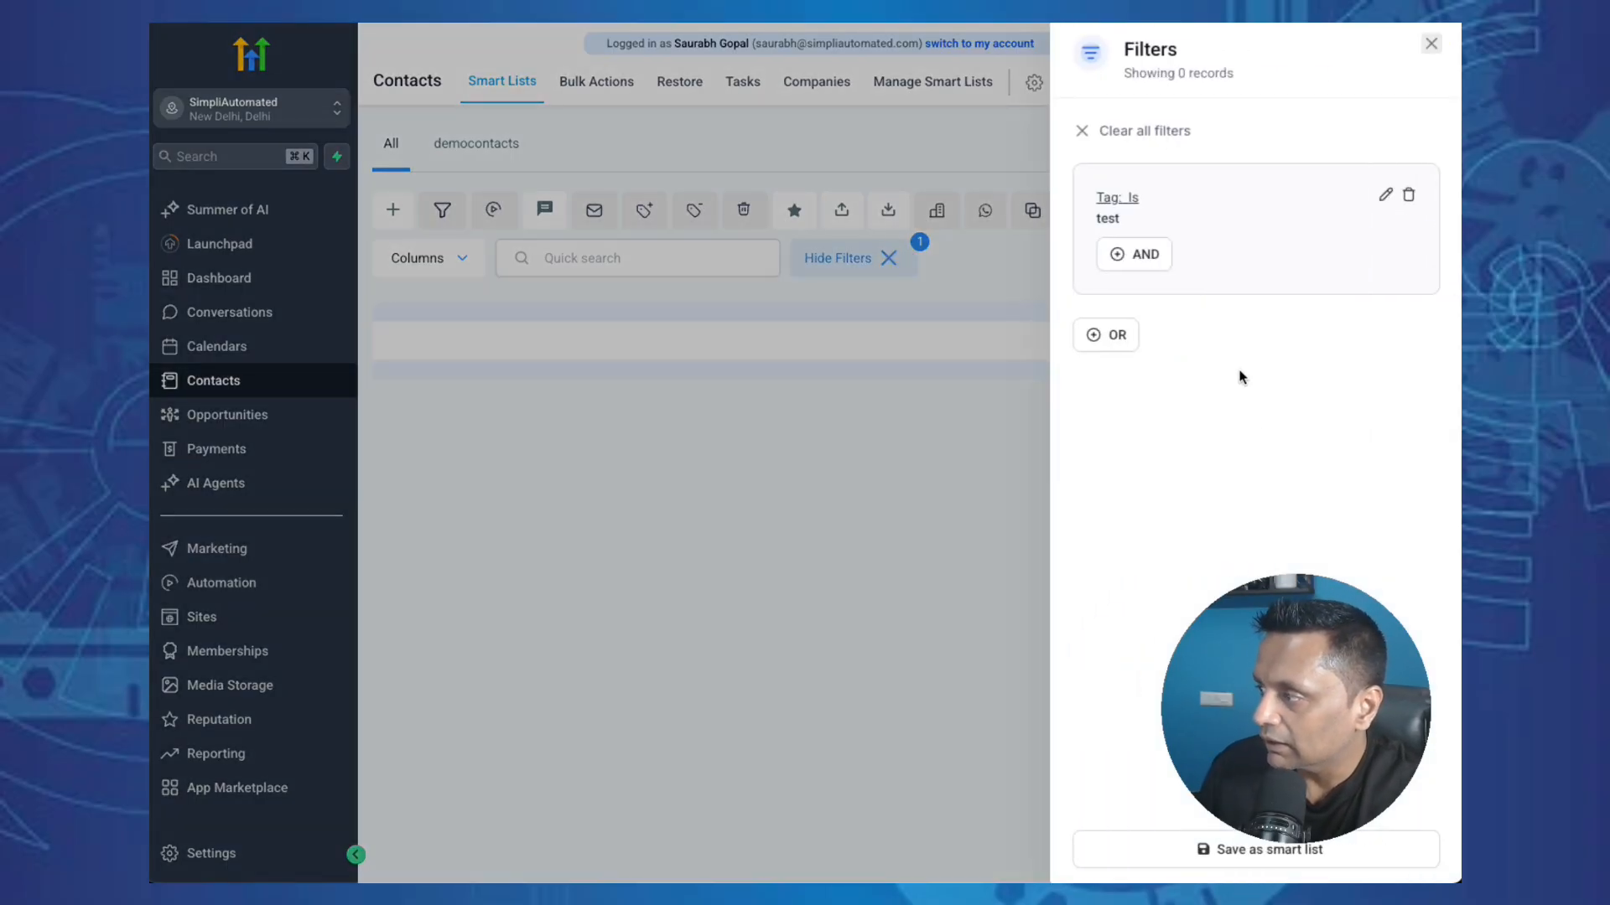
{"action": "left_click", "coordinate": [1409, 195]}
{"action": "left_click", "coordinate": [1159, 619]}
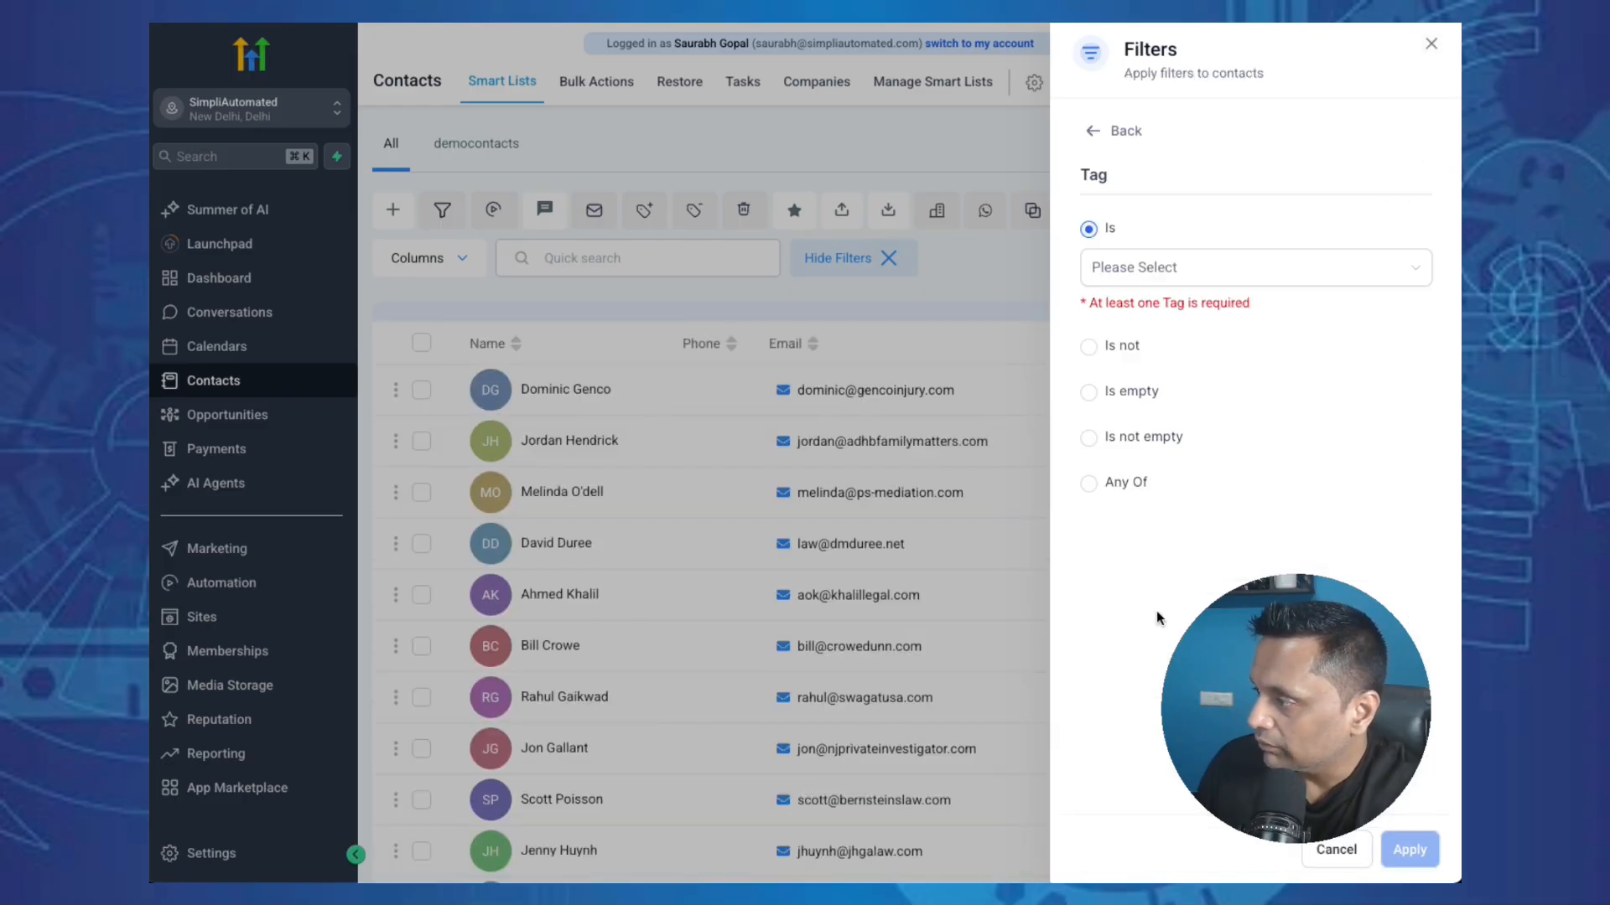
{"action": "left_click", "coordinate": [1114, 266]}
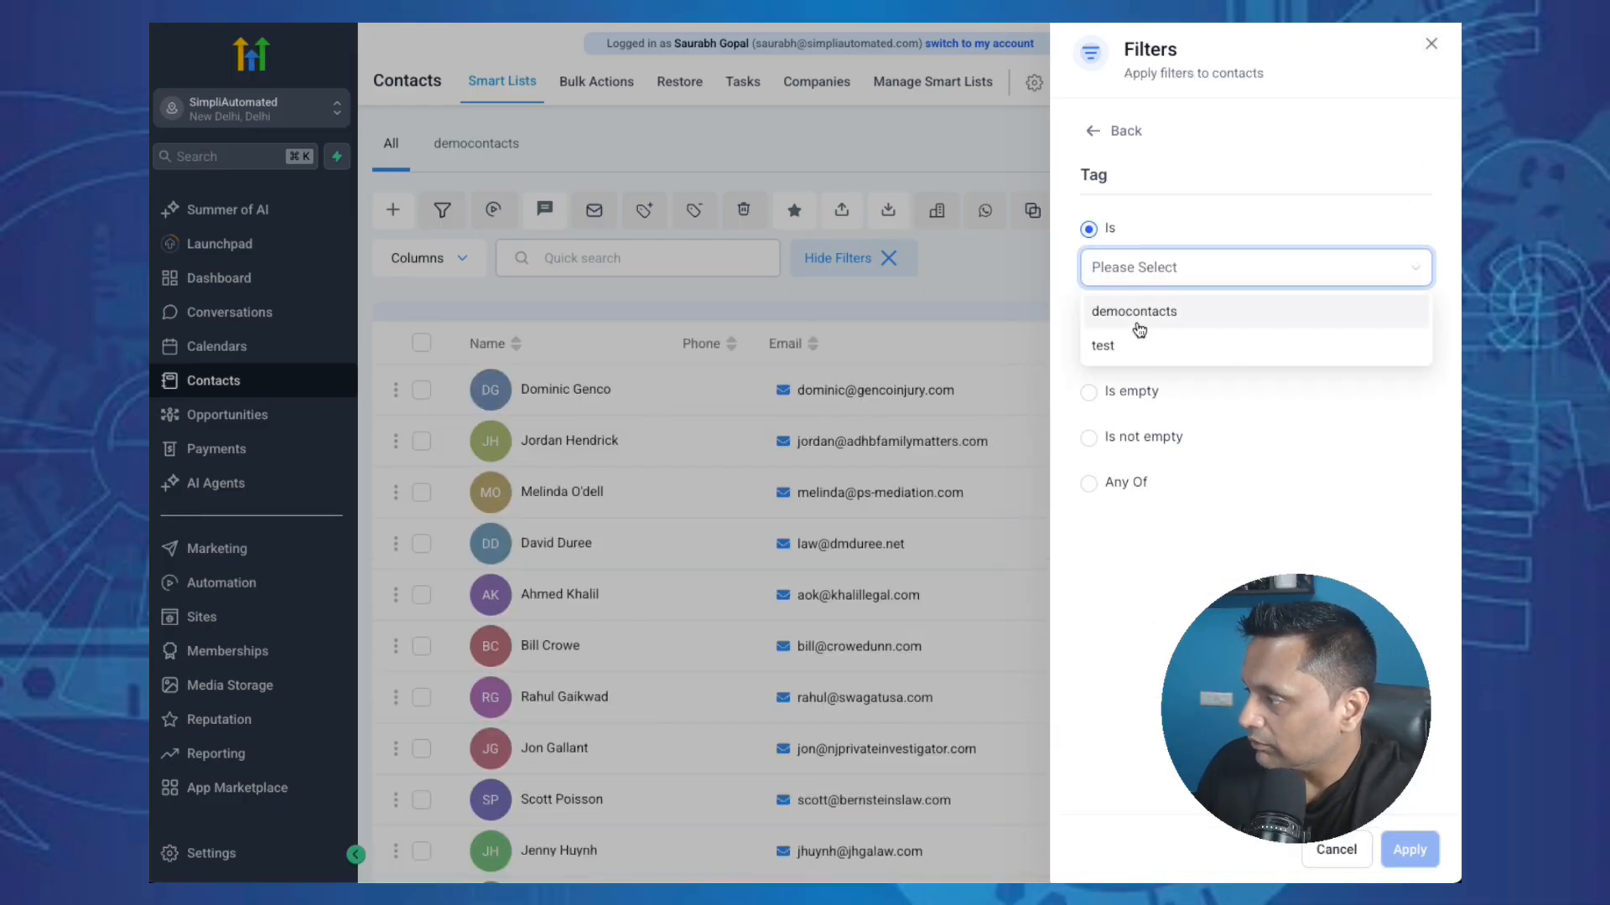
{"action": "left_click", "coordinate": [1139, 313]}
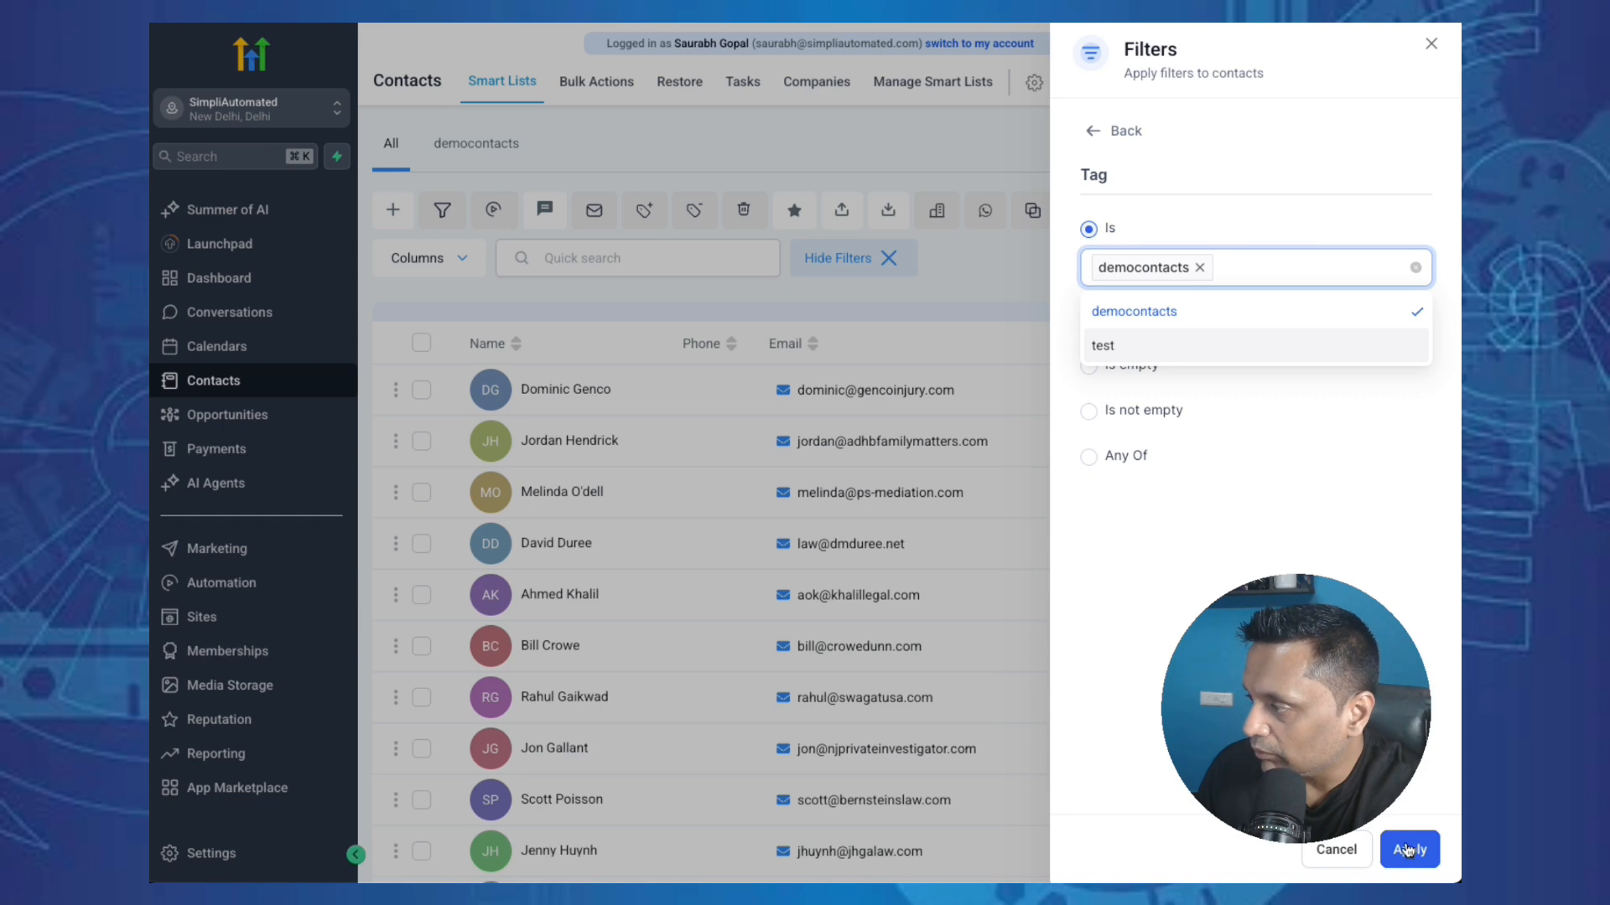
{"action": "left_click", "coordinate": [1410, 848]}
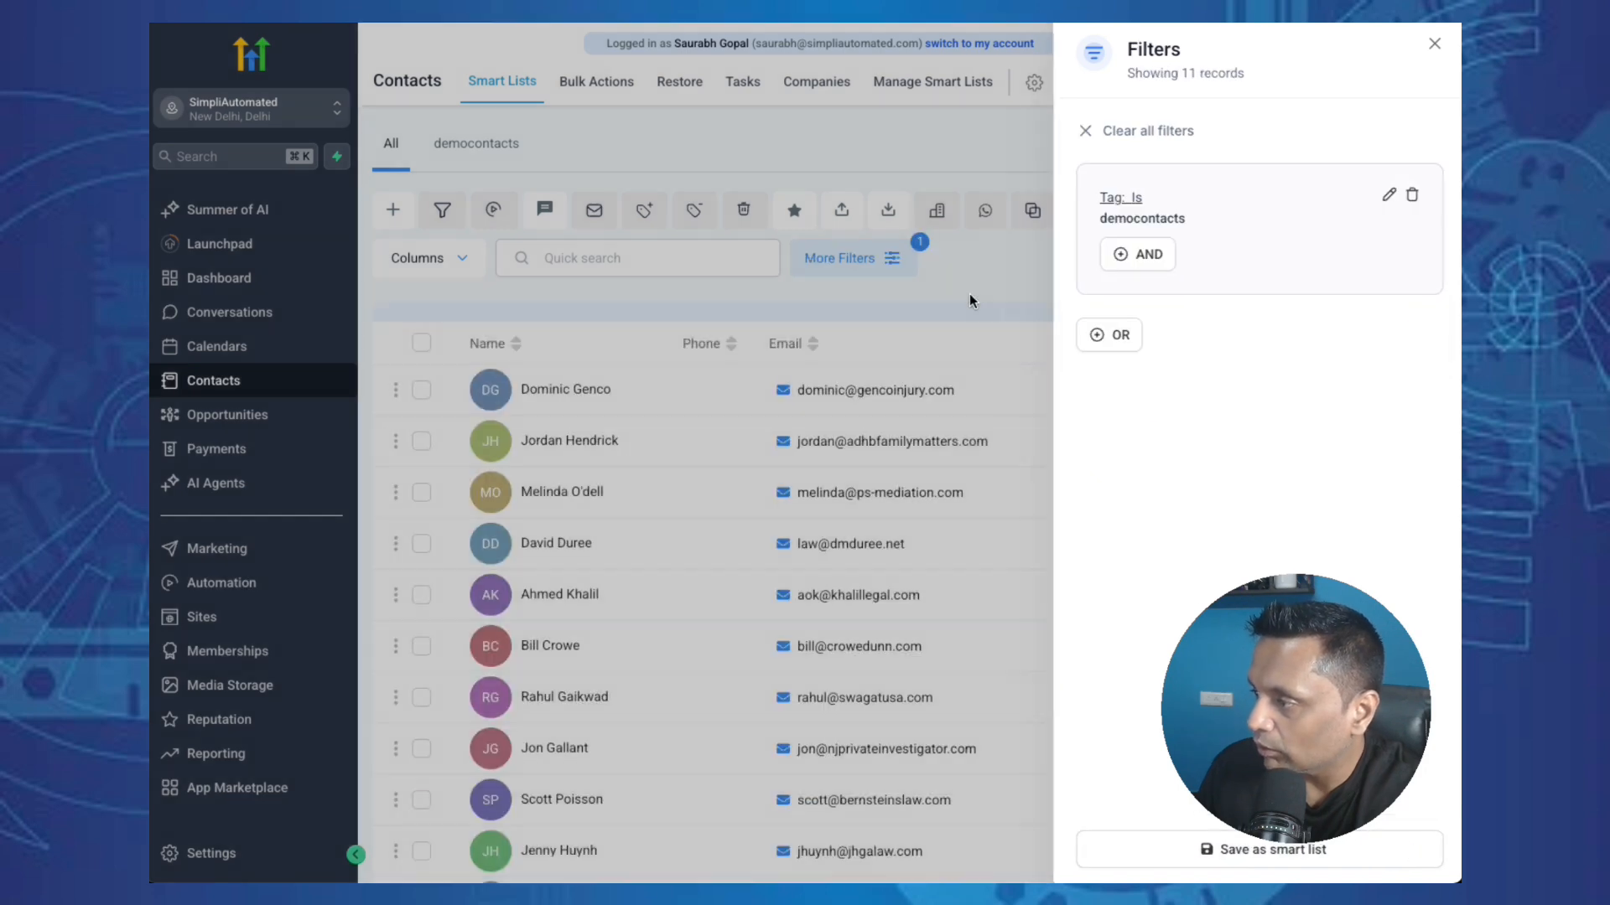
- Remove the democontacts tag filter and look through the whole list of available contact filters, down to the custom fields
{"action": "left_click", "coordinate": [969, 293]}
{"action": "left_click", "coordinate": [882, 257]}
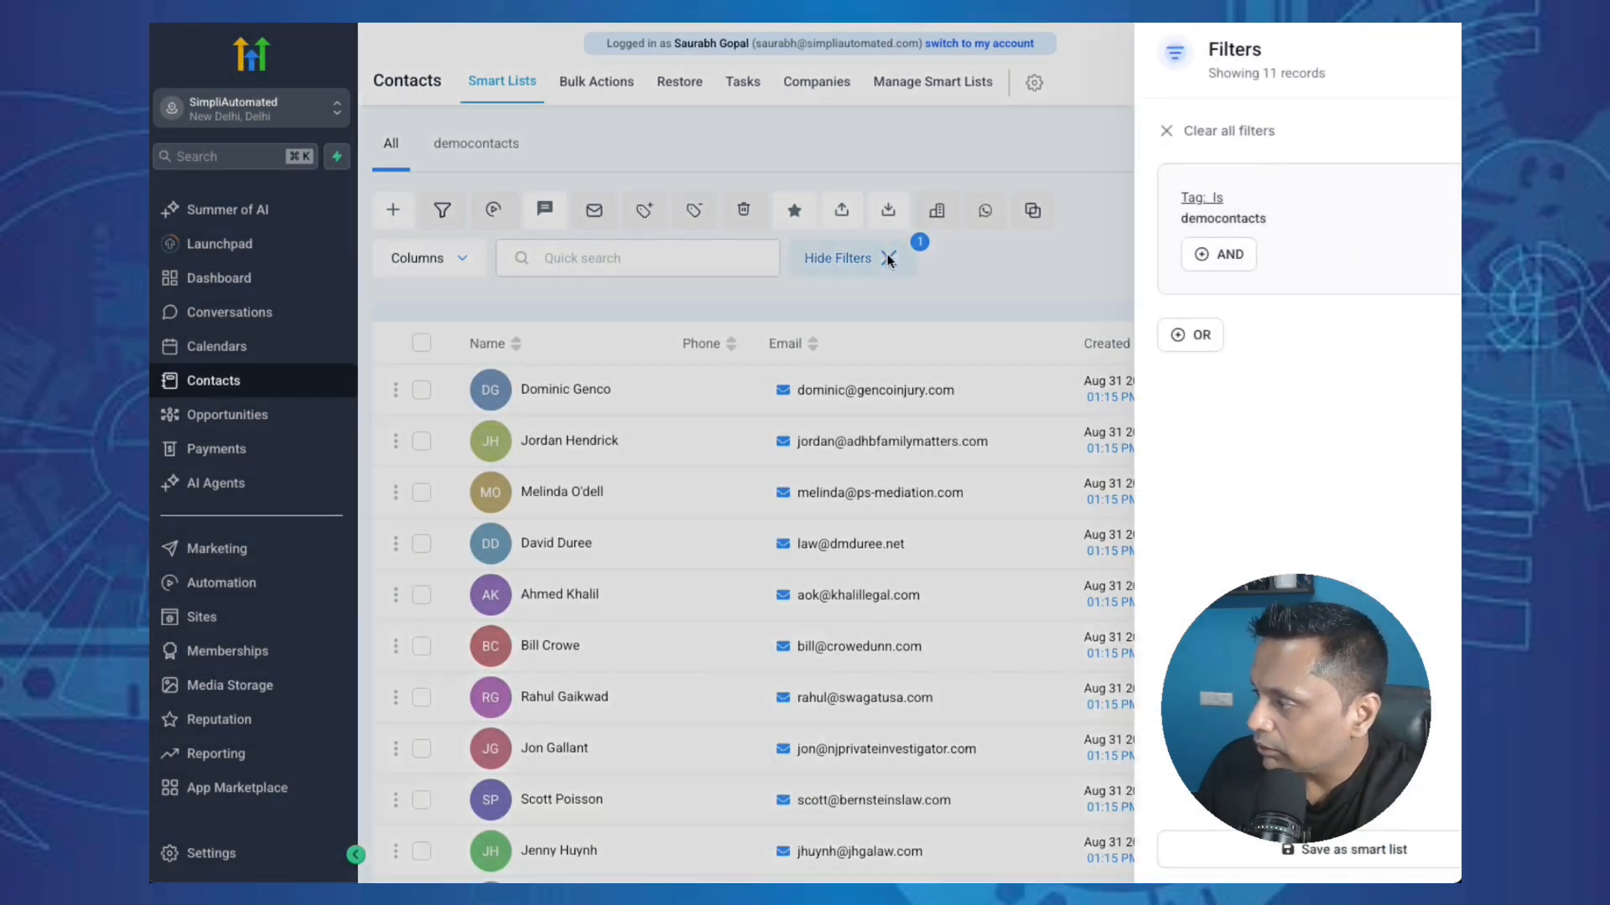
{"action": "left_click", "coordinate": [1409, 198]}
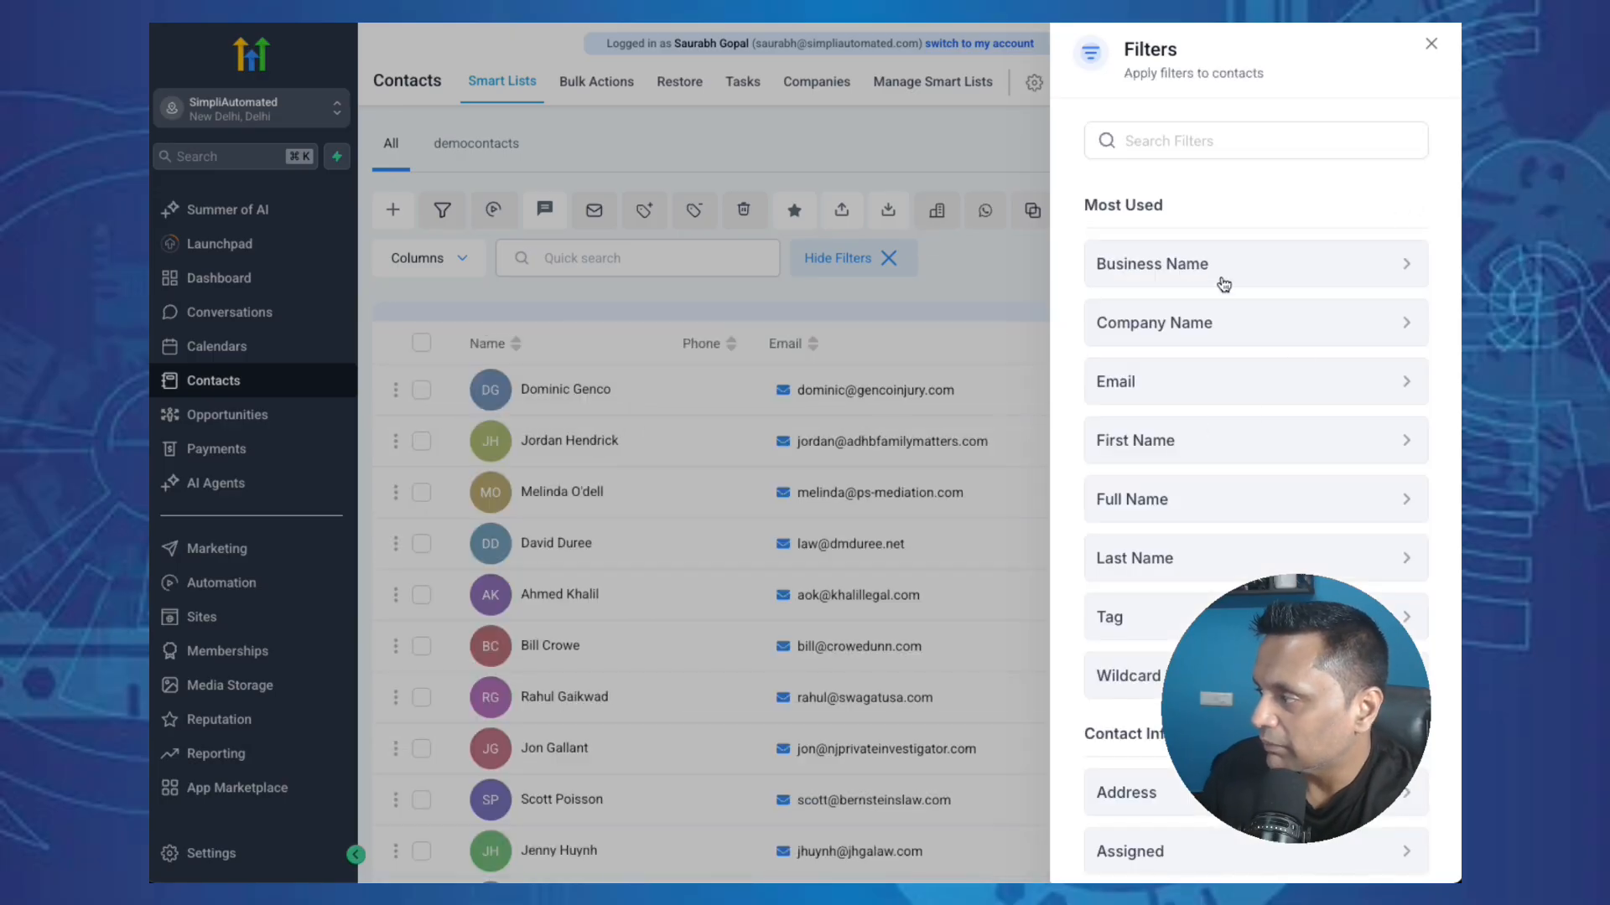
{"action": "scroll", "coordinate": [1215, 484], "scroll_direction": "down", "scroll_amount": 3}
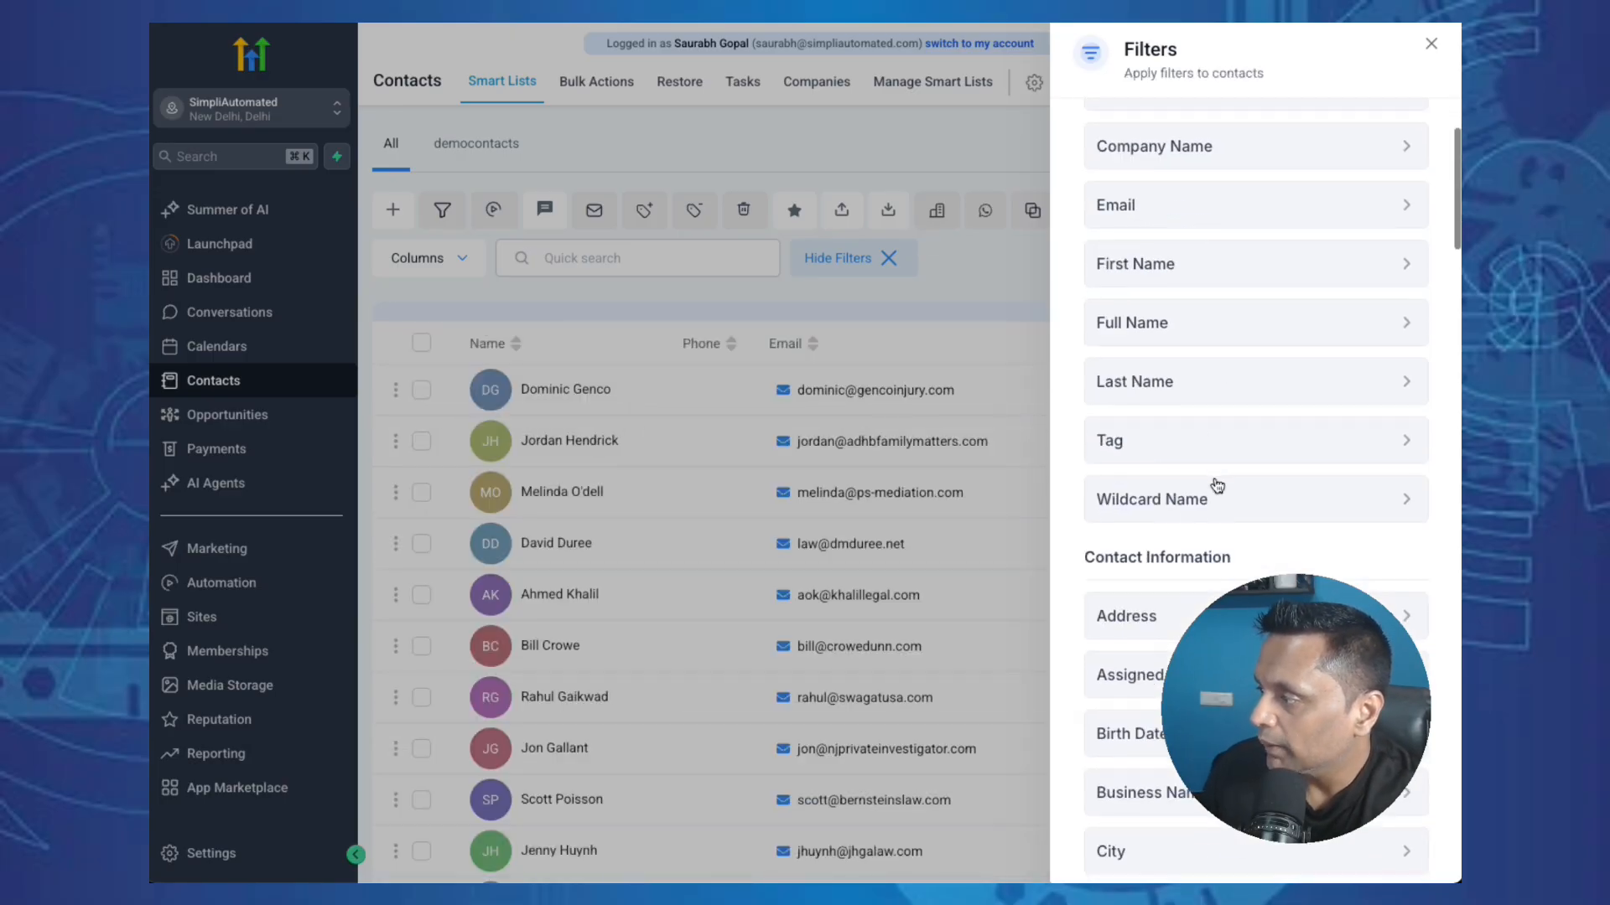
{"action": "scroll", "coordinate": [1217, 487], "scroll_direction": "down", "scroll_amount": 11}
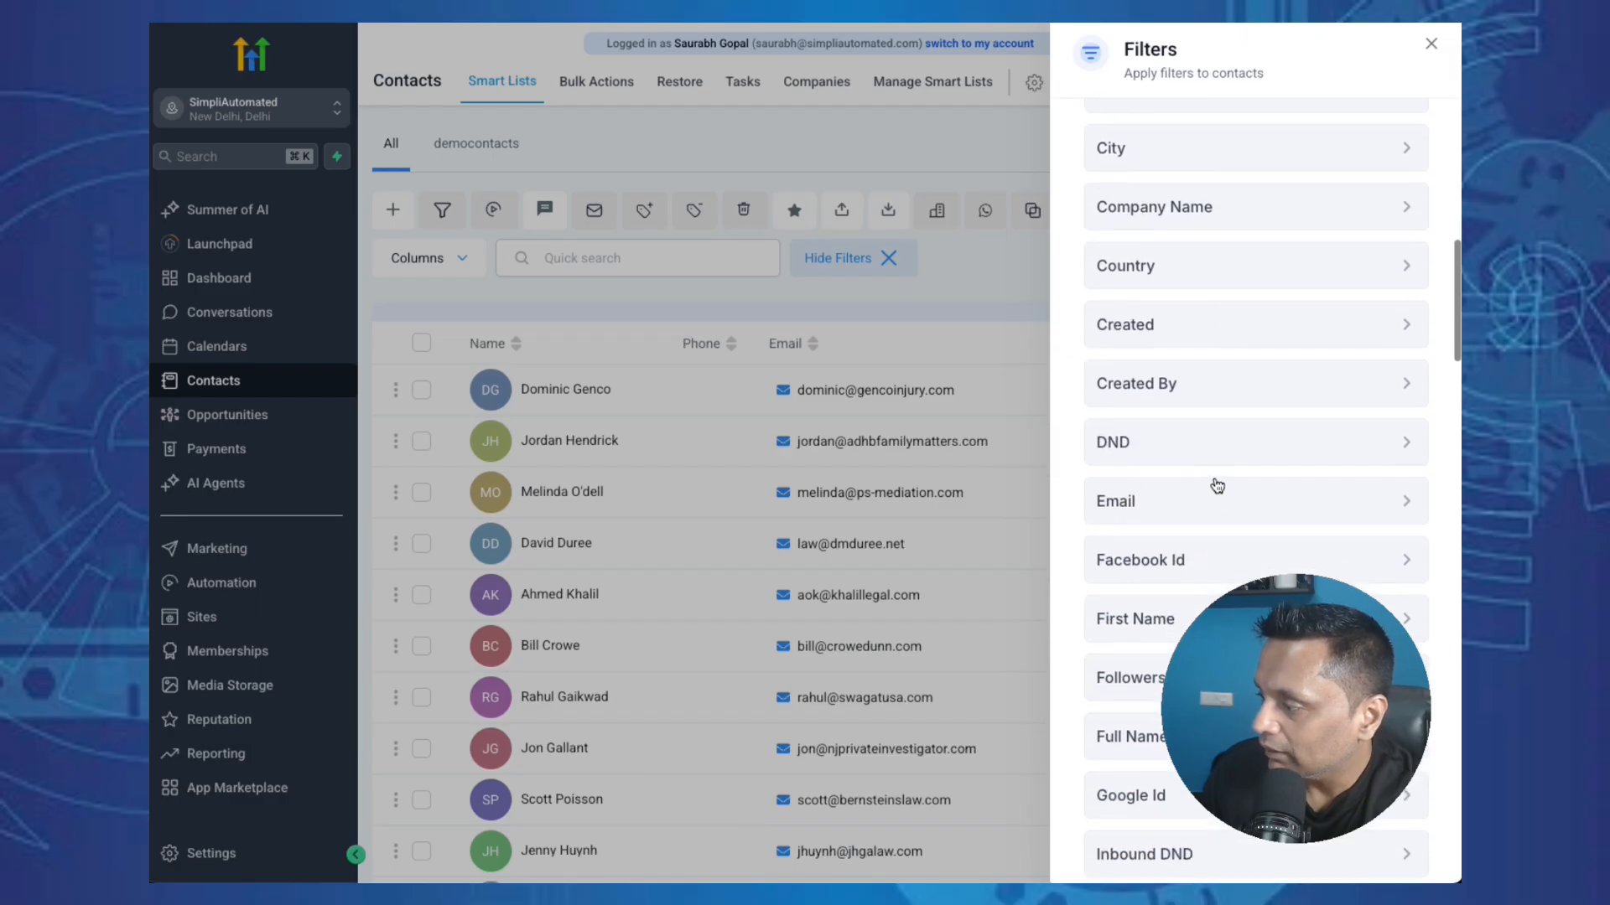
{"action": "scroll", "coordinate": [1216, 486], "scroll_direction": "down", "scroll_amount": 12}
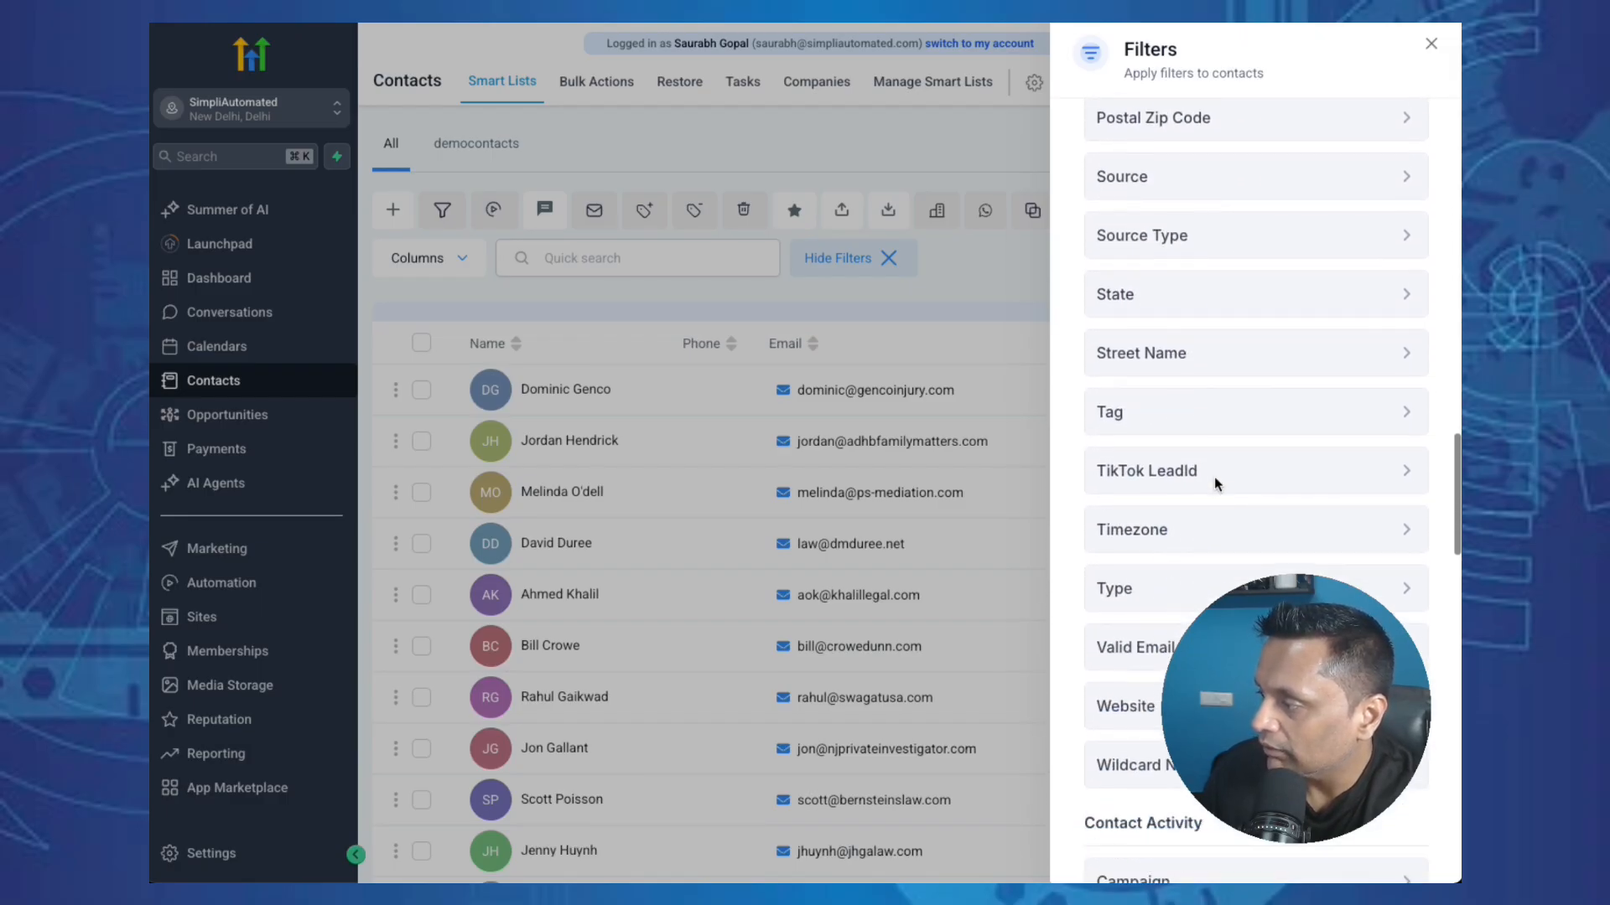
{"action": "scroll", "coordinate": [1214, 483], "scroll_direction": "down", "scroll_amount": 12}
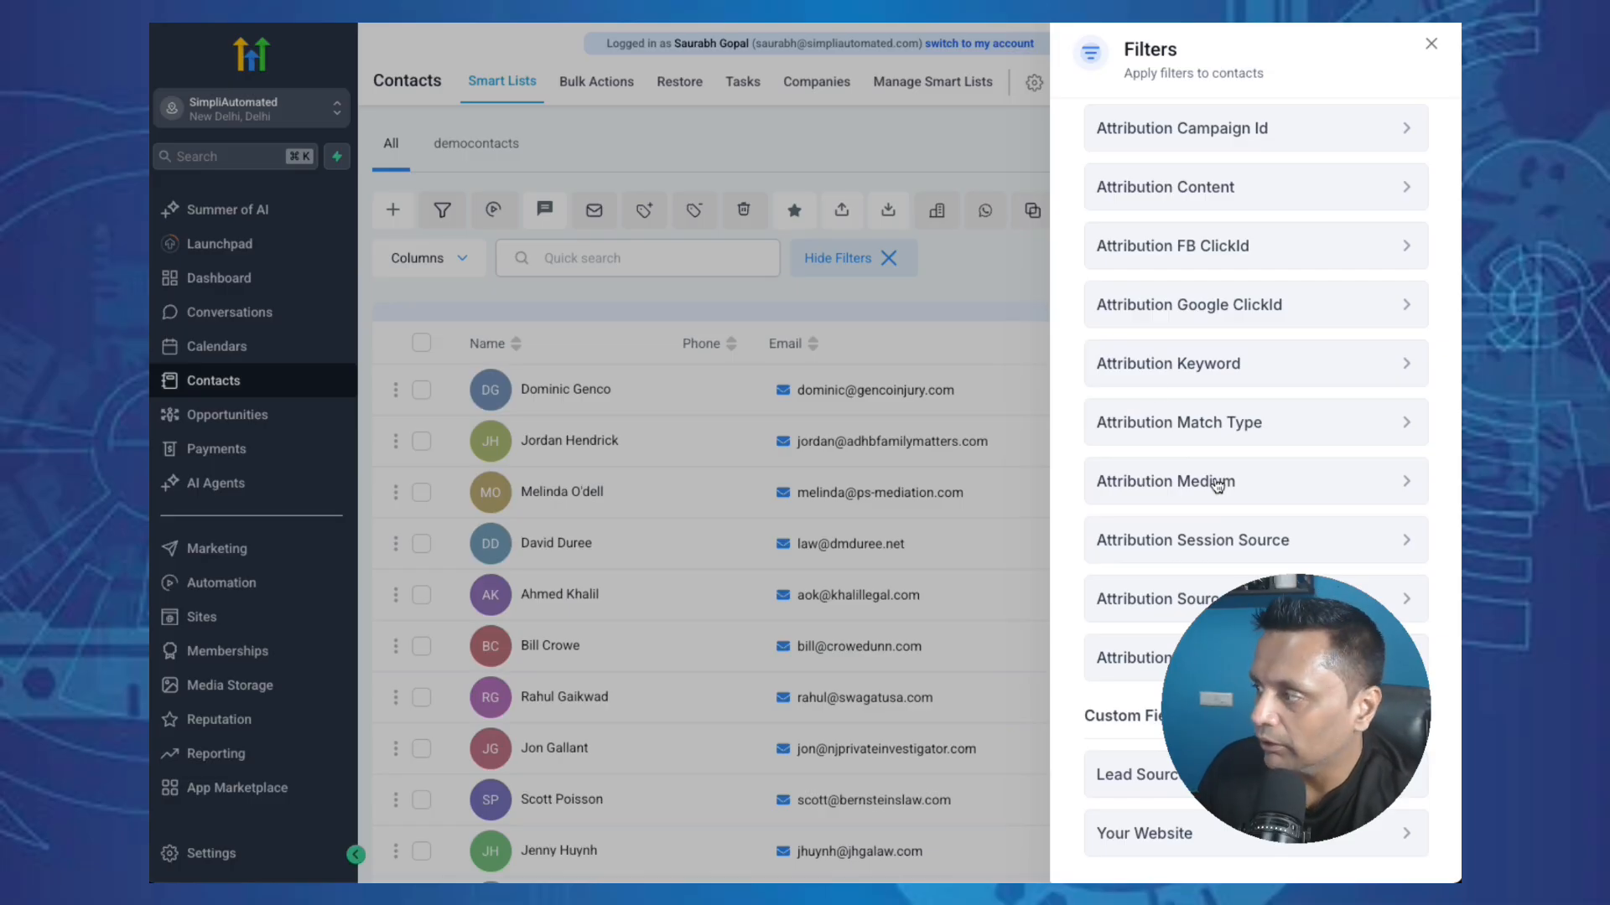
{"action": "scroll", "coordinate": [1189, 351], "scroll_direction": "up", "scroll_amount": 15}
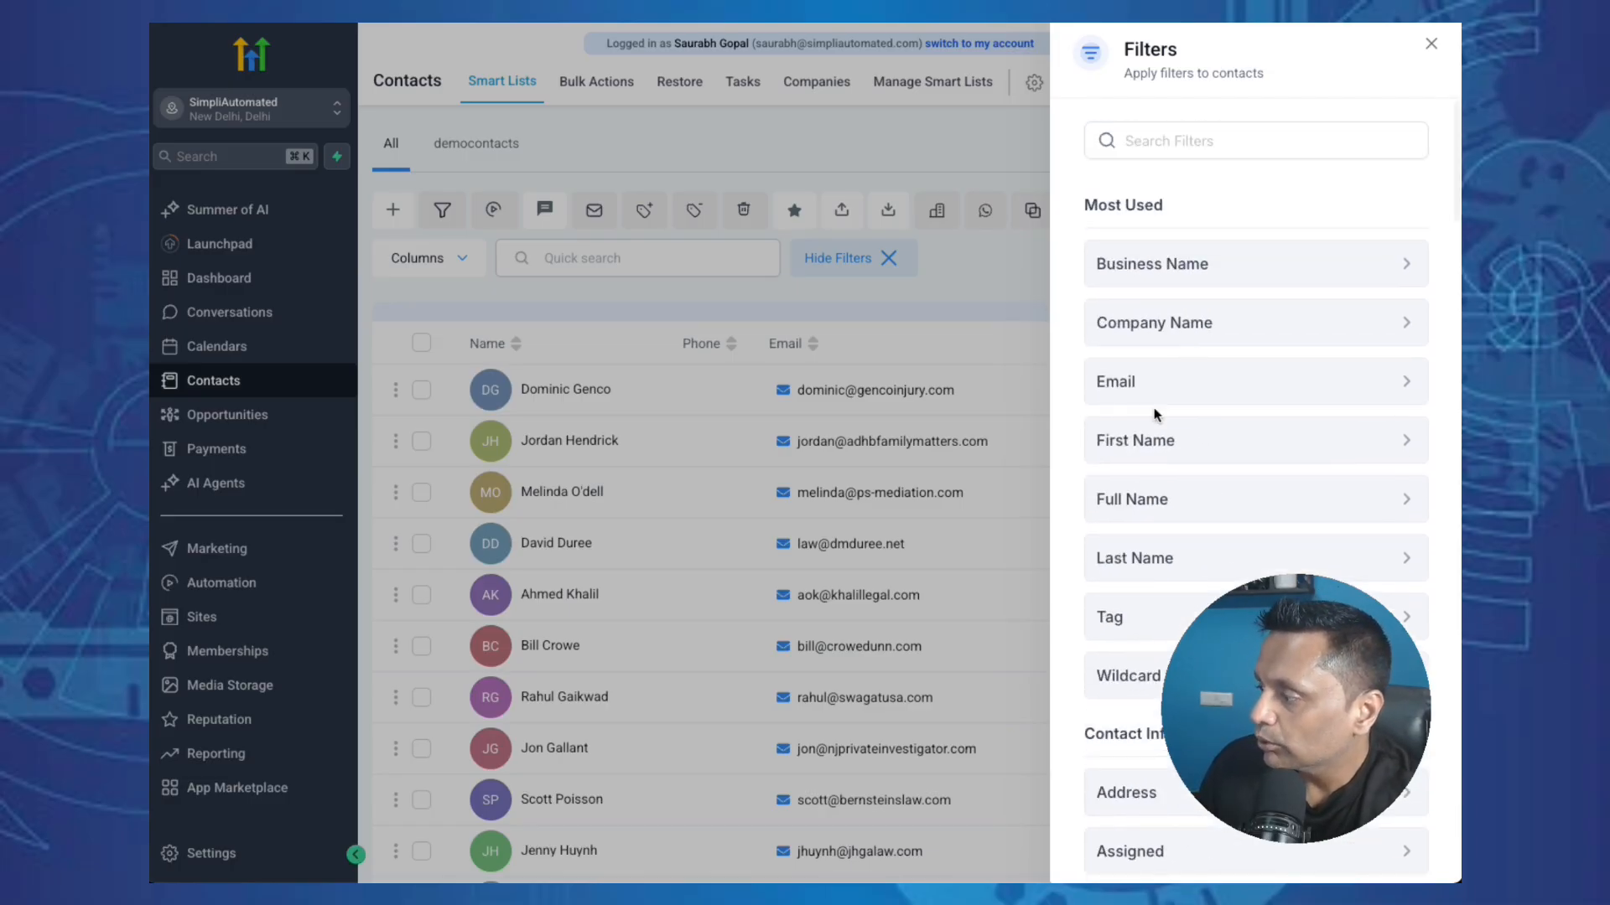
- Filter the contacts list again by setting Tag is democontacts
{"action": "left_click", "coordinate": [1144, 618]}
{"action": "left_click", "coordinate": [1155, 281]}
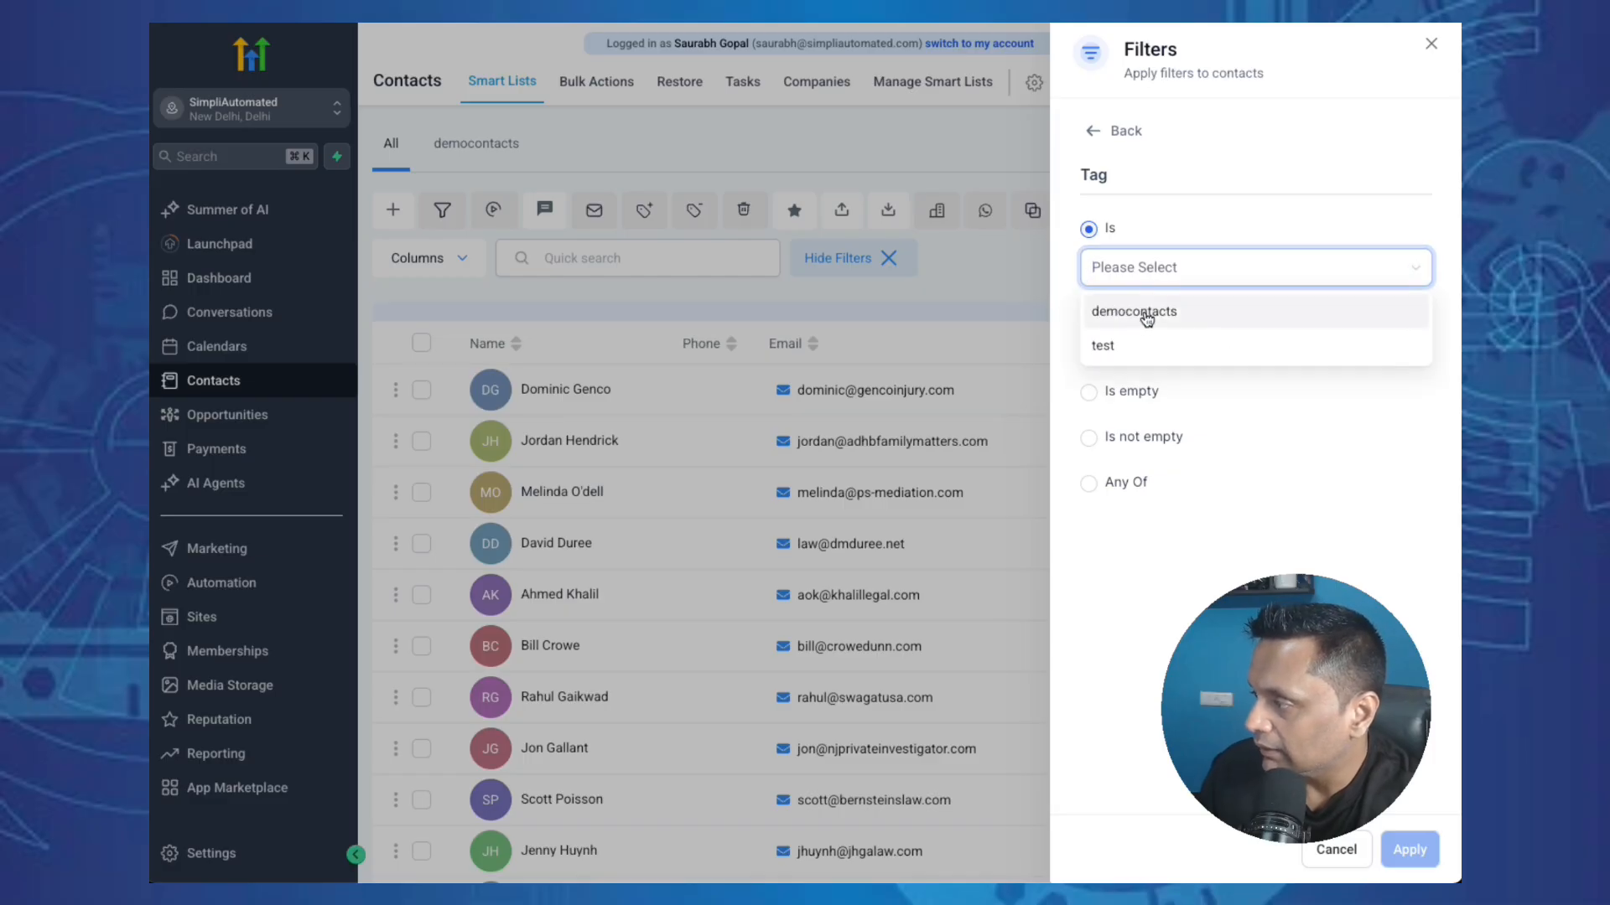
{"action": "left_click", "coordinate": [1146, 319]}
{"action": "left_click", "coordinate": [1234, 543]}
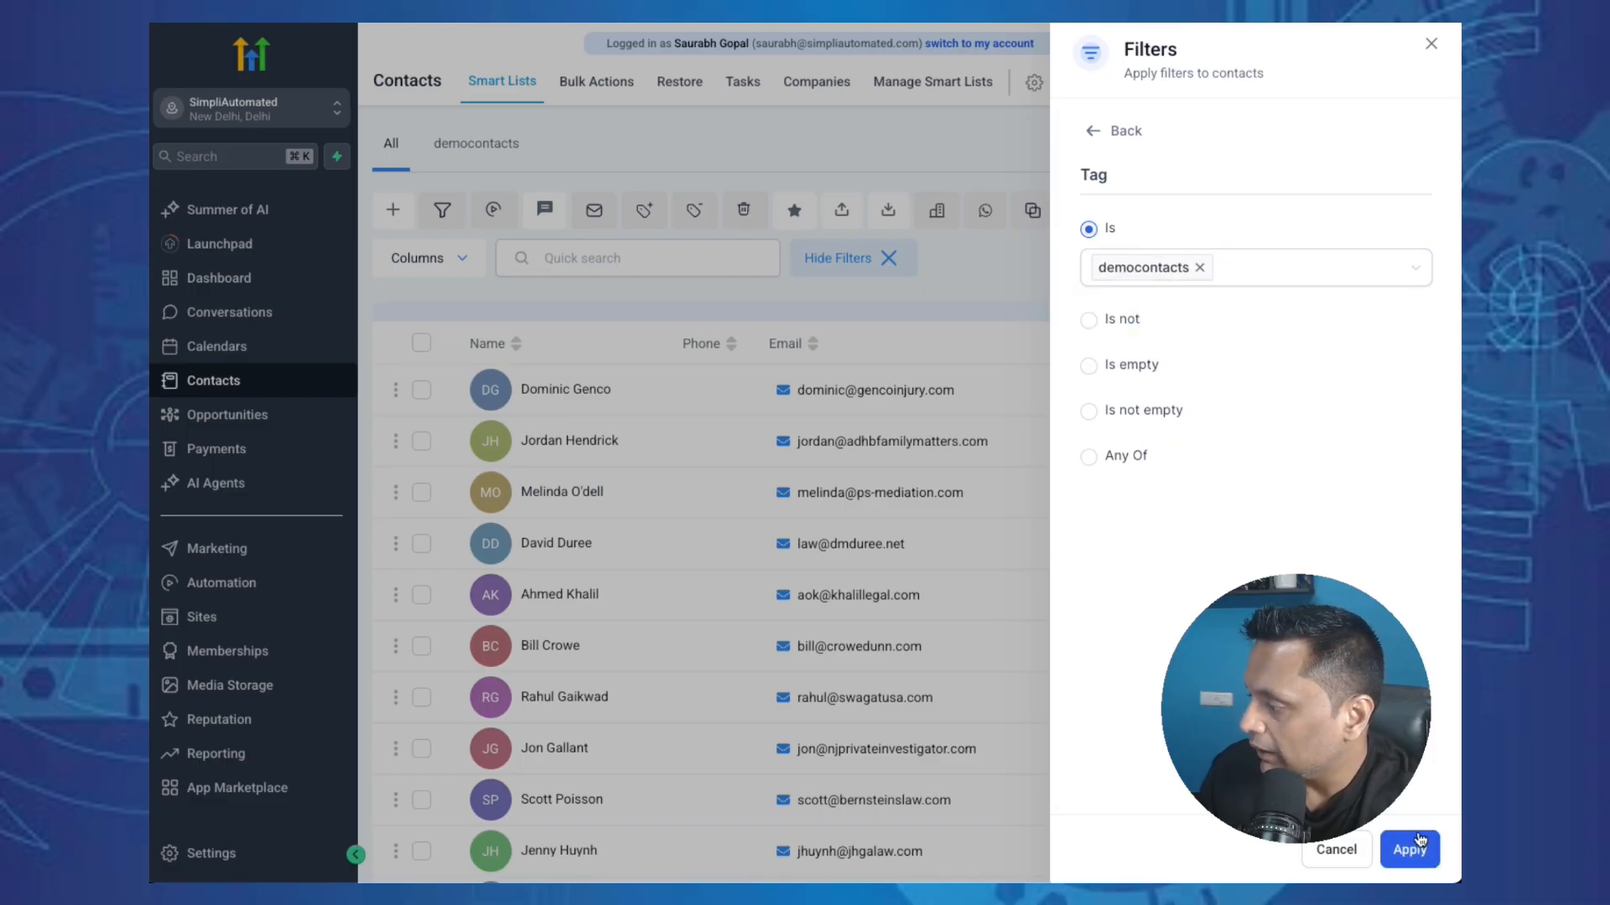
{"action": "left_click", "coordinate": [1418, 837]}
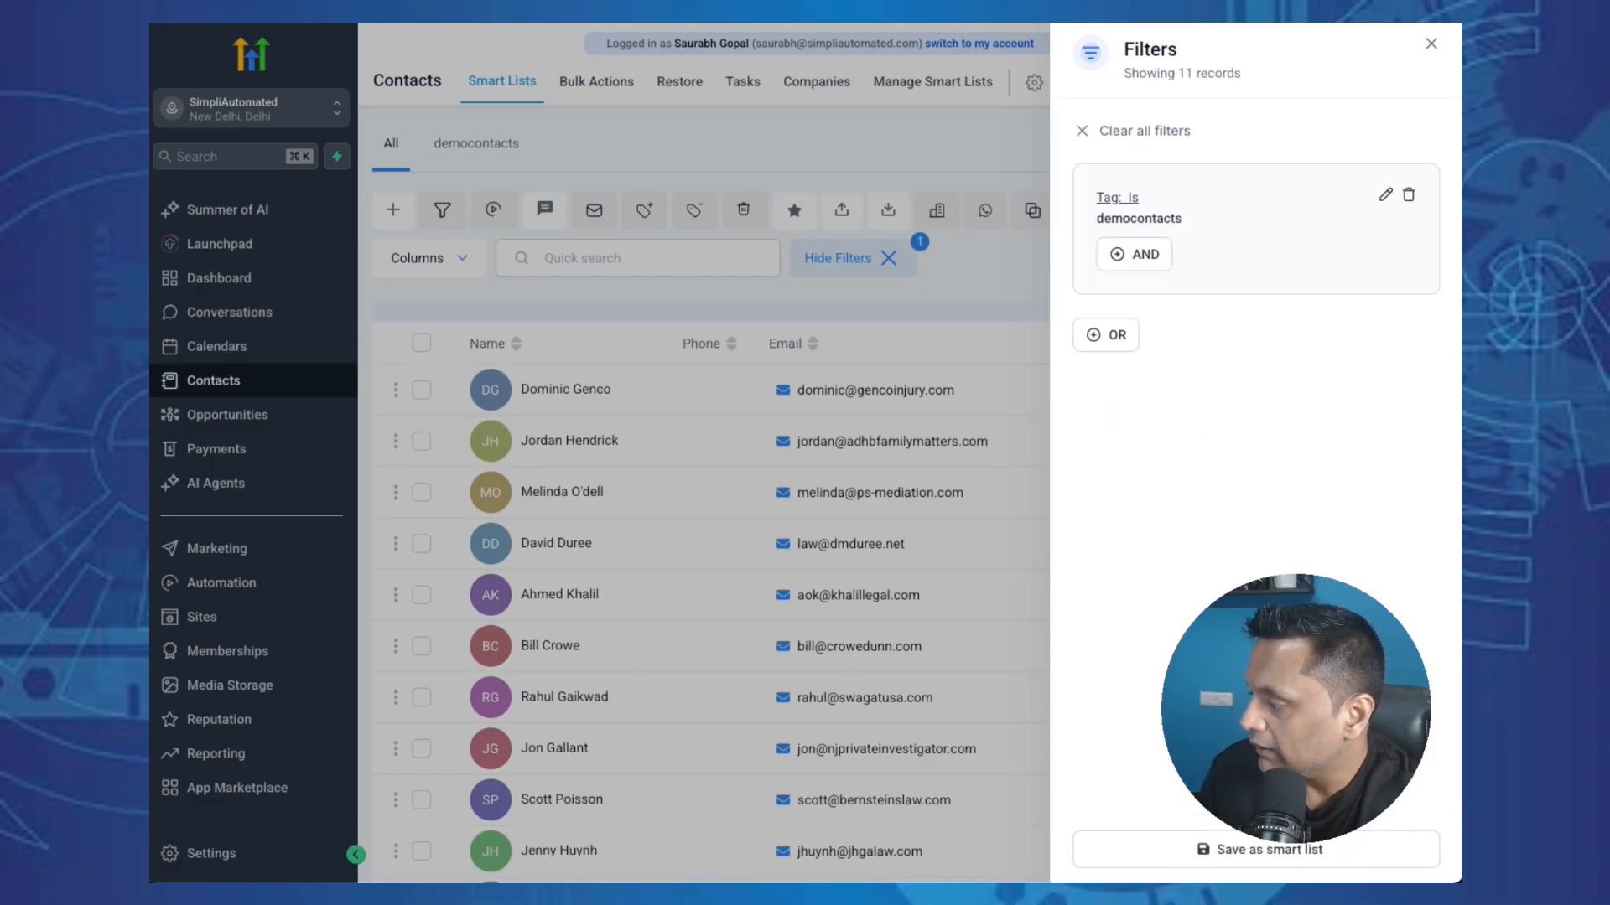
- View the dialog for saving the filter as a smart list without saving, and look at the smart list management page
{"action": "left_click", "coordinate": [1228, 854]}
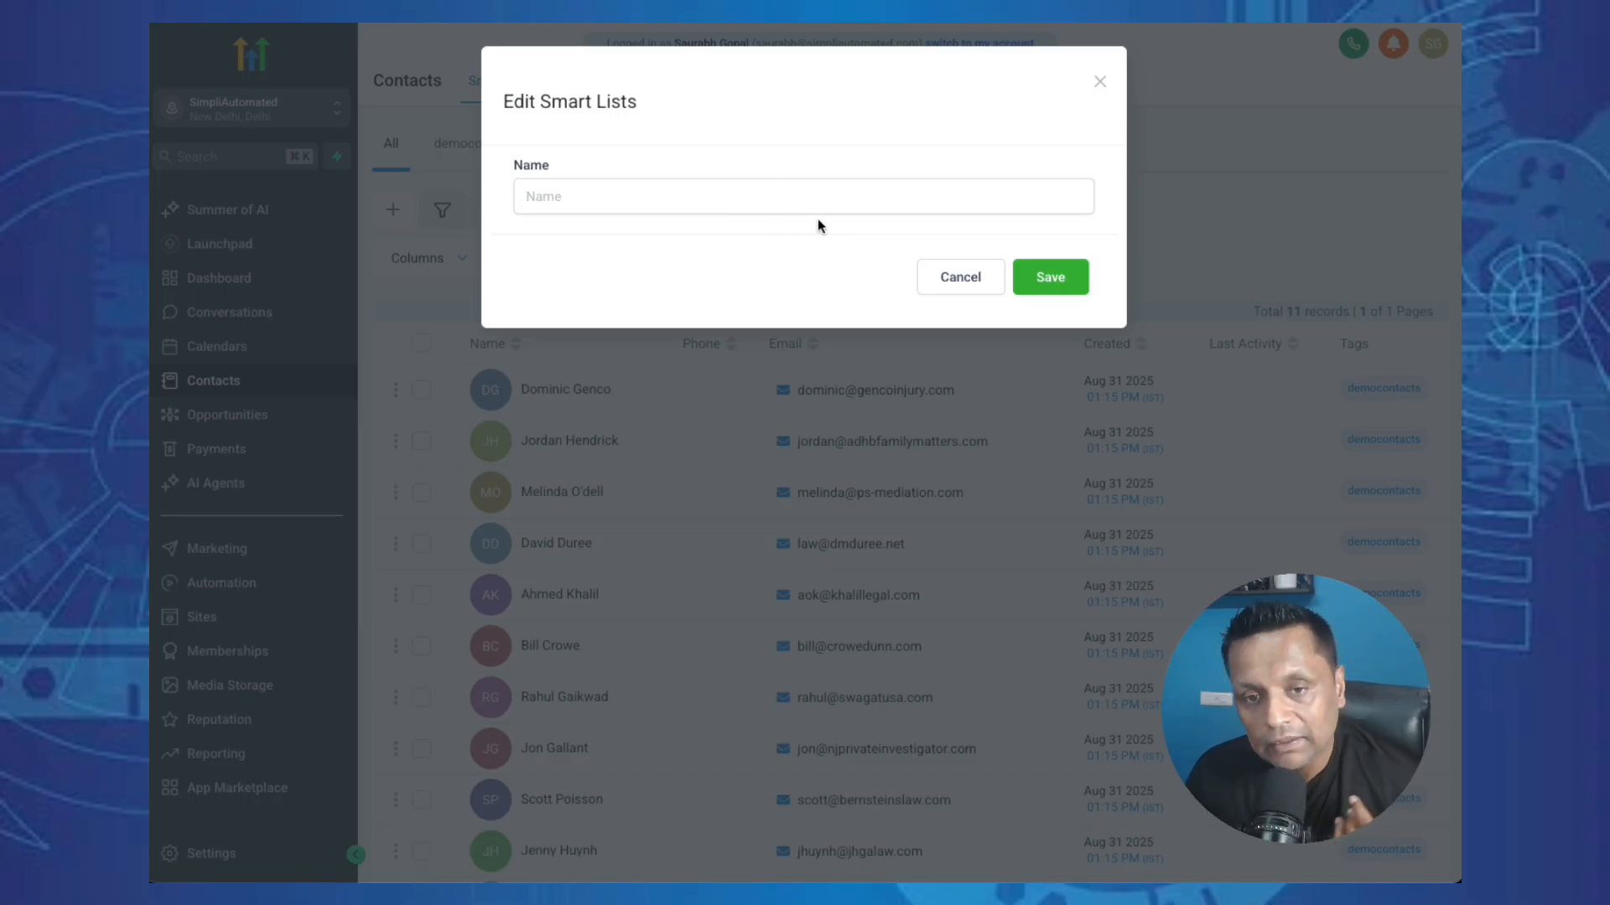
{"action": "left_click", "coordinate": [929, 274]}
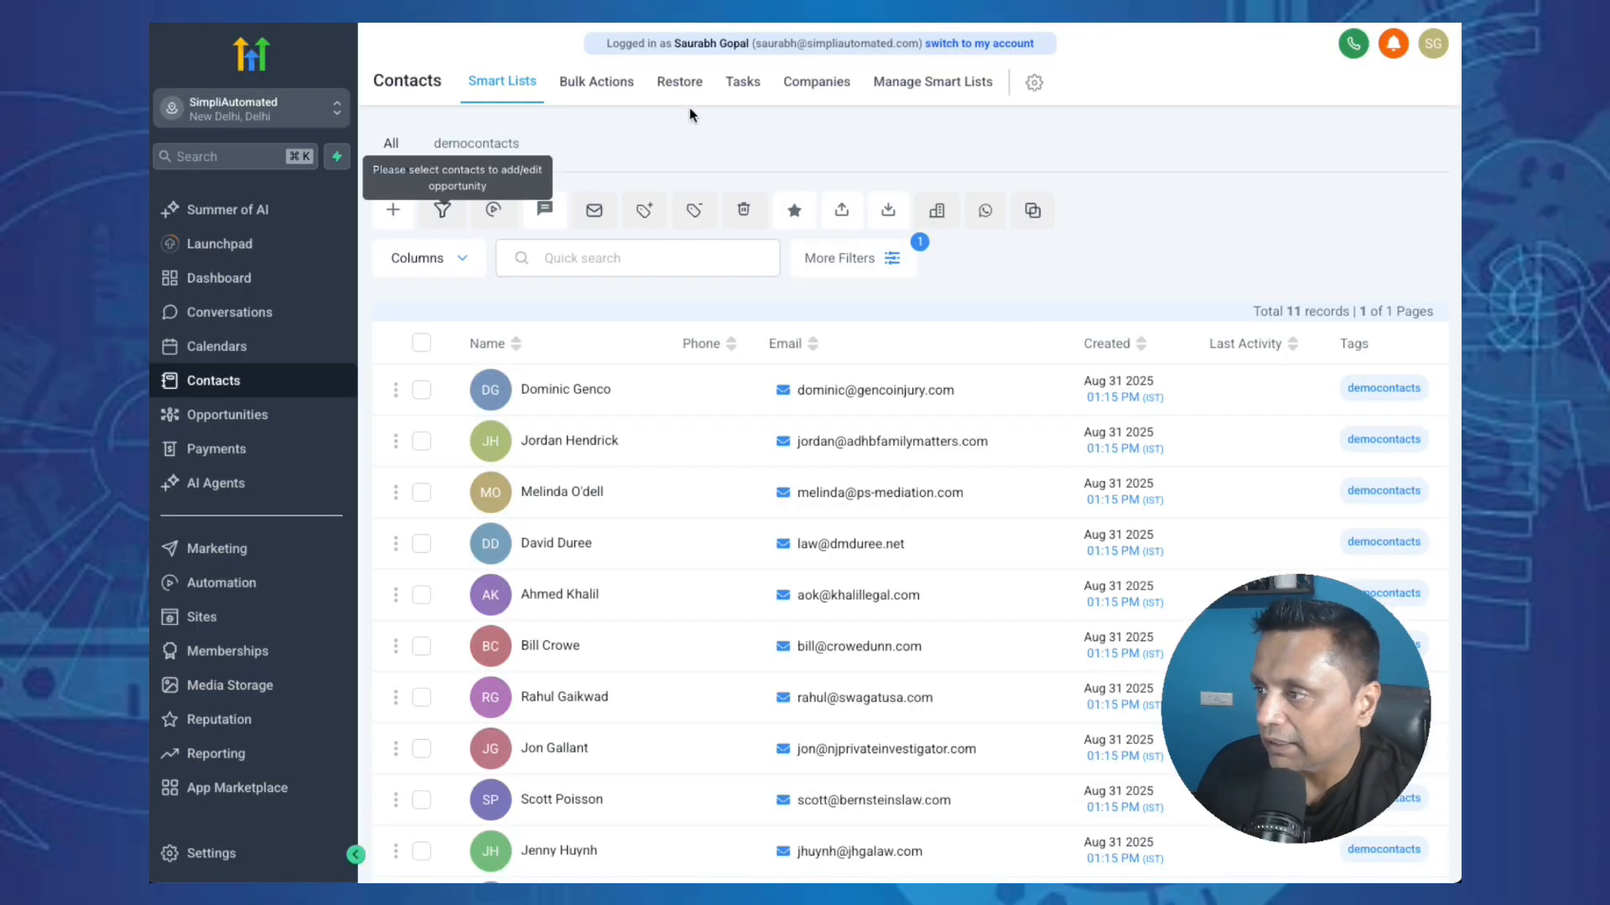
{"action": "left_click", "coordinate": [929, 84]}
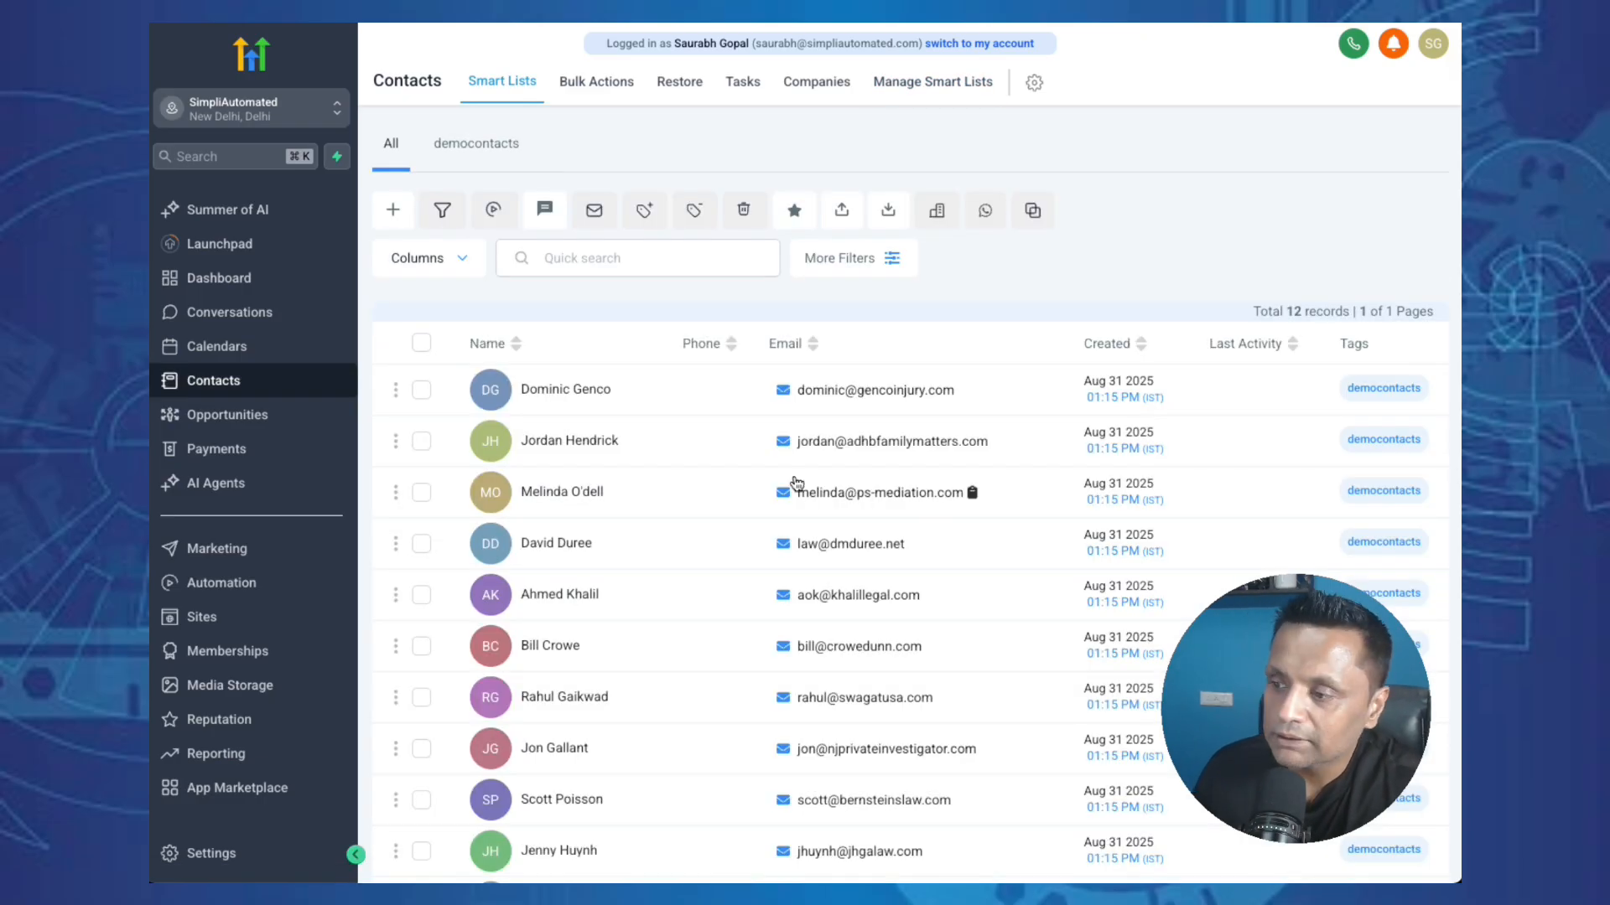
- Create a new pipeline in the Opportunities pipelines section and name it Test Pipeline
{"action": "left_click", "coordinate": [238, 428]}
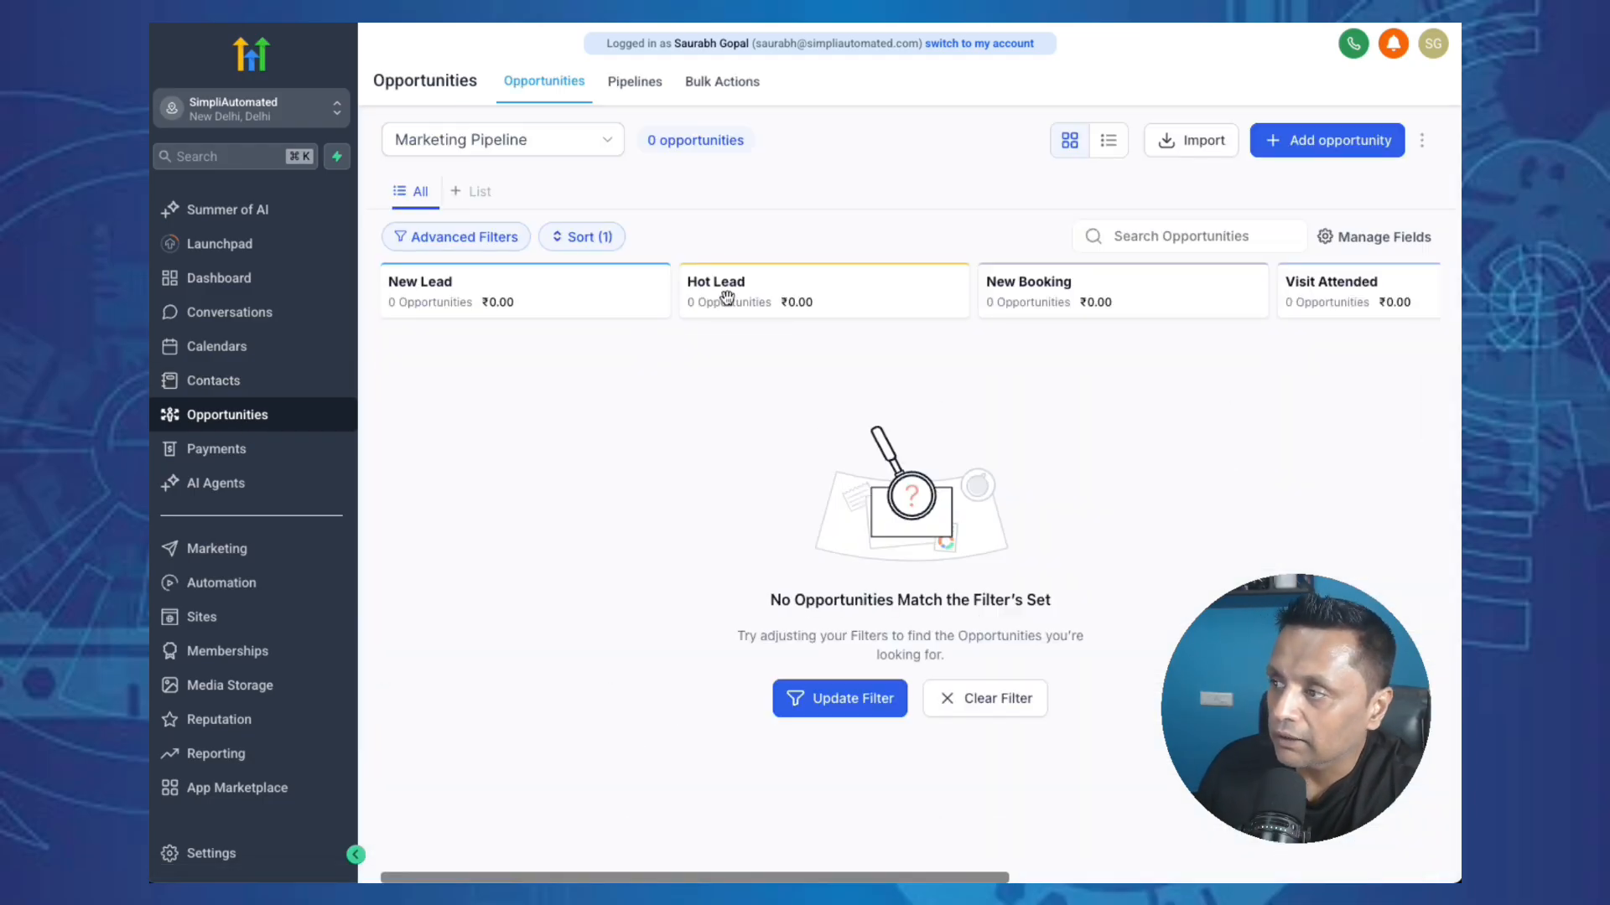
{"action": "left_click", "coordinate": [635, 82]}
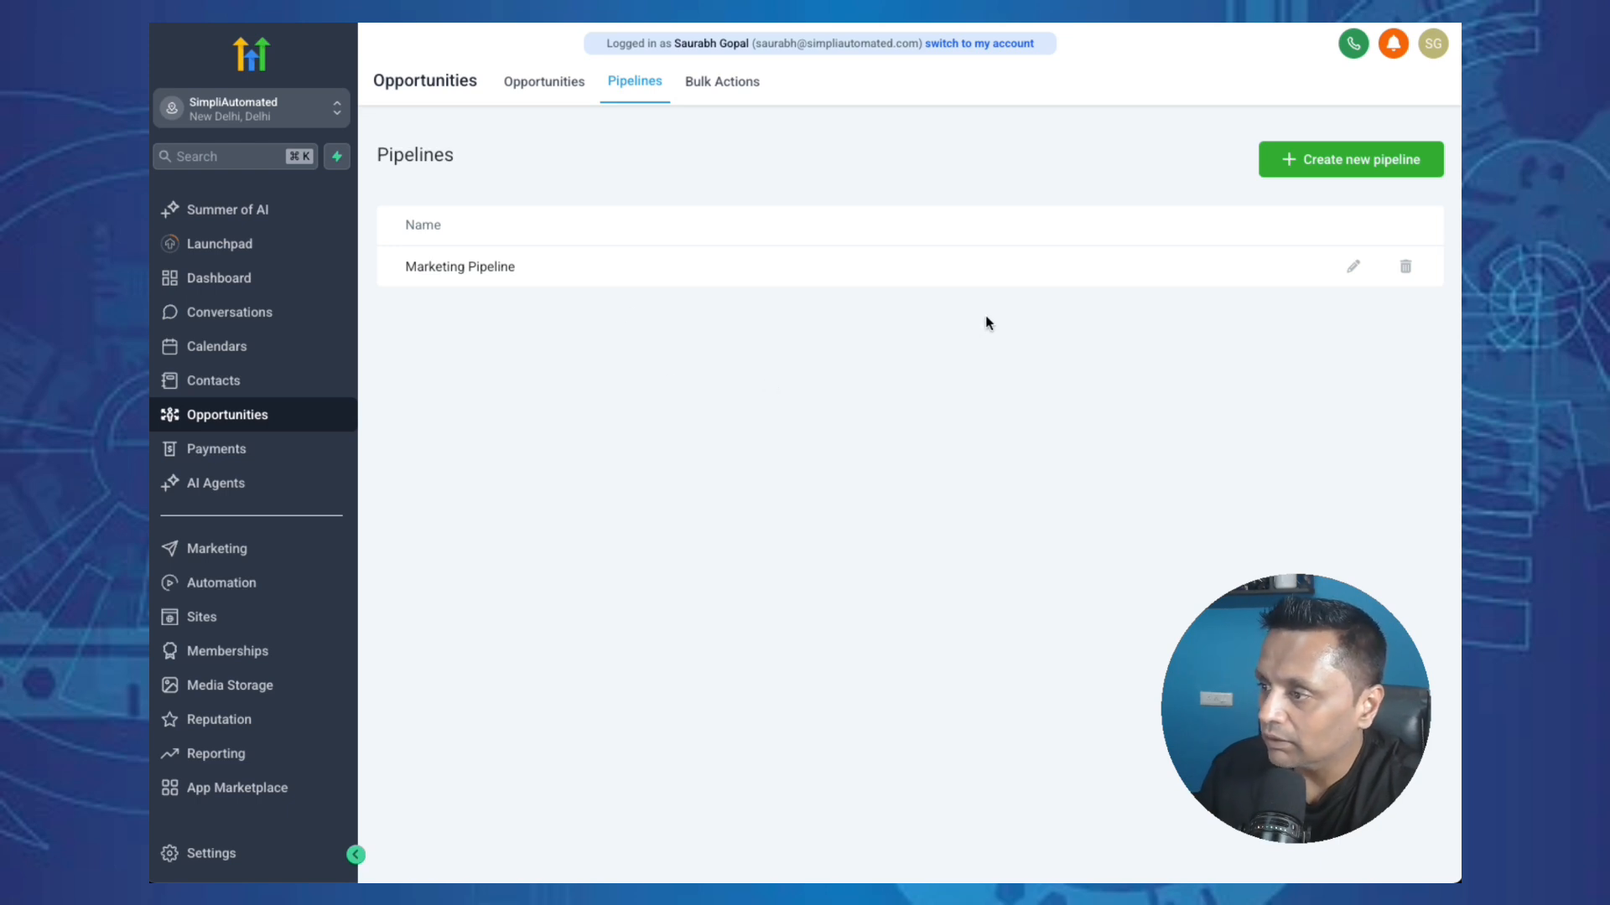
{"action": "left_click", "coordinate": [1319, 166]}
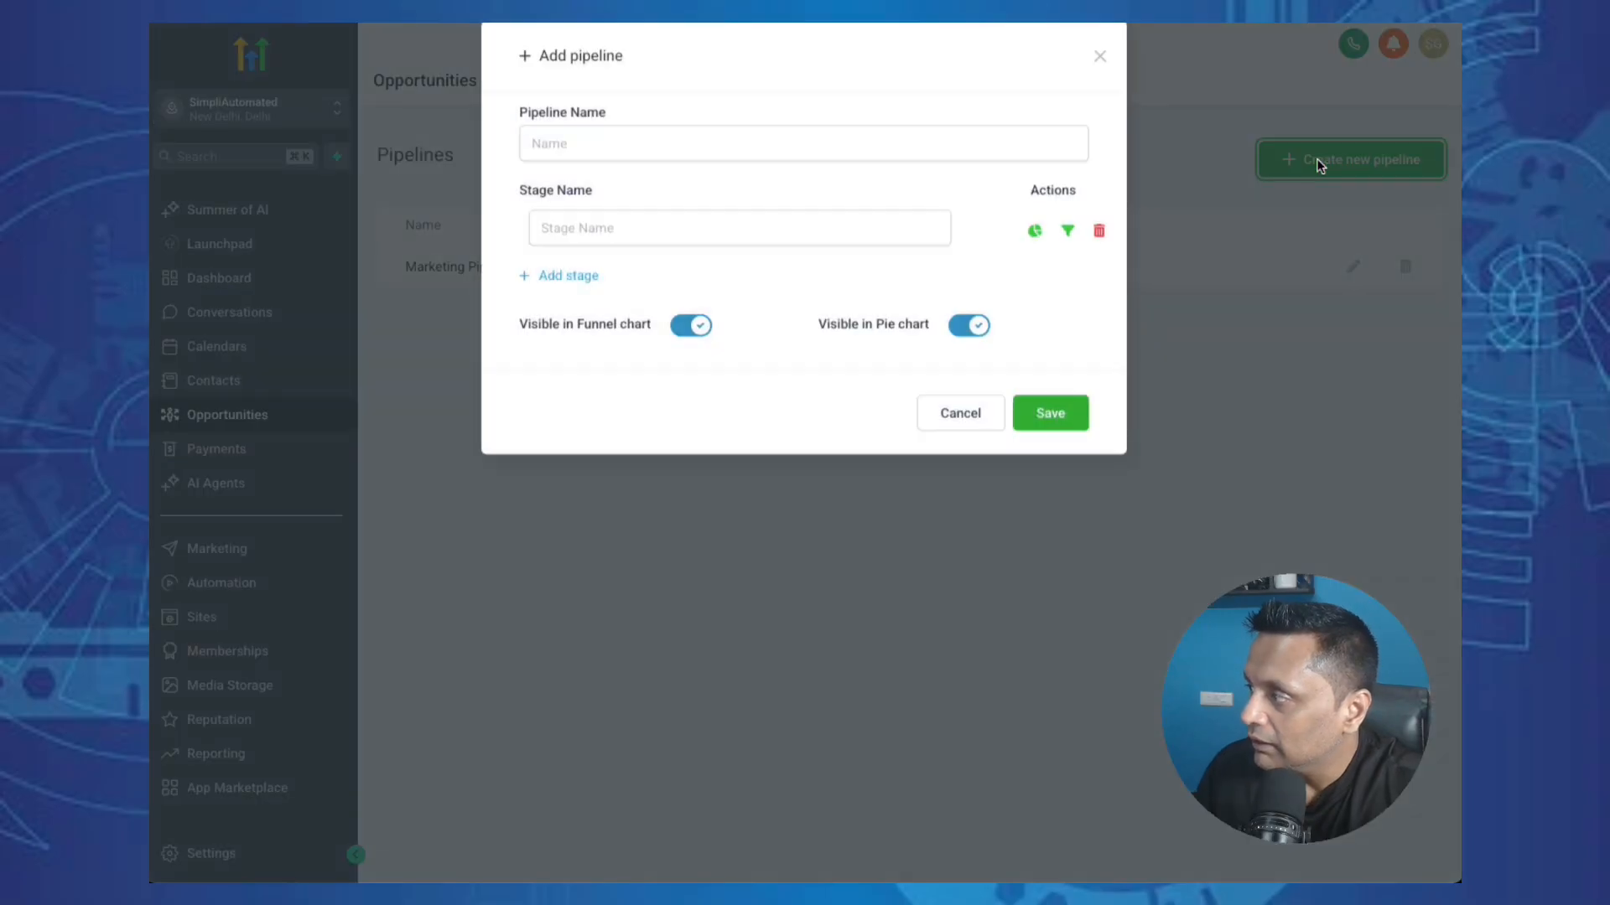
{"action": "left_click", "coordinate": [731, 167]}
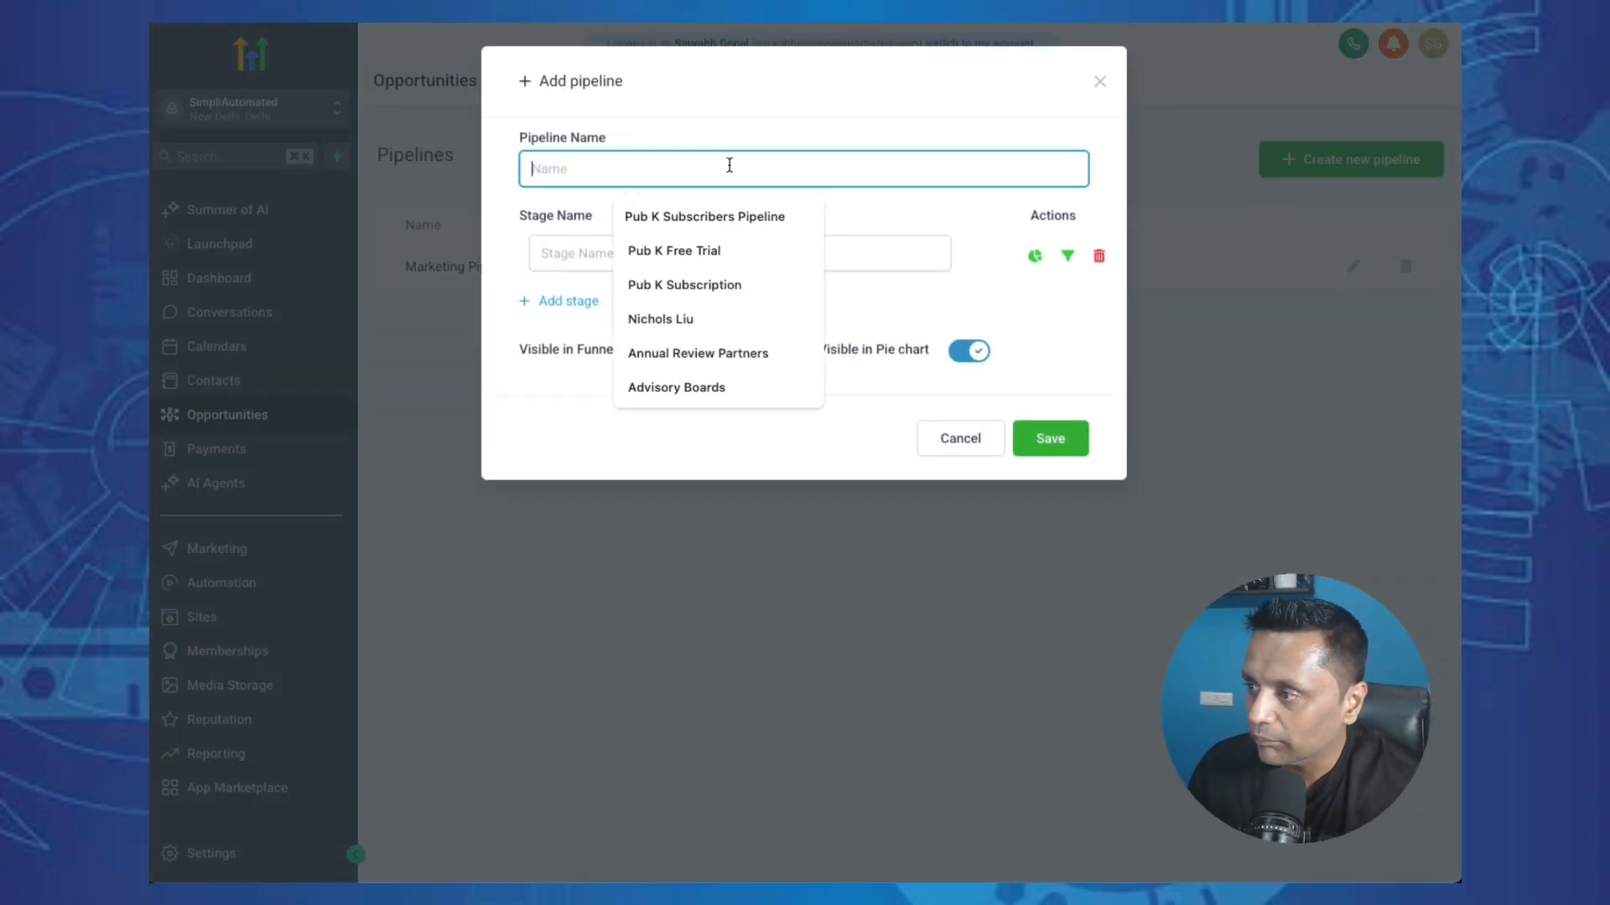
{"action": "type", "text": "Test"}
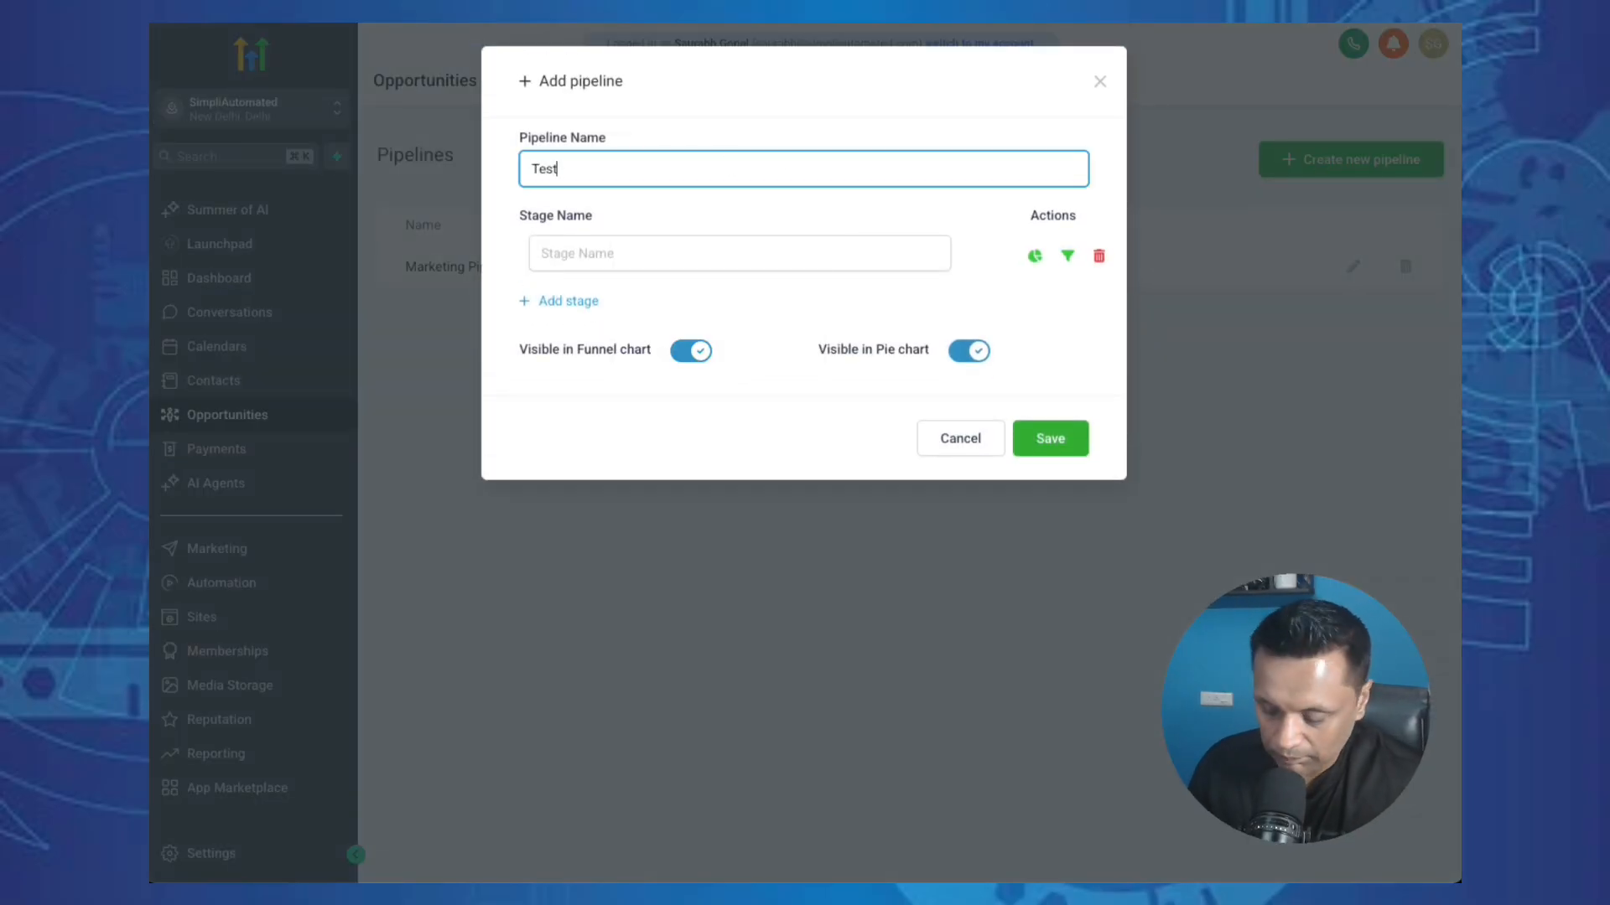
{"action": "type", "text": " Pipeline"}
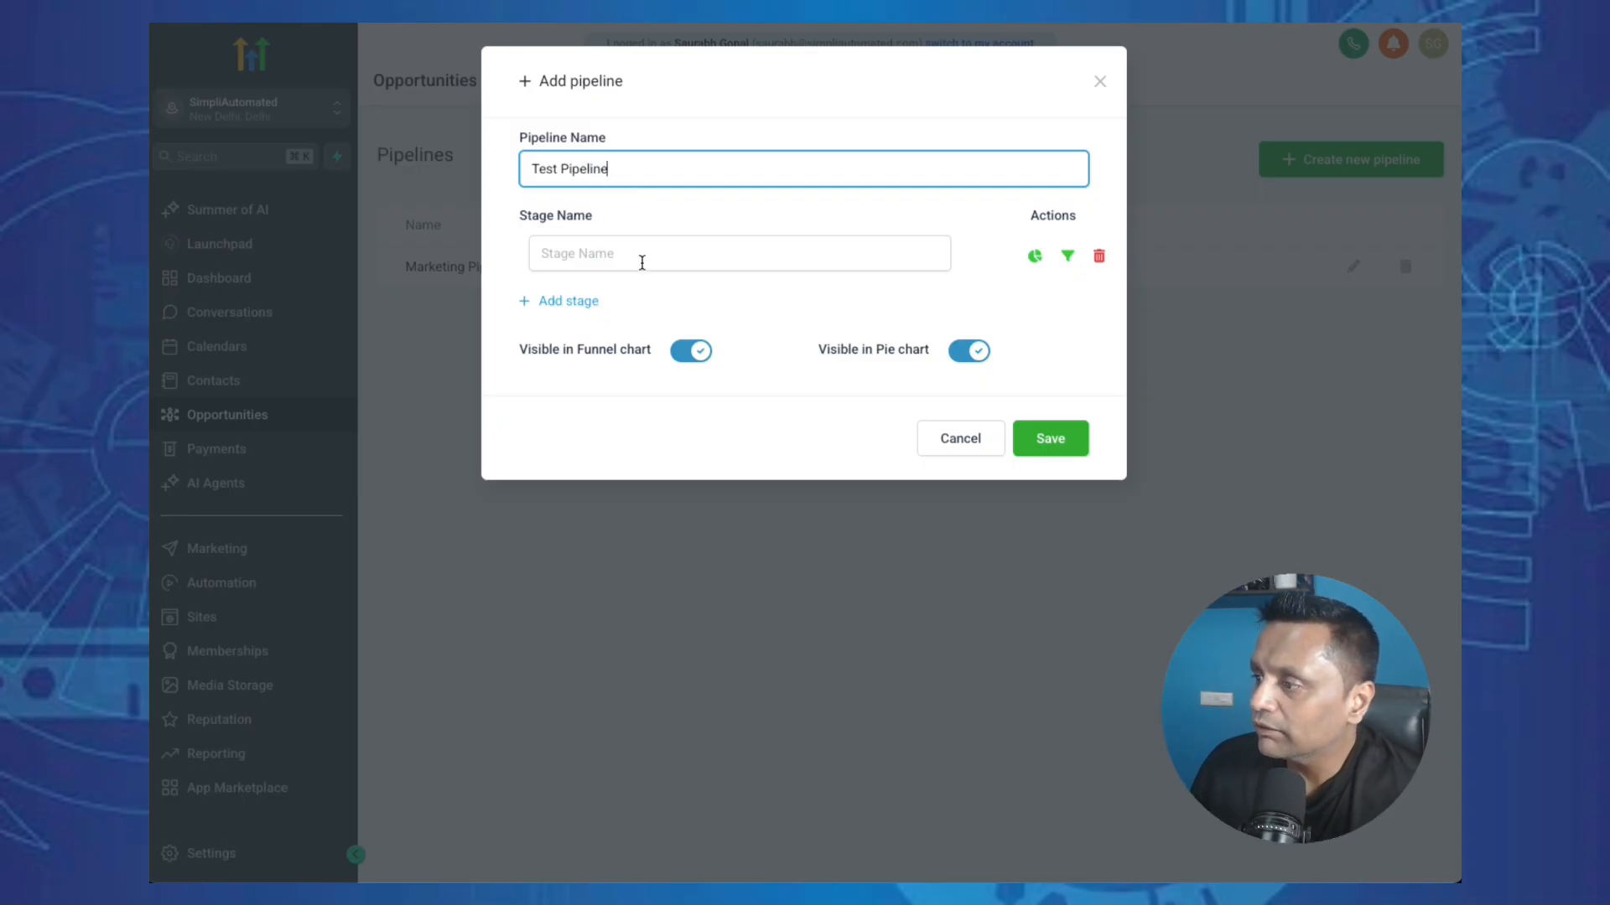
- Name the pipeline's first stage New Lead and add a second stage named Call Booked
{"action": "left_click", "coordinate": [641, 262]}
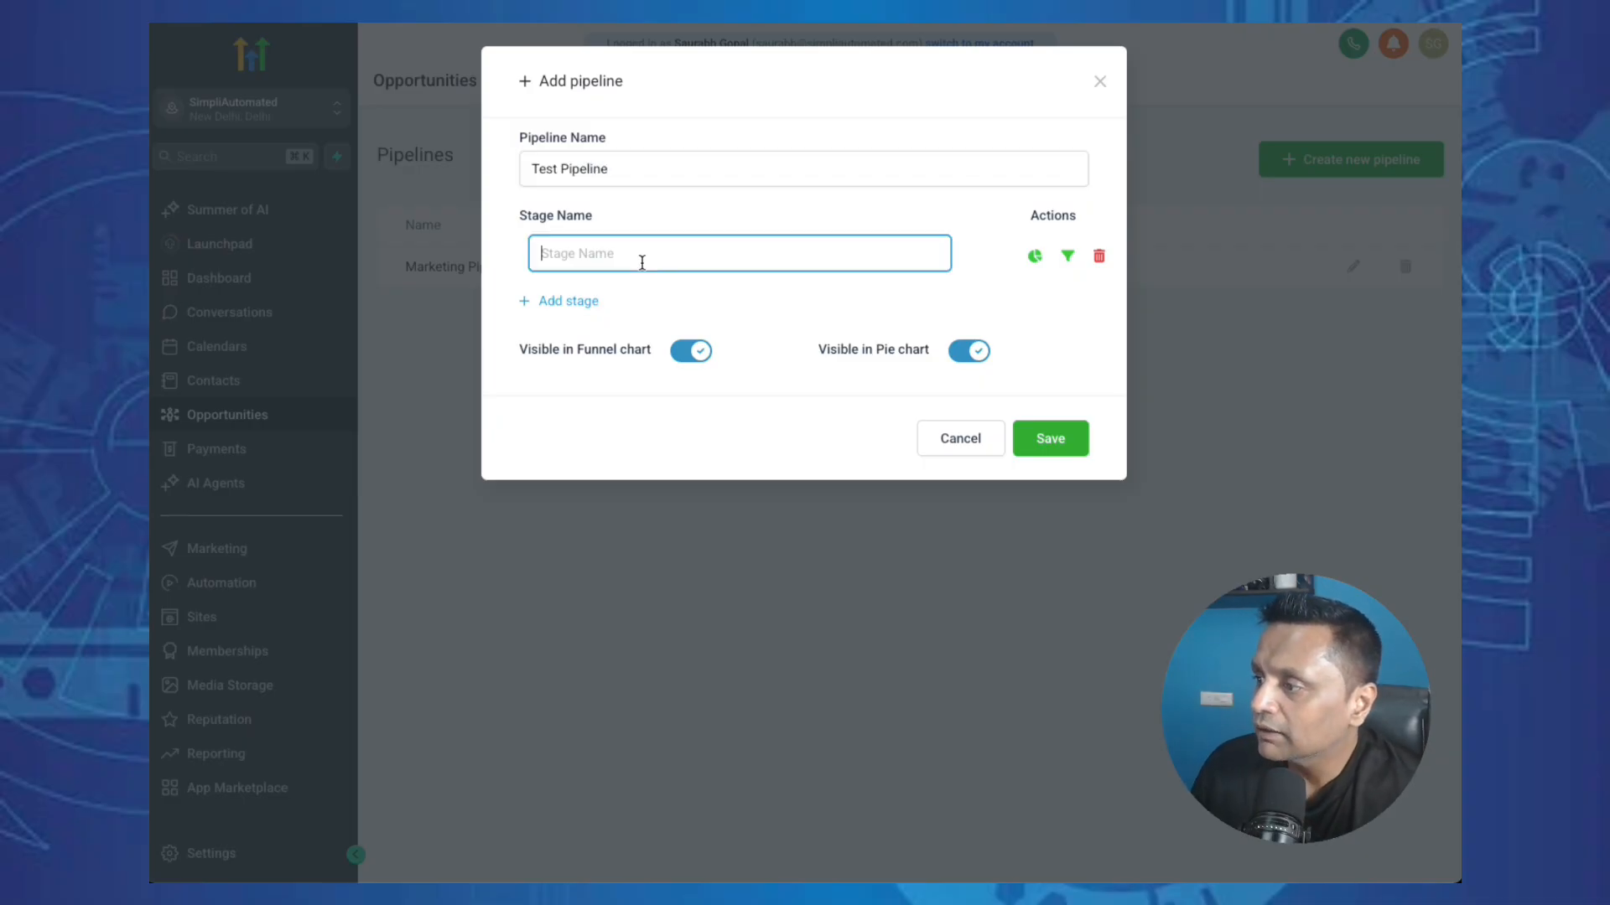
{"action": "key", "text": "Tab"}
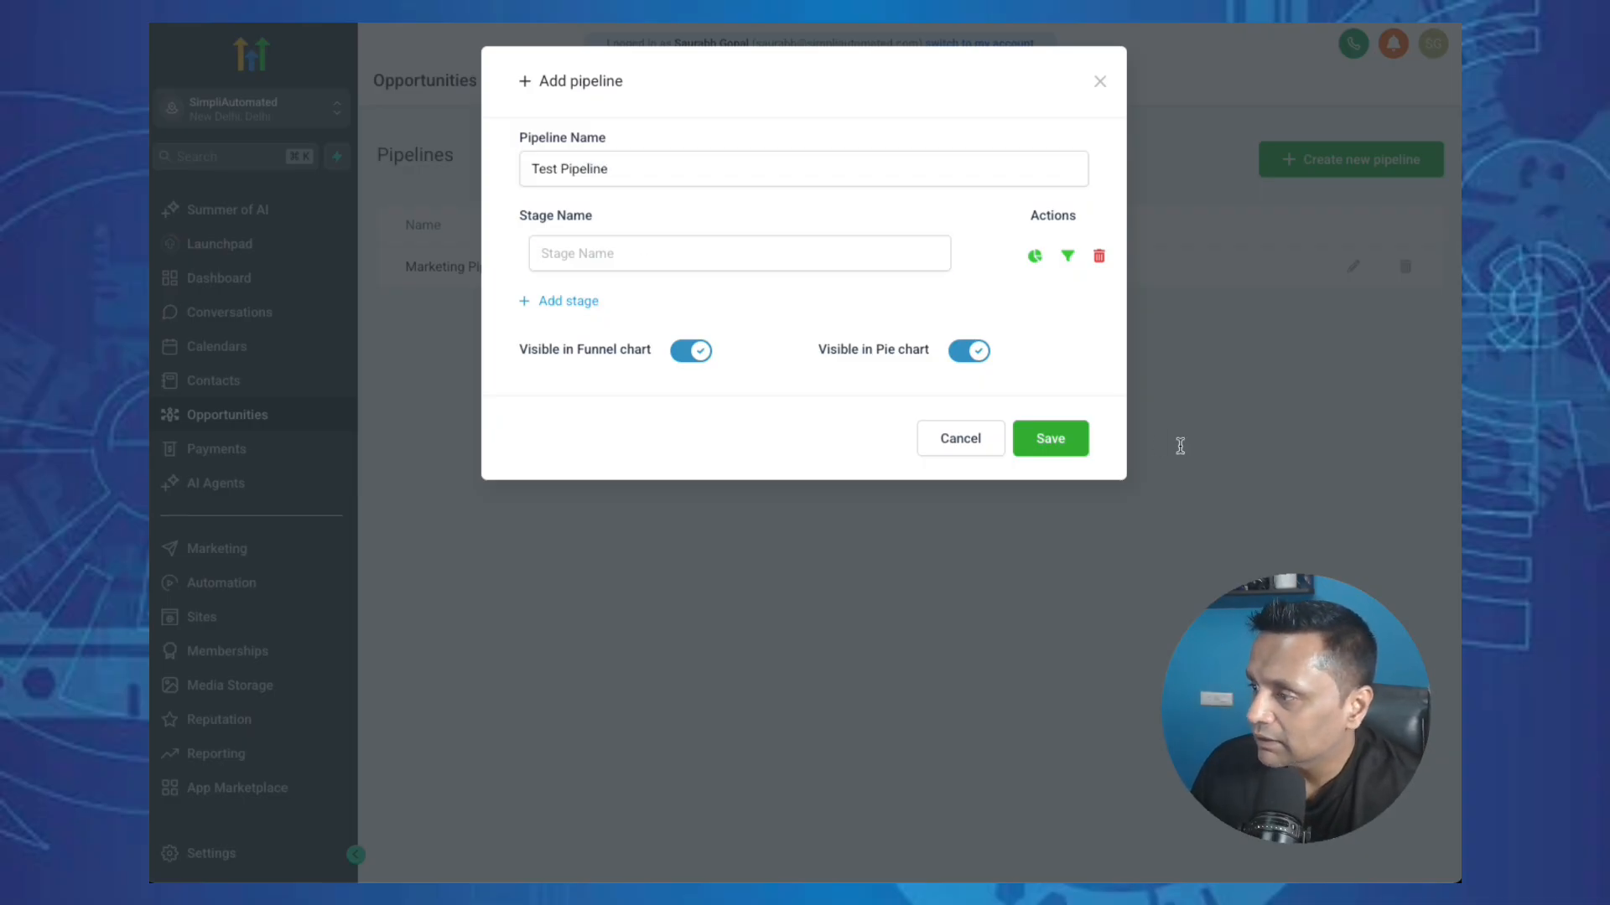
{"action": "left_click", "coordinate": [623, 261]}
{"action": "type", "text": "New Lead"}
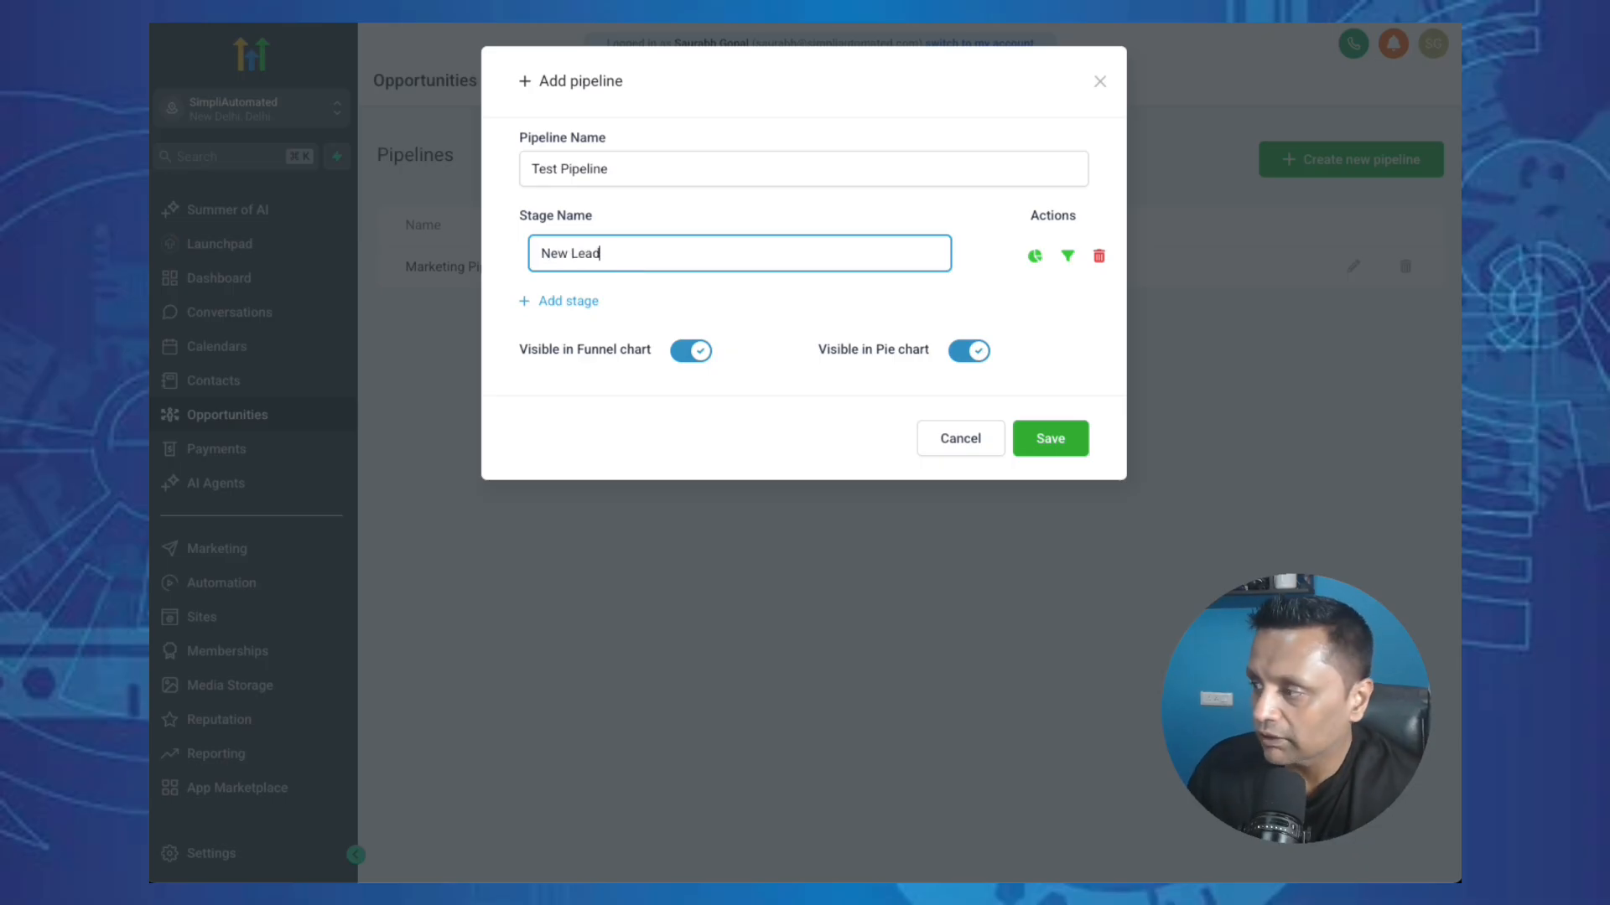
{"action": "left_click", "coordinate": [575, 302]}
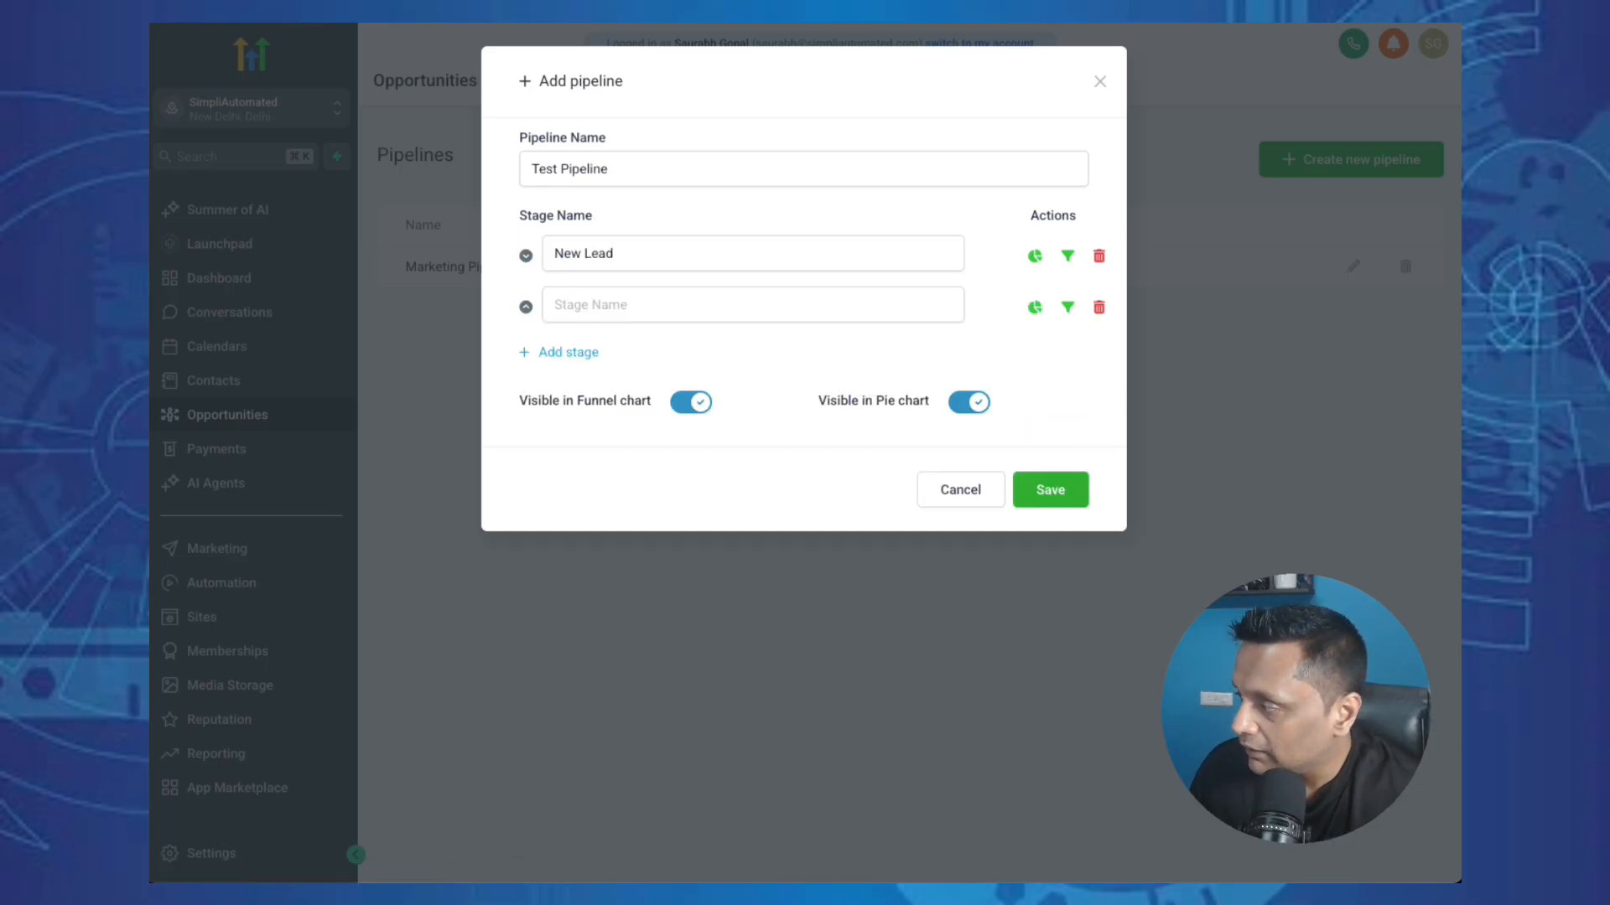
{"action": "left_click", "coordinate": [694, 306]}
{"action": "type", "text": "Call Booked"}
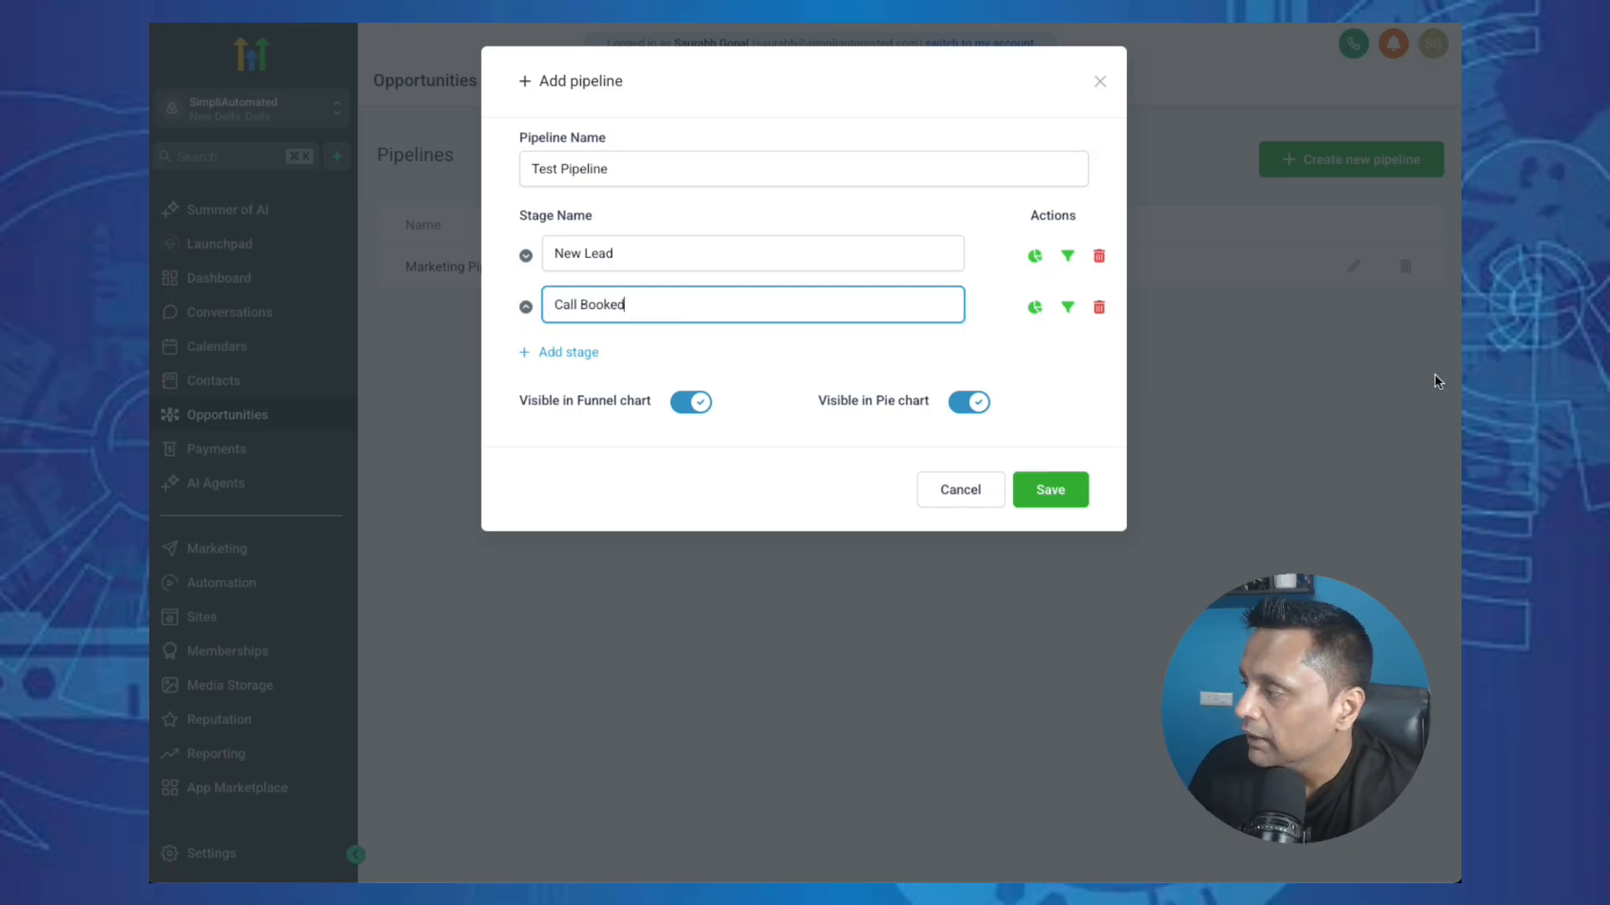
{"action": "left_click", "coordinate": [1436, 376]}
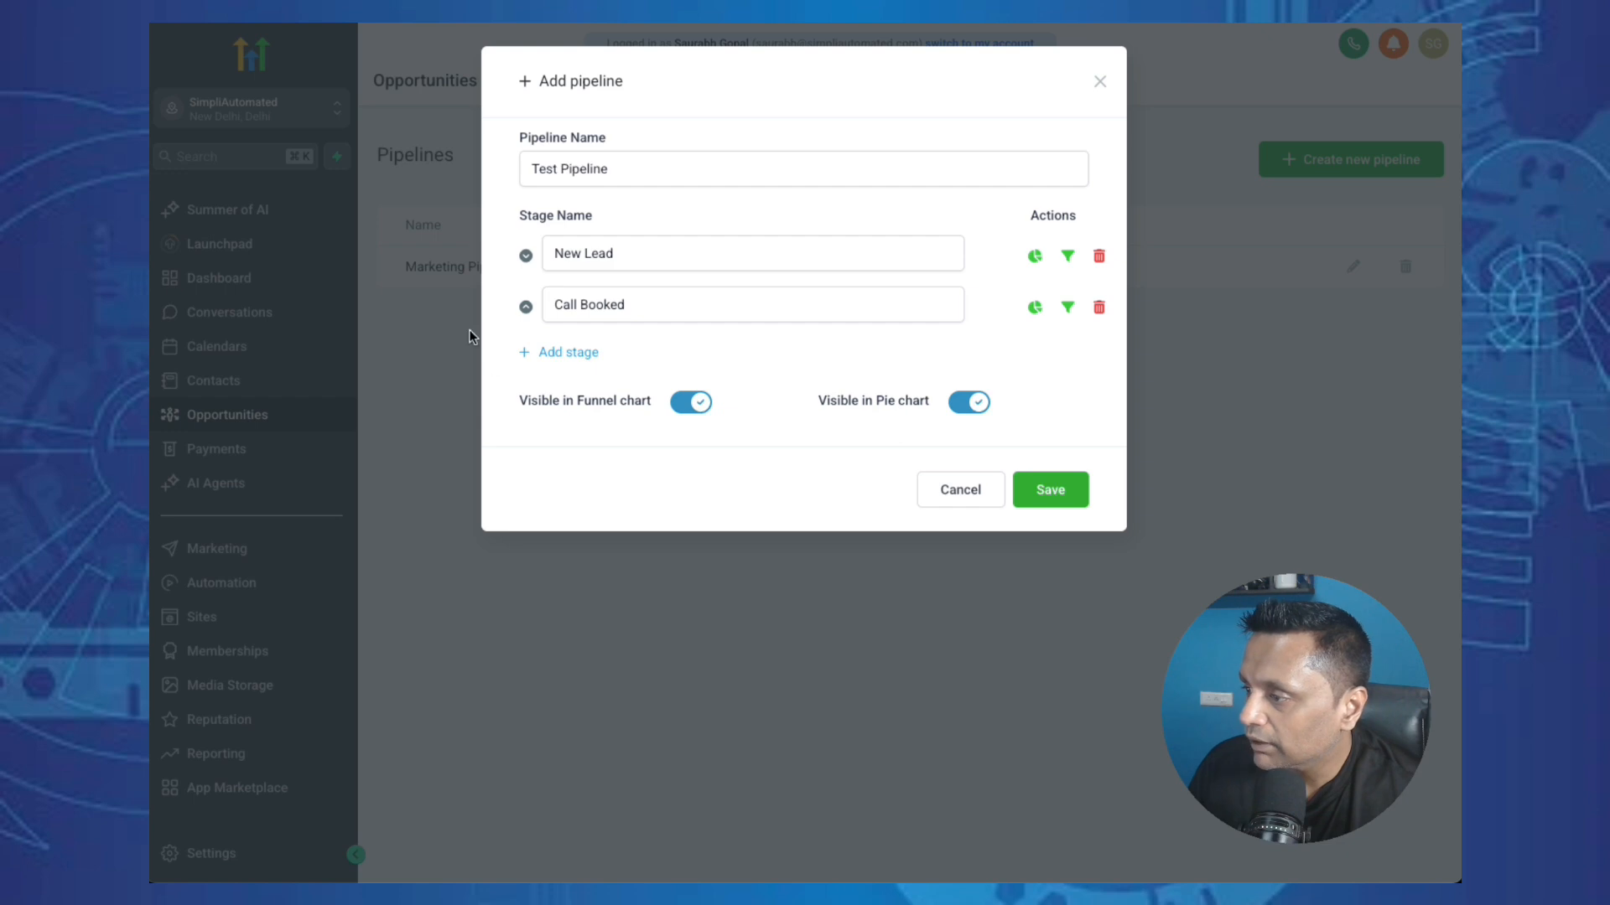
- Add Proposal Sent and Closed won as the third and fourth pipeline stages
{"action": "left_click", "coordinate": [573, 352]}
{"action": "type", "text": "Proposal Sent"}
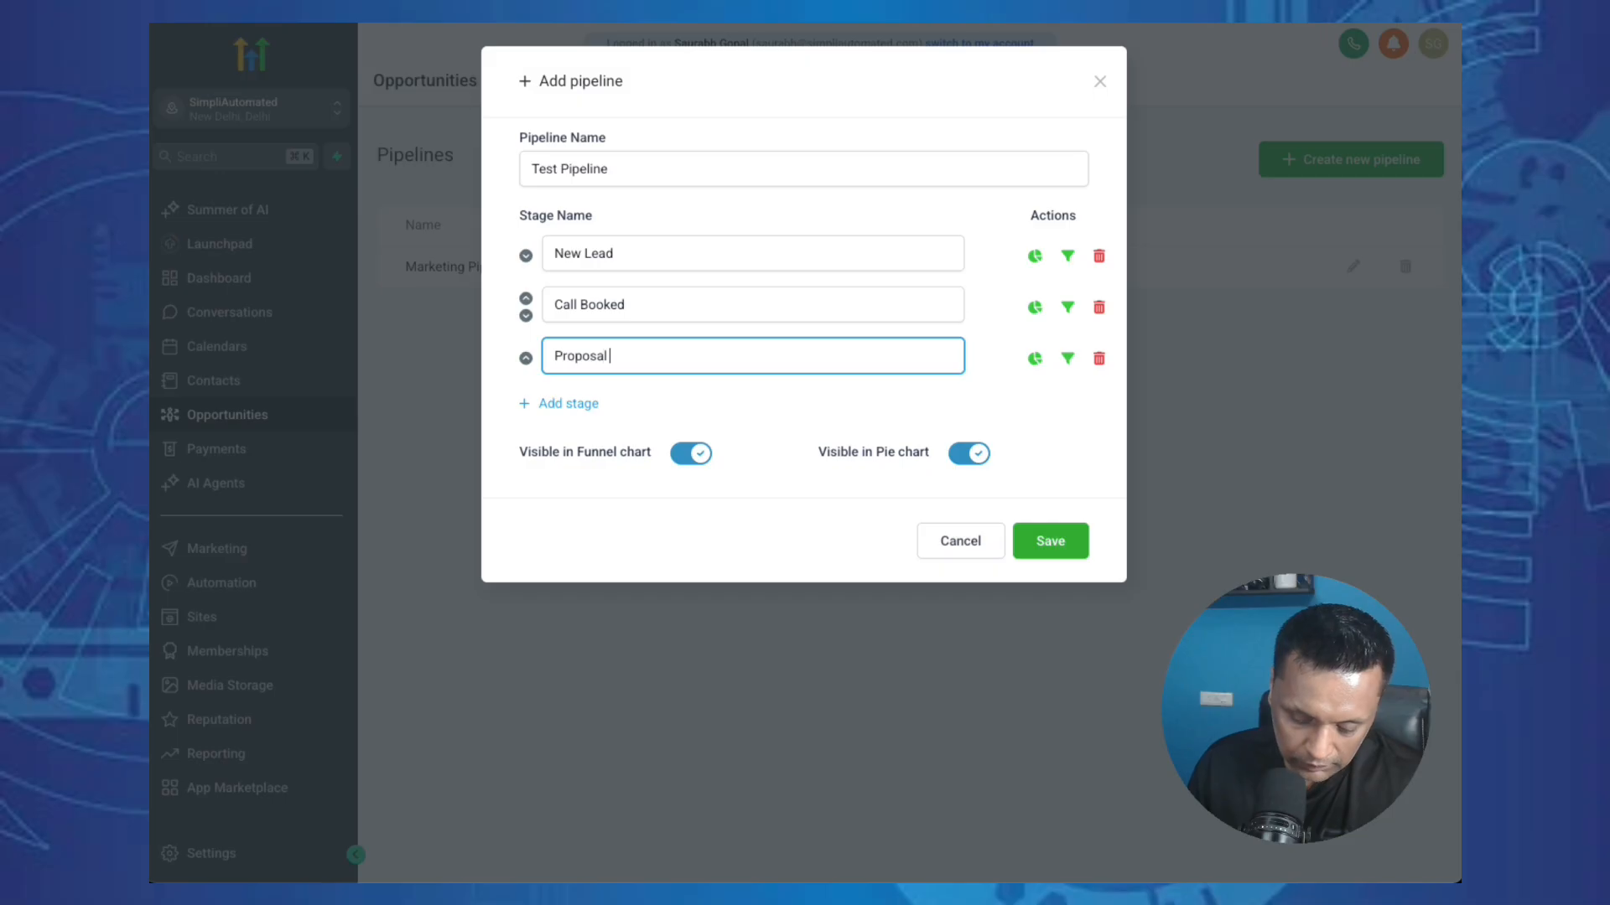
{"action": "left_click", "coordinate": [570, 405]}
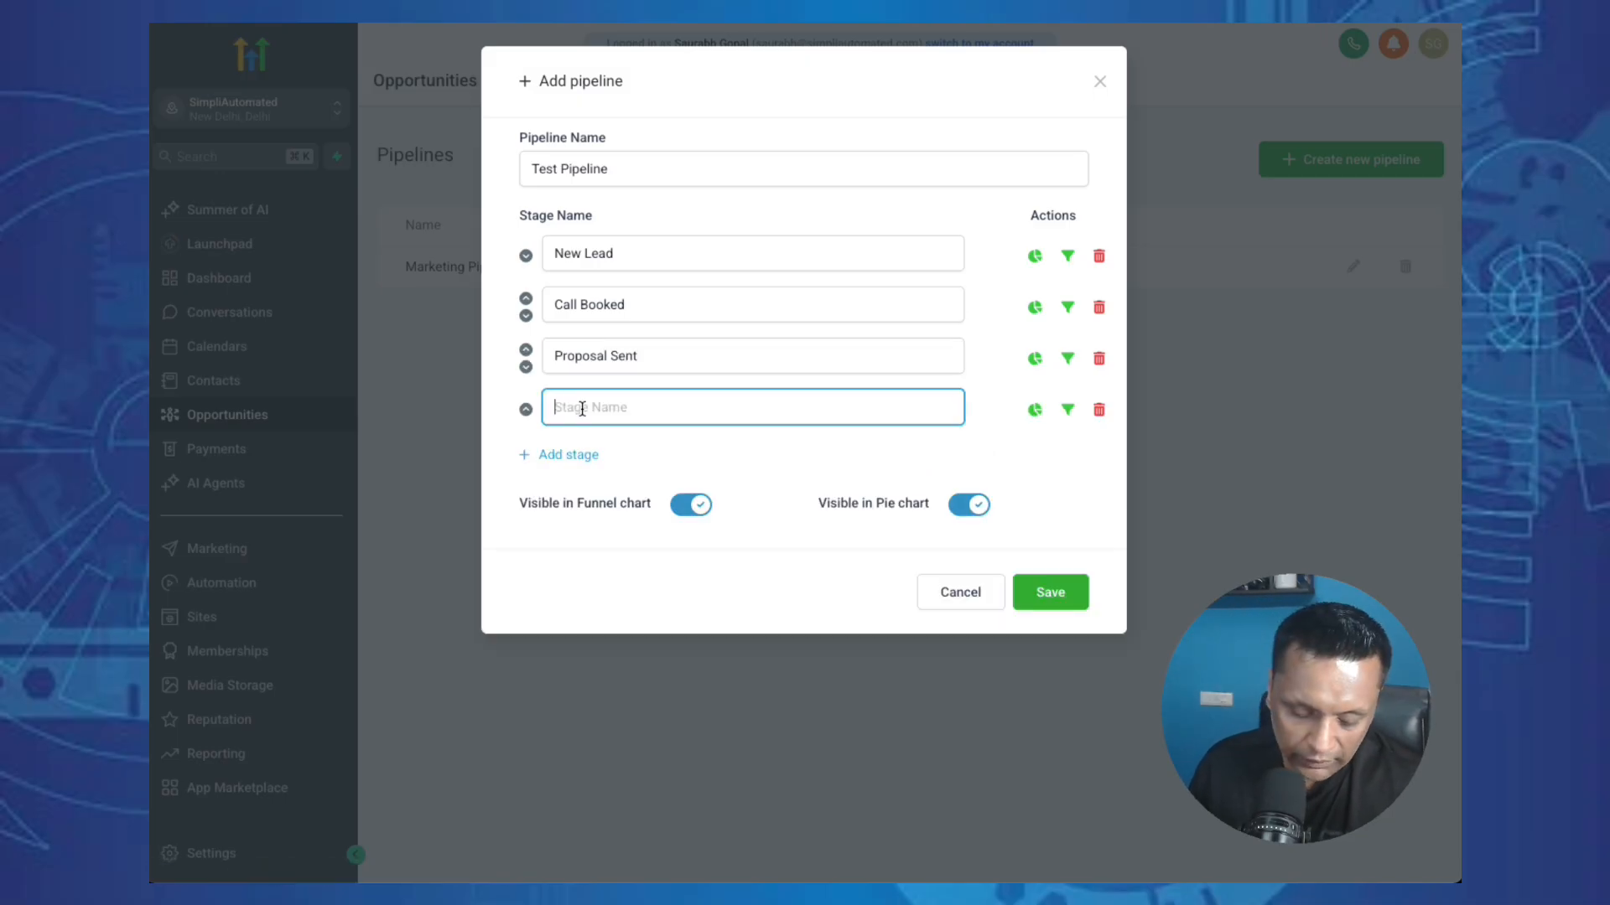
{"action": "type", "text": "CLosed won"}
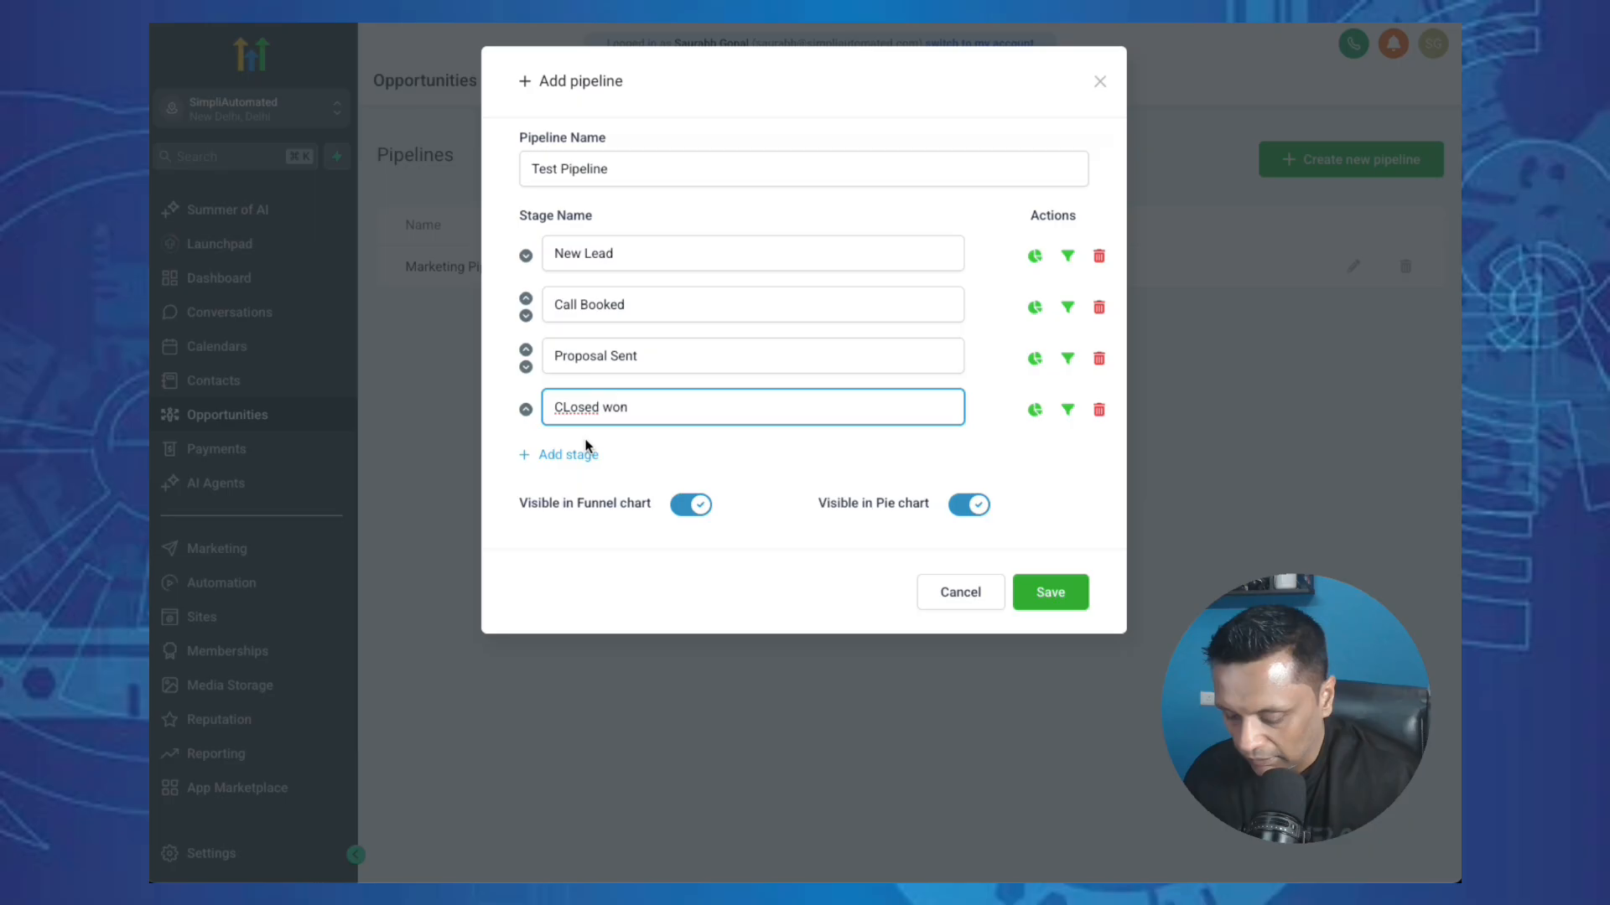
{"action": "key", "text": "BackSpace"}
{"action": "type", "text": "l"}
- Add a fifth stage named Closed Lost and save the pipeline
{"action": "left_click", "coordinate": [577, 459]}
{"action": "left_click", "coordinate": [582, 467]}
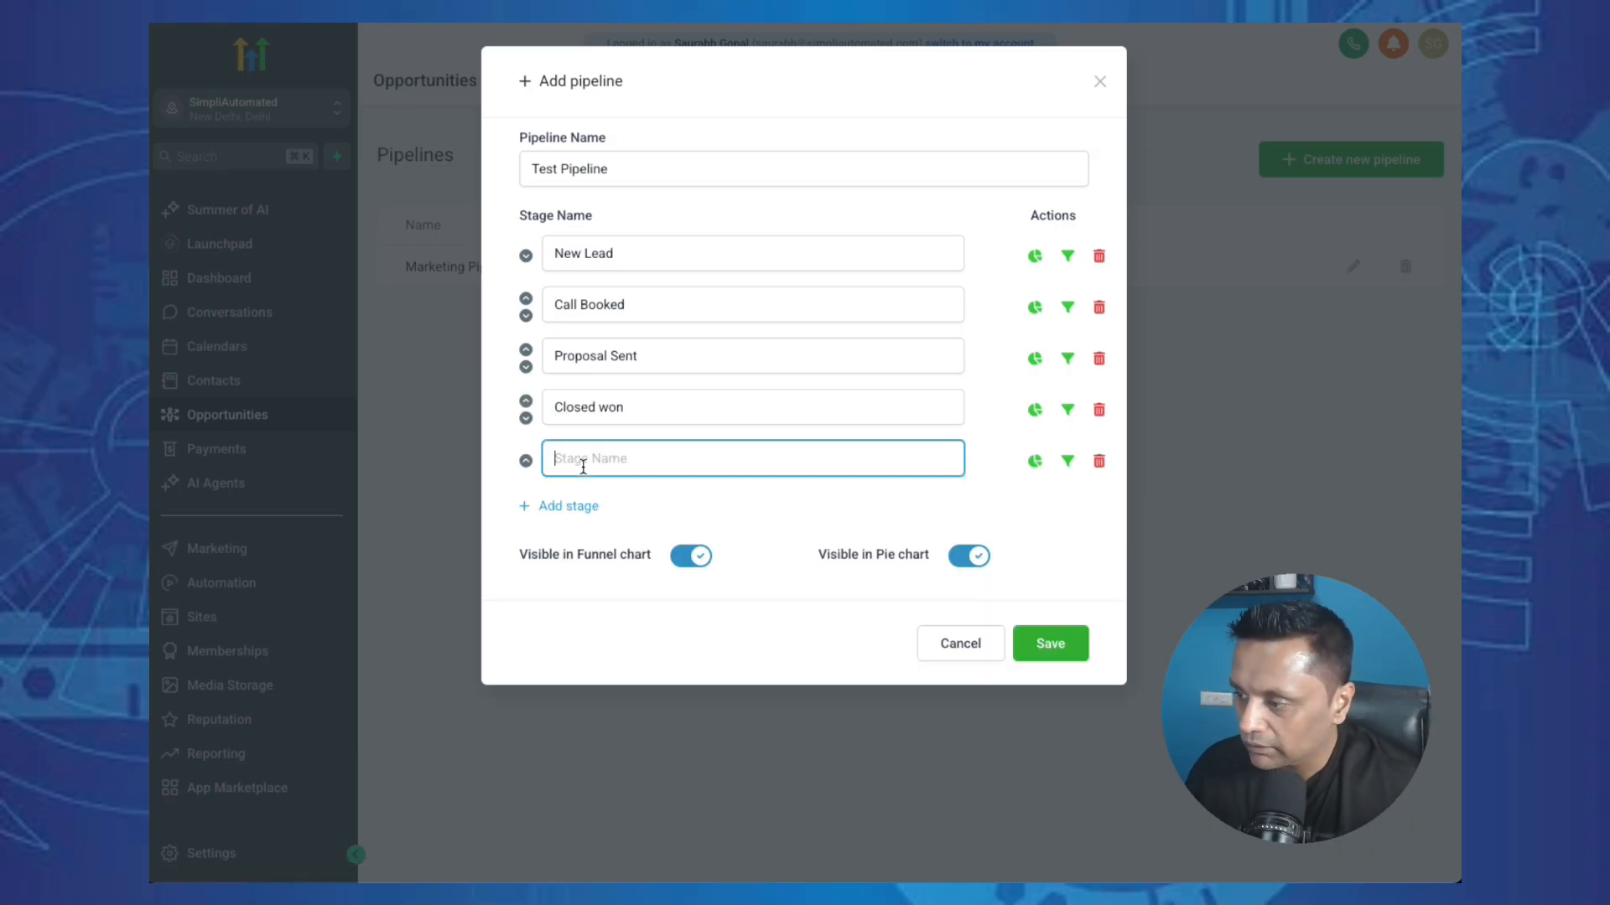
{"action": "type", "text": "Closed Lost"}
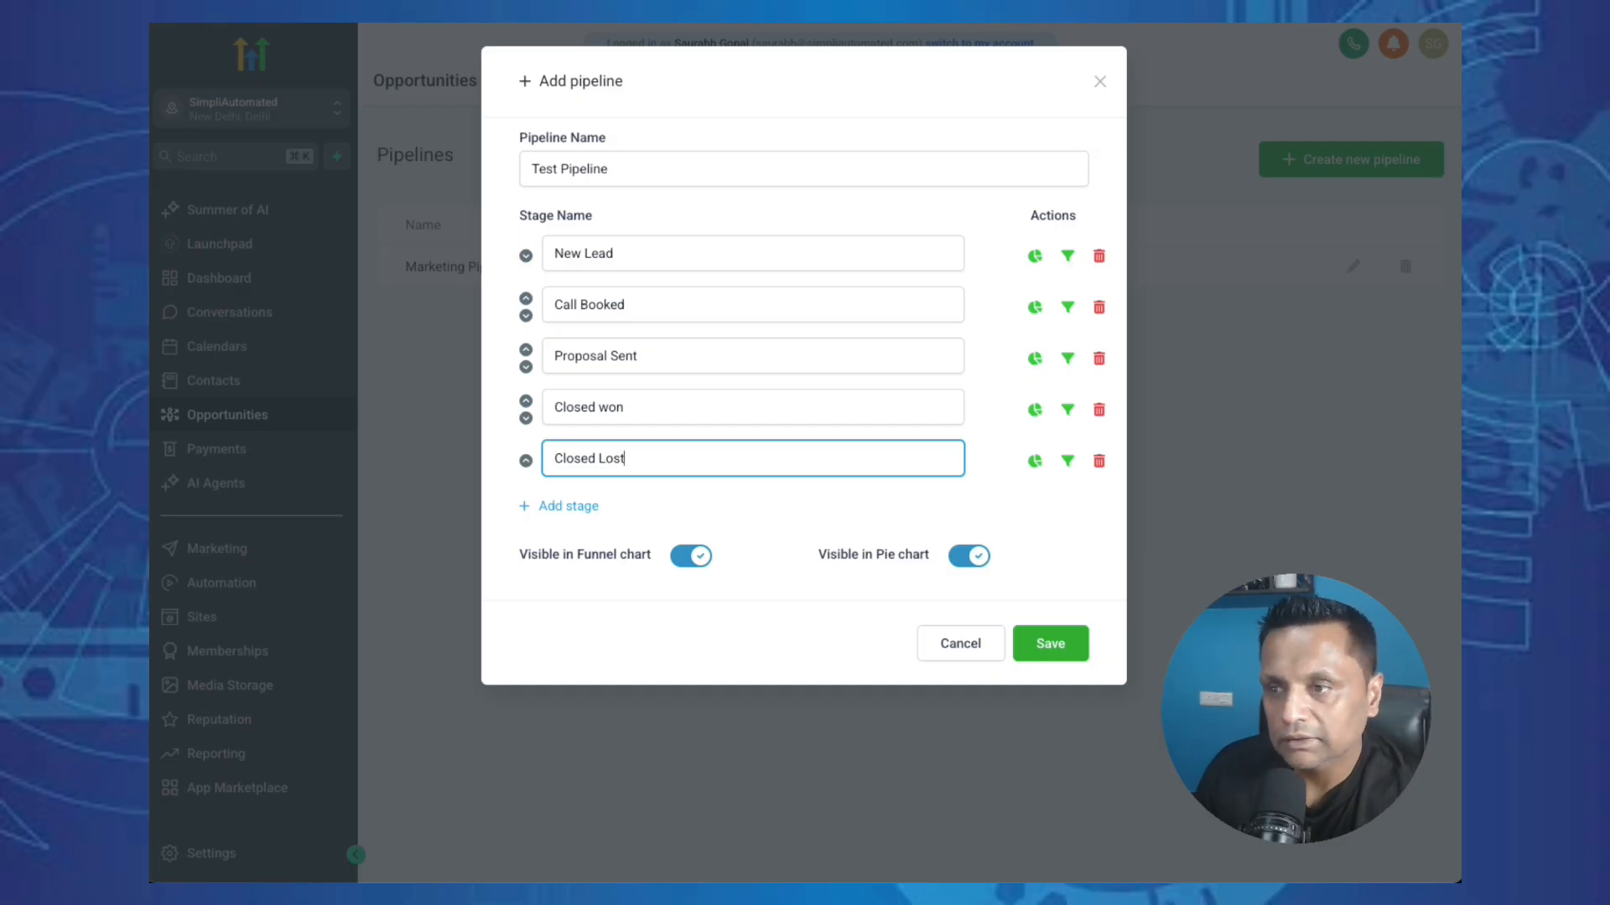
{"action": "left_click", "coordinate": [1050, 645]}
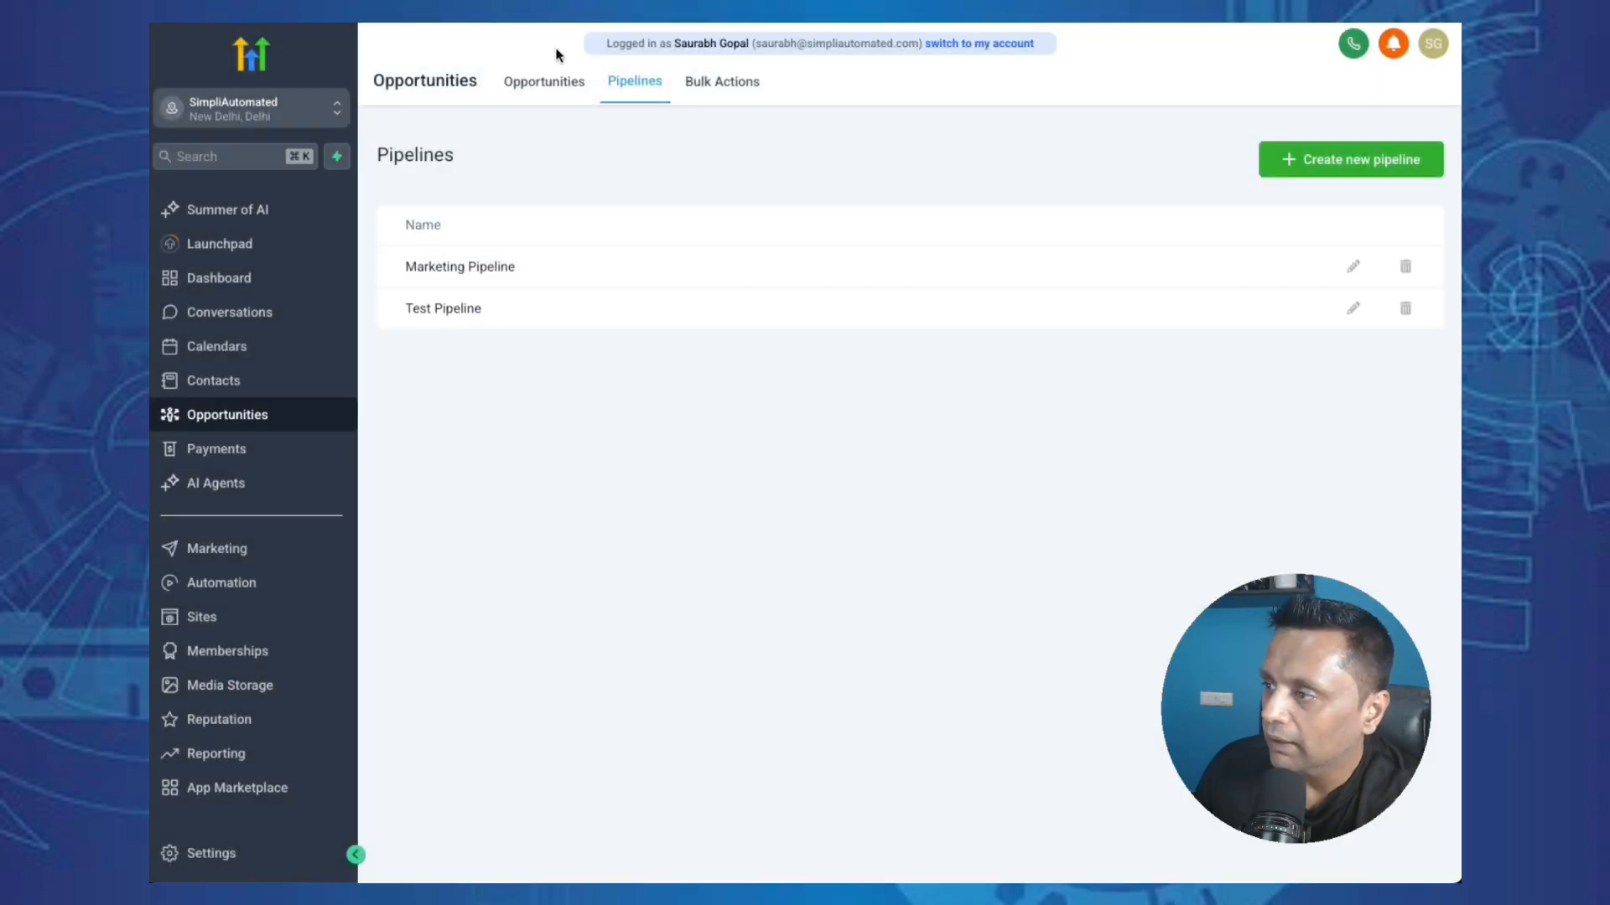
- Display Test Pipeline on the opportunities board and look over its stage columns
{"action": "left_click", "coordinate": [541, 89]}
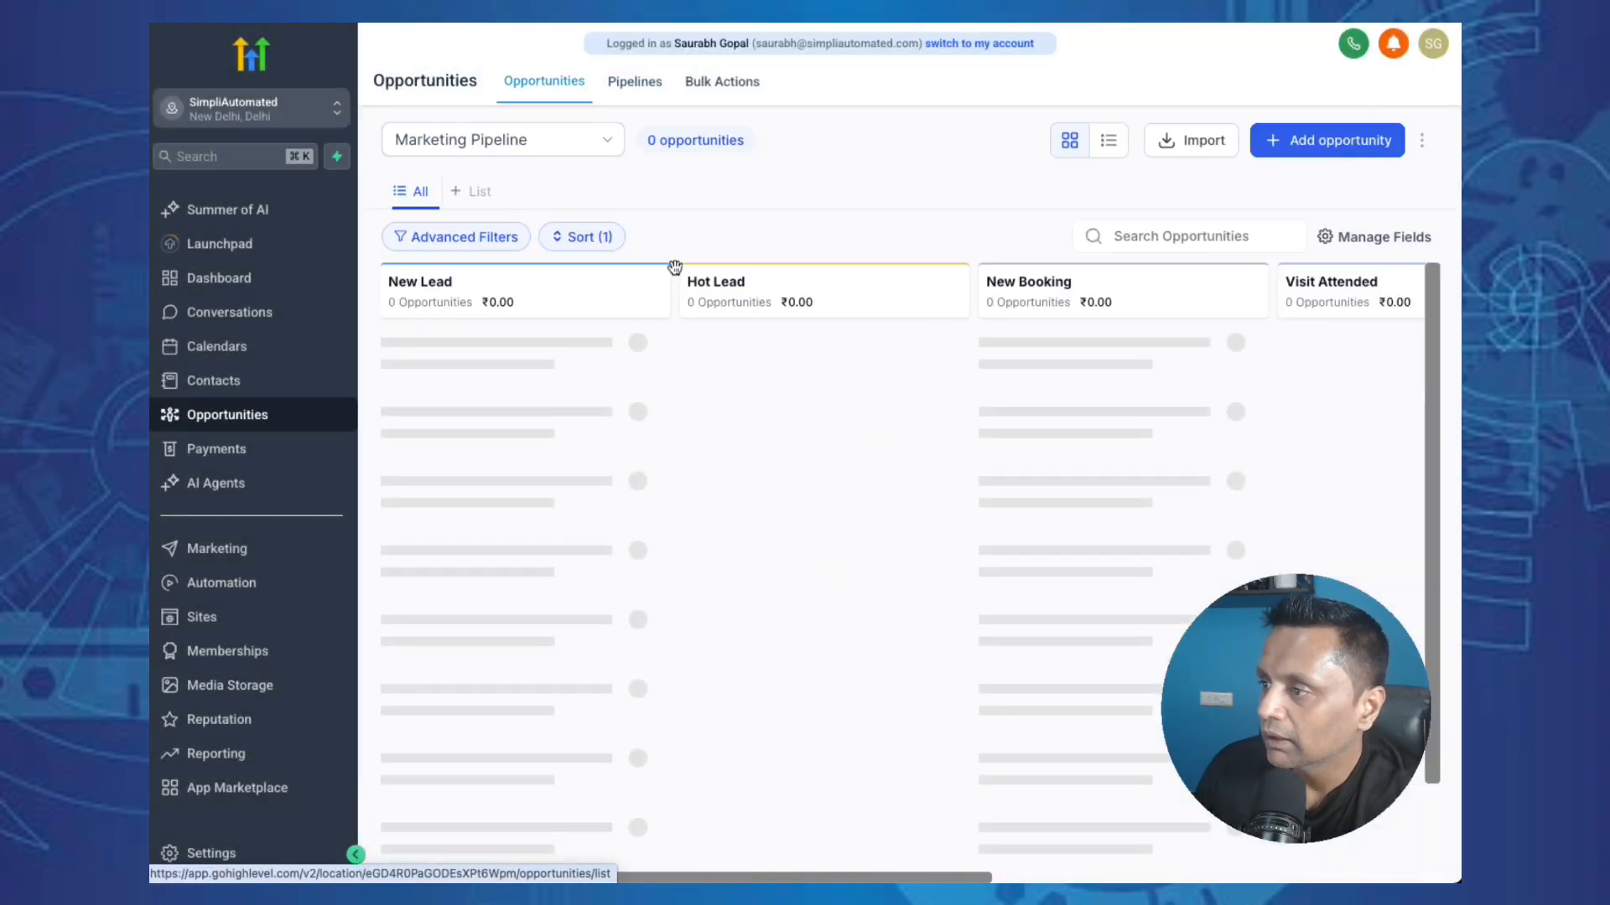
{"action": "left_click", "coordinate": [577, 160]}
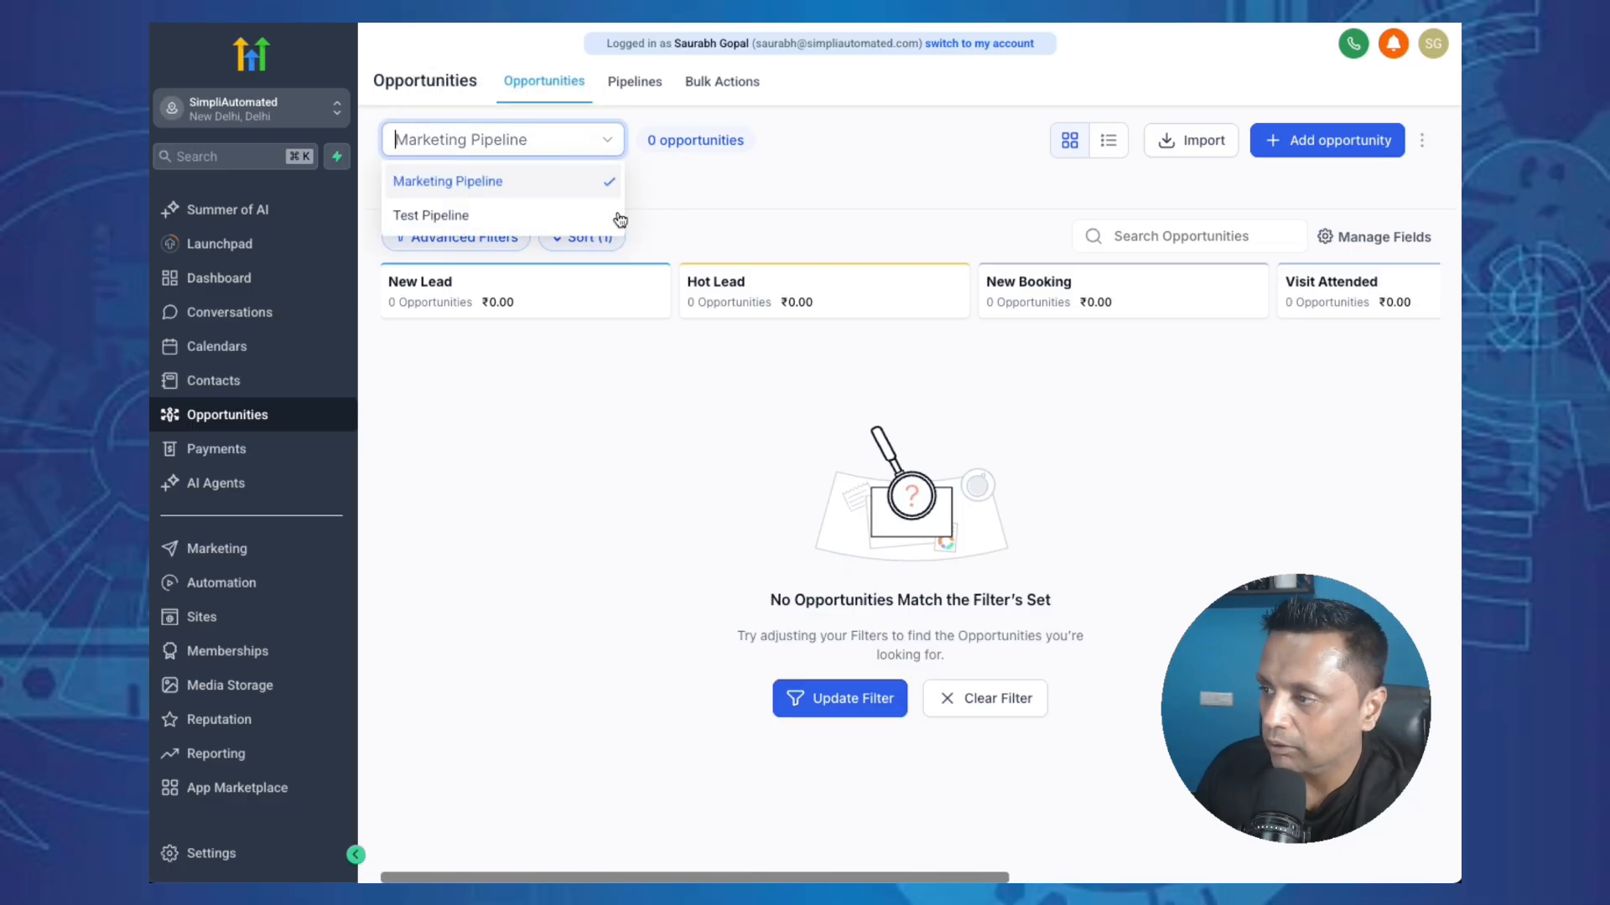
{"action": "left_click", "coordinate": [482, 219]}
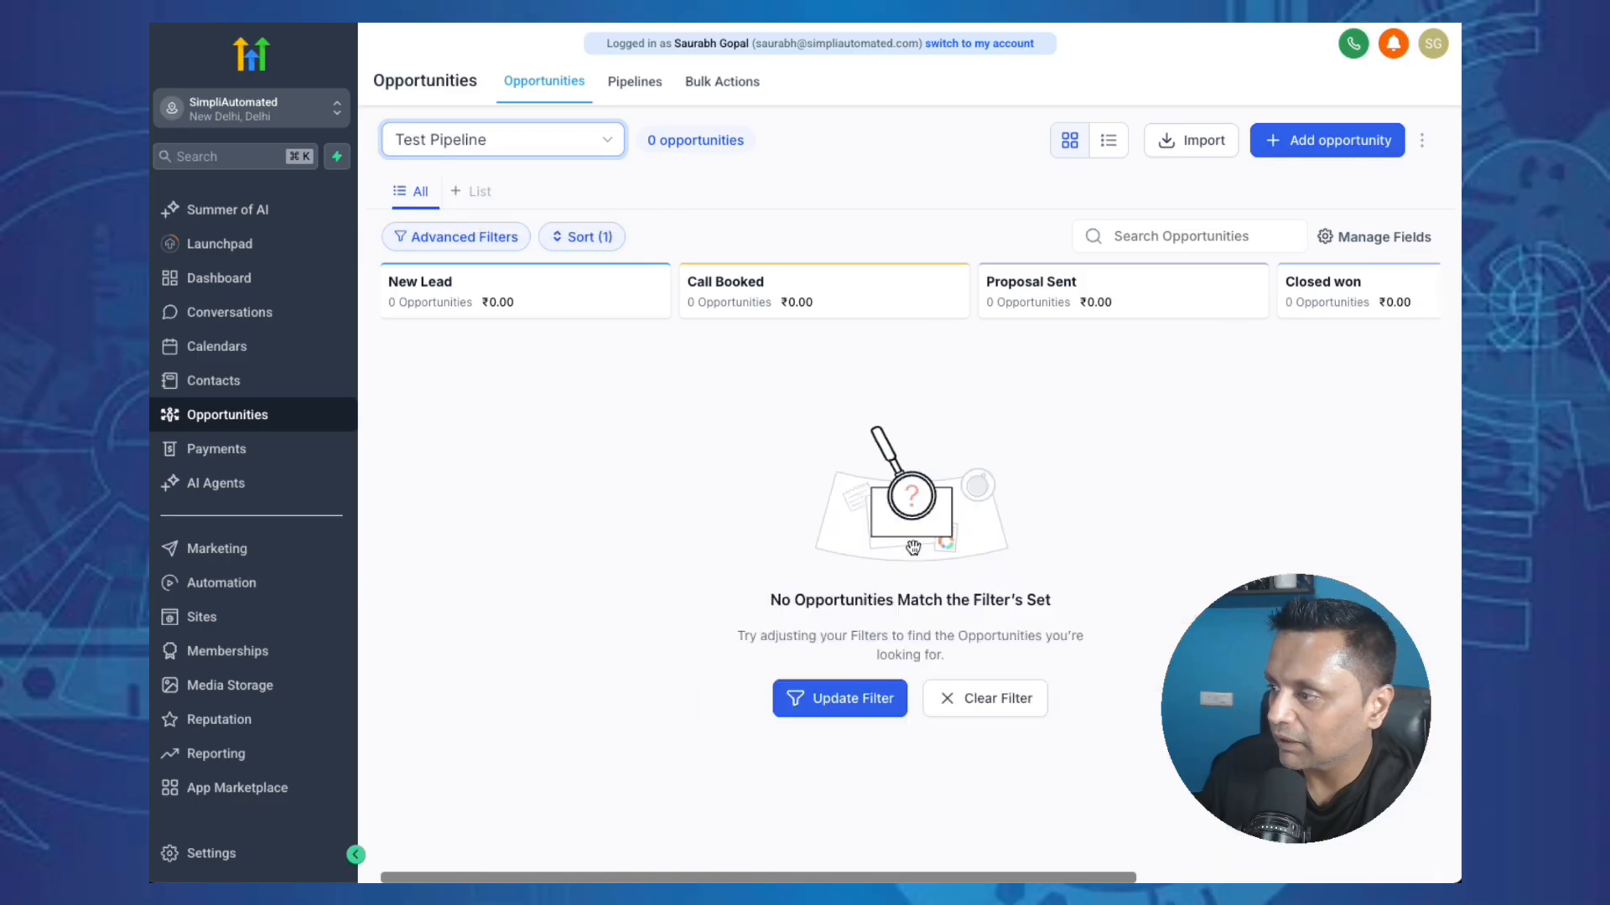
{"action": "scroll", "coordinate": [758, 311], "scroll_direction": "right", "scroll_amount": 1}
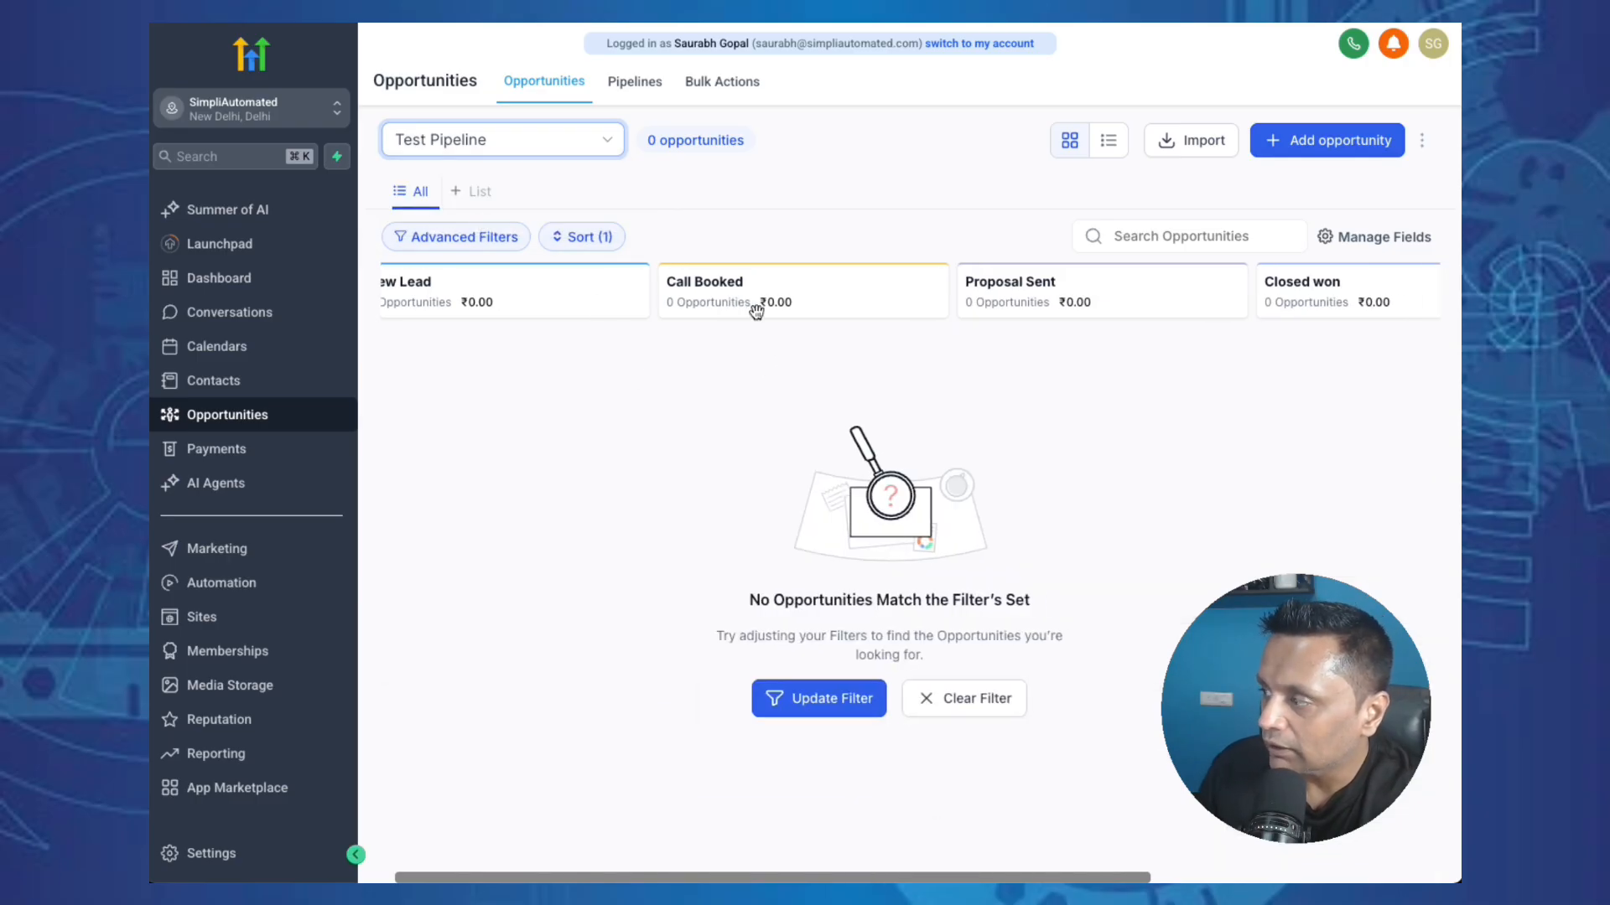
- Start a new opportunity for the first contact in the contact list and assign it to Test Pipeline
{"action": "scroll", "coordinate": [757, 312], "scroll_direction": "left", "scroll_amount": 1}
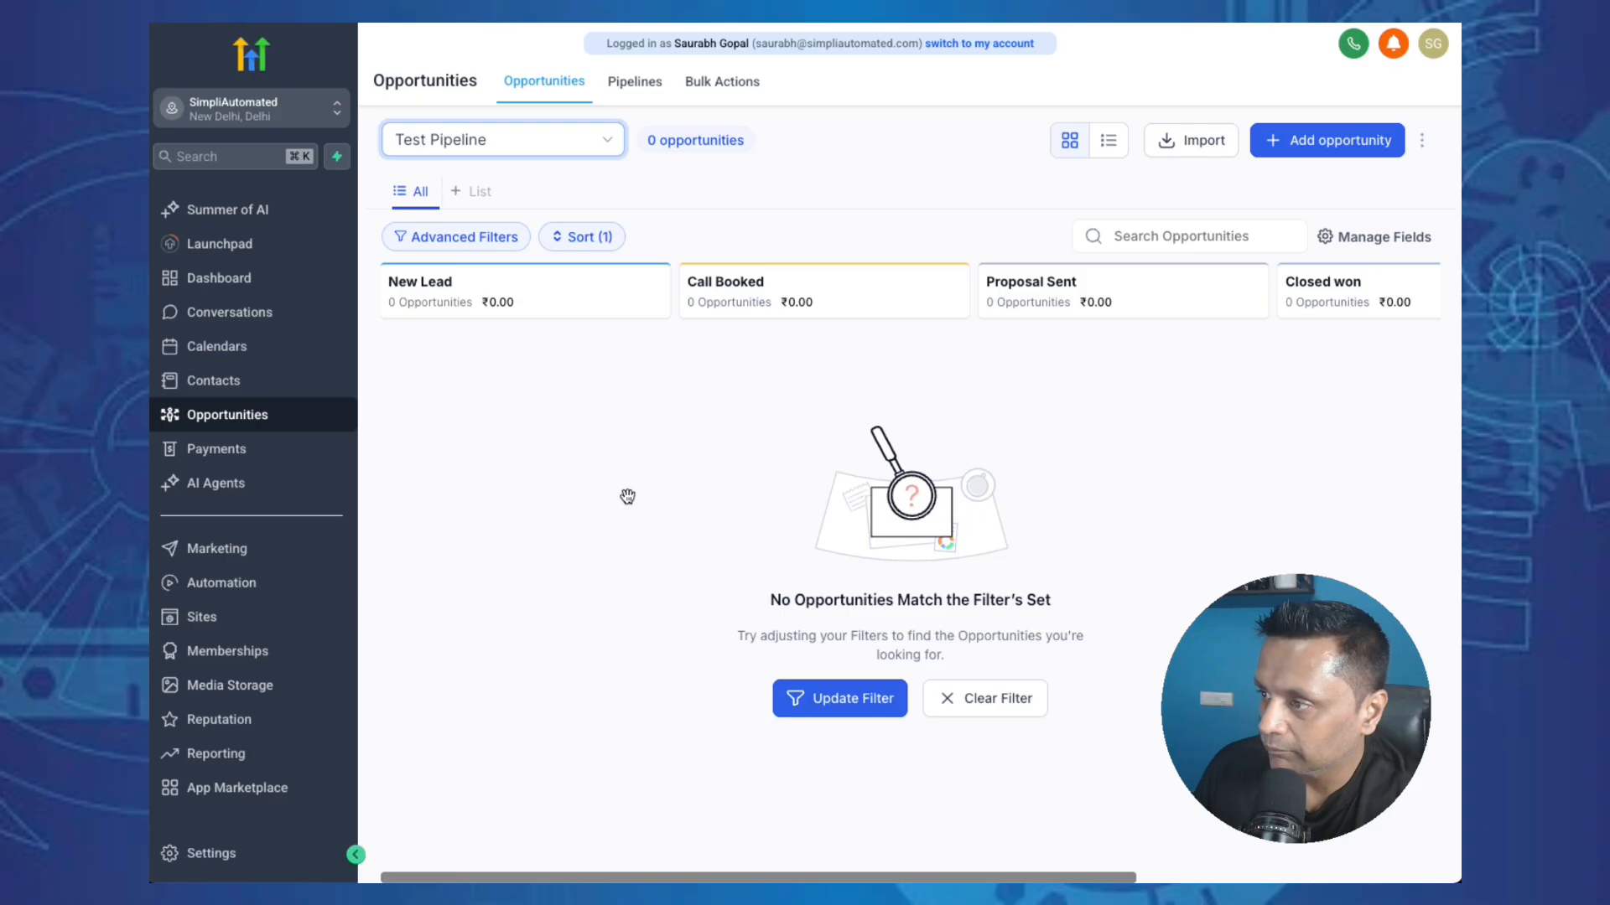
{"action": "left_click", "coordinate": [1295, 142]}
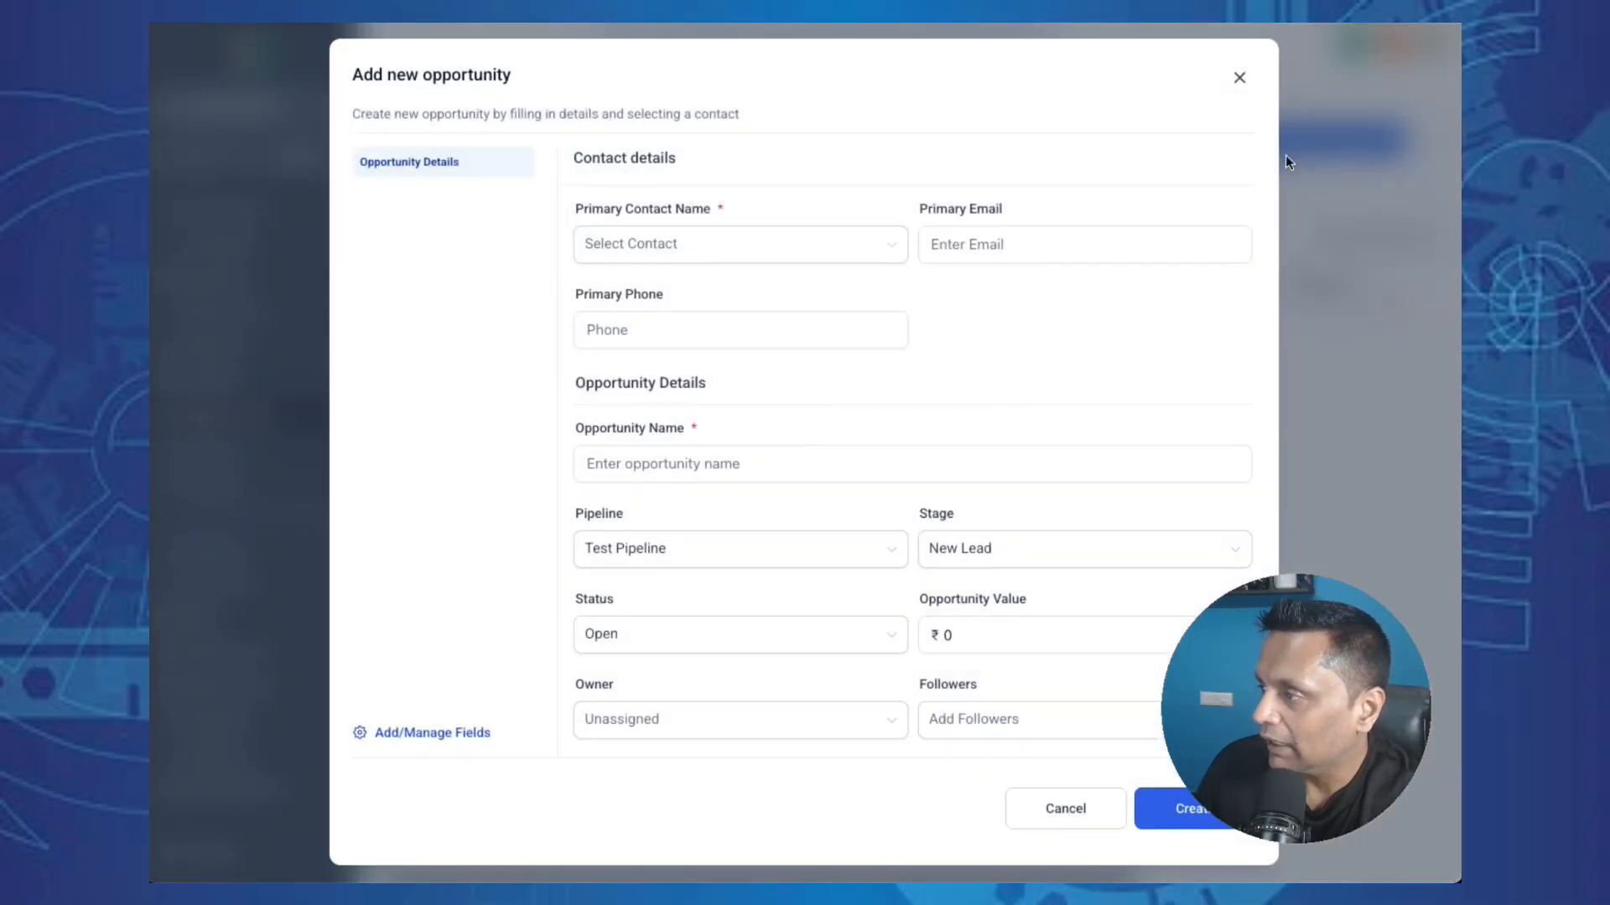
{"action": "left_click", "coordinate": [663, 262]}
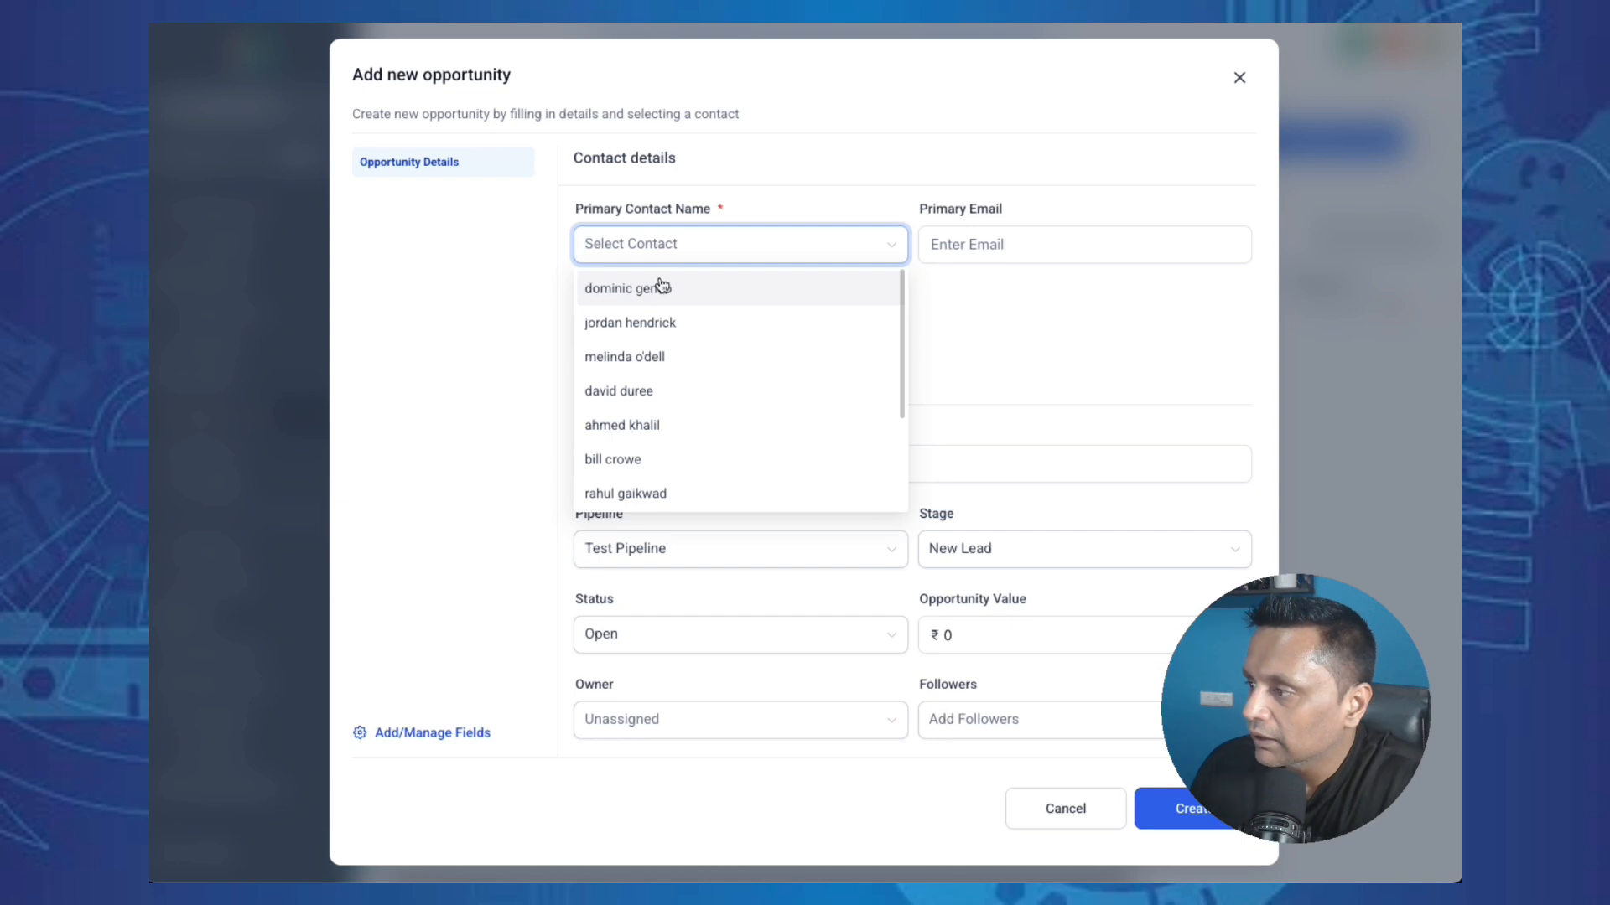
{"action": "left_click", "coordinate": [663, 287]}
{"action": "scroll", "coordinate": [707, 625], "scroll_direction": "down", "scroll_amount": 2}
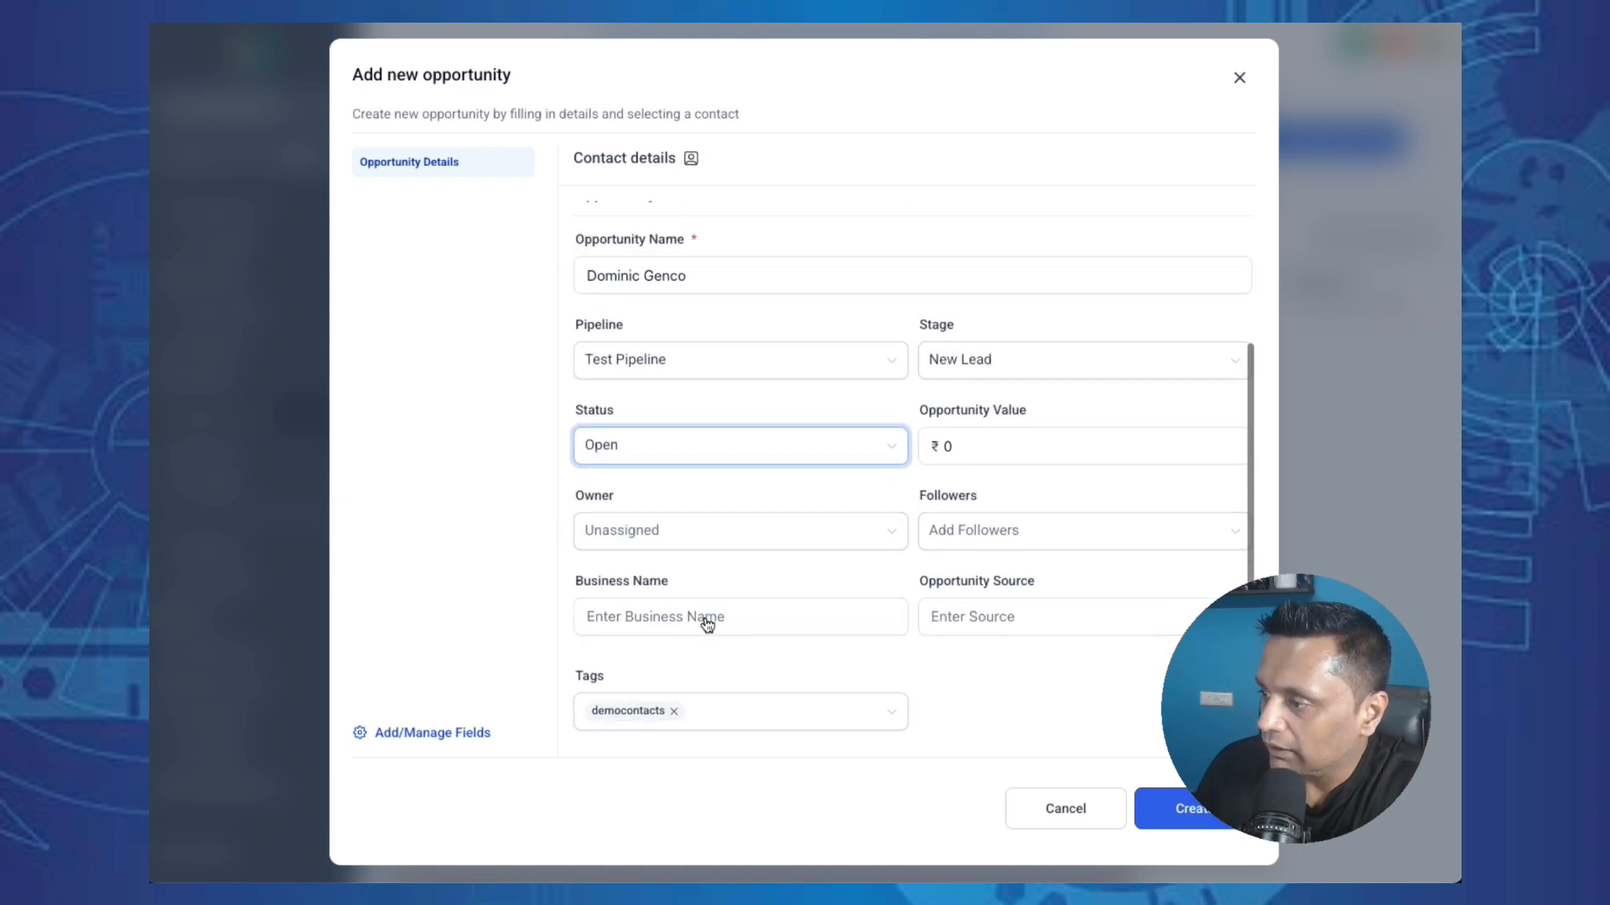
{"action": "left_click", "coordinate": [696, 374]}
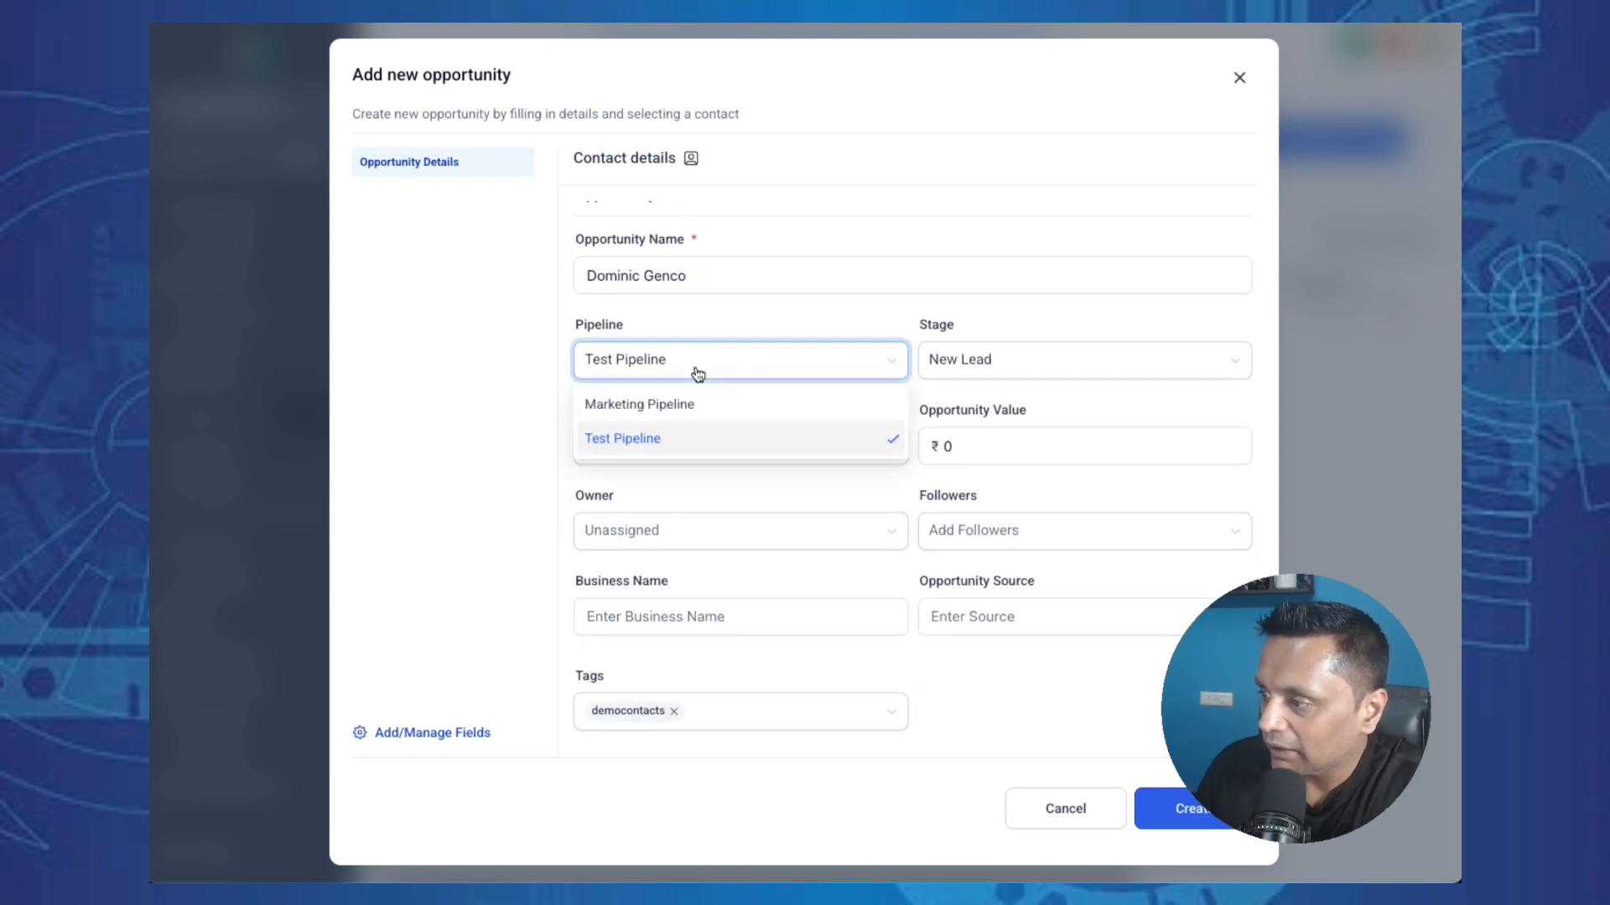
{"action": "left_click", "coordinate": [693, 444]}
- Set the new opportunity's value to ₹500 and select Open as its status
{"action": "left_click", "coordinate": [983, 459]}
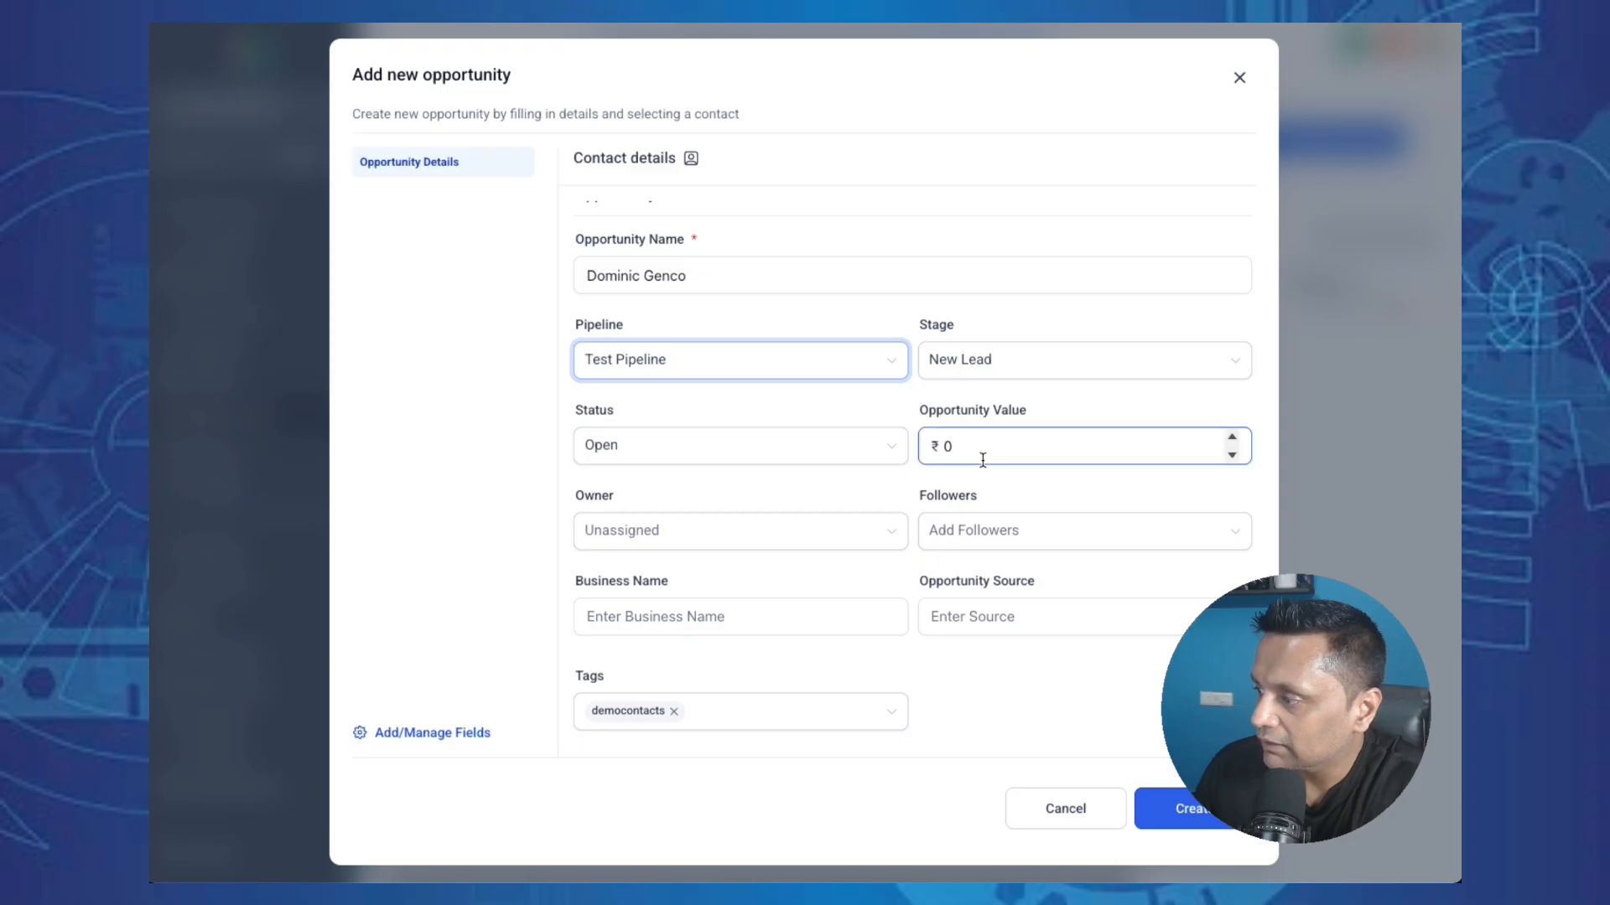
{"action": "double_click", "coordinate": [976, 447]}
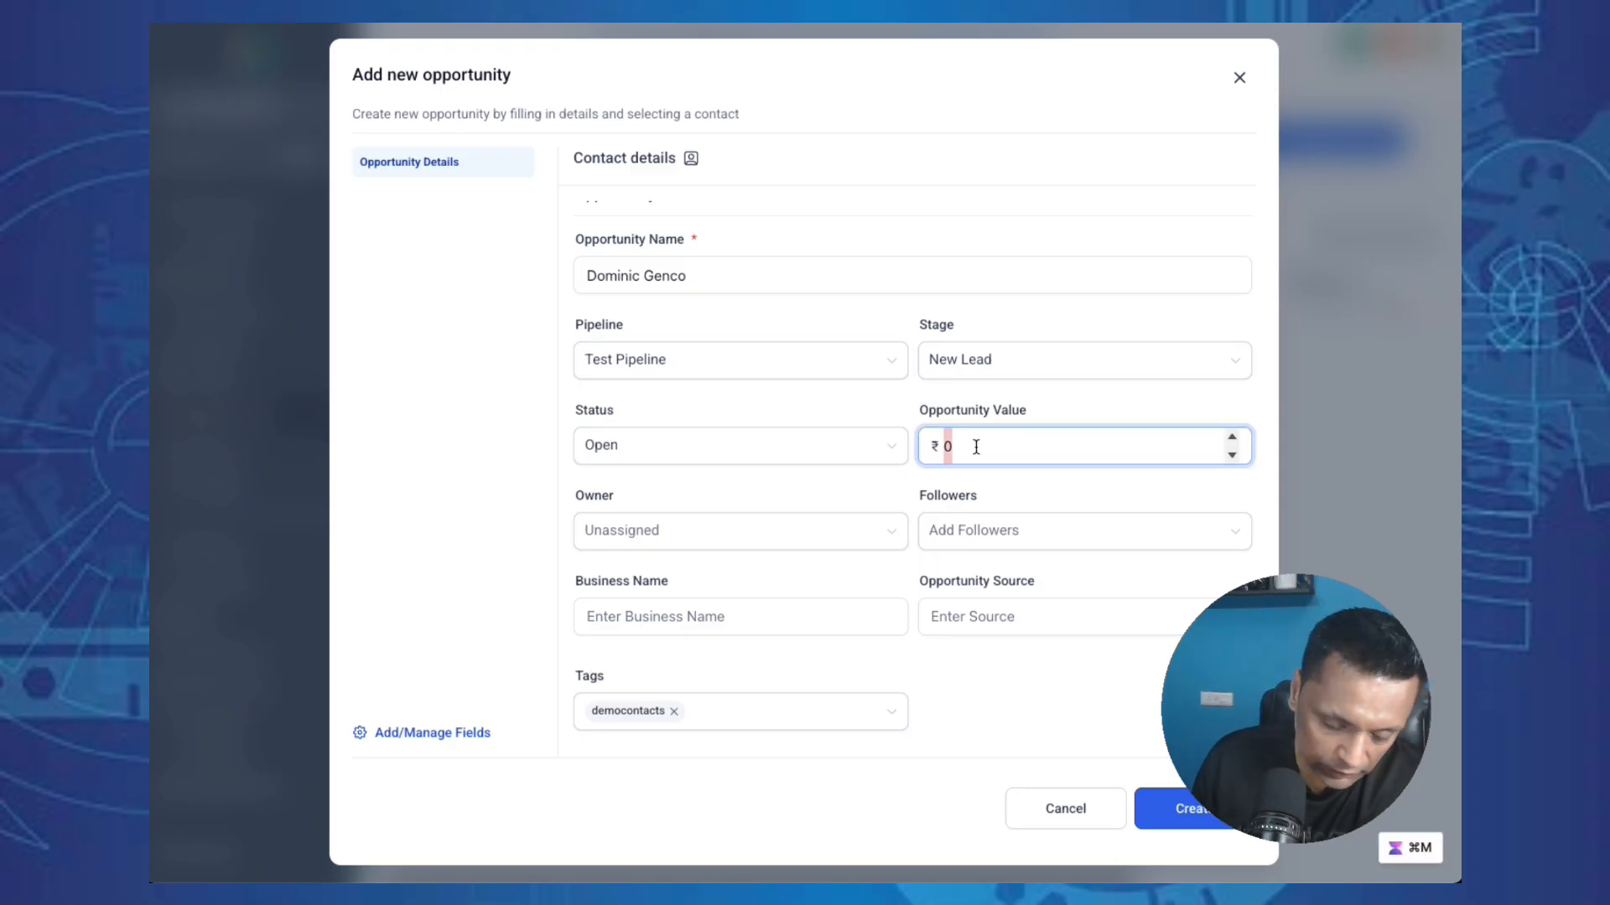
{"action": "type", "text": "5"}
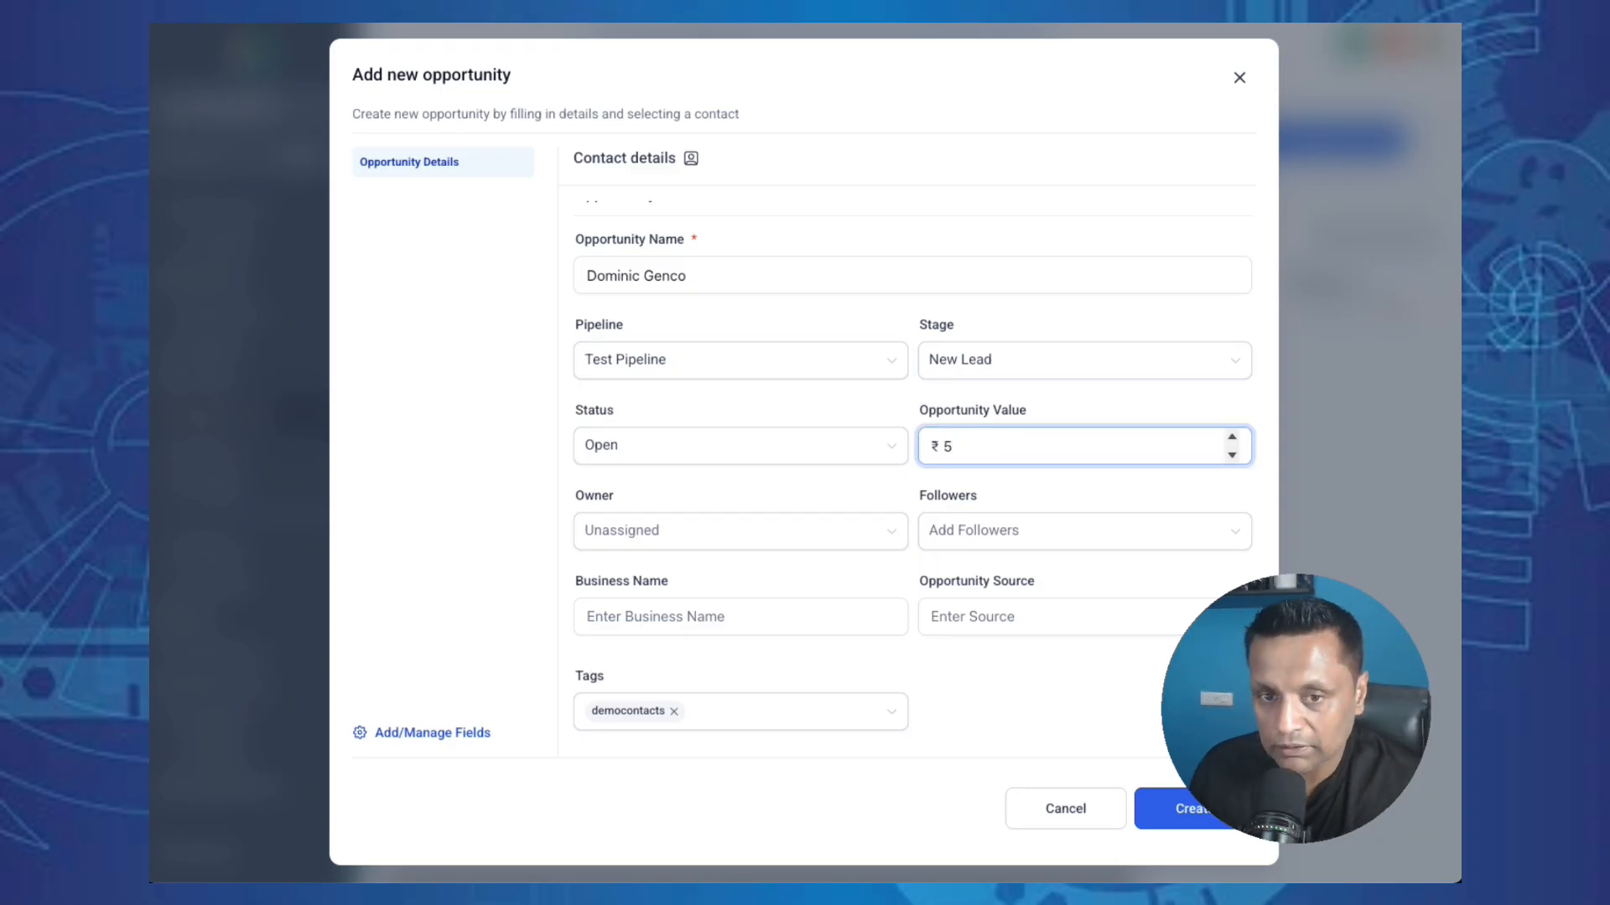
{"action": "type", "text": "00"}
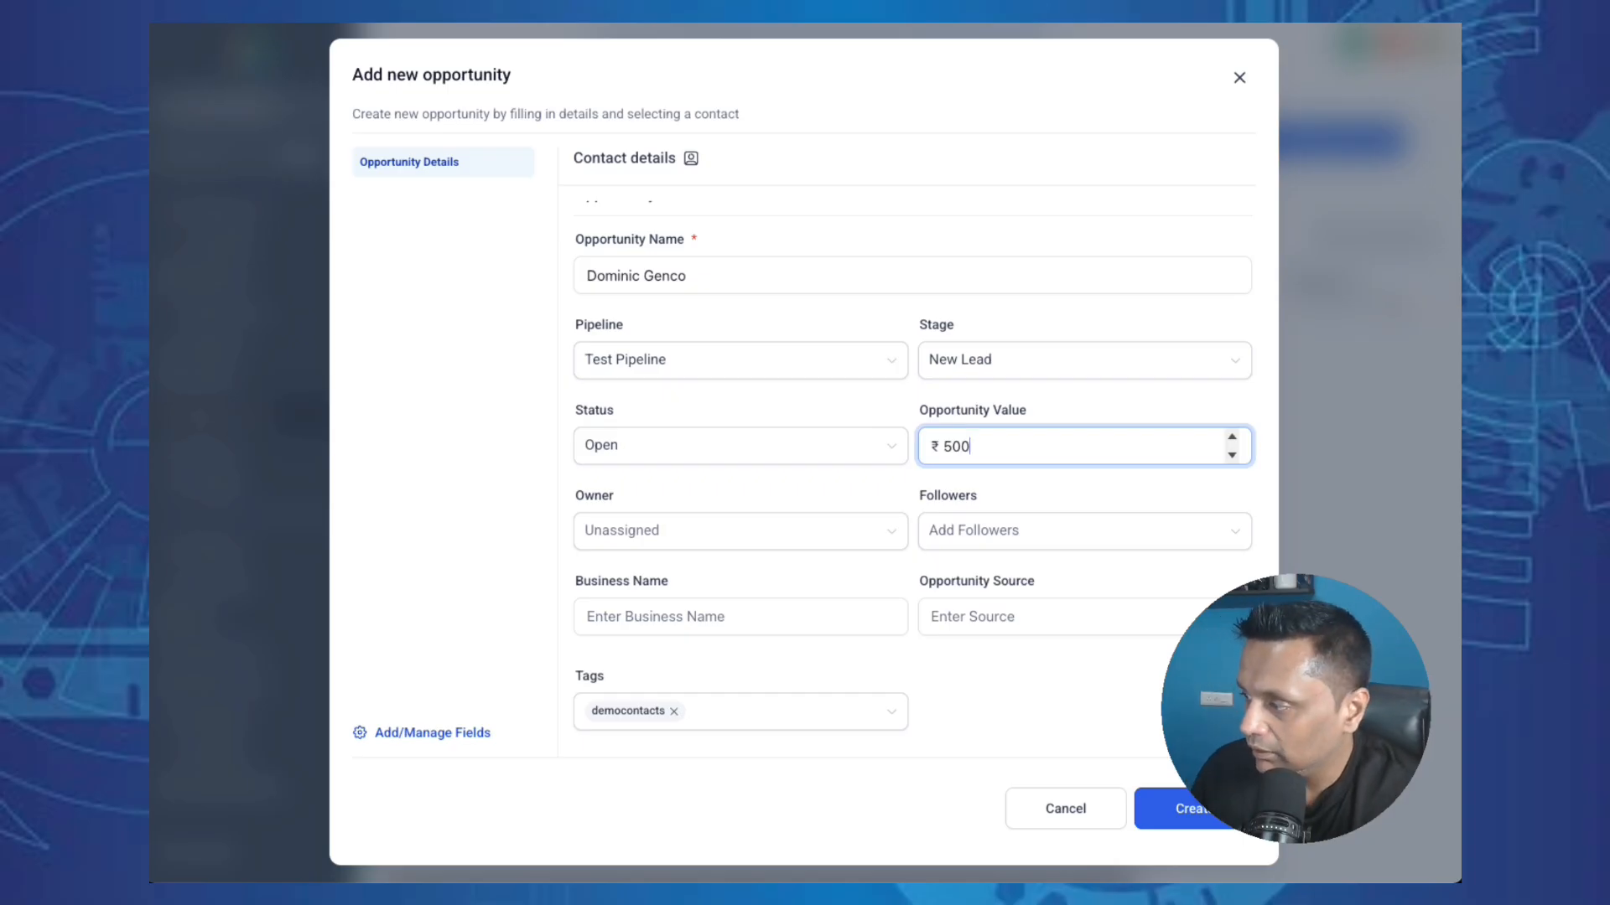
{"action": "left_click", "coordinate": [944, 446]}
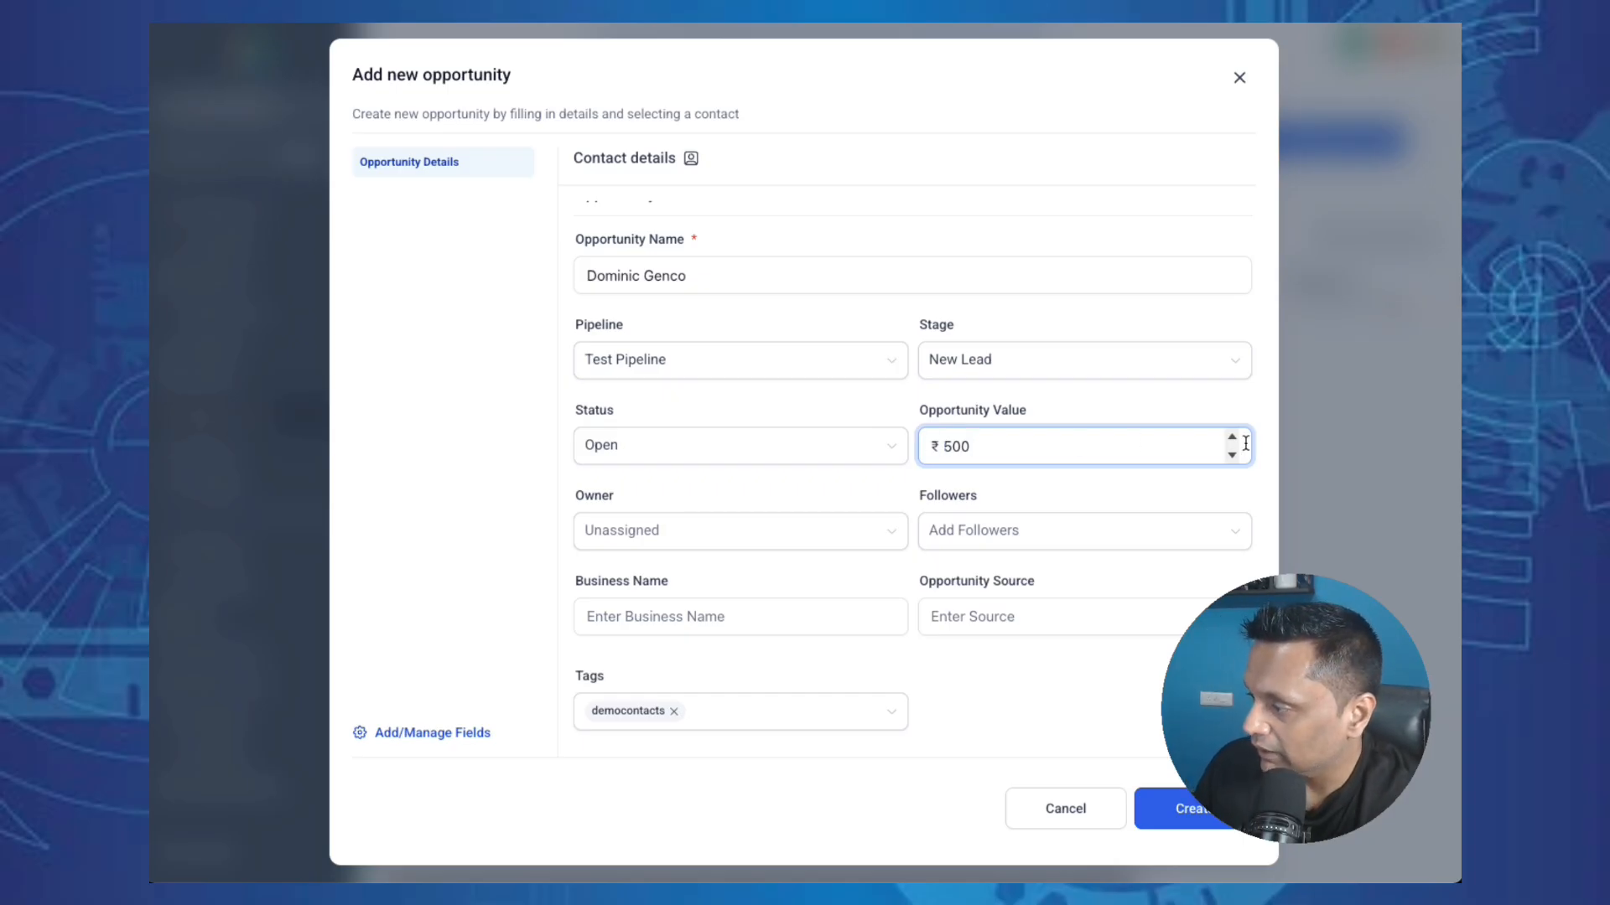
{"action": "left_click", "coordinate": [679, 452]}
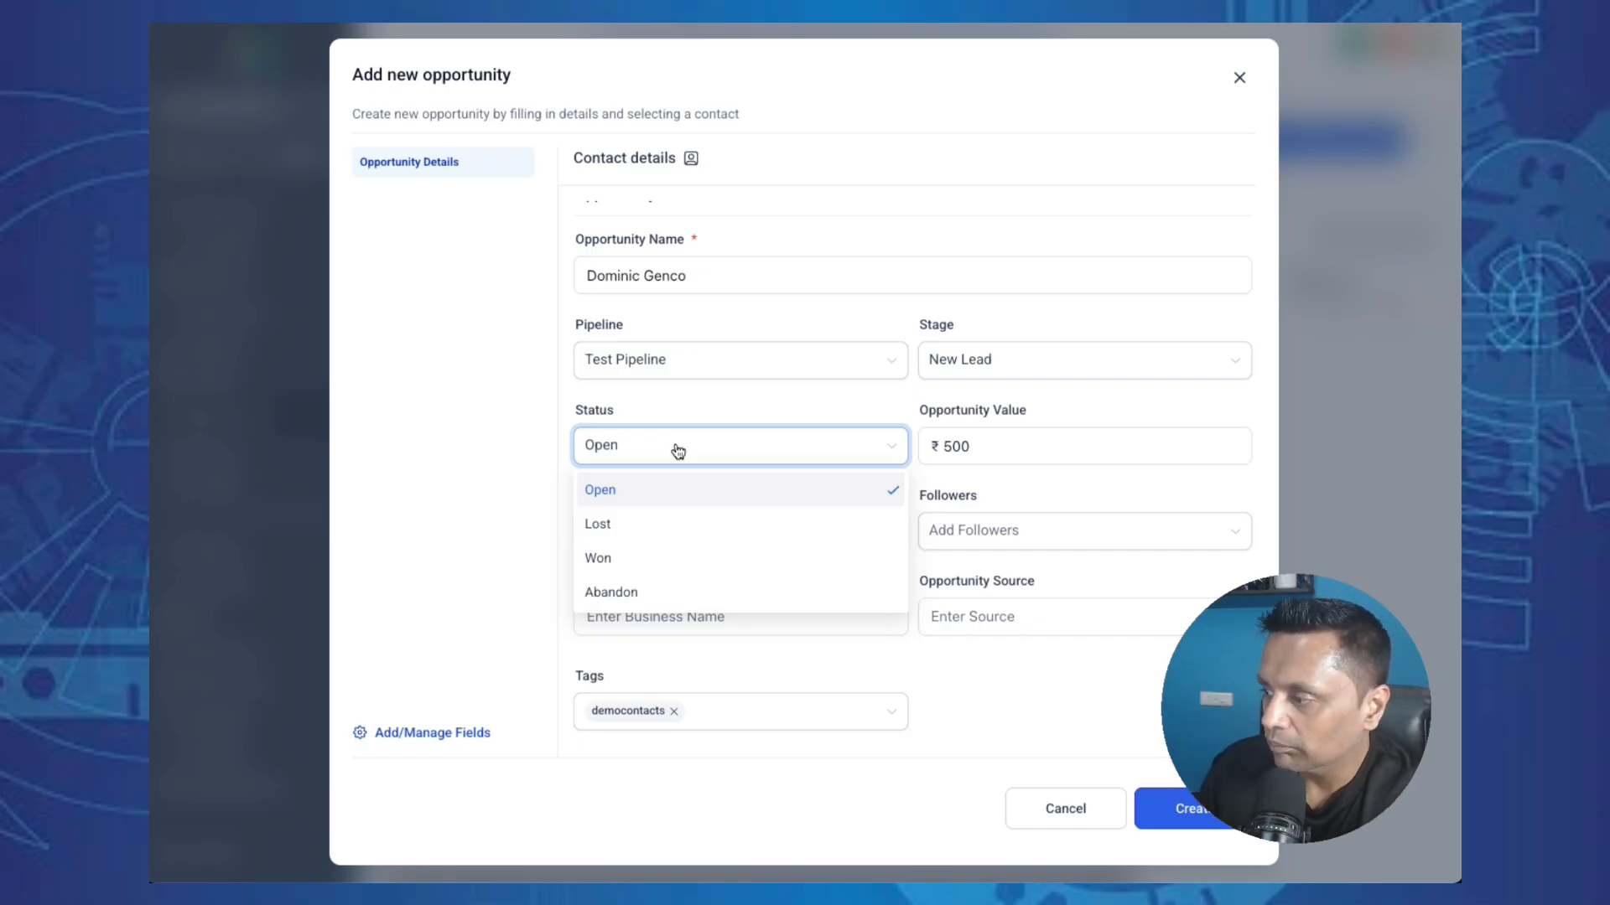
{"action": "left_click", "coordinate": [639, 493]}
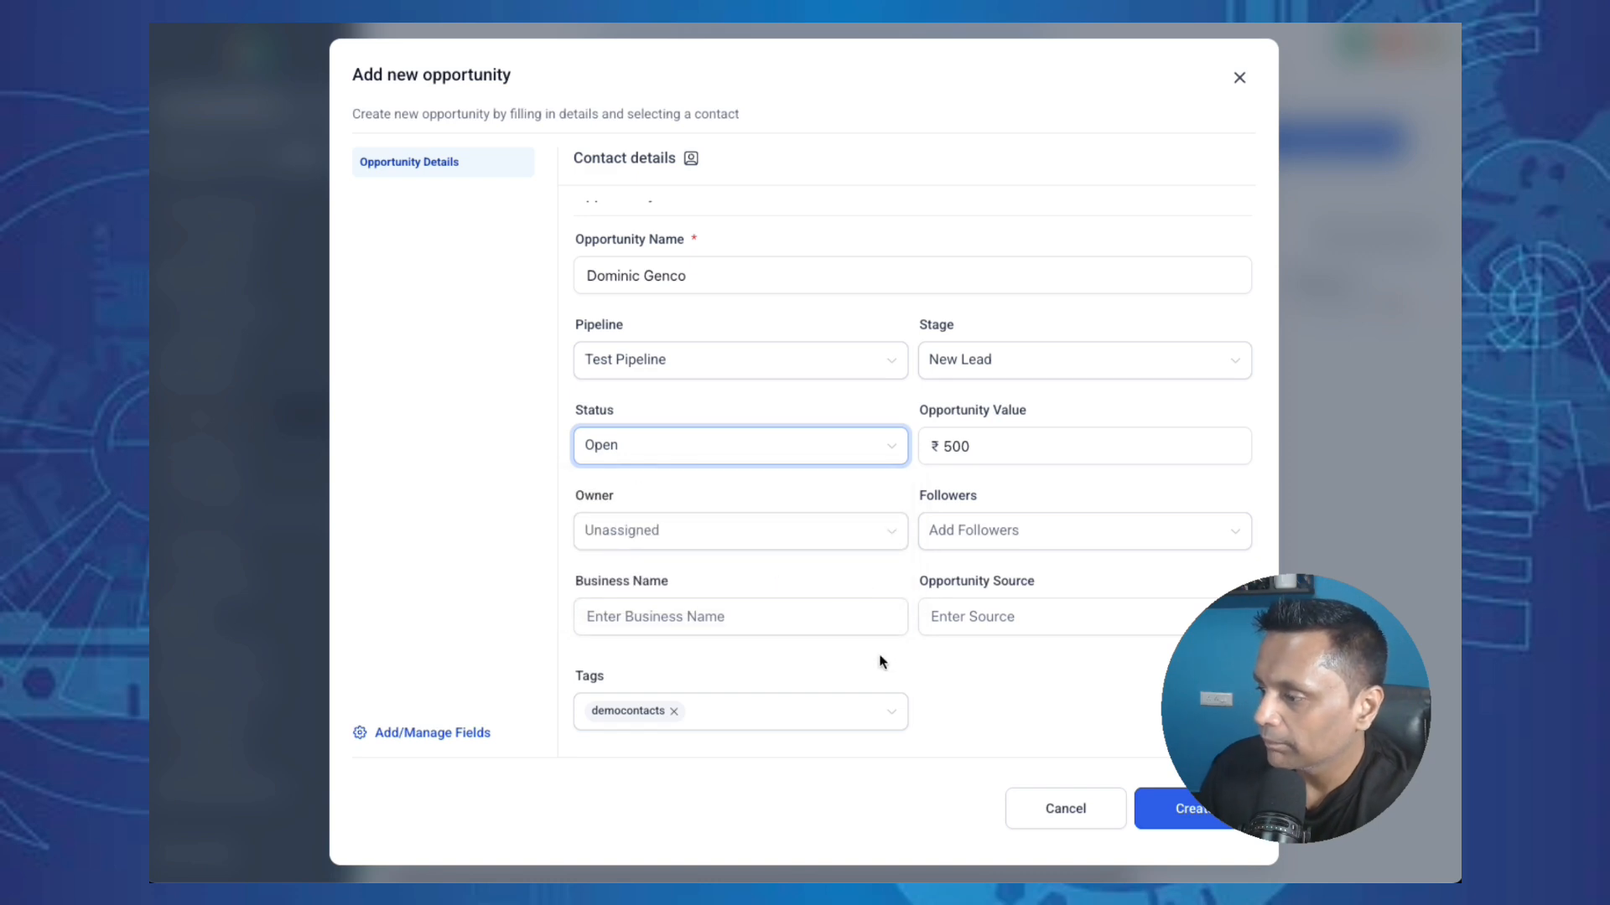
- Check the owner, followers and source fields without filling them in, and create the opportunity
{"action": "left_click", "coordinate": [781, 533]}
{"action": "left_click", "coordinate": [775, 493]}
{"action": "left_click", "coordinate": [1039, 537]}
{"action": "left_click", "coordinate": [836, 475]}
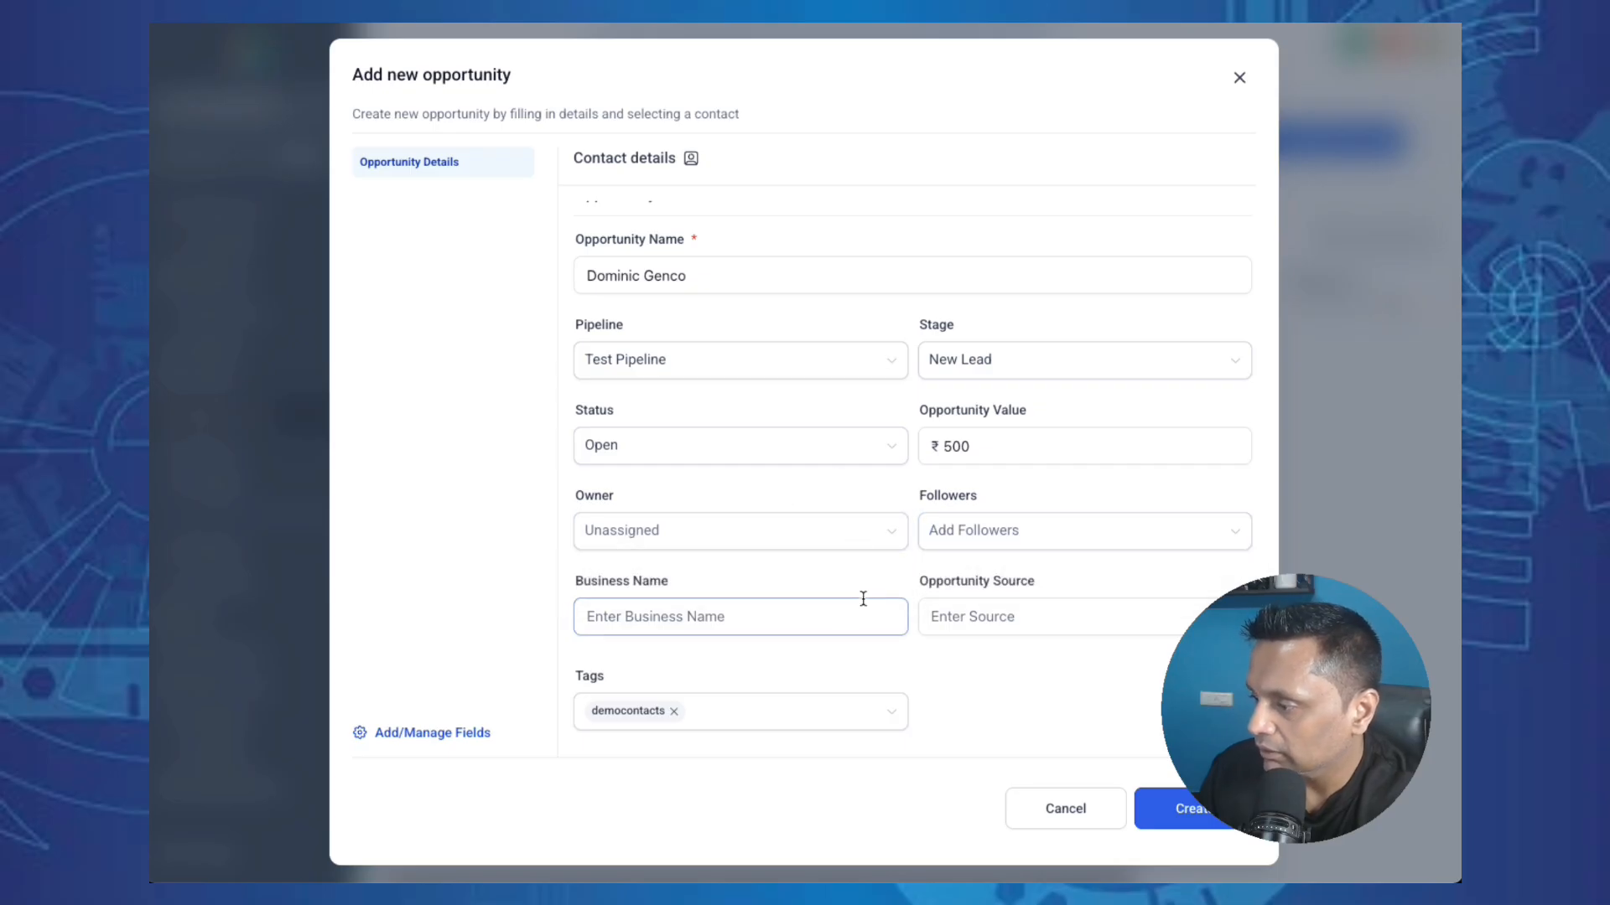
{"action": "left_click", "coordinate": [998, 621]}
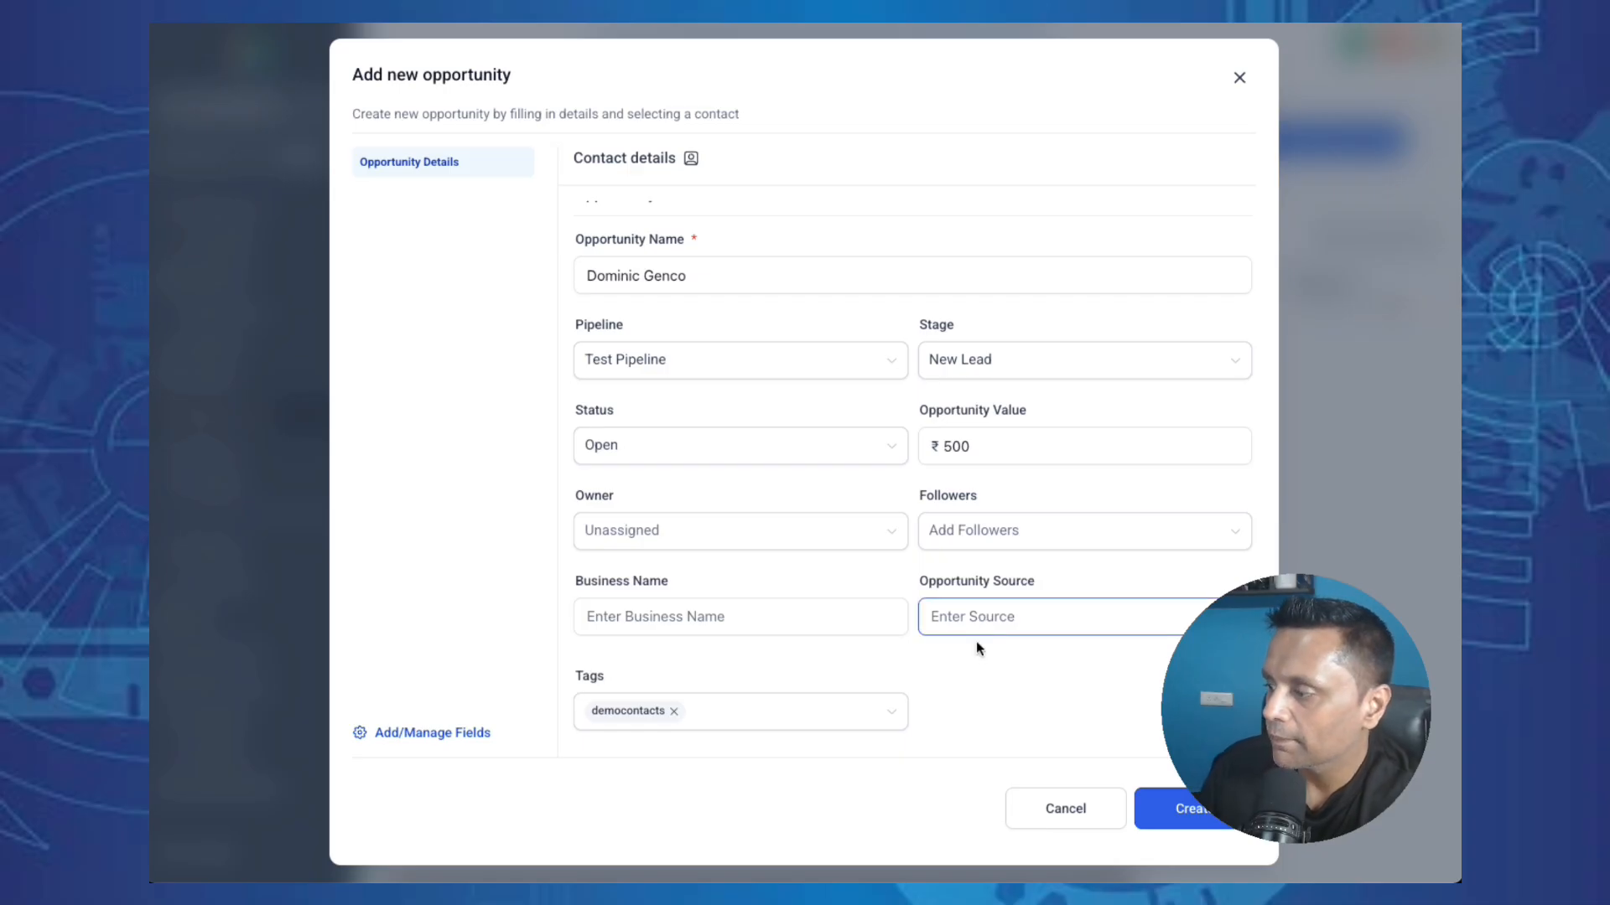
{"action": "left_click", "coordinate": [1185, 813]}
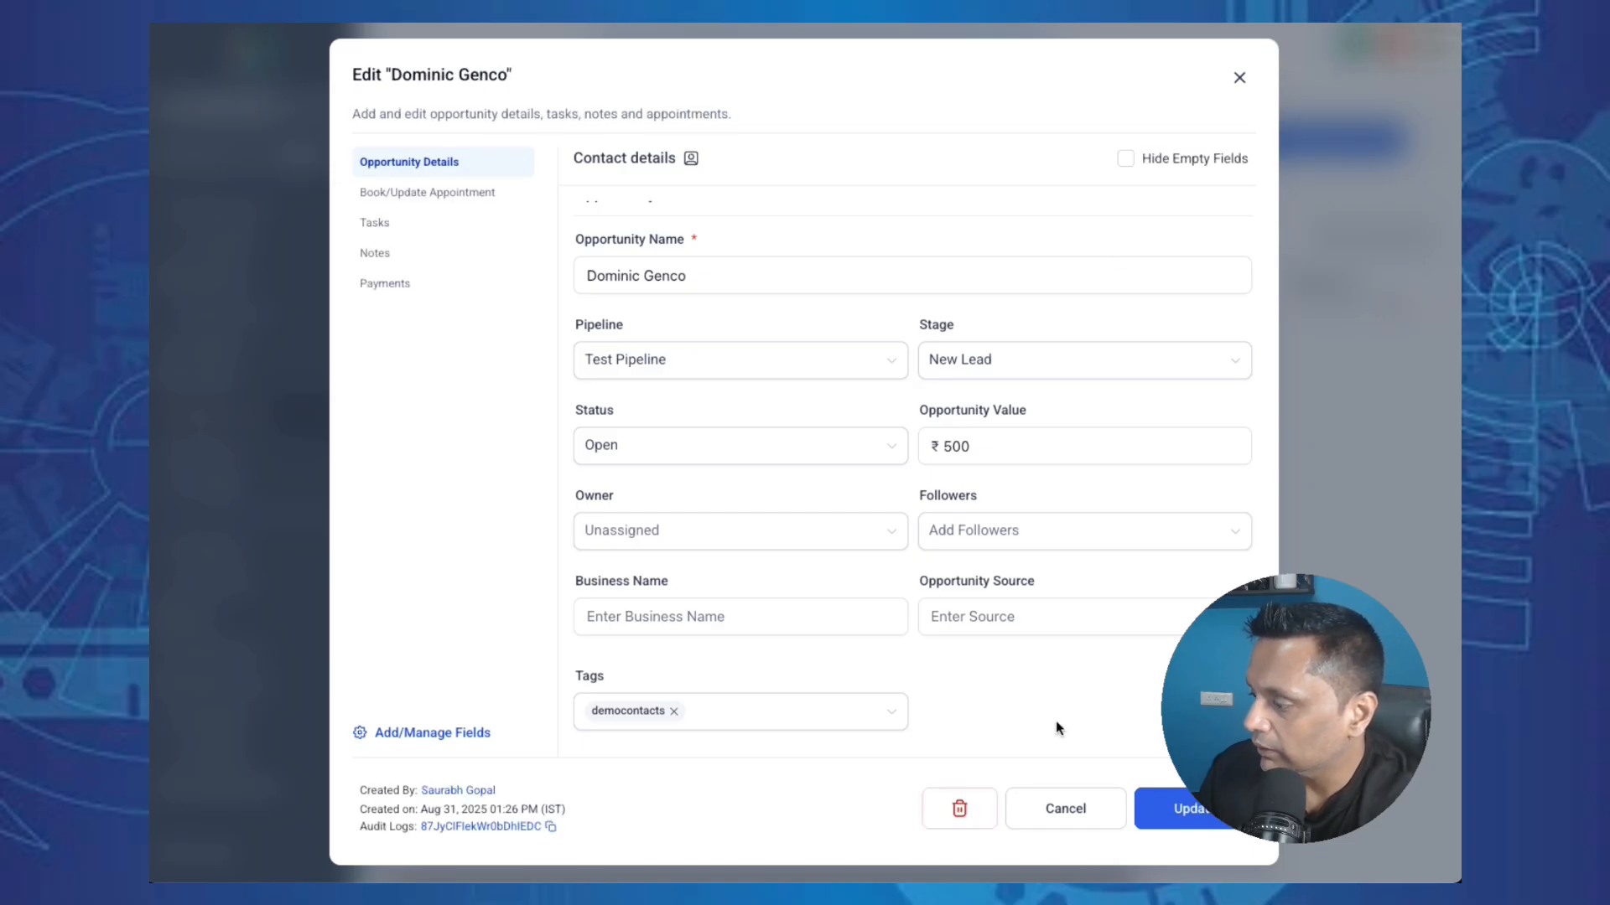
- Close the opportunity's details and move its card from New Lead to the Proposal Sent stage
{"action": "left_click", "coordinate": [1064, 805]}
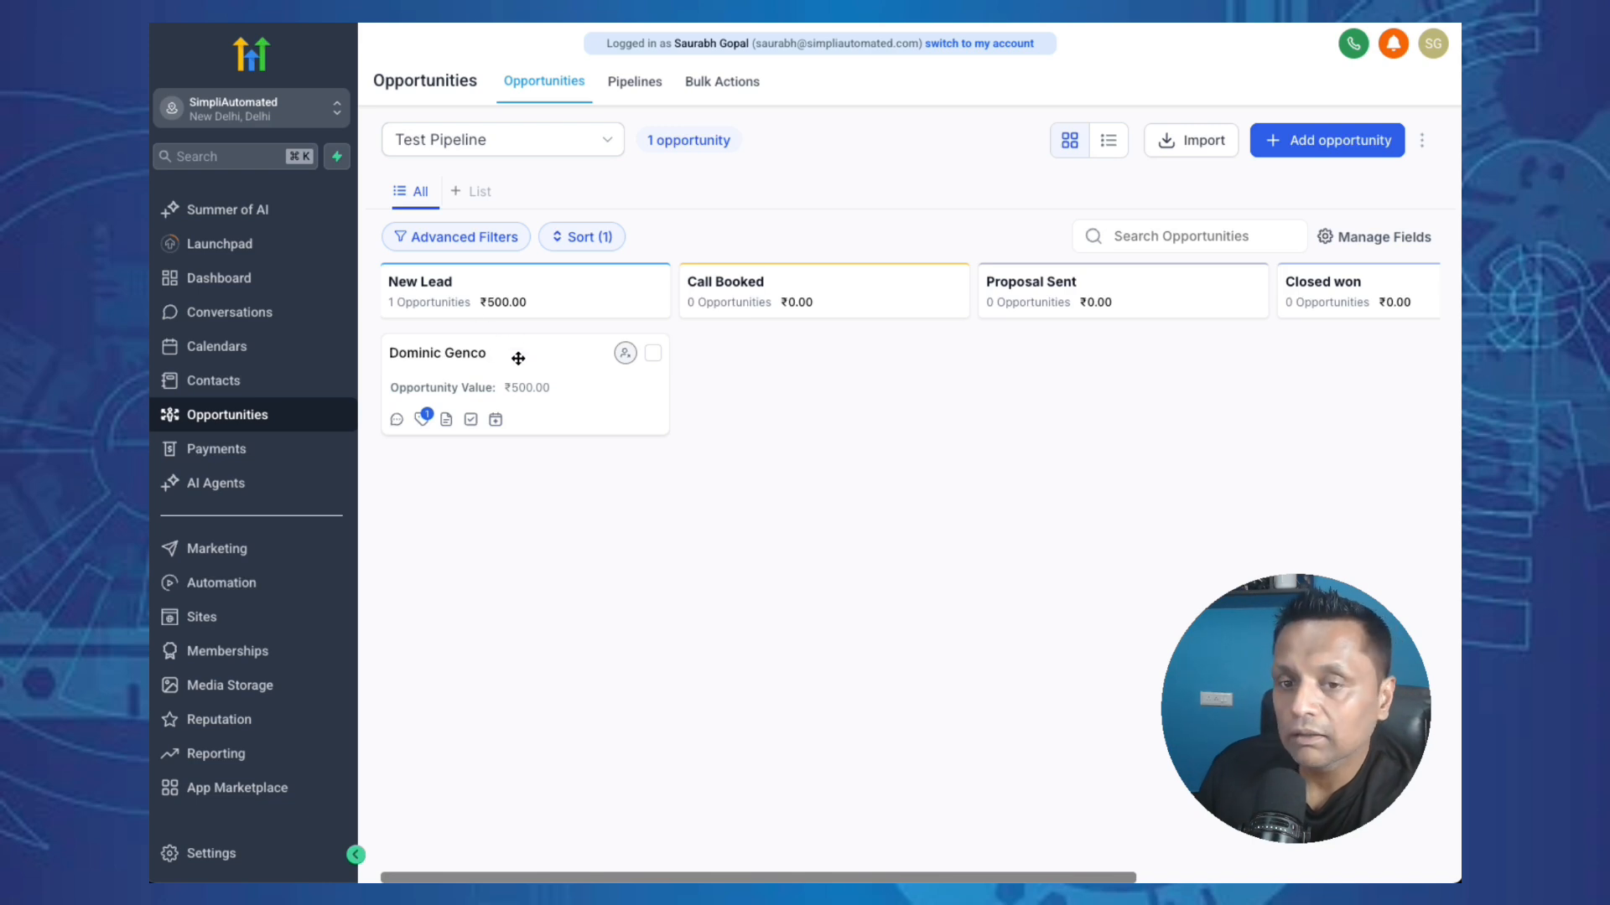
{"action": "left_click_drag", "start_coordinate": [518, 358], "coordinate": [1157, 367]}
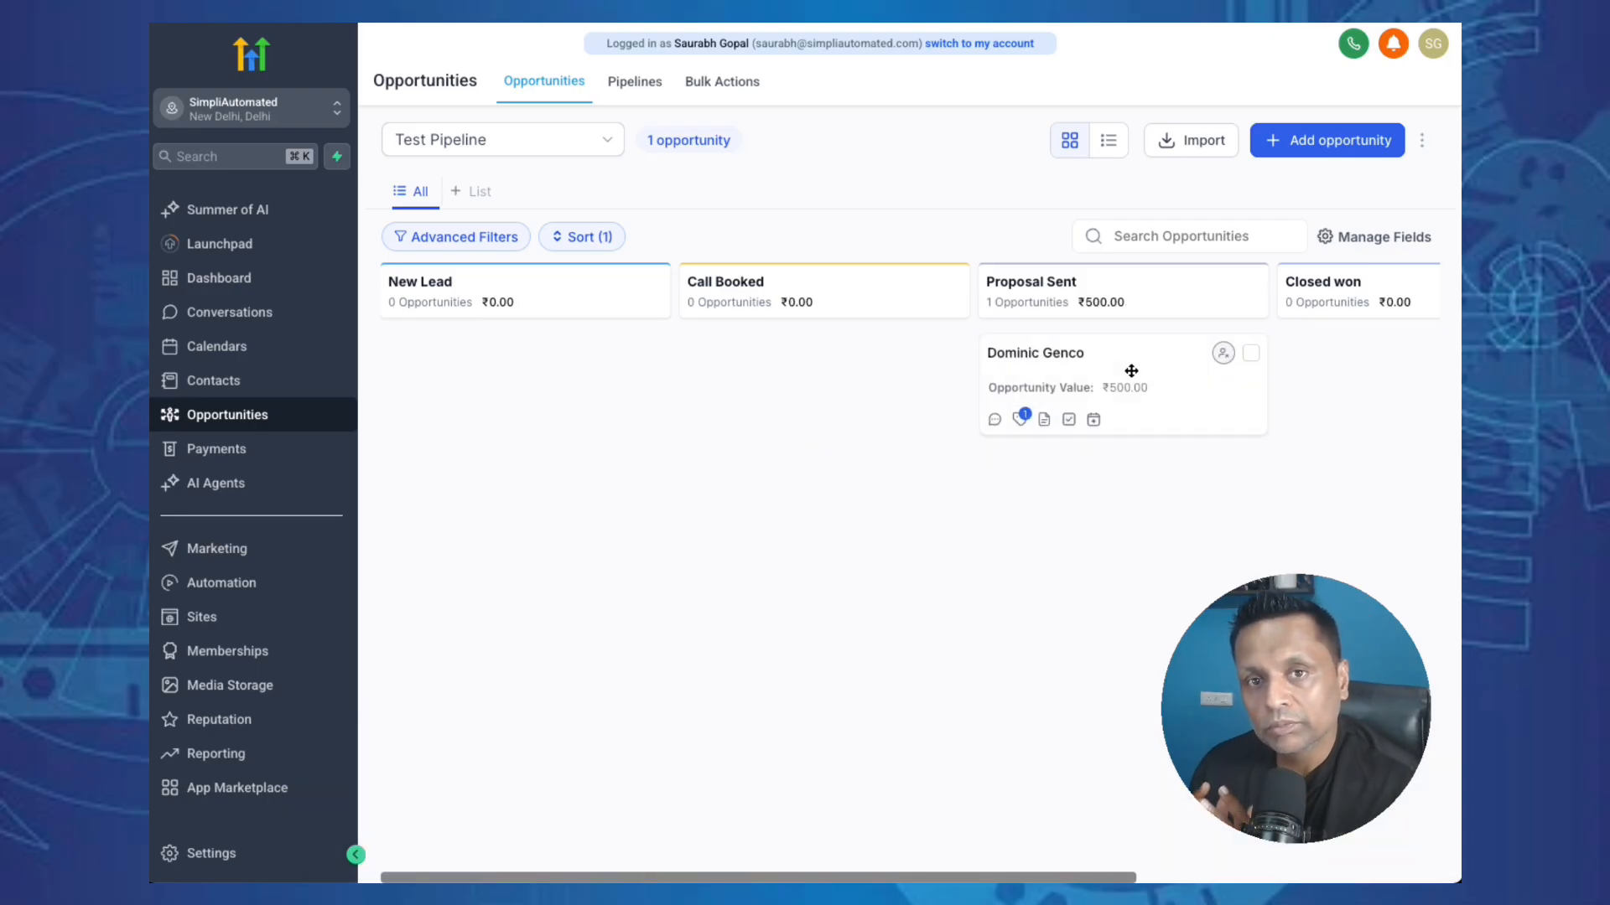